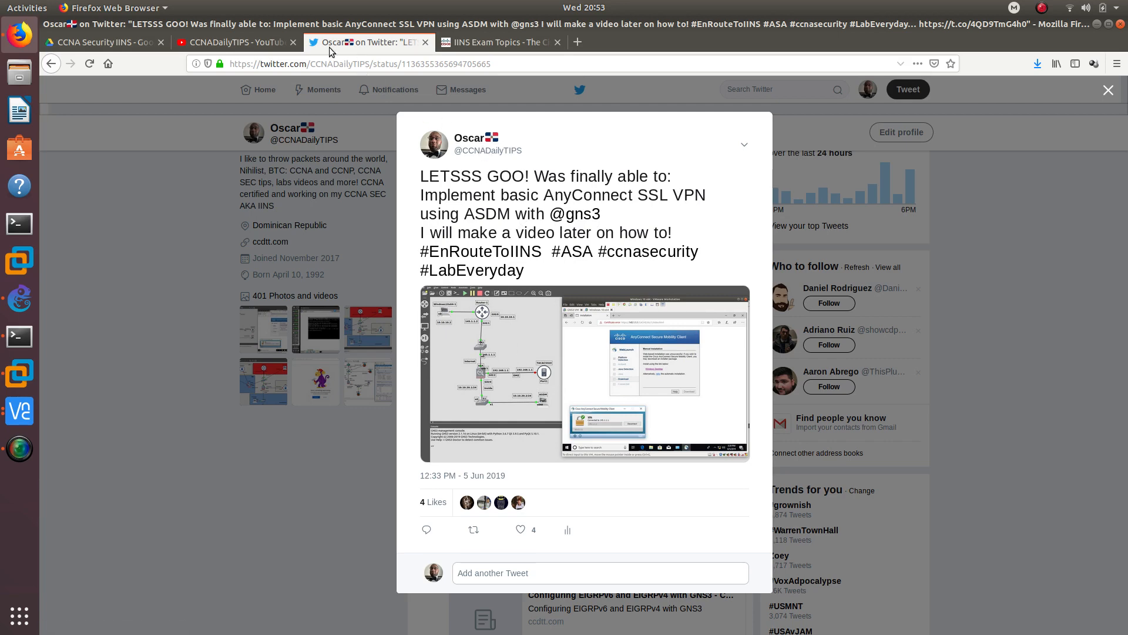
- Review the IINS exam topics on AnyConnect SSL VPN, then switch to the GNS3 Anyconnect lab
{"action": "left_click", "coordinate": [481, 39]}
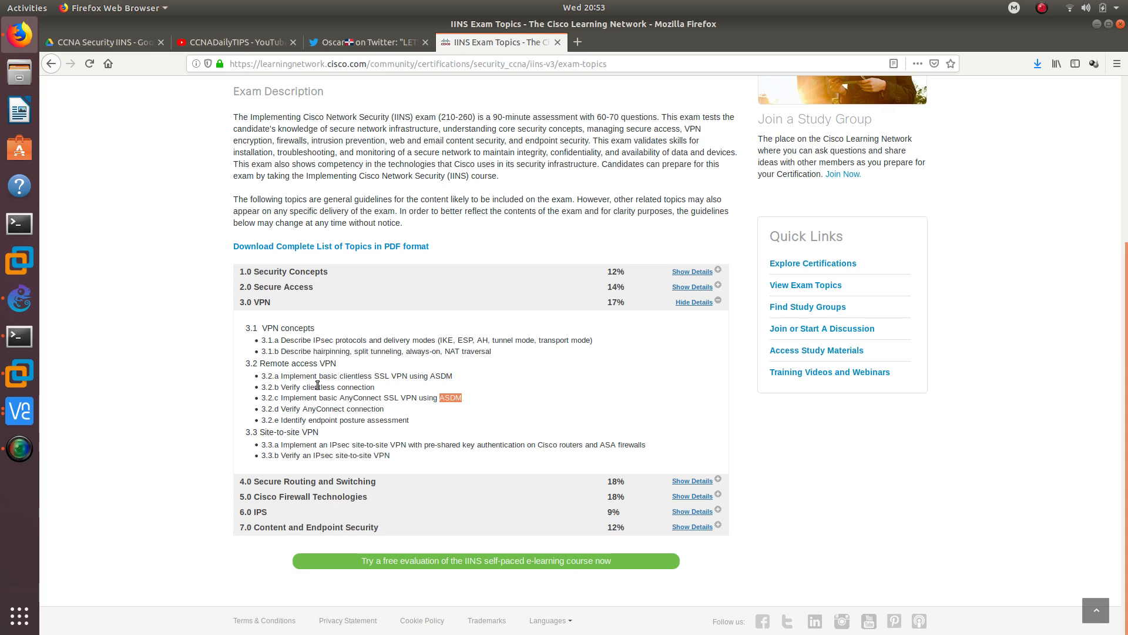
{"action": "left_click", "coordinate": [23, 312]}
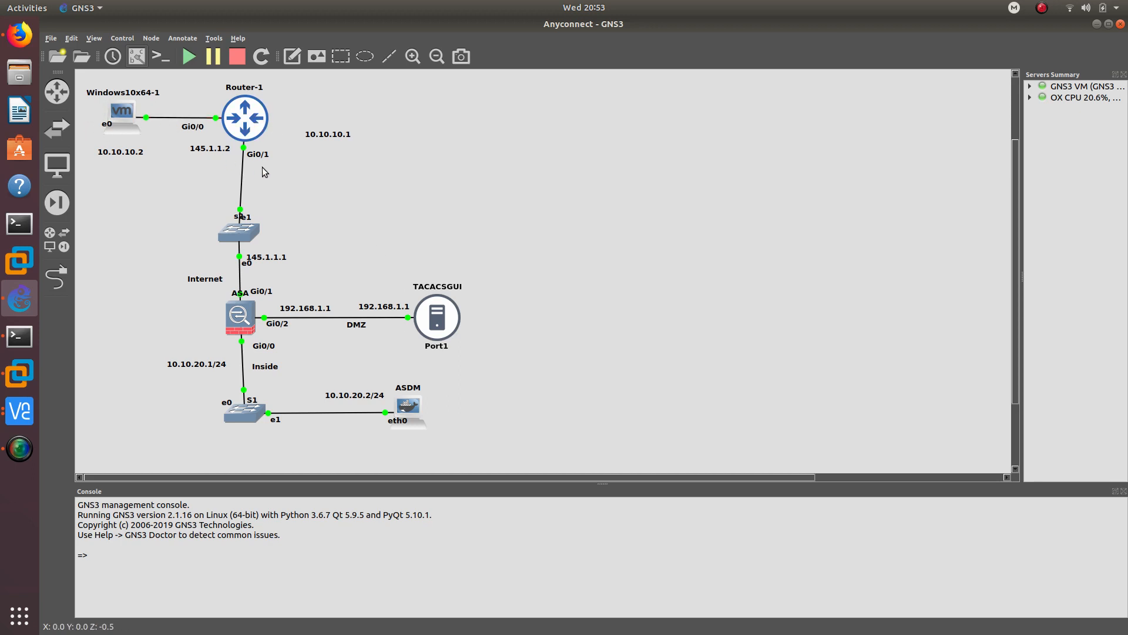
- Place the 145.1.1.2 label beside Router-1's Gi0/1 link and 10.10.10.1 above Gi0/0
{"action": "left_click_drag", "start_coordinate": [206, 147], "coordinate": [215, 160]}
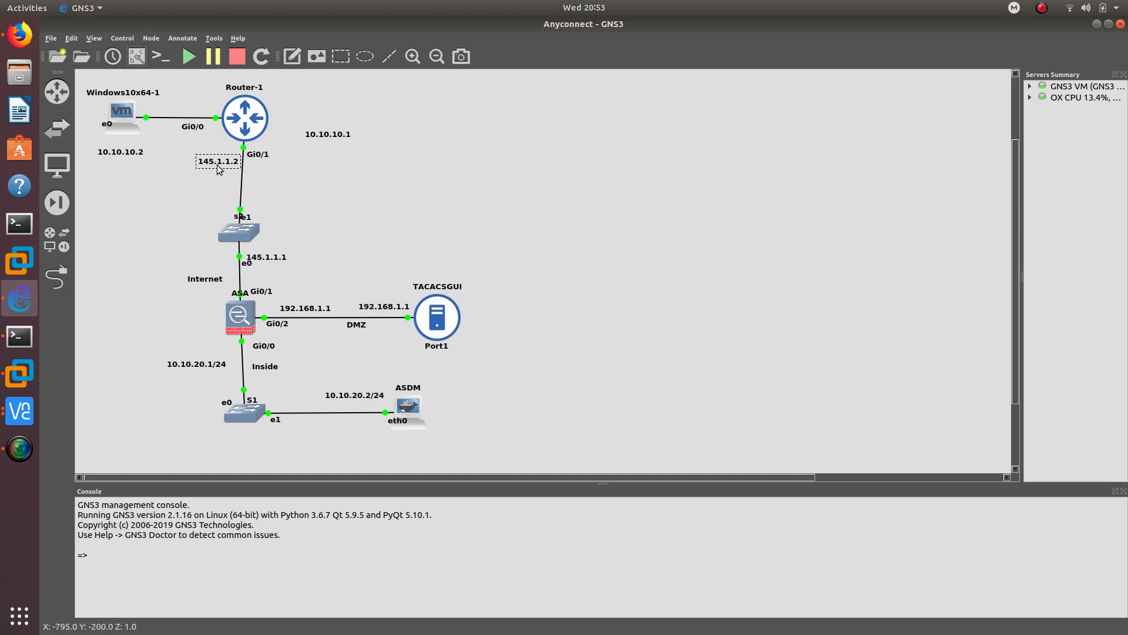
{"action": "left_click_drag", "start_coordinate": [325, 139], "coordinate": [200, 110]}
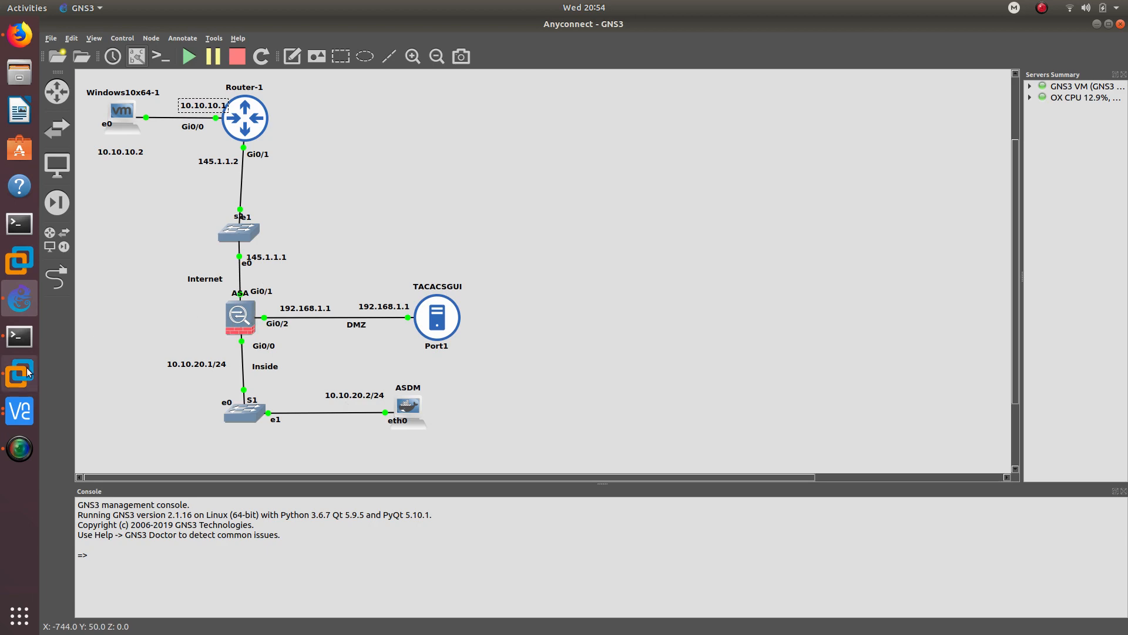
- Enter configuration mode on the firewall console and set its hostname to ASA
{"action": "left_click", "coordinate": [30, 343]}
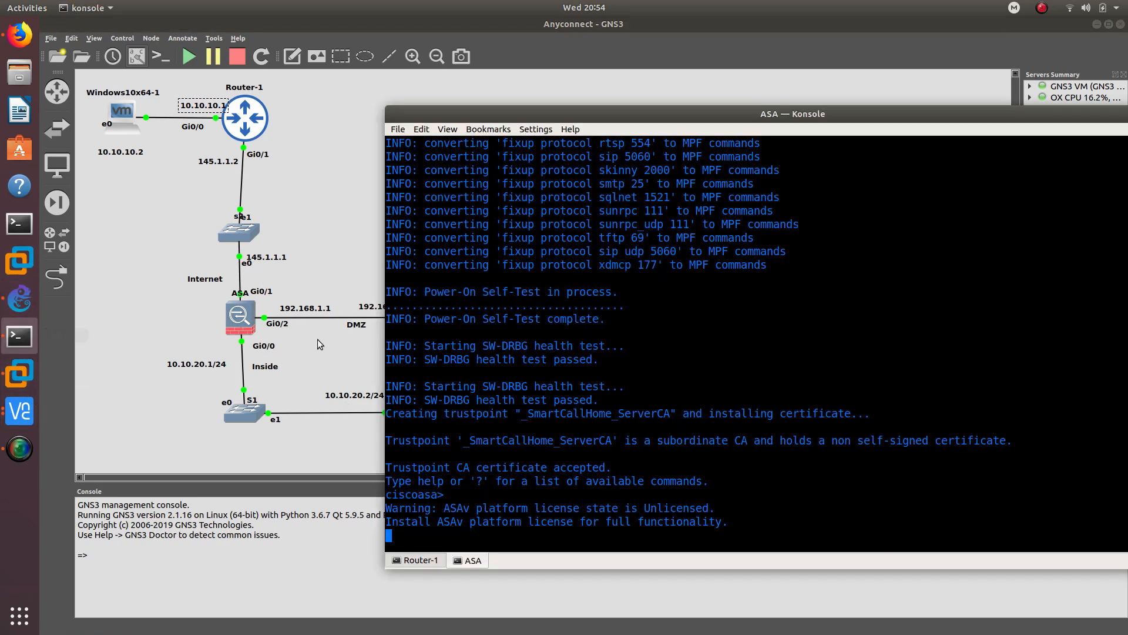
{"action": "key", "text": "Return"}
{"action": "key", "text": "Return"}
{"action": "key", "text": "Return"}
{"action": "key", "text": "Return"}
{"action": "key", "text": "Return"}
{"action": "key", "text": "Return"}
{"action": "key", "text": "Return"}
{"action": "key", "text": "Return"}
{"action": "key", "text": "Return"}
{"action": "key", "text": "Return"}
{"action": "key", "text": "Return"}
{"action": "key", "text": "Return"}
{"action": "key", "text": "Return"}
{"action": "key", "text": "Return"}
{"action": "key", "text": "Return"}
{"action": "key", "text": "Return"}
{"action": "key", "text": "Return"}
{"action": "key", "text": "Return"}
{"action": "key", "text": "Return"}
{"action": "key", "text": "Return"}
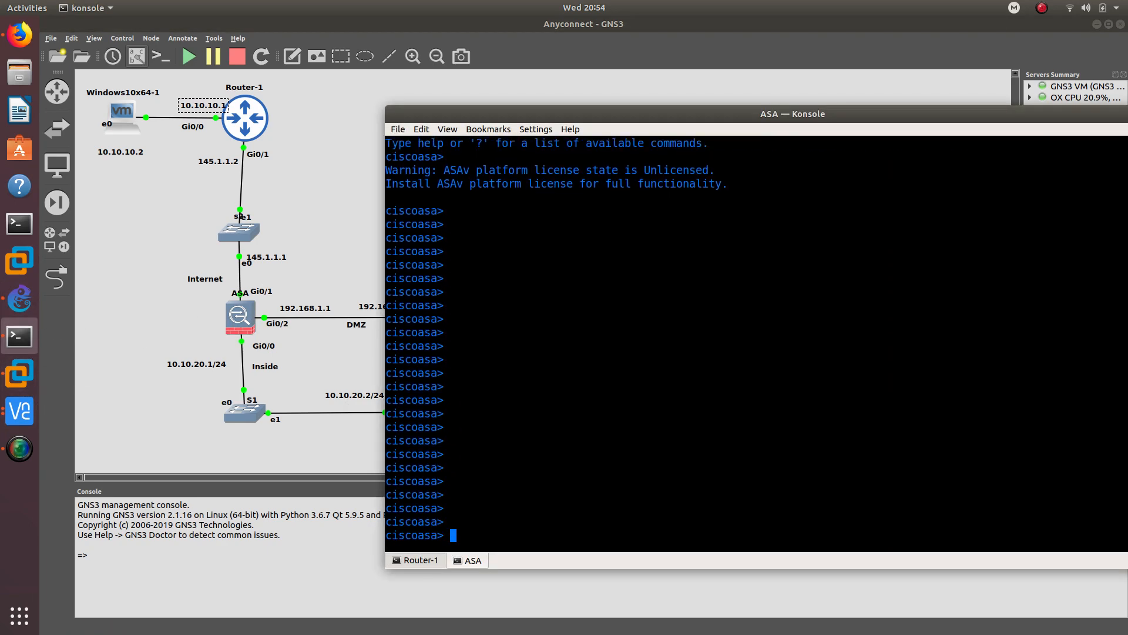
{"action": "type", "text": "en"}
{"action": "key", "text": "Return"}
{"action": "key", "text": "Return"}
{"action": "key", "text": "Return"}
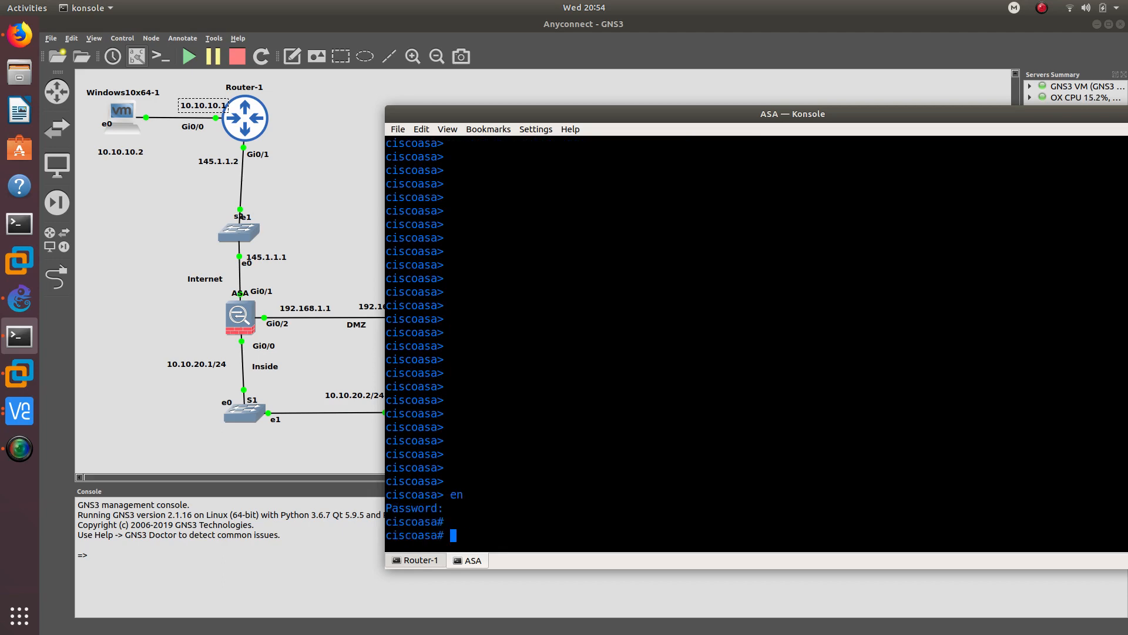
{"action": "type", "text": "config t"}
{"action": "key", "text": "Return"}
{"action": "type", "text": "hos"}
{"action": "key", "text": "Tab"}
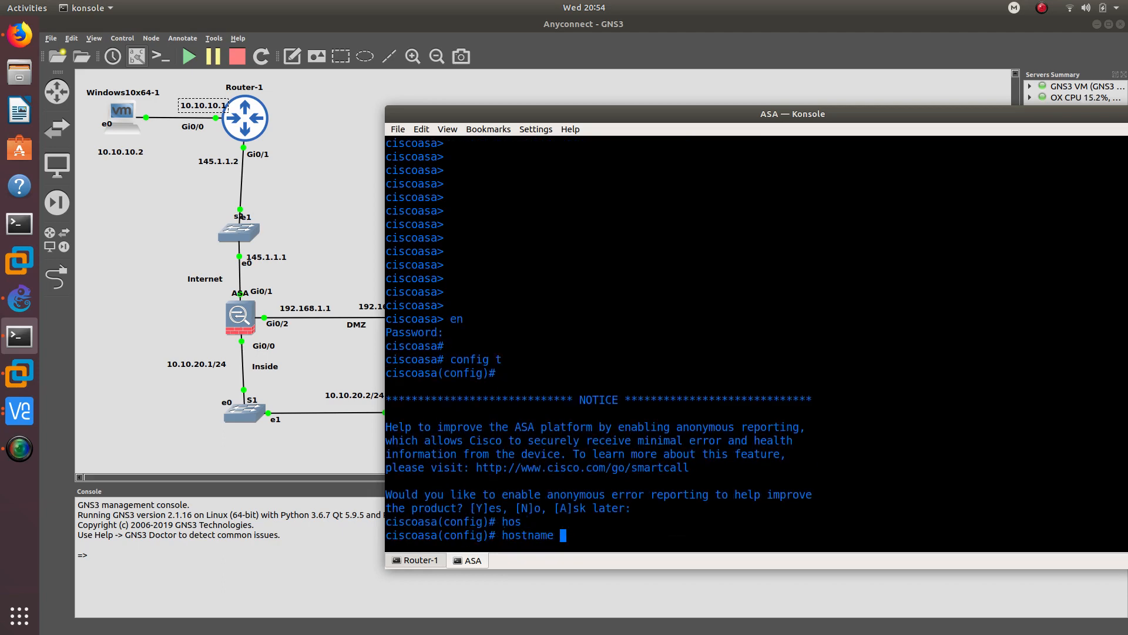
{"action": "type", "text": "ASA"}
{"action": "key", "text": "Return"}
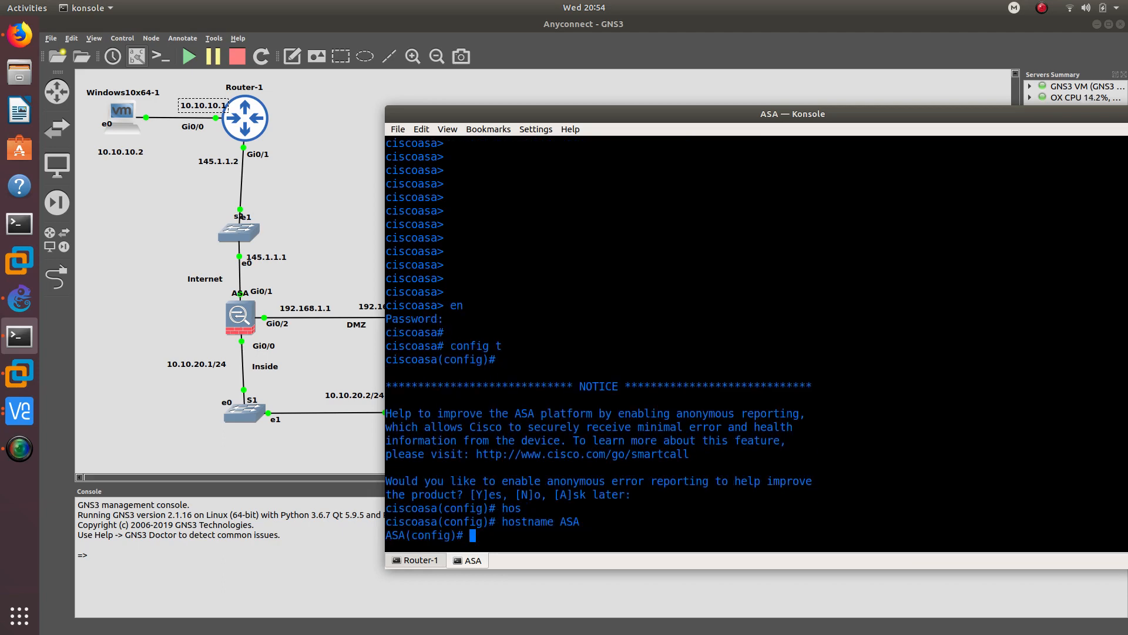
- Assign interface g0/0 the address 10.10.20.1 255.255.255.0
{"action": "type", "text": "int g0/0"}
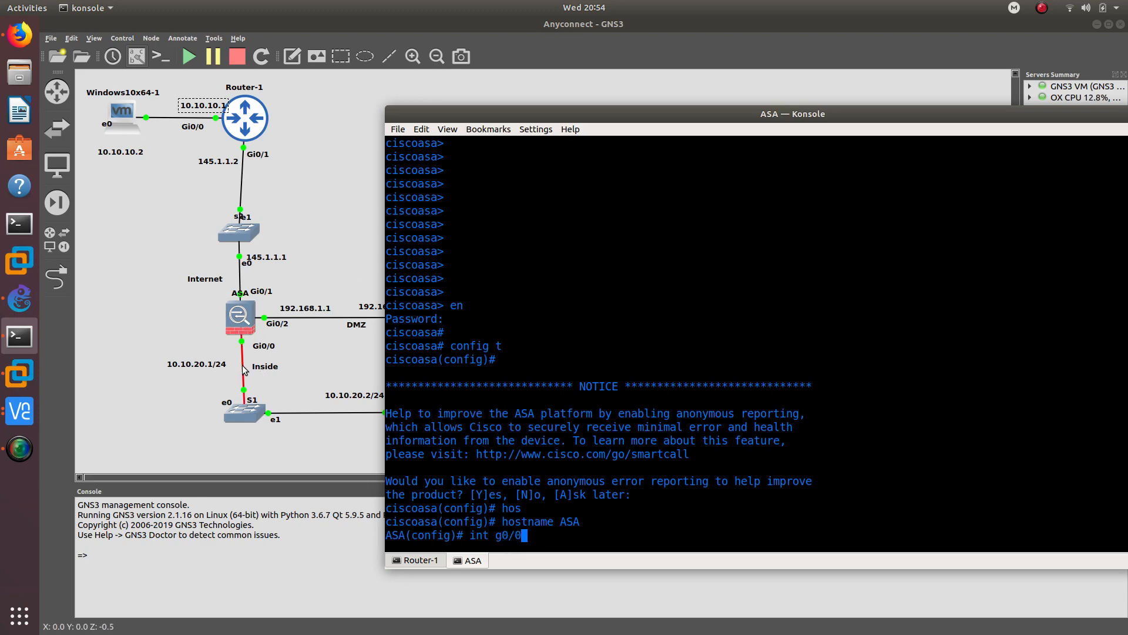
{"action": "key", "text": "Return"}
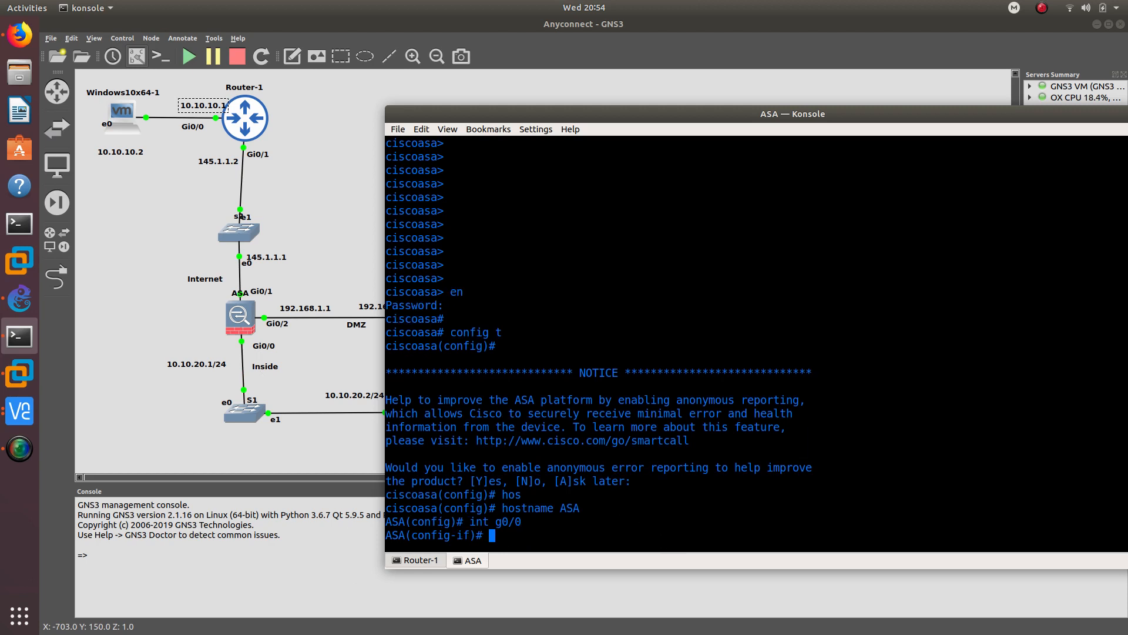
{"action": "type", "text": "ip ad"}
{"action": "key", "text": "Tab"}
{"action": "type", "text": "10.10."}
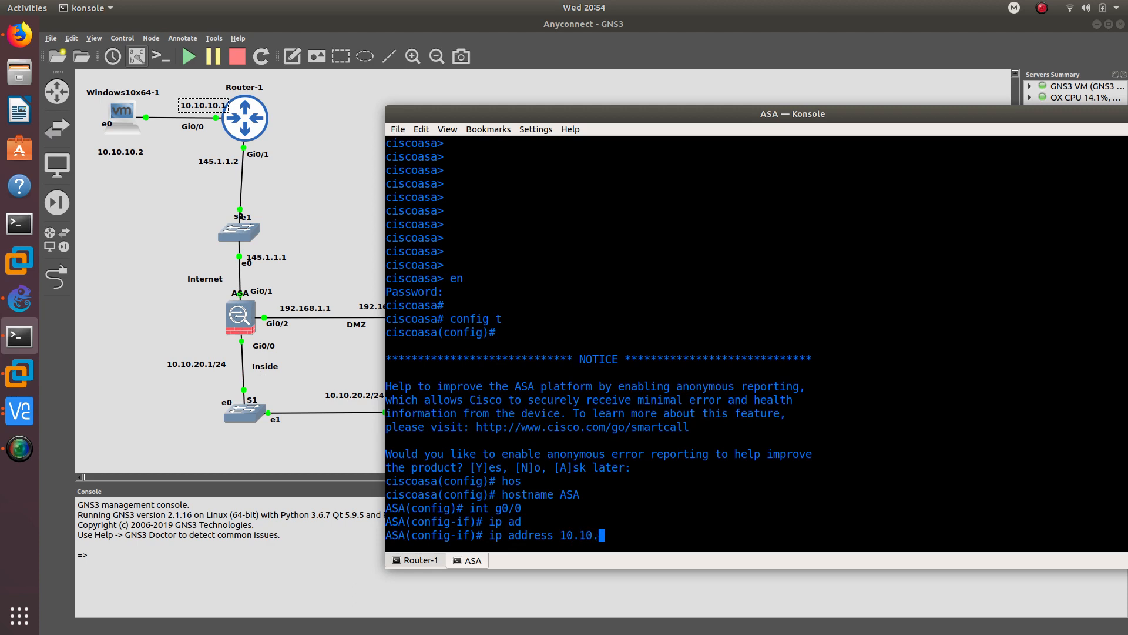
{"action": "type", "text": "20.1 255.255.255.0"}
{"action": "key", "text": "Return"}
- Name g0/0 inside, which receives security level 100
{"action": "type", "text": "na"}
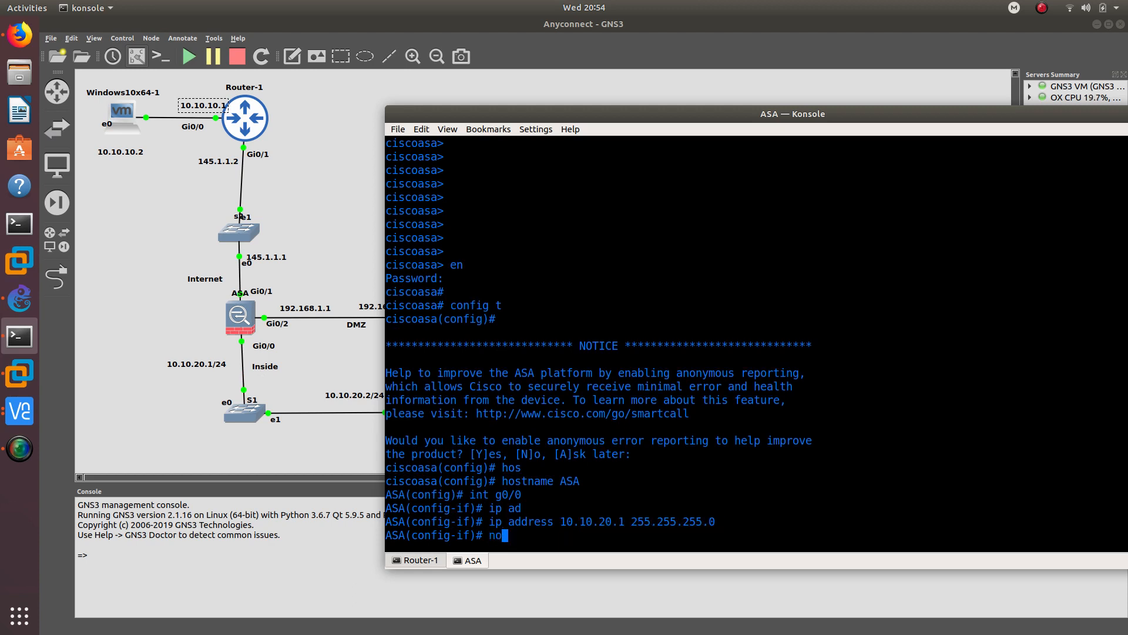
{"action": "type", "text": "me"}
{"action": "key", "text": "Tab"}
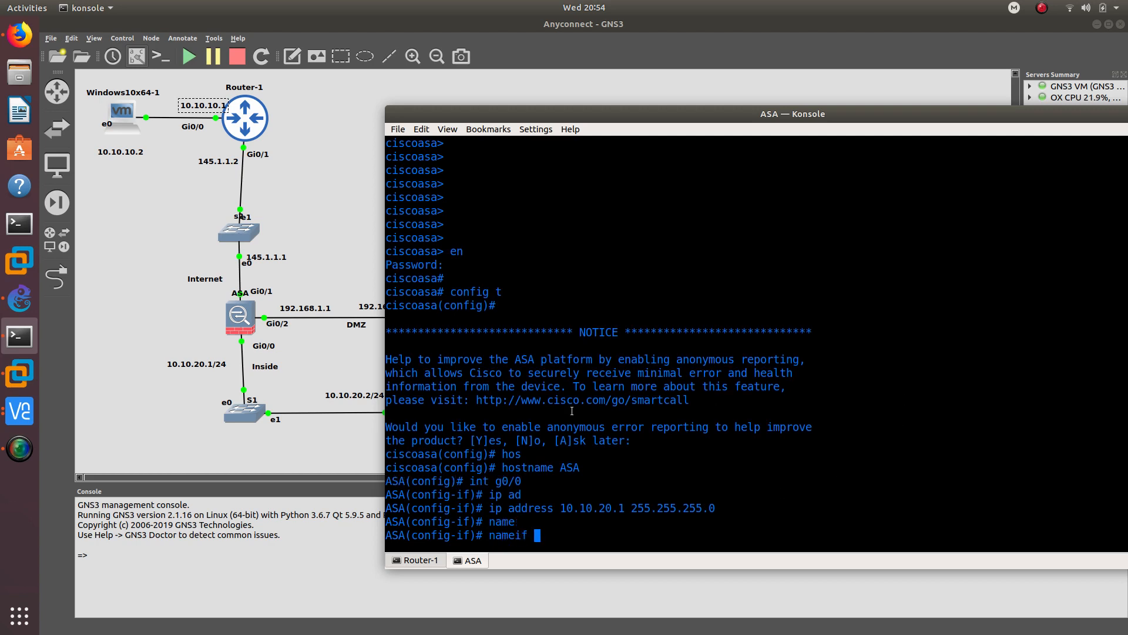
{"action": "type", "text": "inside"}
{"action": "key", "text": "Return"}
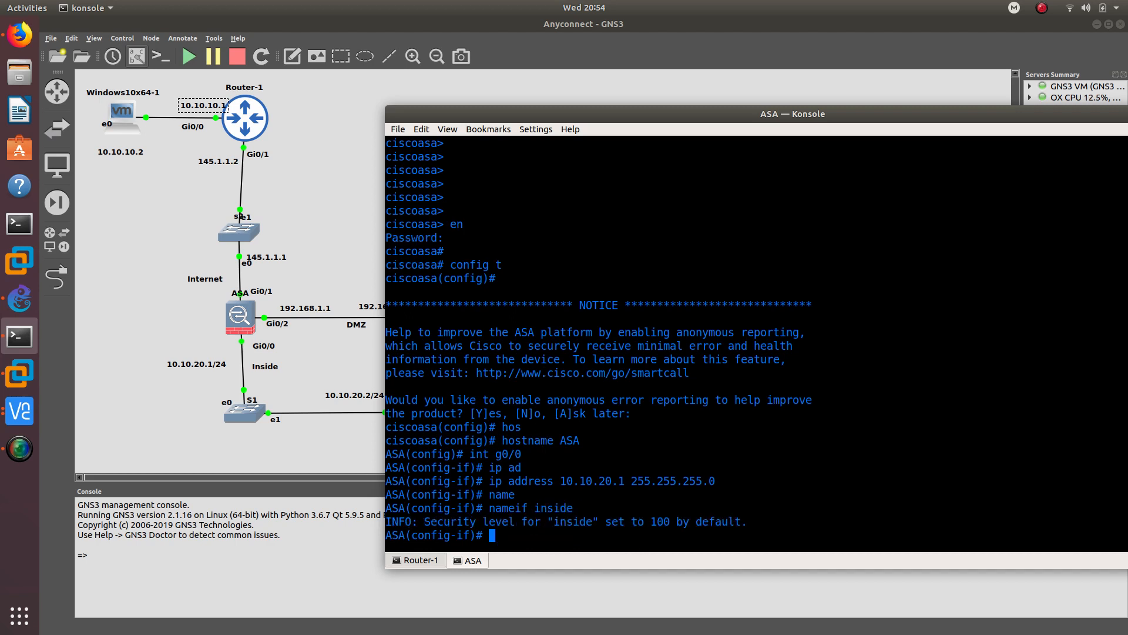
{"action": "double_click", "coordinate": [583, 521]}
{"action": "double_click", "coordinate": [662, 522]}
{"action": "left_click", "coordinate": [573, 536]}
- Bring g0/0 out of shutdown
{"action": "type", "text": "no shu"}
{"action": "key", "text": "Return"}
{"action": "key", "text": "Up"}
{"action": "key", "text": "Return"}
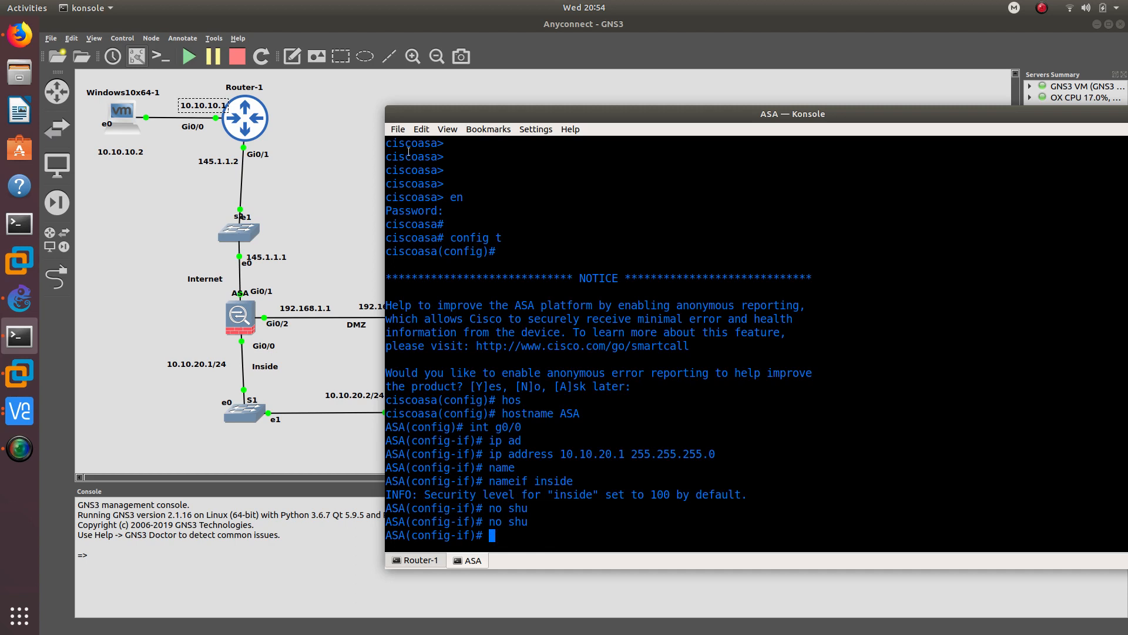
{"action": "left_click_drag", "start_coordinate": [464, 115], "coordinate": [550, 83]}
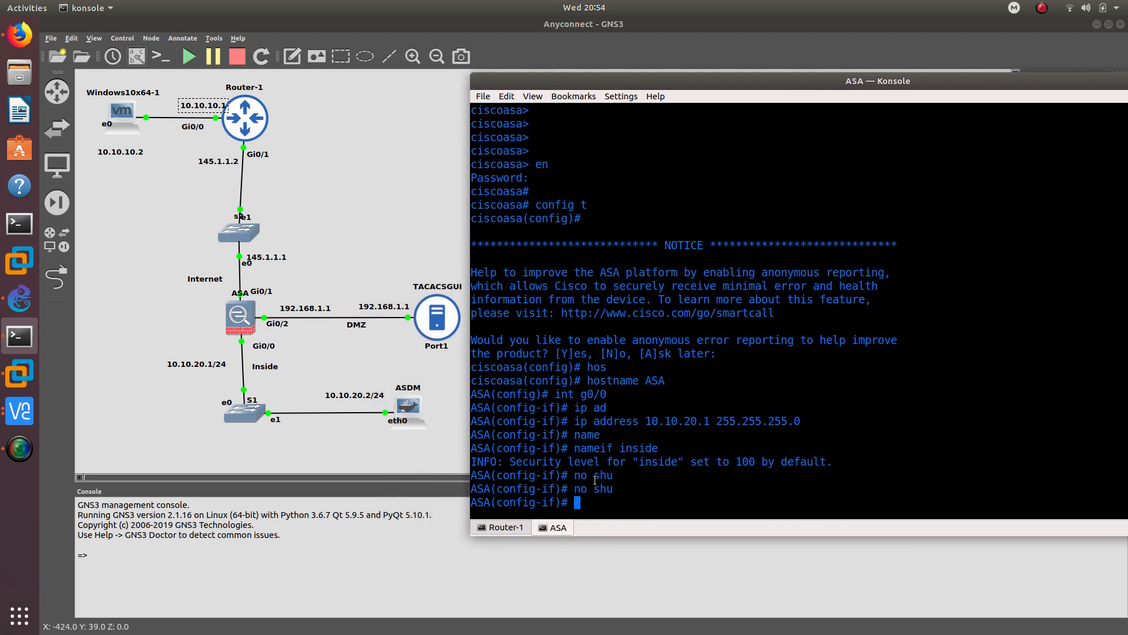
- Assign interface g0/2 the address 192.168.1.1 255.255.255.0
{"action": "type", "text": "int g0/"}
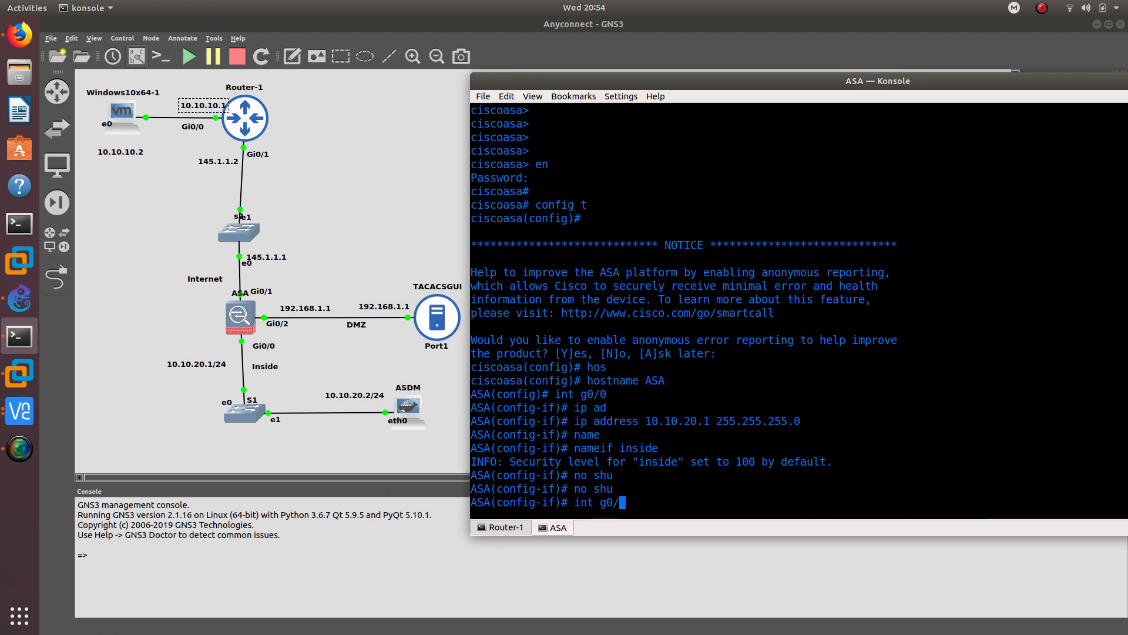
{"action": "type", "text": "2"}
{"action": "key", "text": "Return"}
{"action": "type", "text": "ip add"}
{"action": "key", "text": "Tab"}
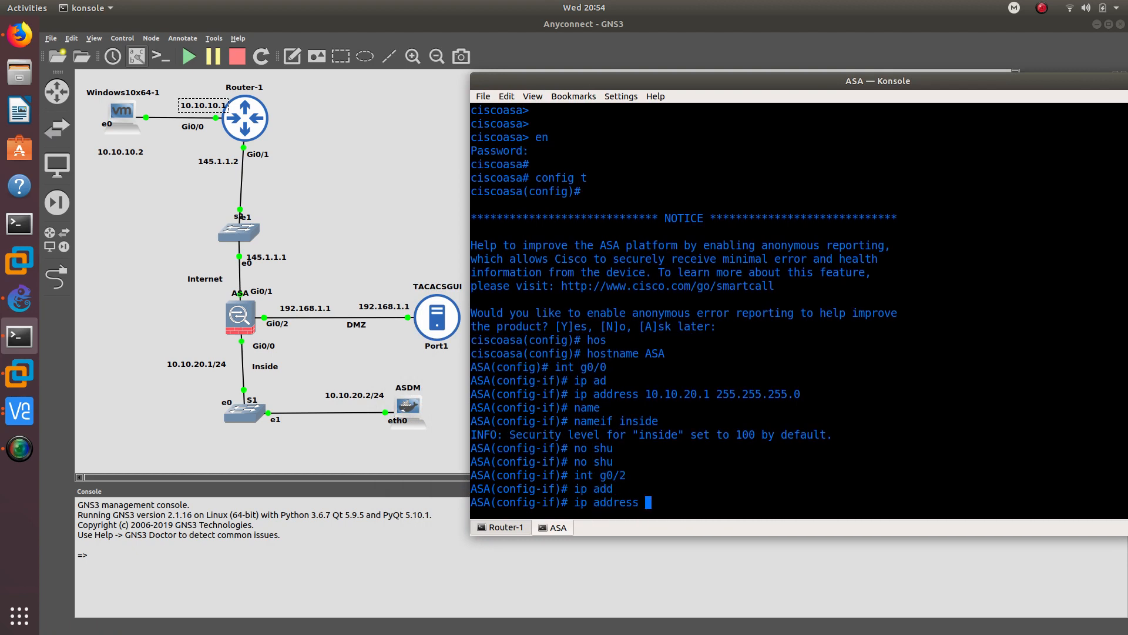
{"action": "type", "text": "192.168.1.1 255.255.255."}
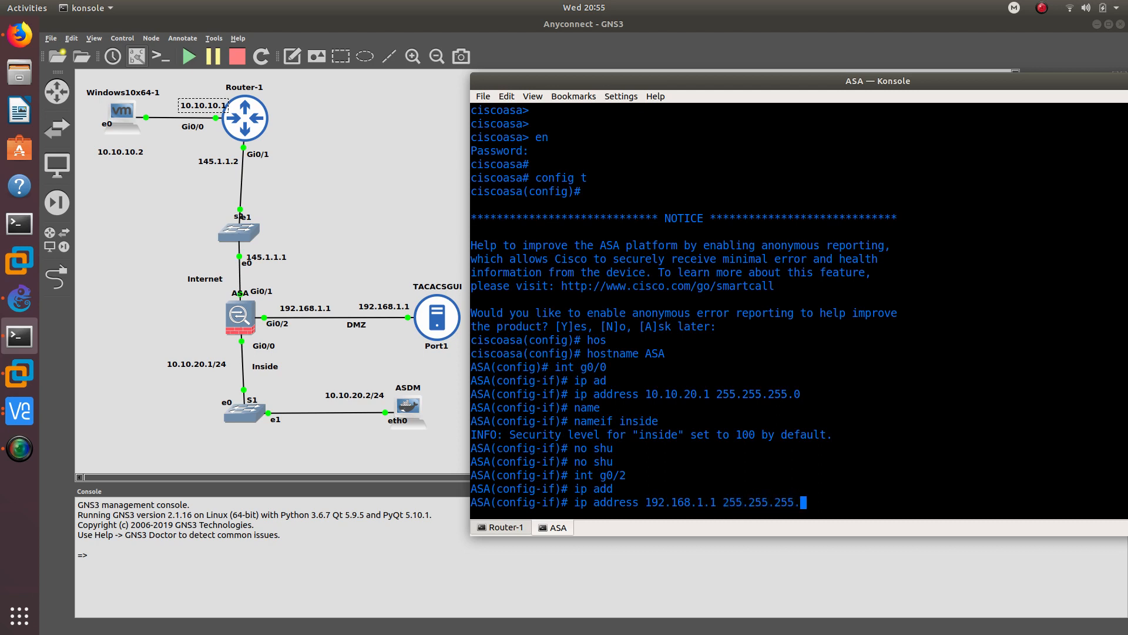
{"action": "type", "text": "0"}
{"action": "key", "text": "Return"}
- Name g0/2 dmz and enable it with no shutdown
{"action": "type", "text": "nami"}
{"action": "key", "text": "Tab"}
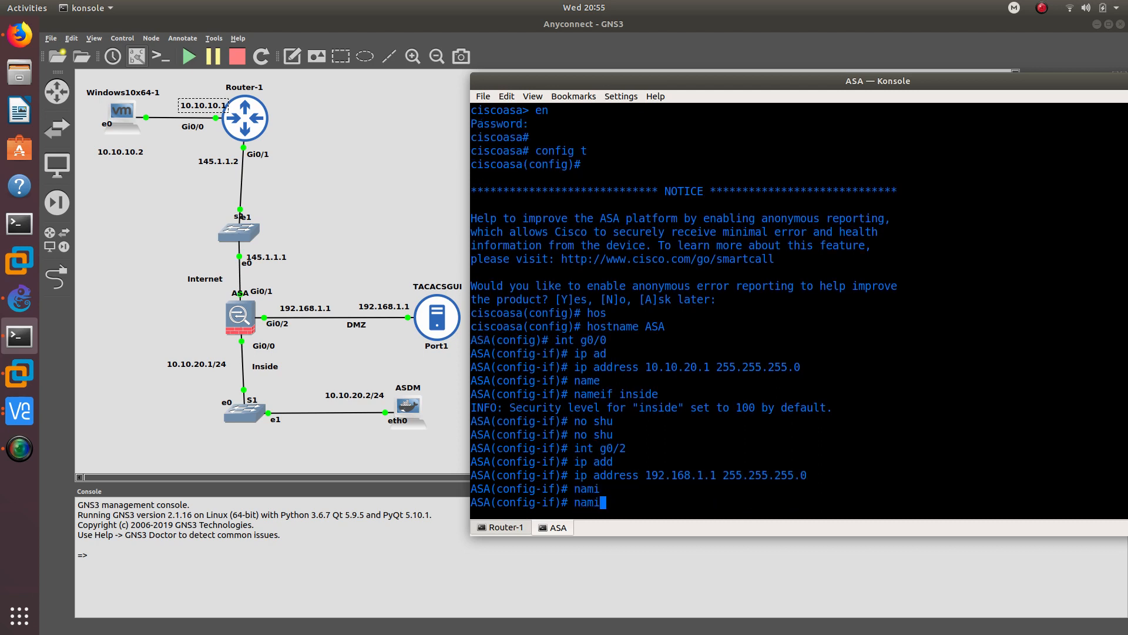
{"action": "key", "text": "BackSpace"}
{"action": "key", "text": "Tab"}
{"action": "type", "text": "eif "}
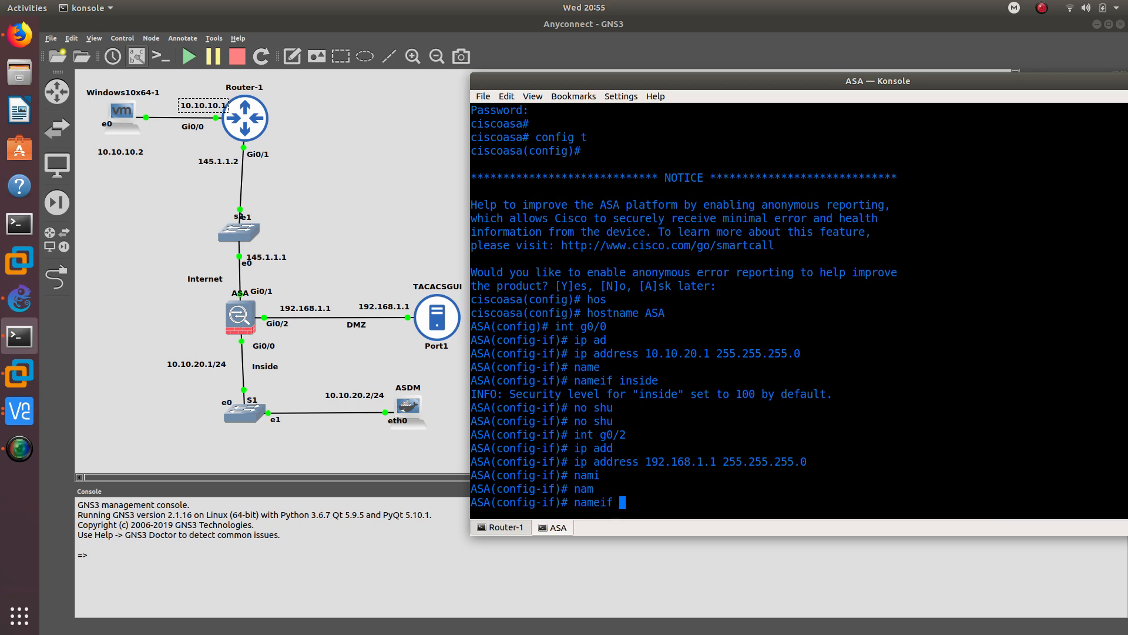
{"action": "type", "text": "dmz"}
{"action": "key", "text": "Return"}
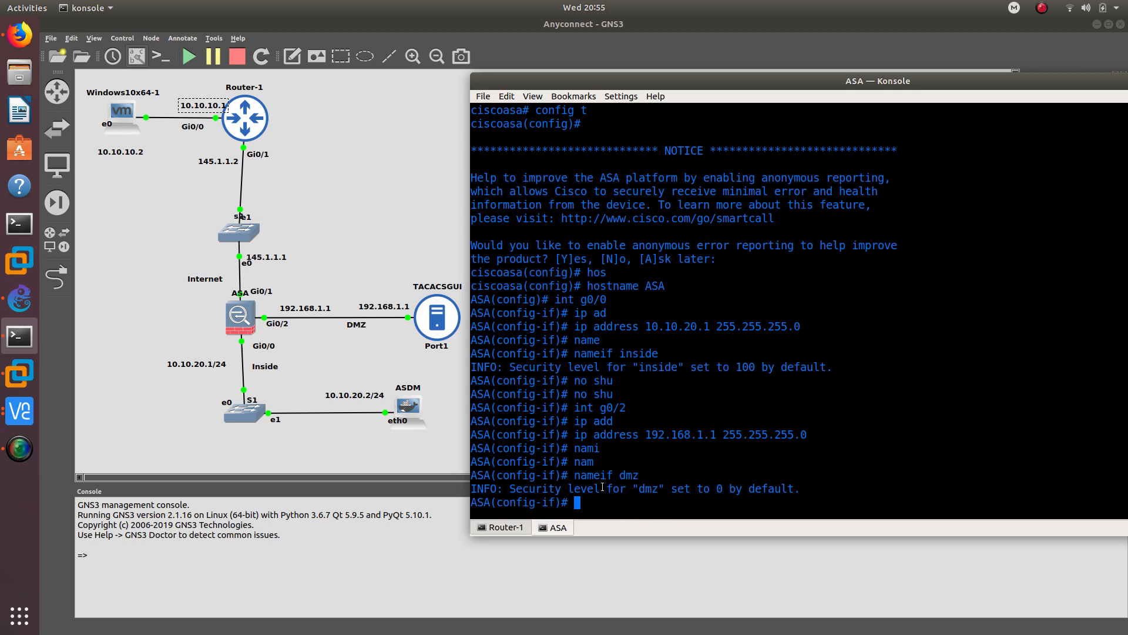
{"action": "type", "text": "no shu"}
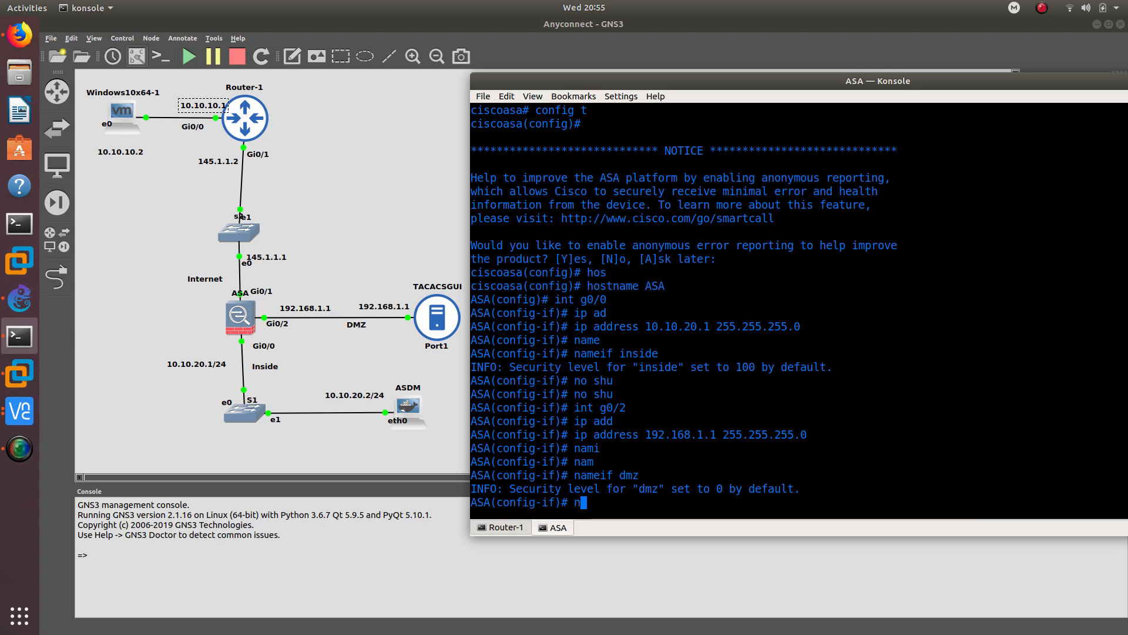
{"action": "key", "text": "Return"}
{"action": "key", "text": "Up"}
{"action": "key", "text": "Return"}
- Give g0/1 the address 145.1.1.1 255.255.255.0 and bring it out of shutdown
{"action": "key", "text": "Return"}
{"action": "type", "text": "int g"}
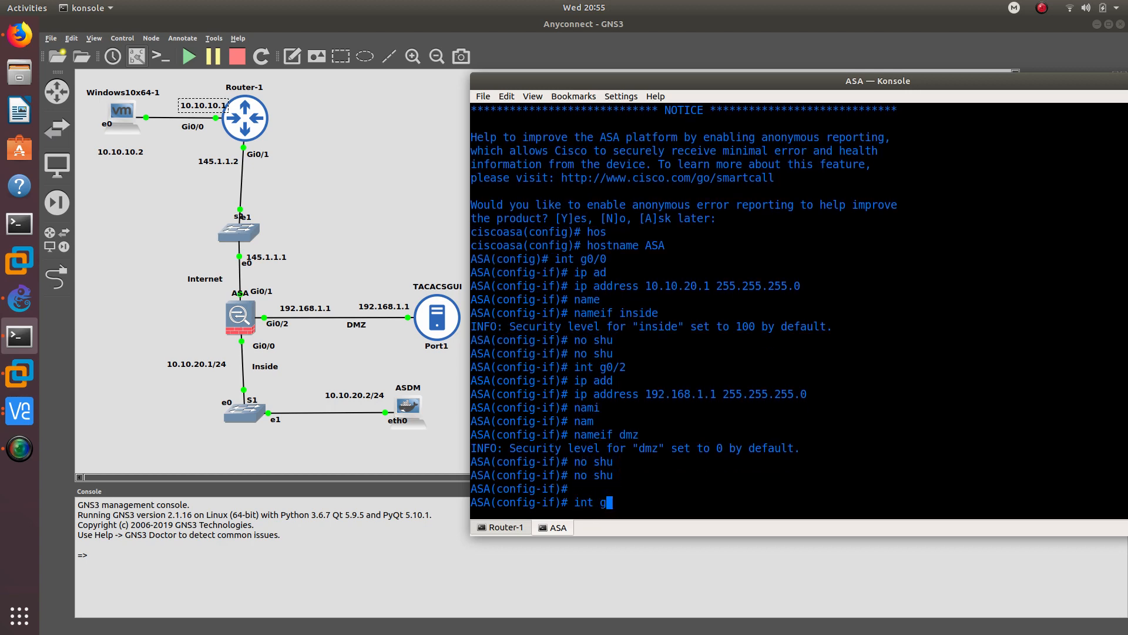
{"action": "type", "text": "0/1"}
{"action": "key", "text": "Return"}
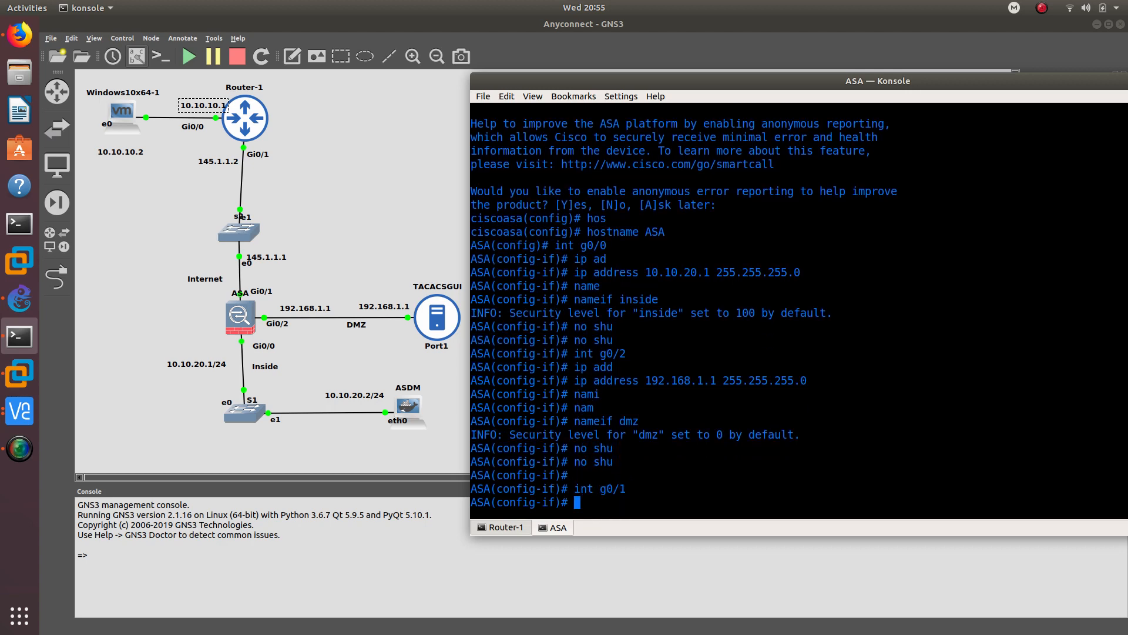
{"action": "type", "text": "ip add"}
{"action": "key", "text": "Tab"}
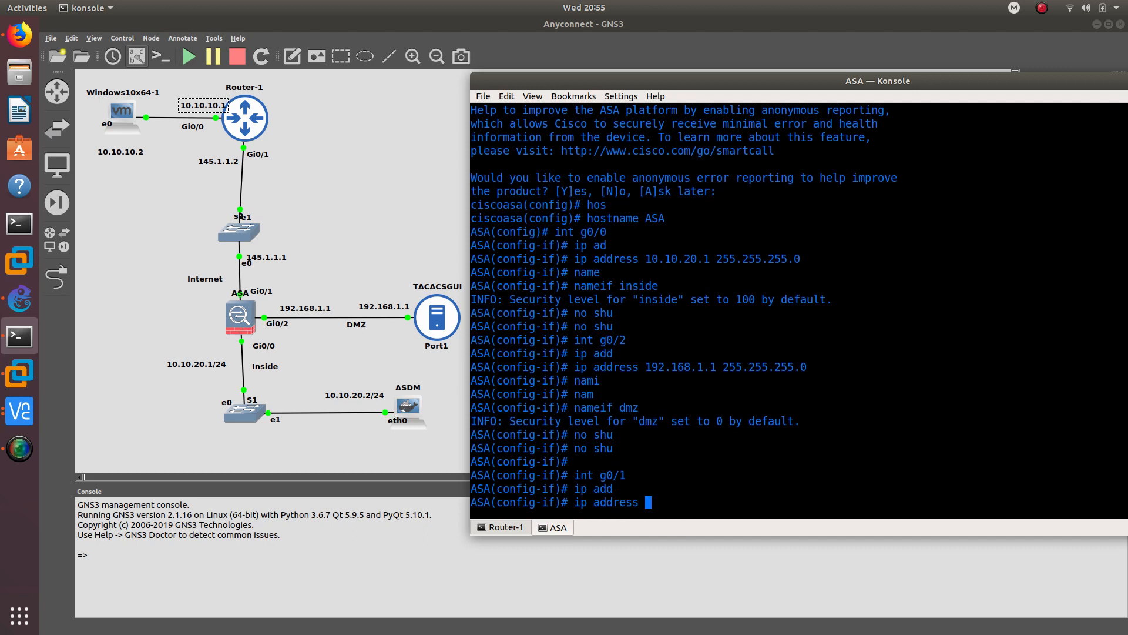
{"action": "type", "text": "145.1.1.1 255.255.255.0"}
{"action": "key", "text": "Return"}
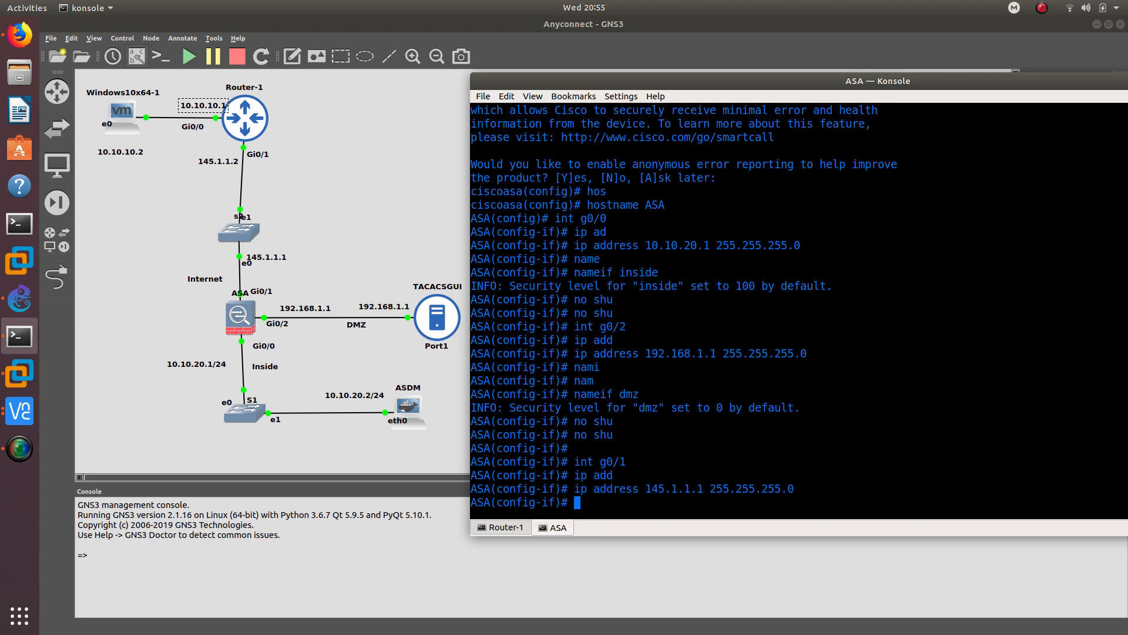
{"action": "type", "text": "no sh"}
{"action": "key", "text": "Tab"}
{"action": "key", "text": "Return"}
- Name g0/1 internet, which gets the default security level 0
{"action": "type", "text": "na"}
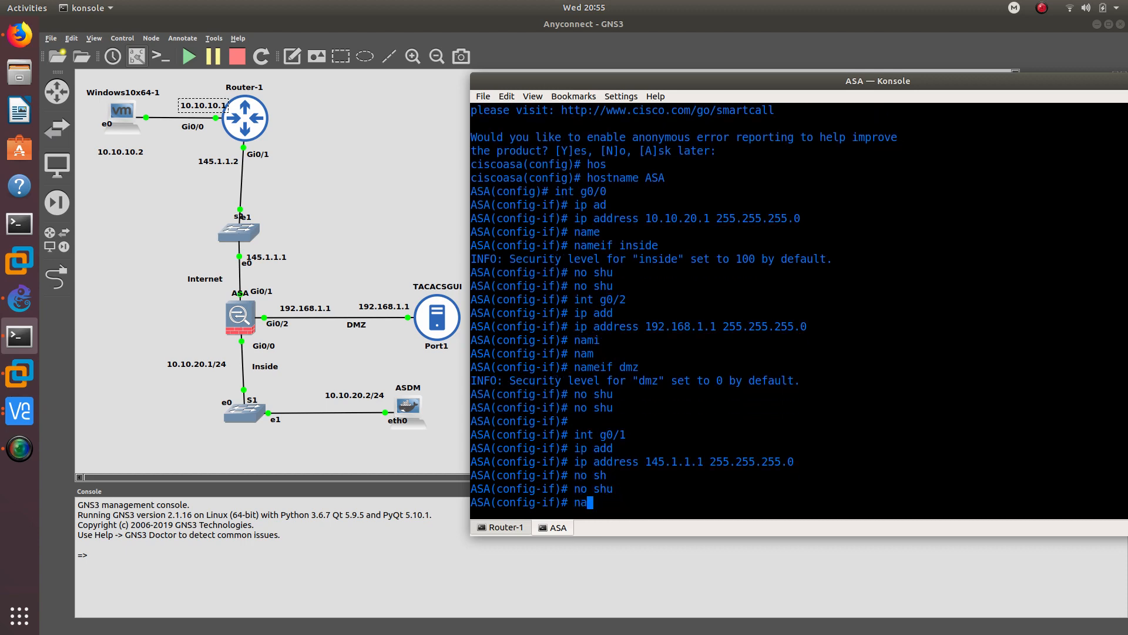
{"action": "type", "text": "meif in"}
{"action": "key", "text": "Tab"}
{"action": "type", "text": "t"}
{"action": "key", "text": "Tab"}
{"action": "type", "text": "ernet"}
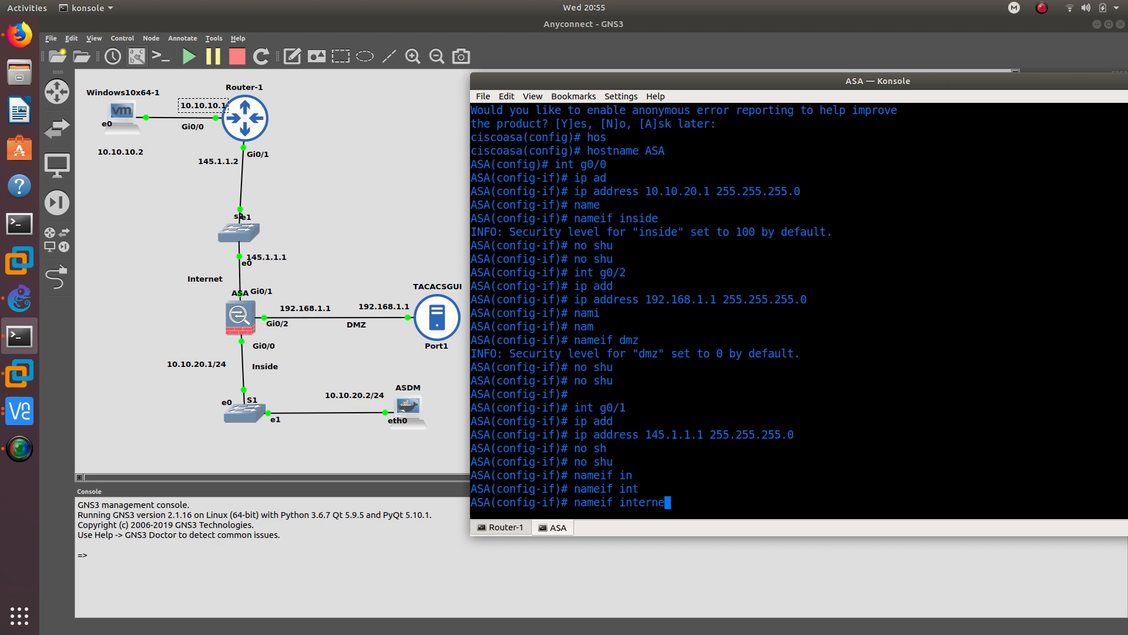
{"action": "key", "text": "Return"}
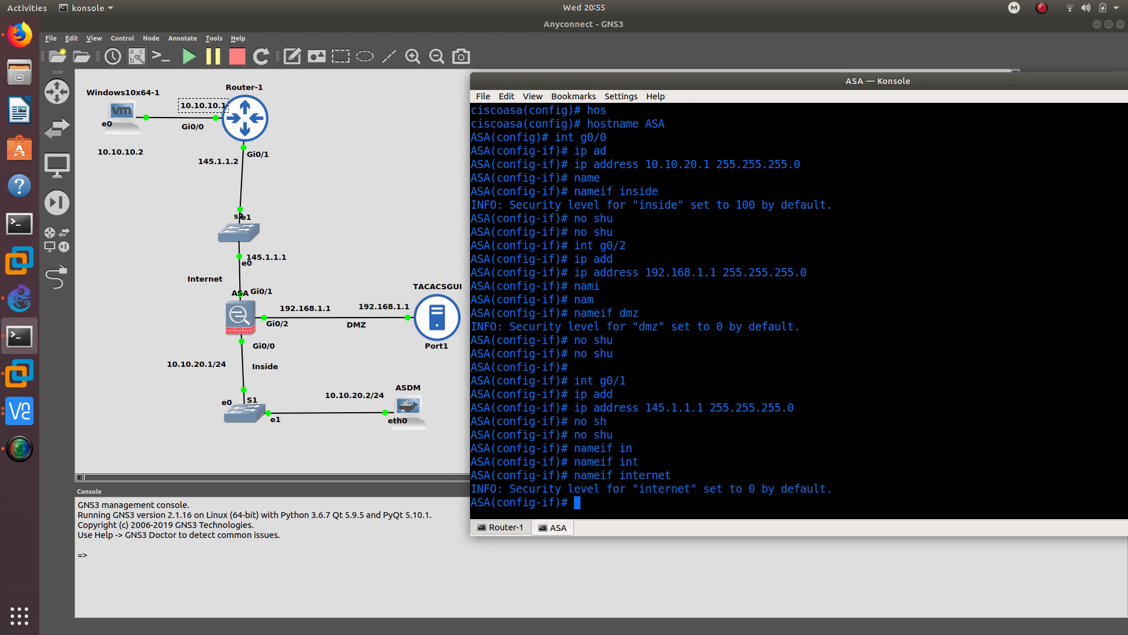
{"action": "left_click_drag", "start_coordinate": [750, 487], "coordinate": [758, 489]}
{"action": "left_click", "coordinate": [585, 498]}
- Confirm the internet interface is enabled and exit configuration mode with end
{"action": "type", "text": "no shu"}
{"action": "key", "text": "Return"}
{"action": "key", "text": "Up"}
{"action": "key", "text": "Return"}
{"action": "key", "text": "Return"}
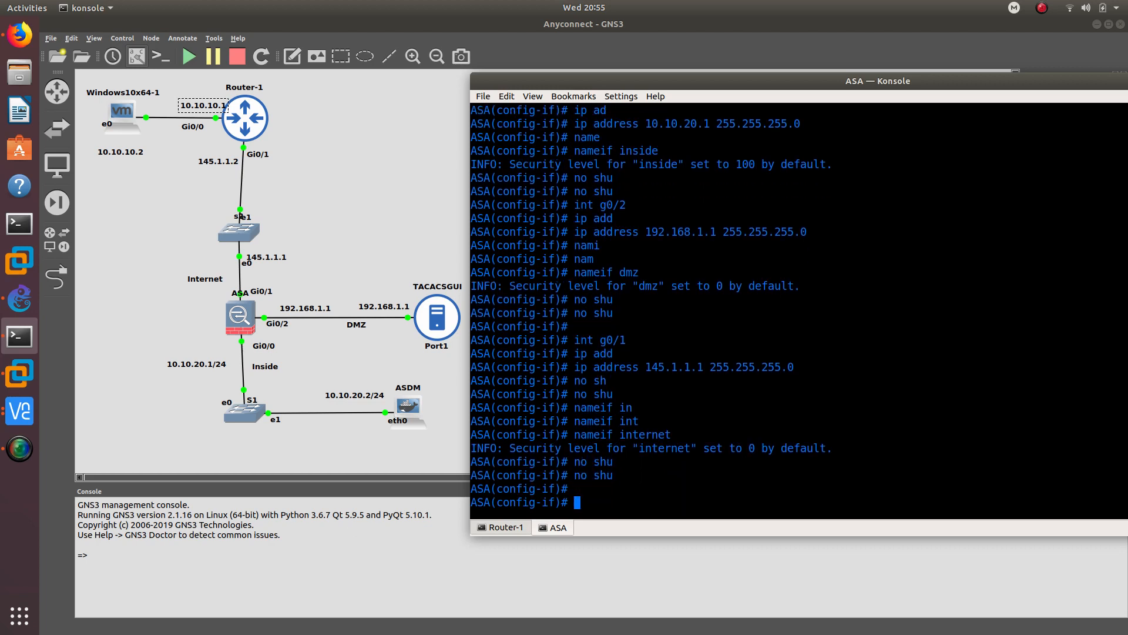
{"action": "type", "text": "end"}
{"action": "key", "text": "Return"}
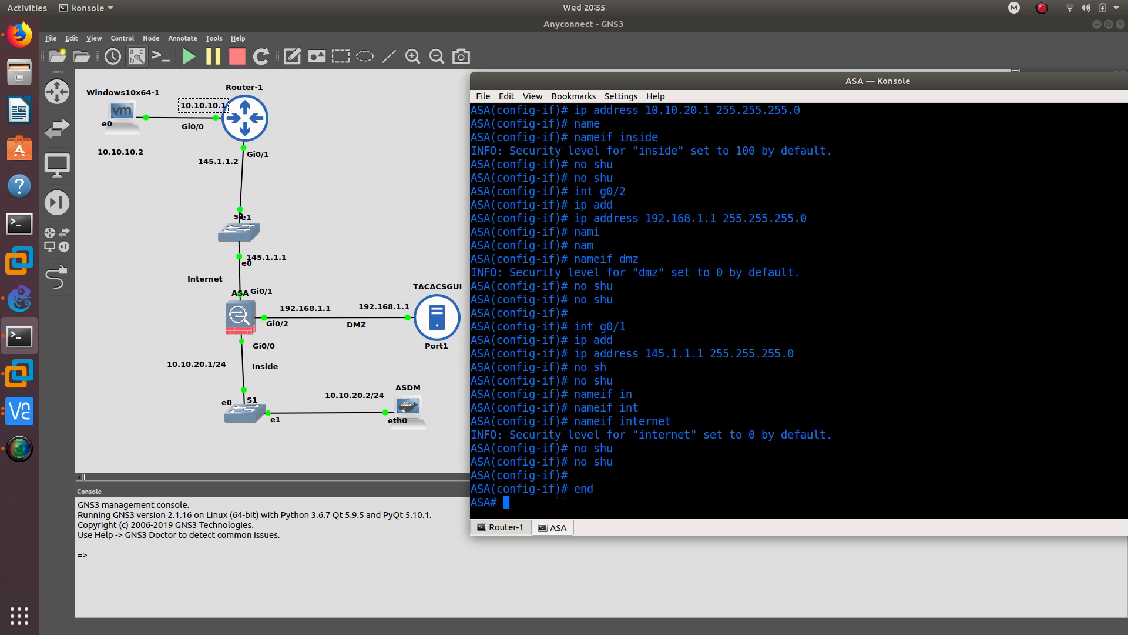
- Ping 10.10.20.2, 192.168.1.2 and 145.1.1.2 from the ASA, all succeeding at 100 percent
{"action": "key", "text": "Return"}
{"action": "type", "text": "ping 1"}
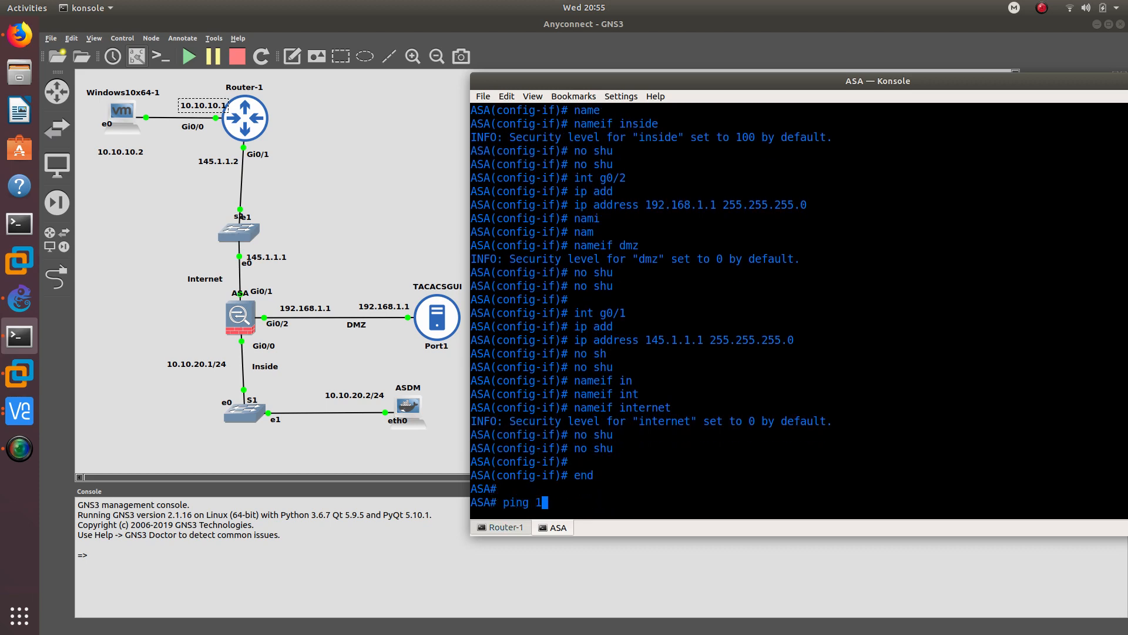
{"action": "type", "text": "0.10.20.2"}
{"action": "key", "text": "Return"}
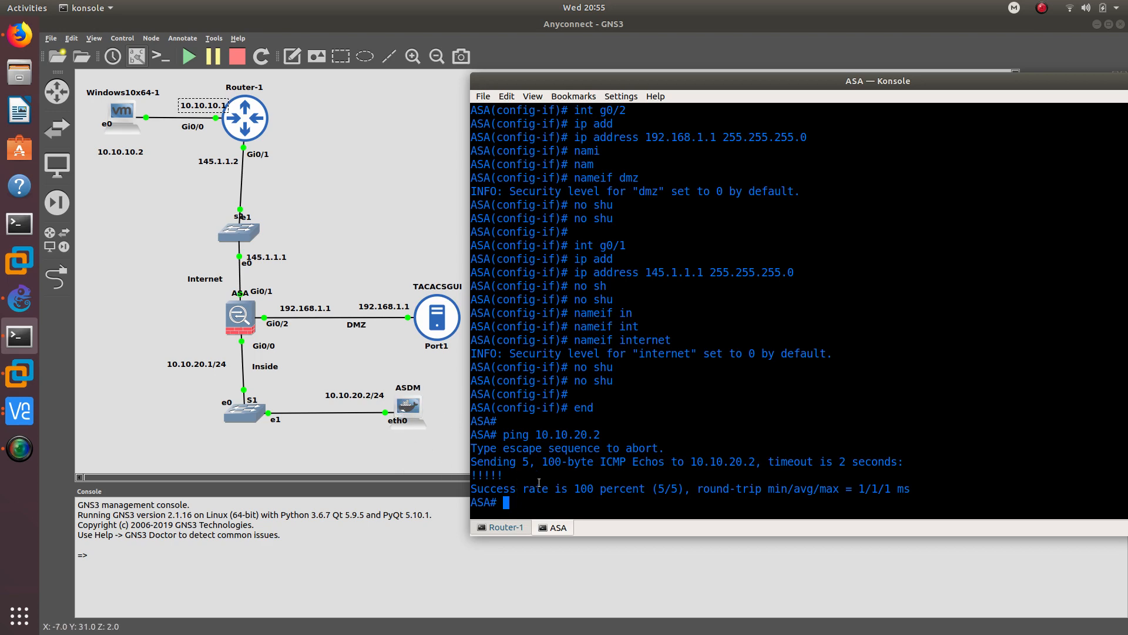
{"action": "type", "text": "ping 192.1"}
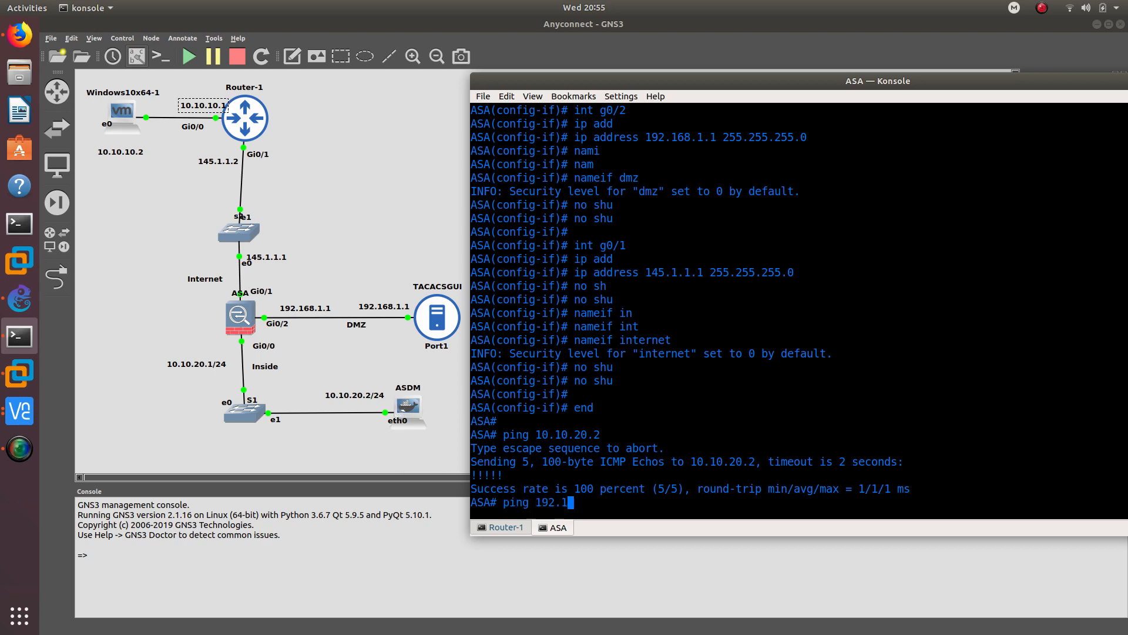
{"action": "type", "text": "68.1.2"}
{"action": "key", "text": "Return"}
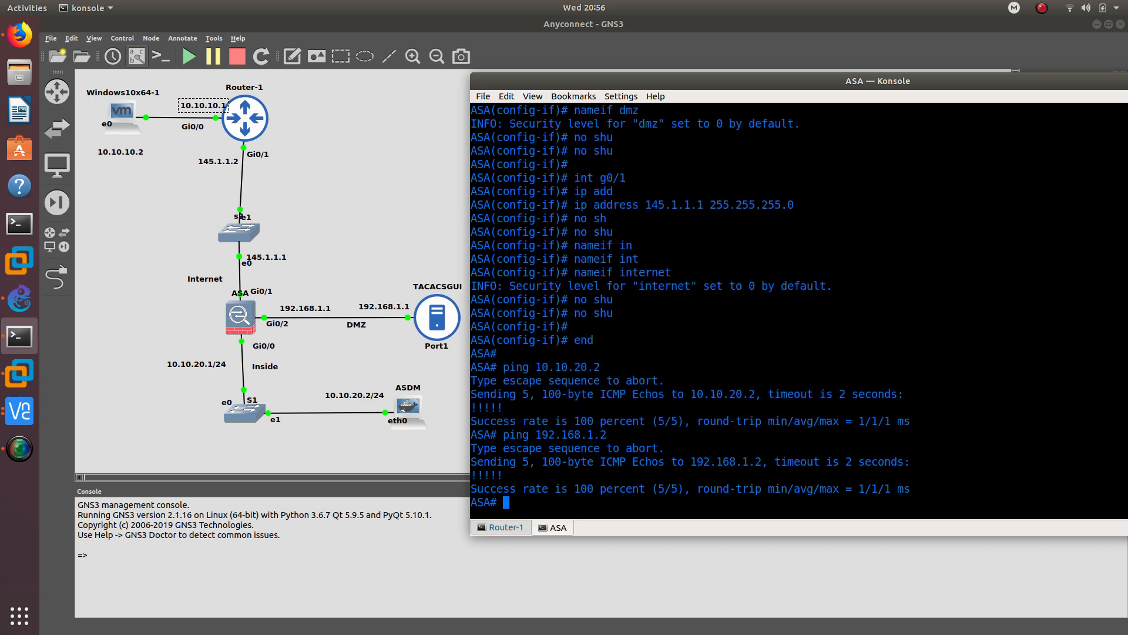
{"action": "type", "text": "ping 145.1.1.2"}
{"action": "key", "text": "Return"}
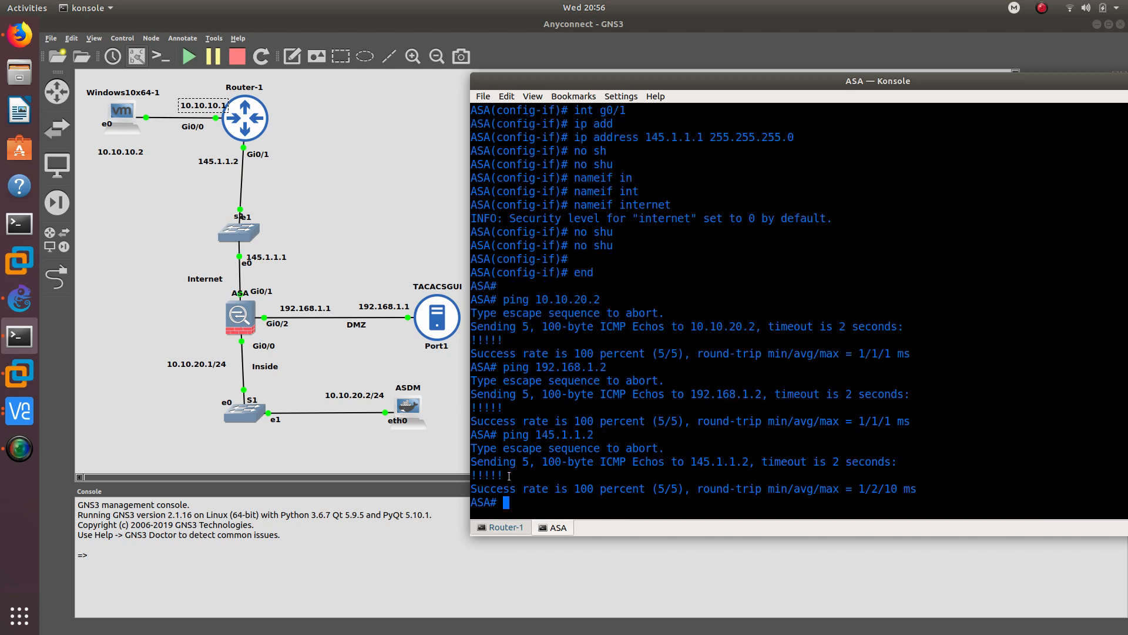
{"action": "left_click_drag", "start_coordinate": [509, 476], "coordinate": [477, 476]}
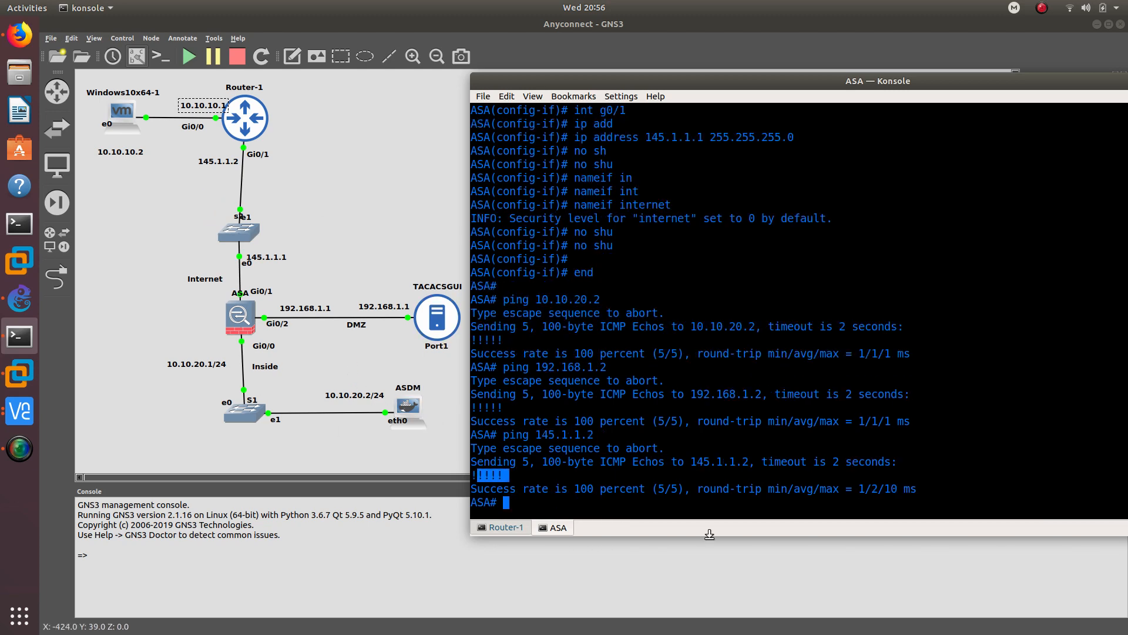
{"action": "left_click", "coordinate": [527, 489]}
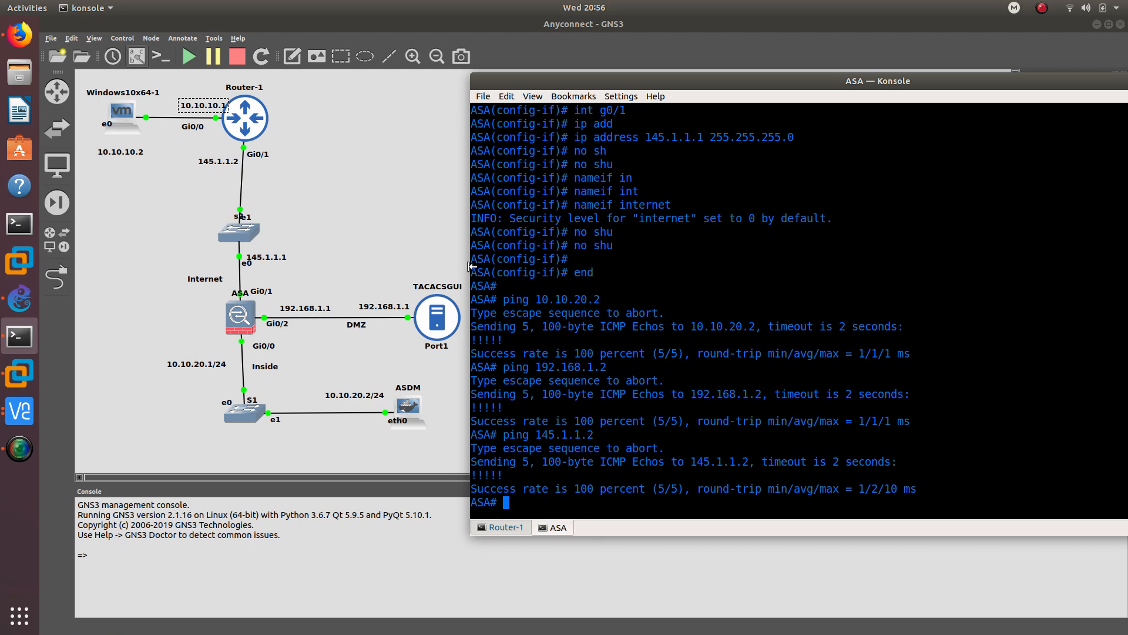
- In global configuration mode, enable the ASA's HTTP server
{"action": "type", "text": "config t"}
{"action": "key", "text": "Return"}
{"action": "type", "text": "htt"}
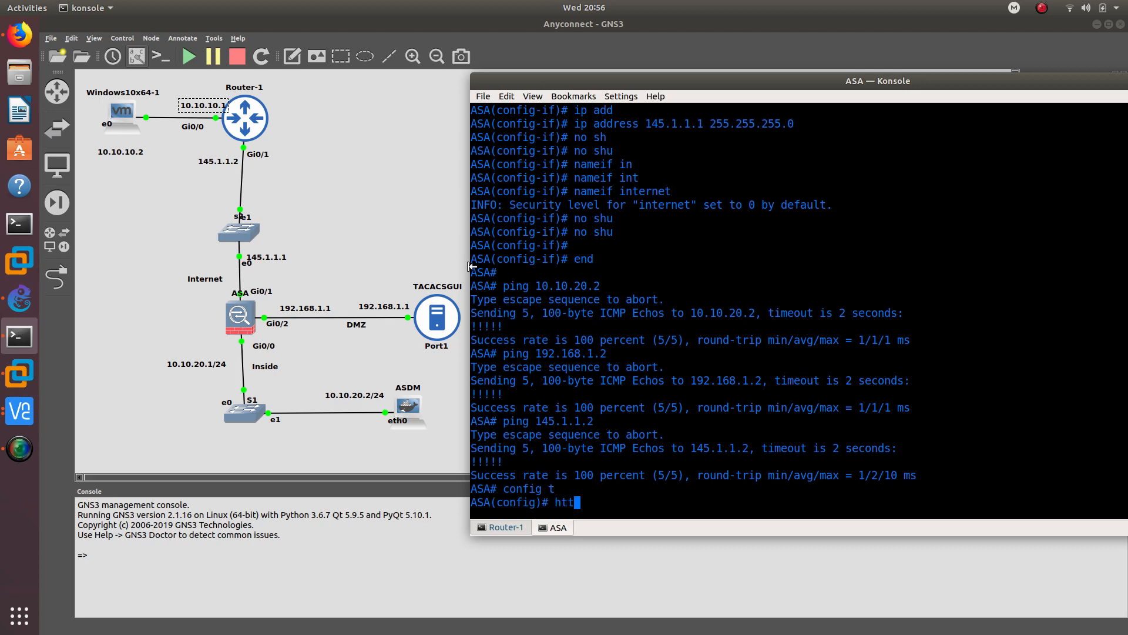
{"action": "key", "text": "Tab"}
{"action": "type", "text": "se"}
{"action": "key", "text": "Tab"}
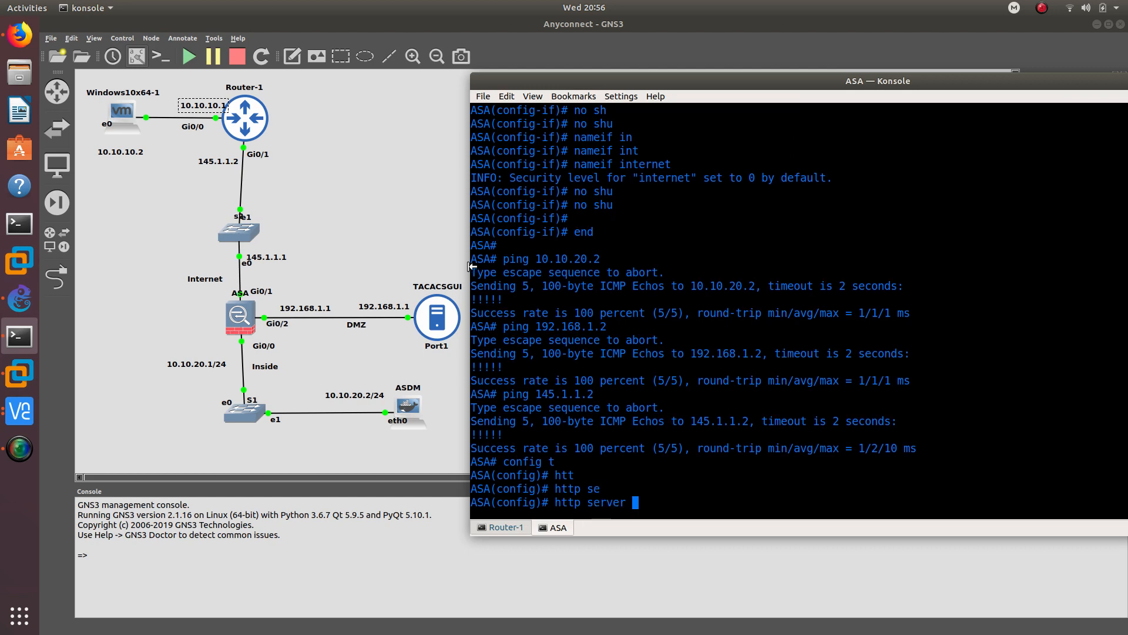
{"action": "type", "text": "enable"}
{"action": "key", "text": "Return"}
- Allow HTTP management from any address (0.0.0.0 0.0.0.0) on the inside interface
{"action": "type", "text": "http "}
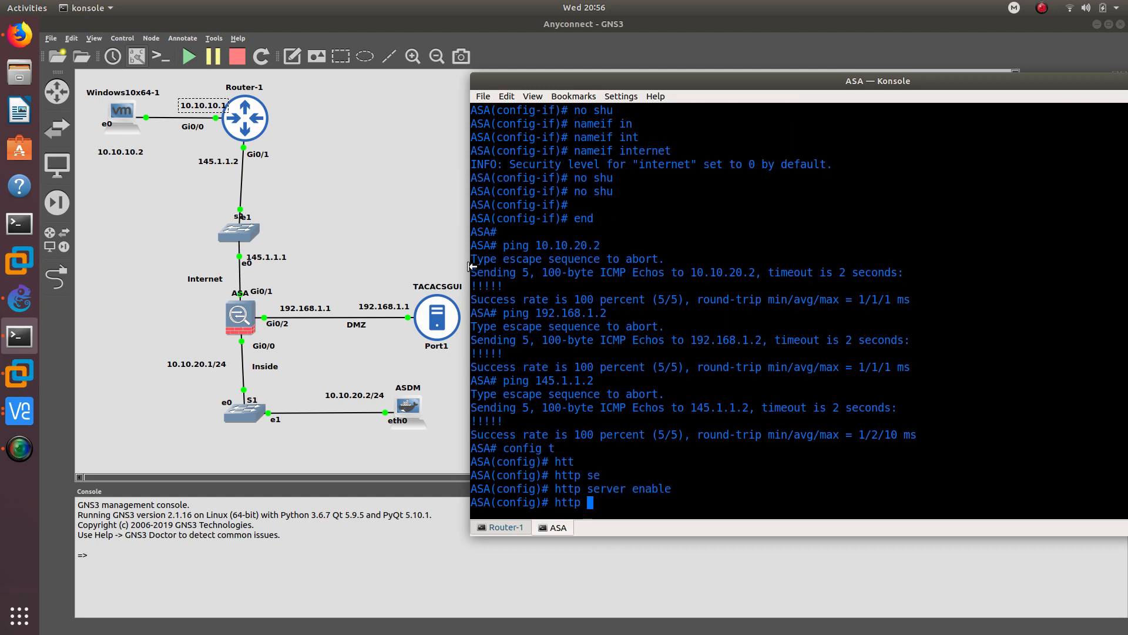
{"action": "type", "text": "0.0.0.0 0.0.0.0"}
{"action": "type", "text": "inside"}
{"action": "key", "text": "Return"}
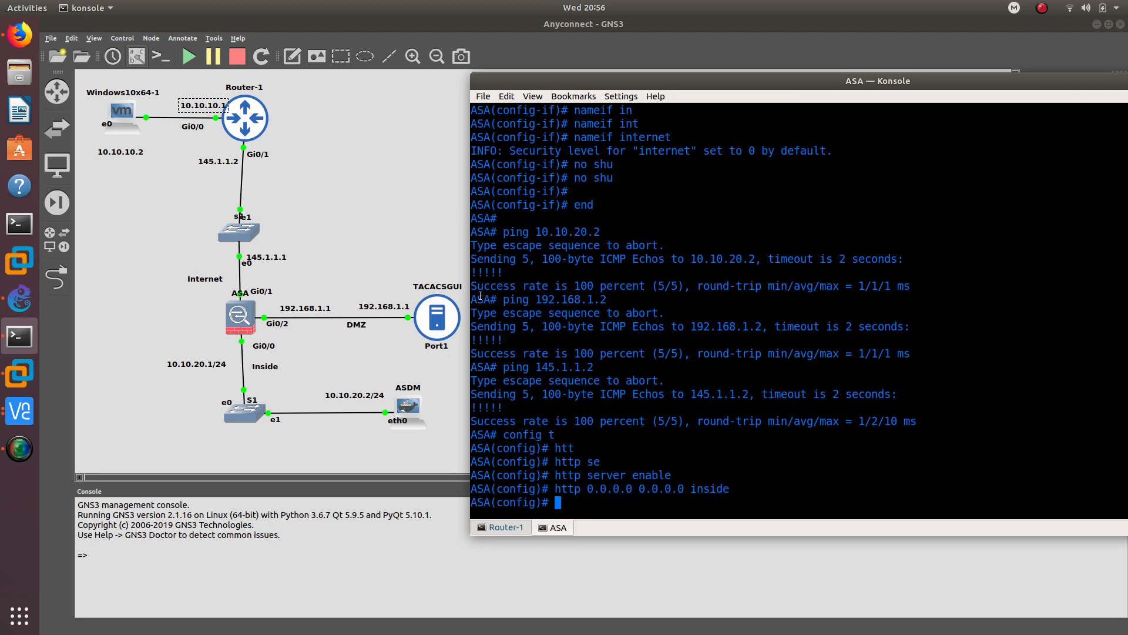
{"action": "double_click", "coordinate": [565, 489]}
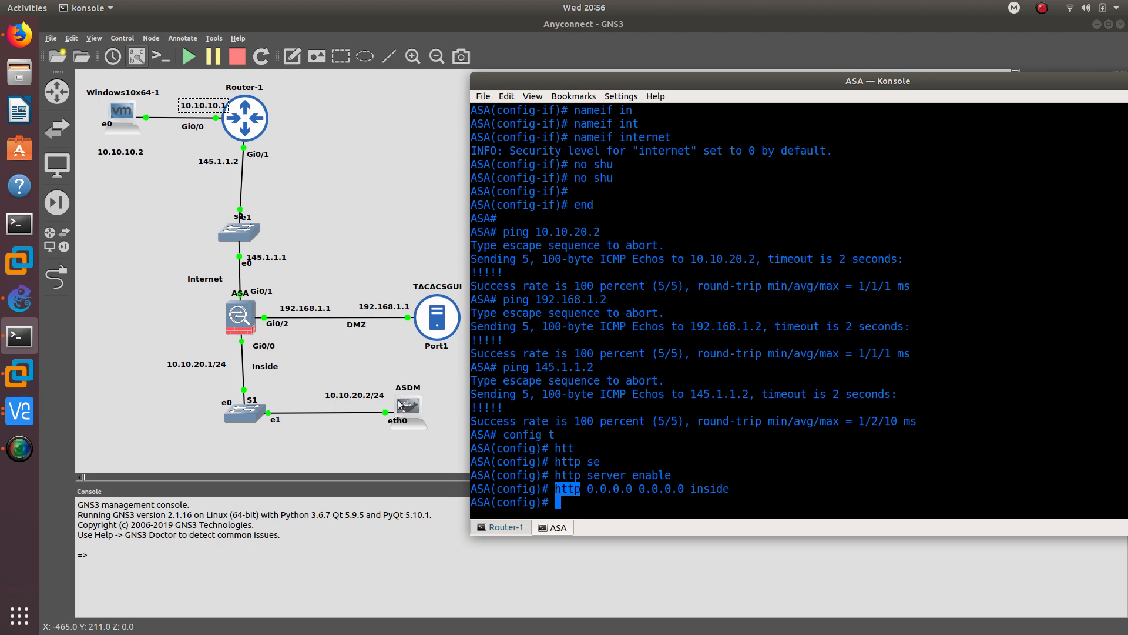
{"action": "left_click", "coordinate": [585, 507]}
- Add a default route out the internet interface via 145.1.1.2
{"action": "type", "text": "rou"}
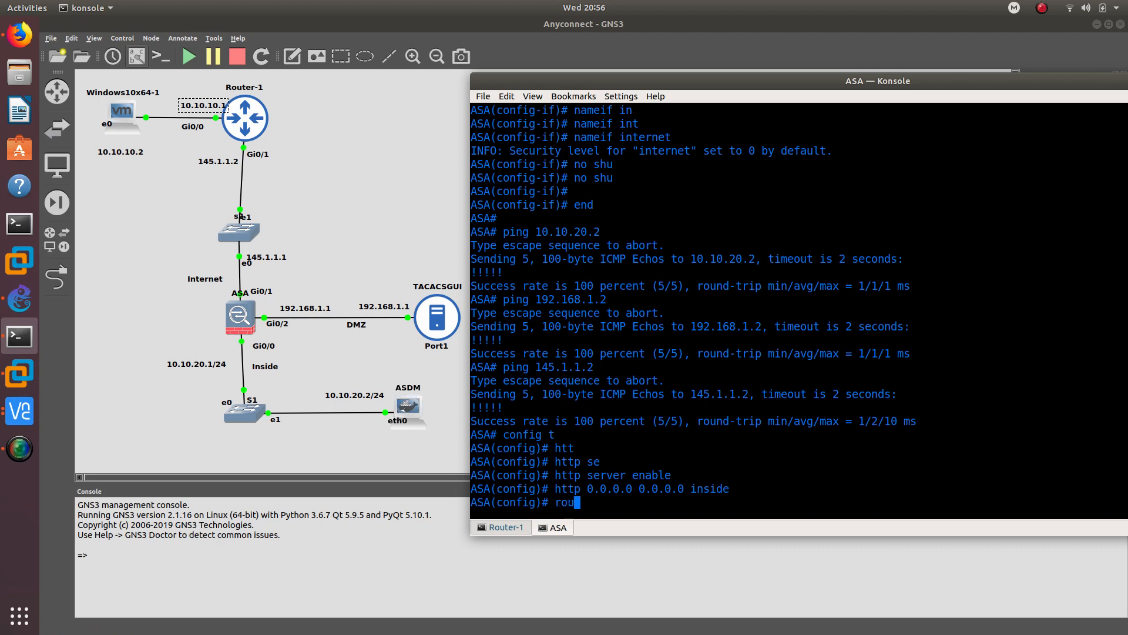
{"action": "type", "text": "te inter"}
{"action": "key", "text": "Tab"}
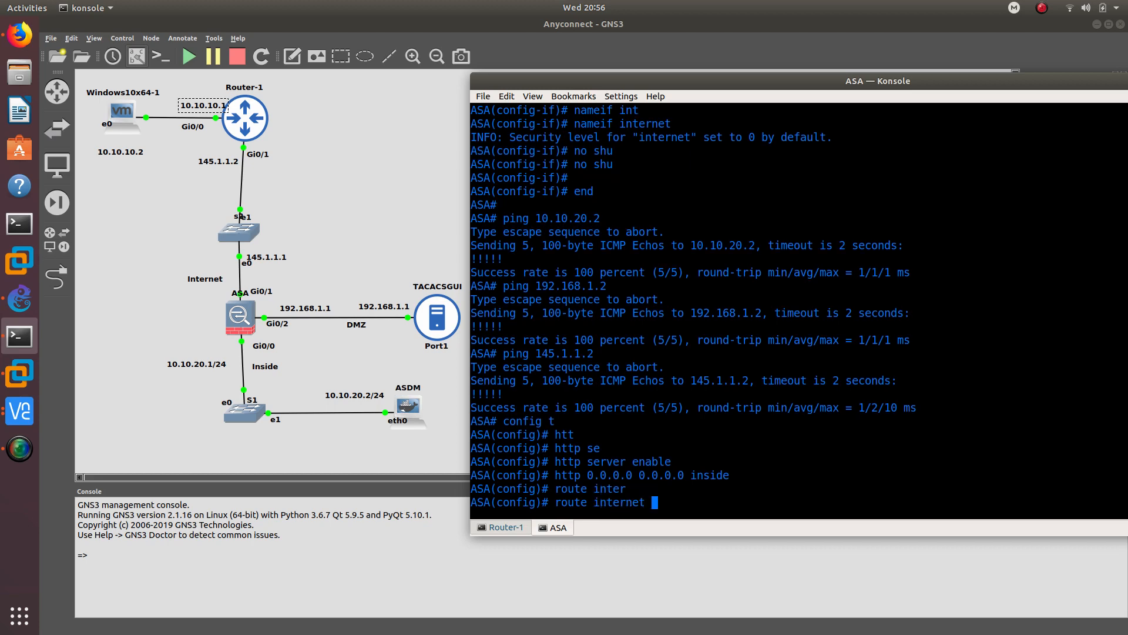
{"action": "type", "text": "0.0.0.0 0.0.0.0 145.1.1.2"}
{"action": "key", "text": "Return"}
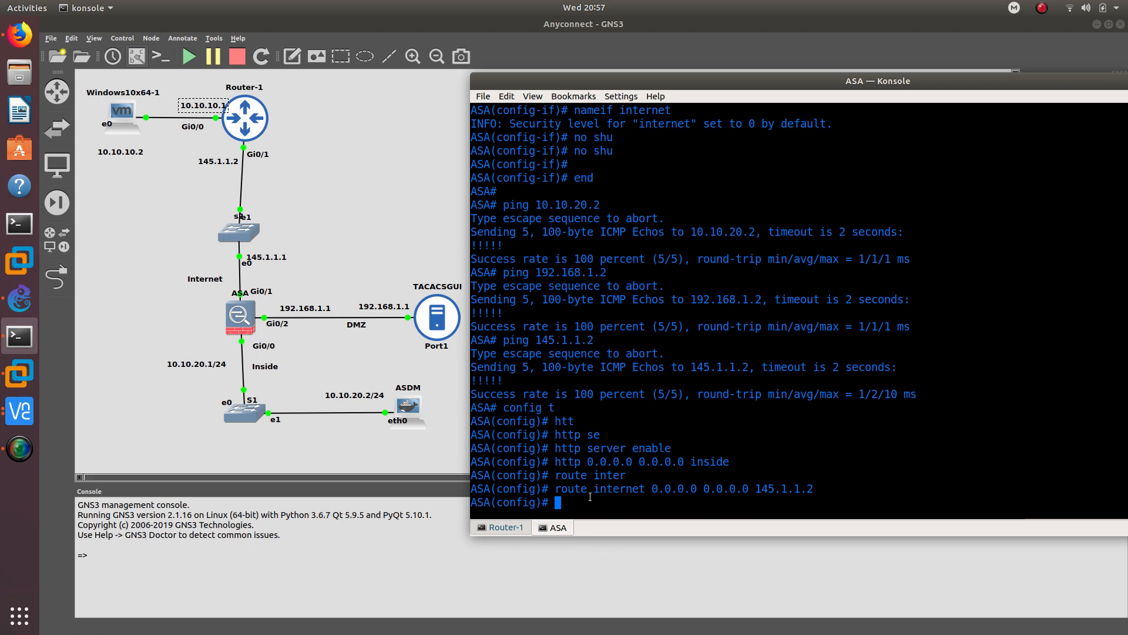
- Exit configuration mode and save the ASA running configuration
{"action": "type", "text": "end"}
{"action": "key", "text": "Return"}
{"action": "type", "text": "we"}
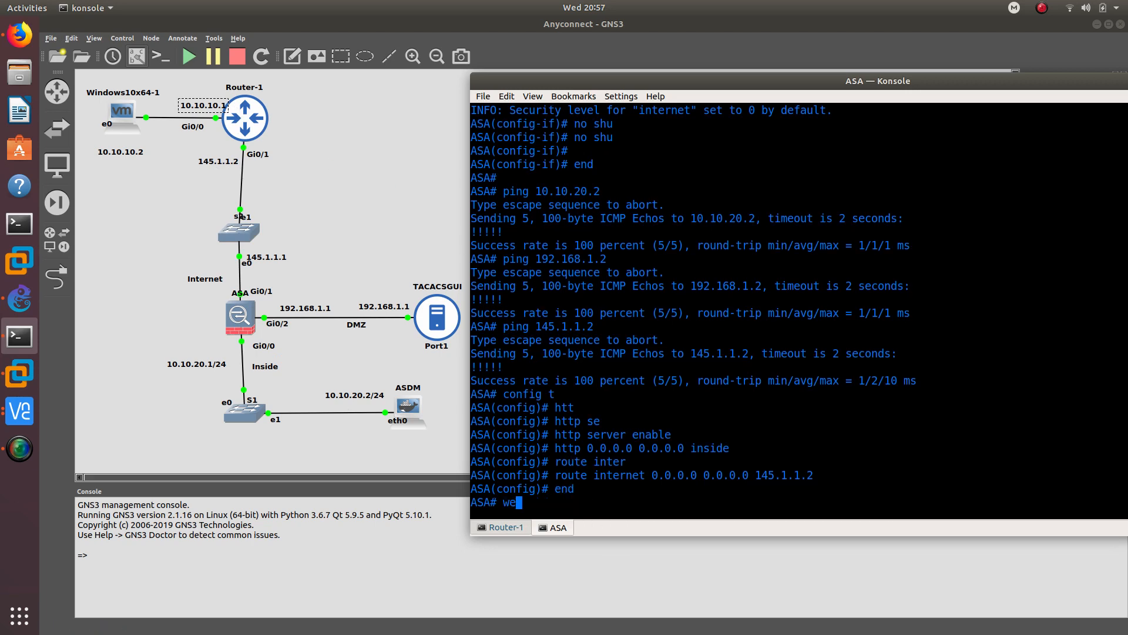
{"action": "key", "text": "Return"}
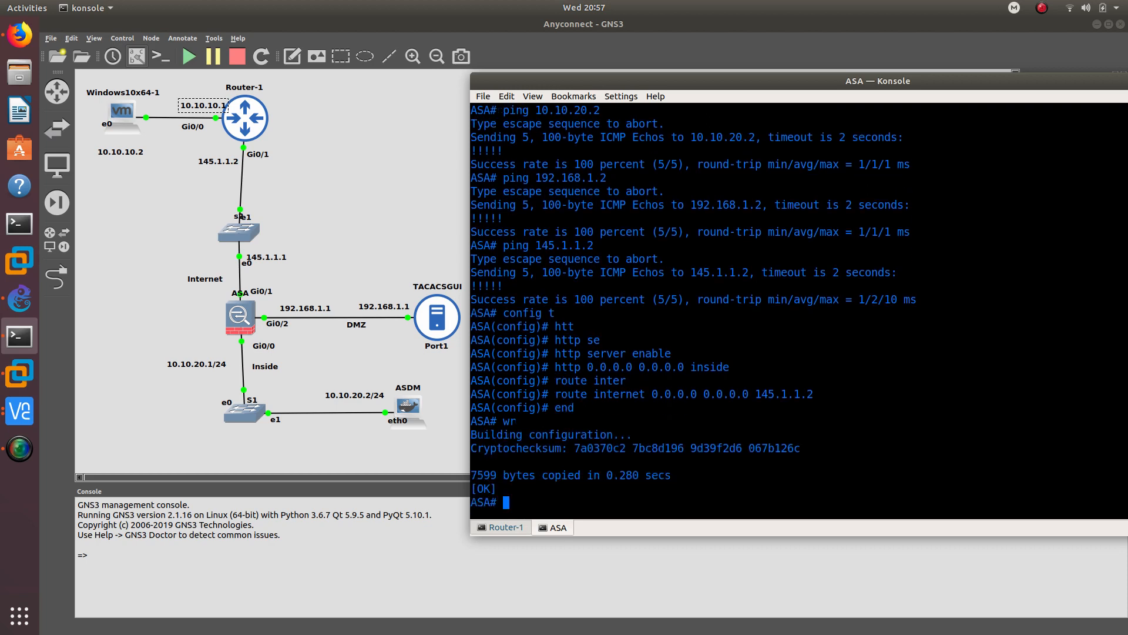
{"action": "key", "text": "Return"}
{"action": "key", "text": "Return"}
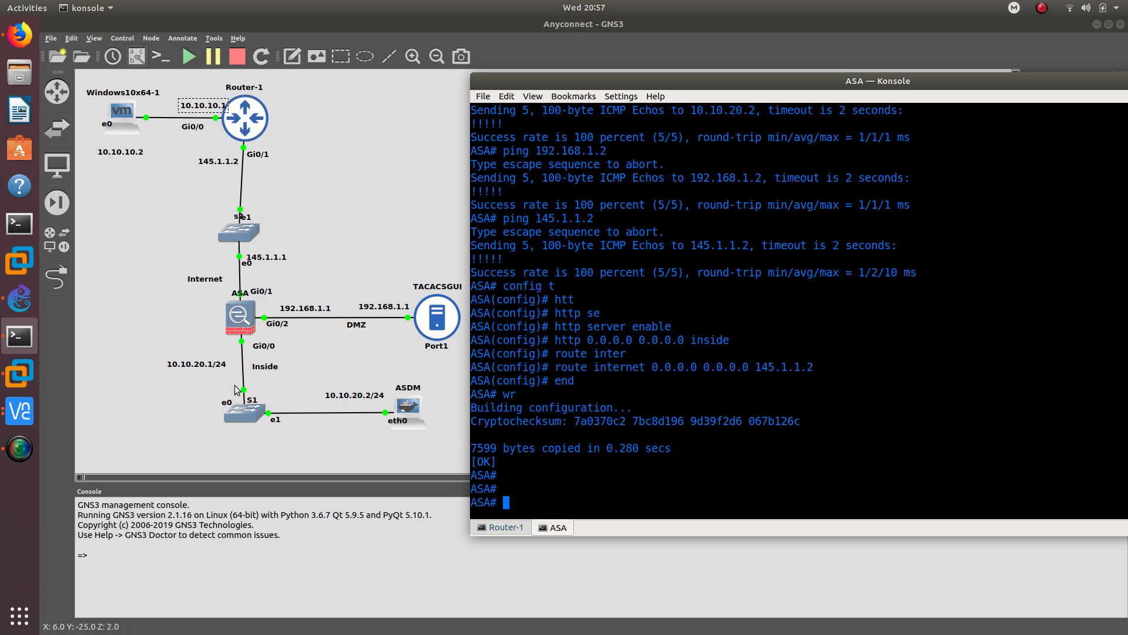
{"action": "left_click", "coordinate": [21, 374]}
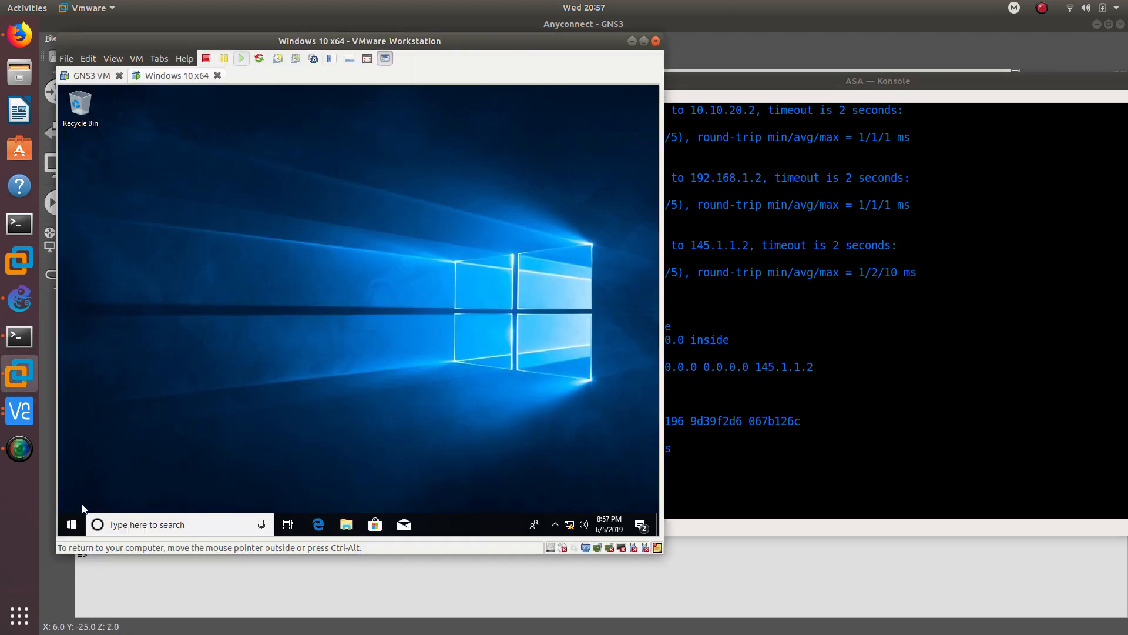
- From a Windows Command Prompt, ping 145.1.1.1 and get 3 of 3 replies, 0% loss
{"action": "left_click", "coordinate": [71, 523]}
{"action": "type", "text": "cm"}
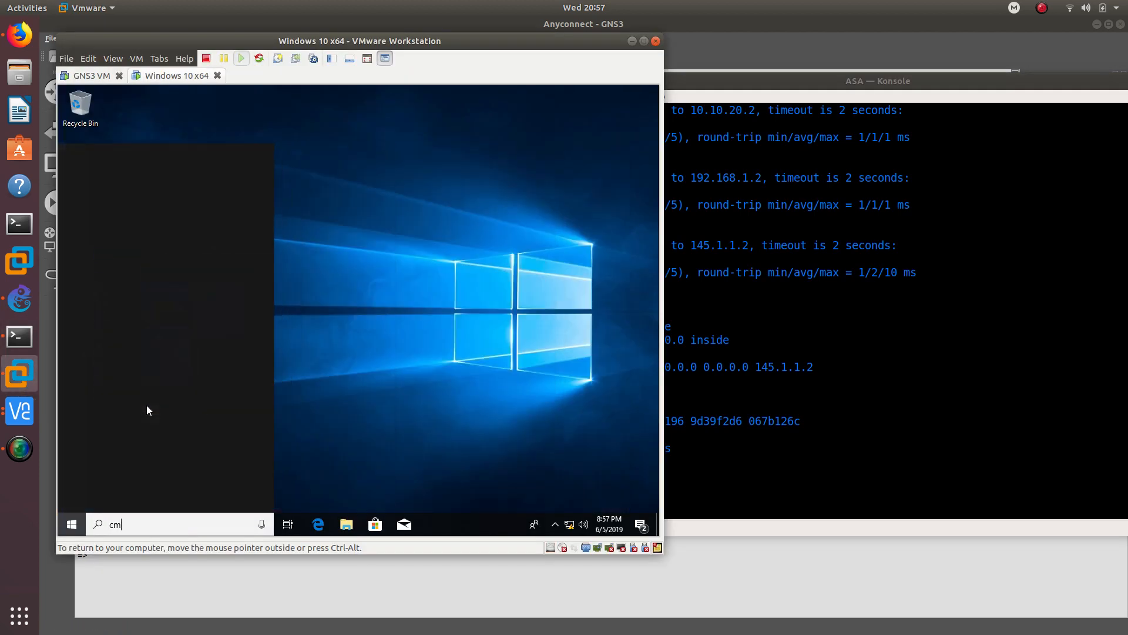
{"action": "key", "text": "Return"}
{"action": "type", "text": "pi"}
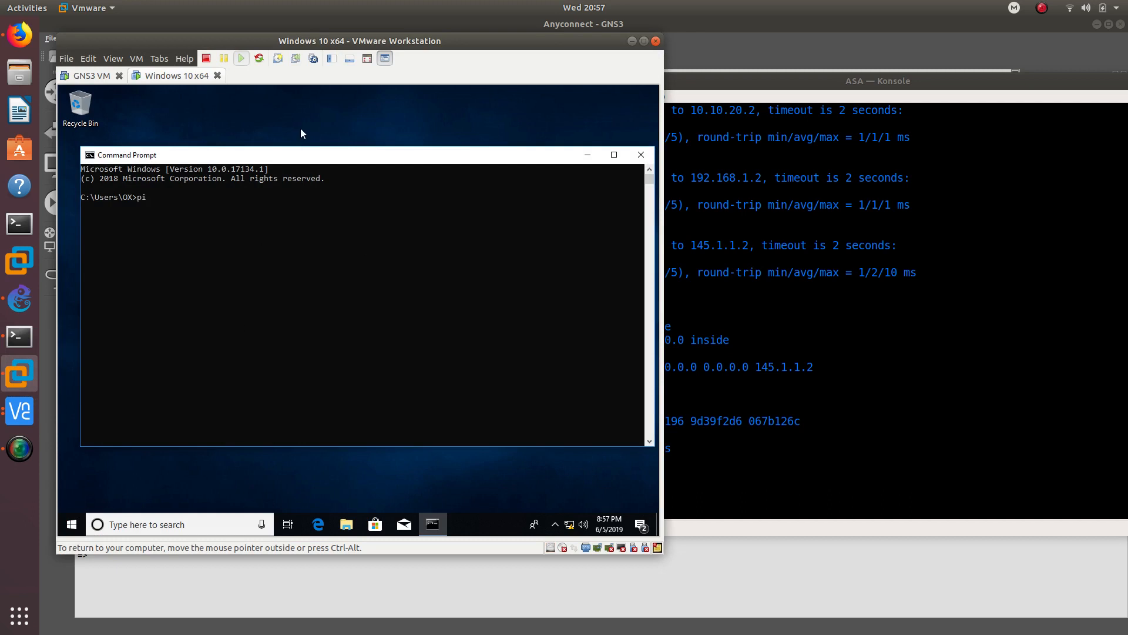
{"action": "type", "text": "ng 145.1.1.1."}
{"action": "key", "text": "Return"}
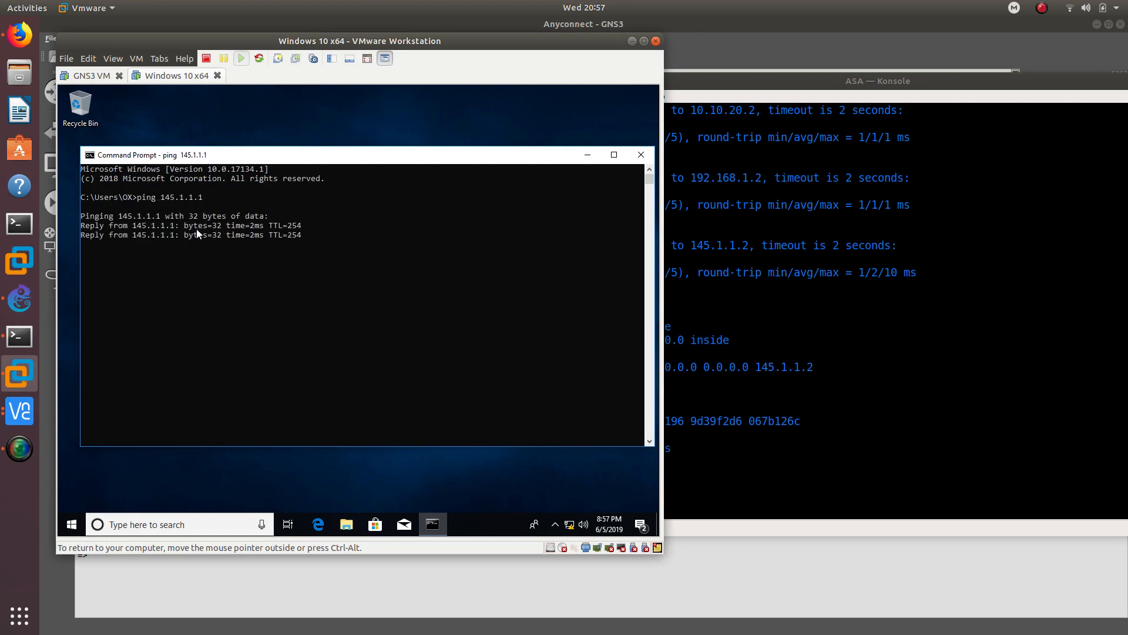
{"action": "key", "text": "ctrl+c"}
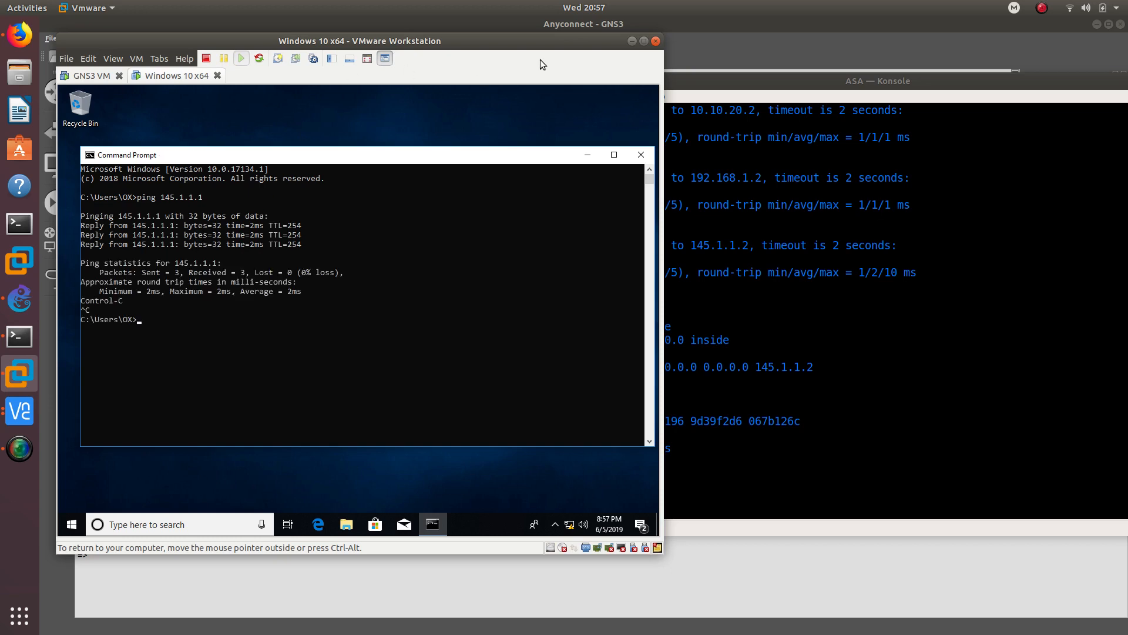
{"action": "left_click", "coordinate": [632, 42]}
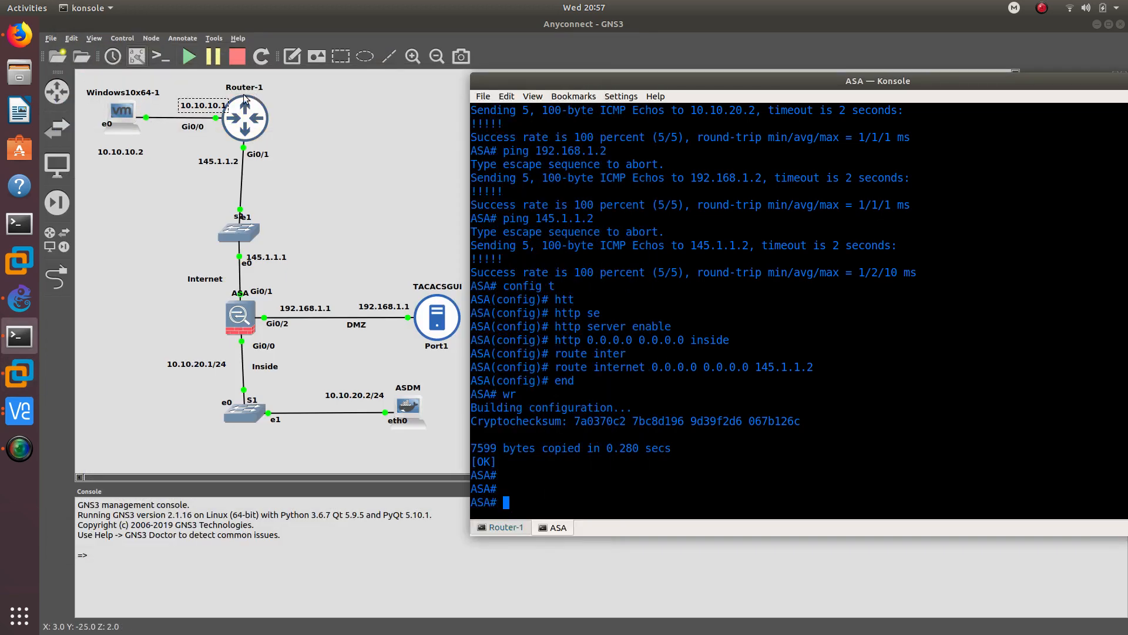
- Minimise Konsole to reveal the full Anyconnect topology and list the VNC viewer windows
{"action": "left_click", "coordinate": [505, 527]}
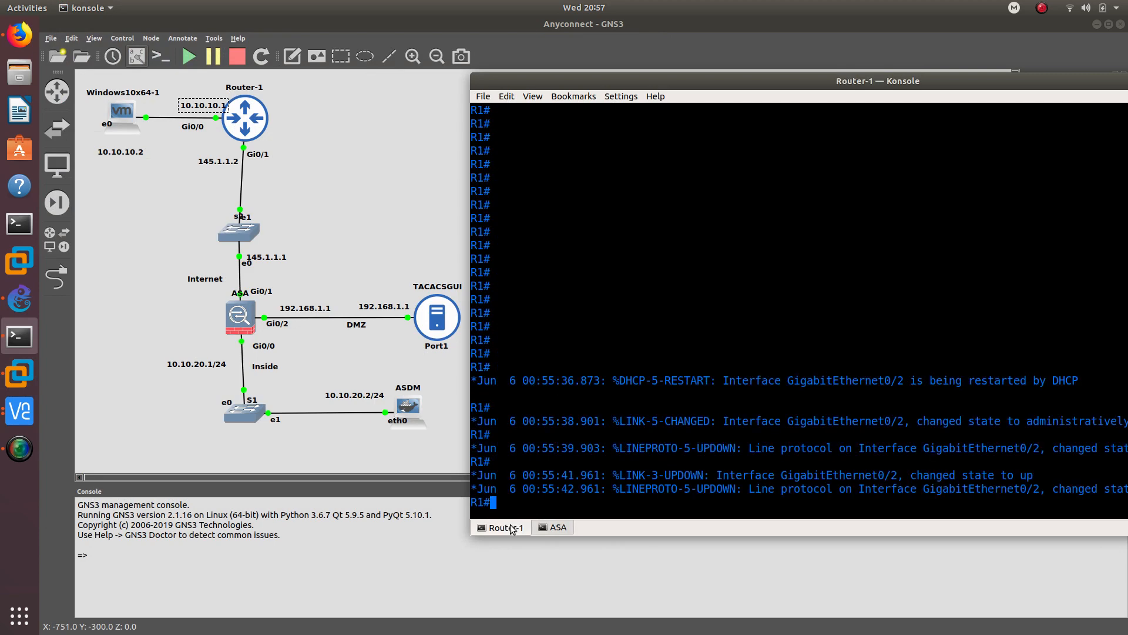
{"action": "left_click", "coordinate": [552, 527]}
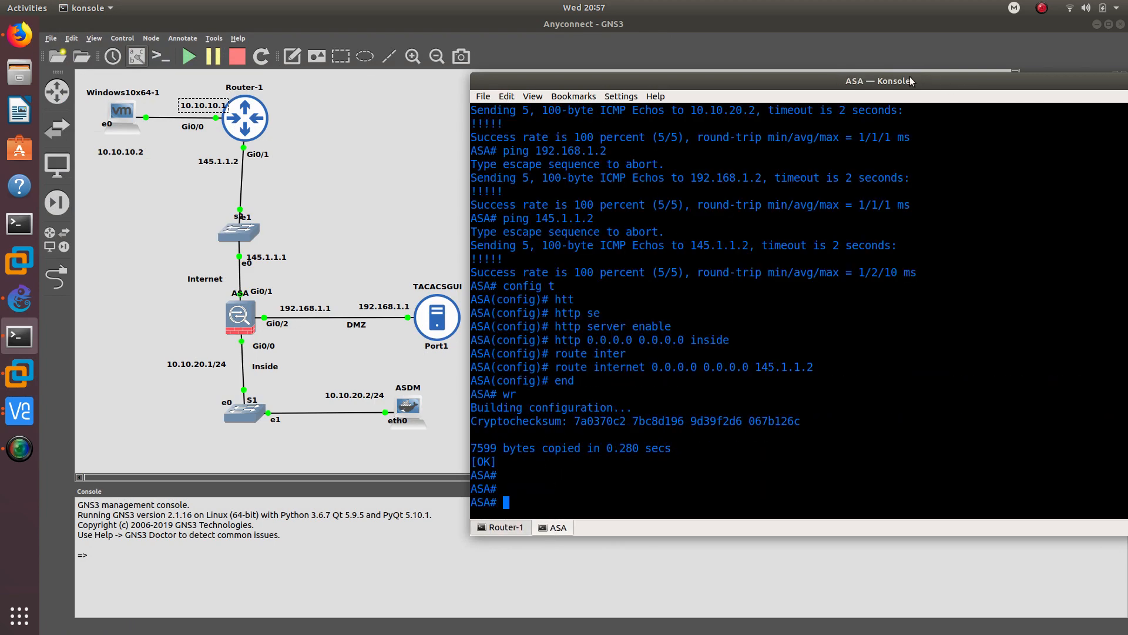
{"action": "left_click_drag", "start_coordinate": [912, 81], "coordinate": [733, 70]}
{"action": "left_click", "coordinate": [1075, 71]}
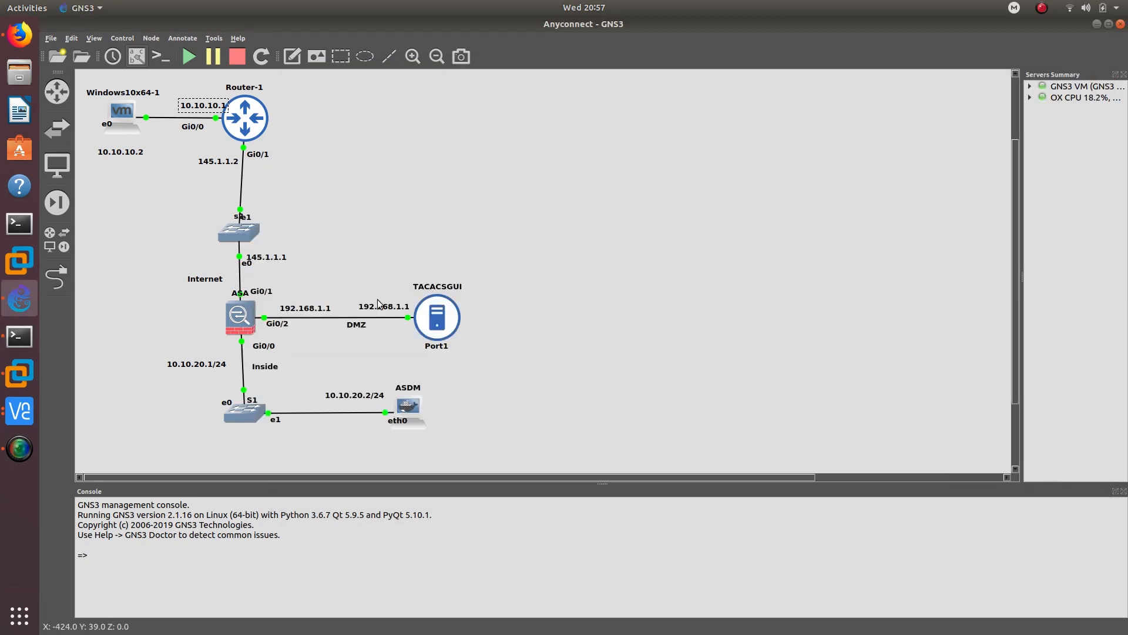
{"action": "left_click", "coordinate": [26, 414]}
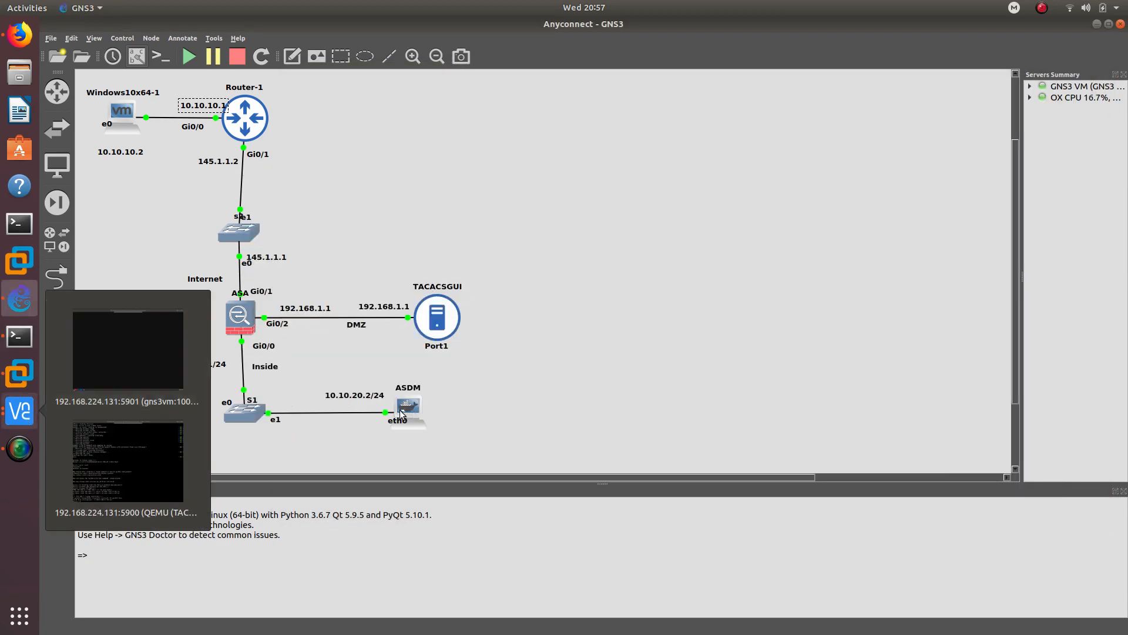
- Launch ASDM in VNC session 5901, log in to 10.10.20.1 trusting its certificate, and enable logging
{"action": "left_click", "coordinate": [151, 357]}
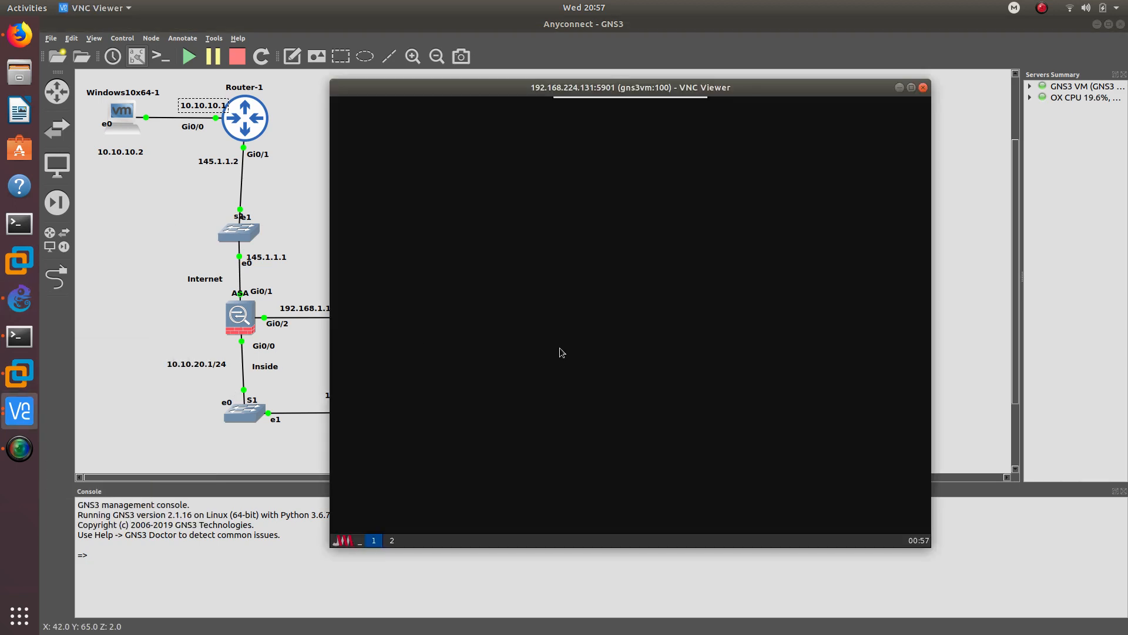
{"action": "left_click", "coordinate": [346, 543]}
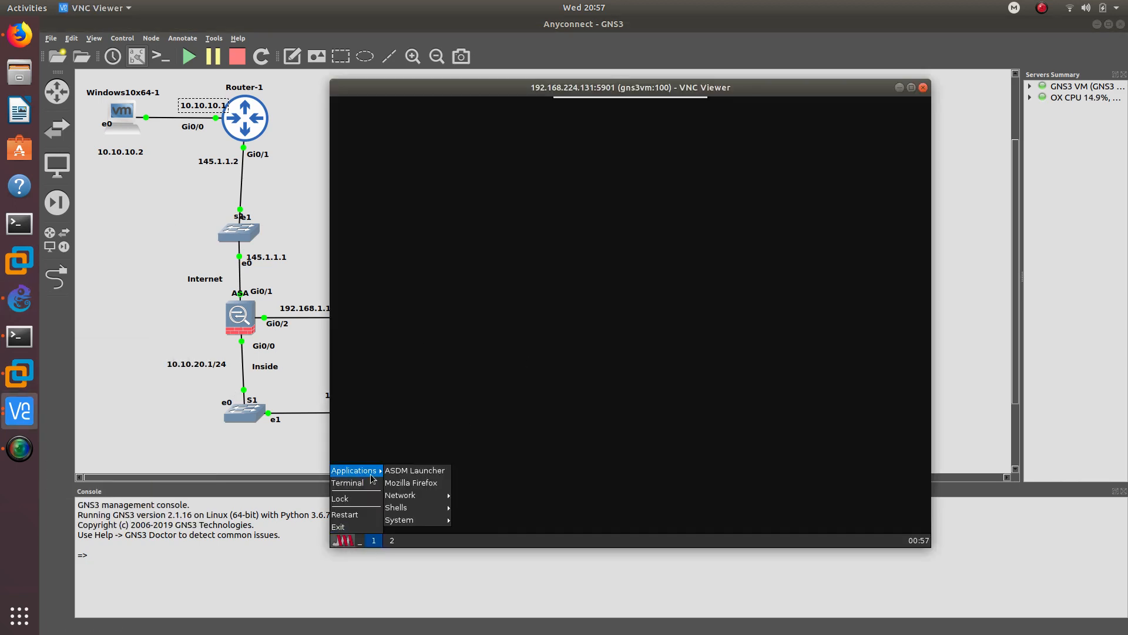
{"action": "left_click", "coordinate": [399, 471]}
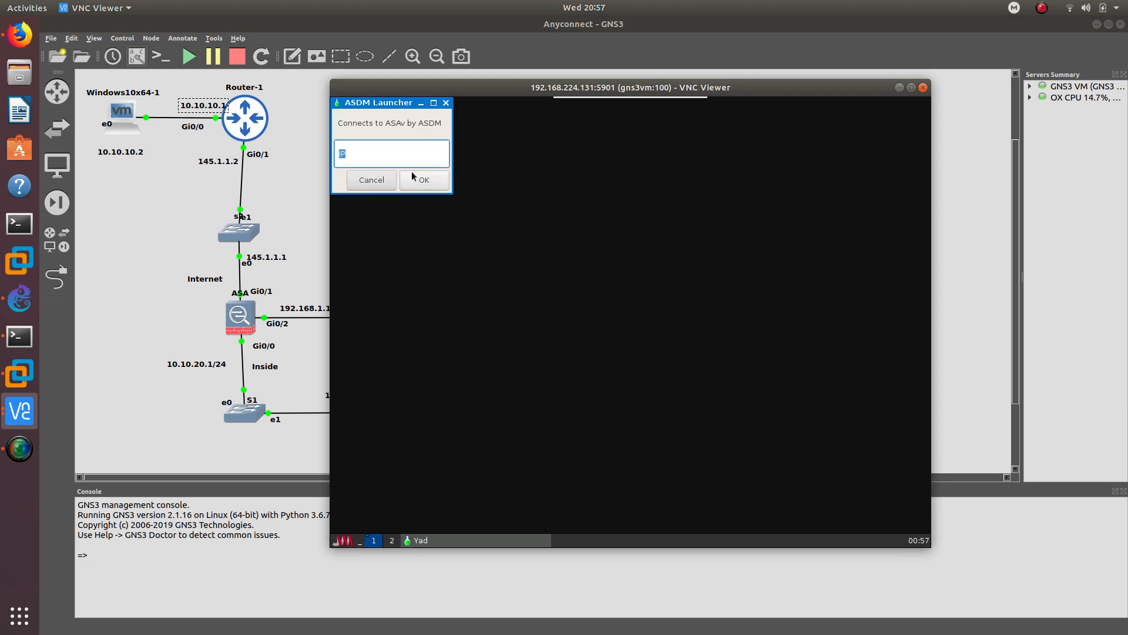
{"action": "type", "text": "10.10.20.1"}
{"action": "left_click", "coordinate": [414, 176]}
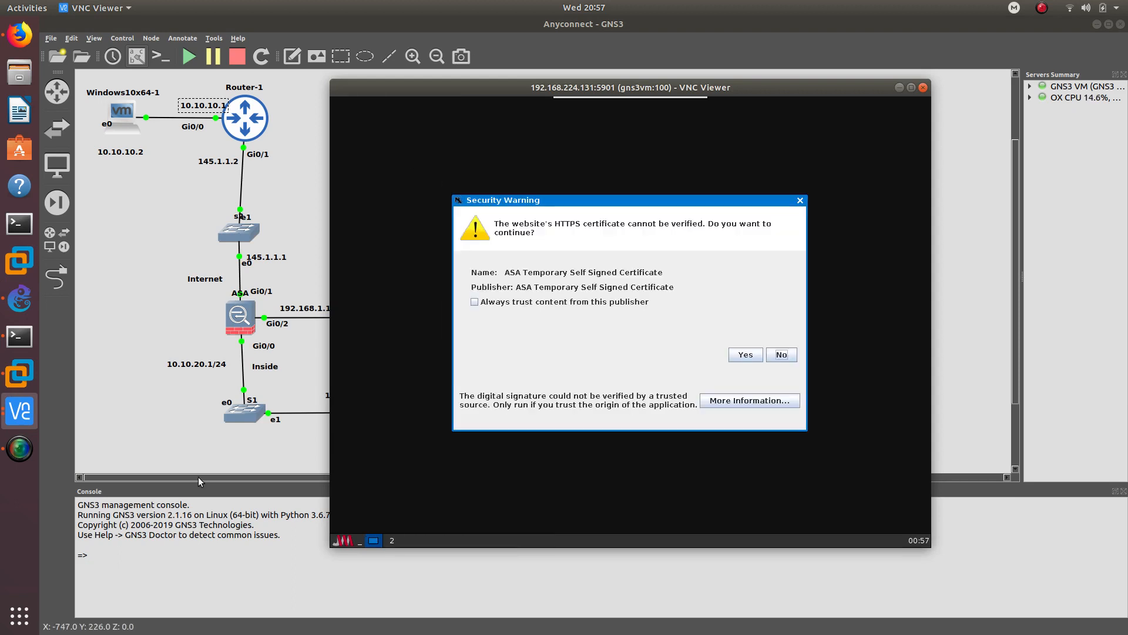
{"action": "left_click", "coordinate": [503, 302]}
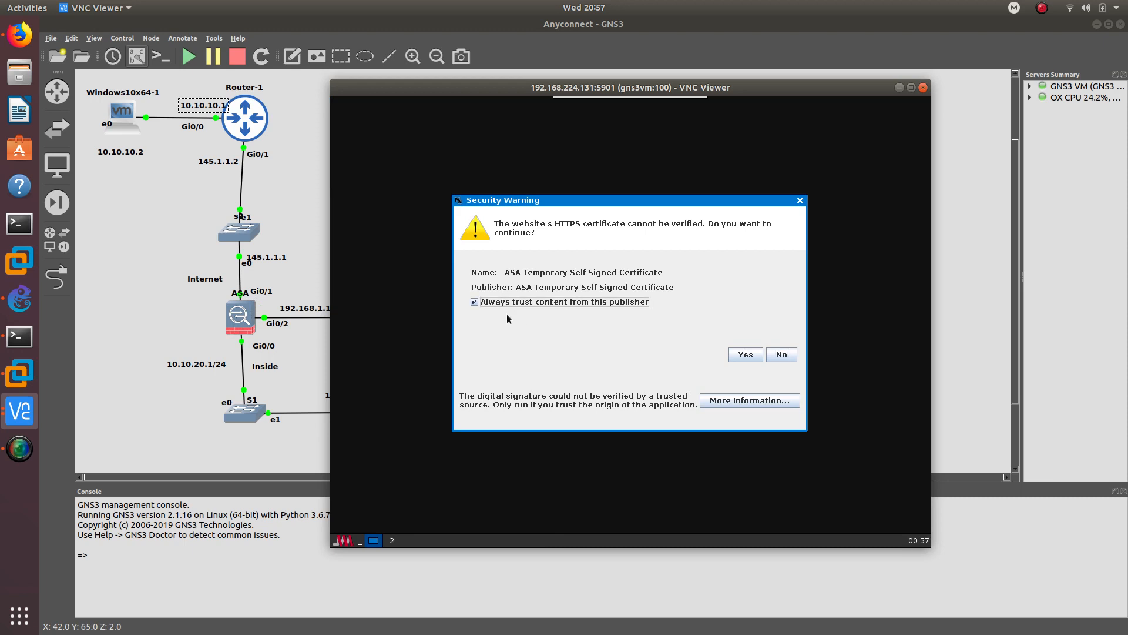
{"action": "left_click", "coordinate": [742, 353]}
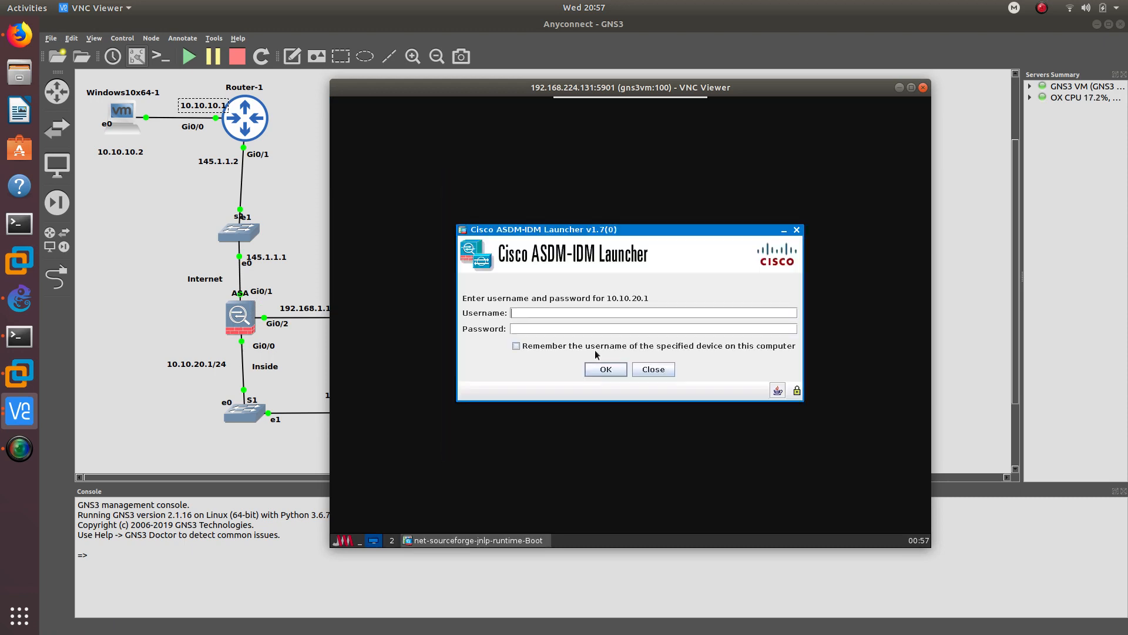
{"action": "left_click", "coordinate": [601, 368]}
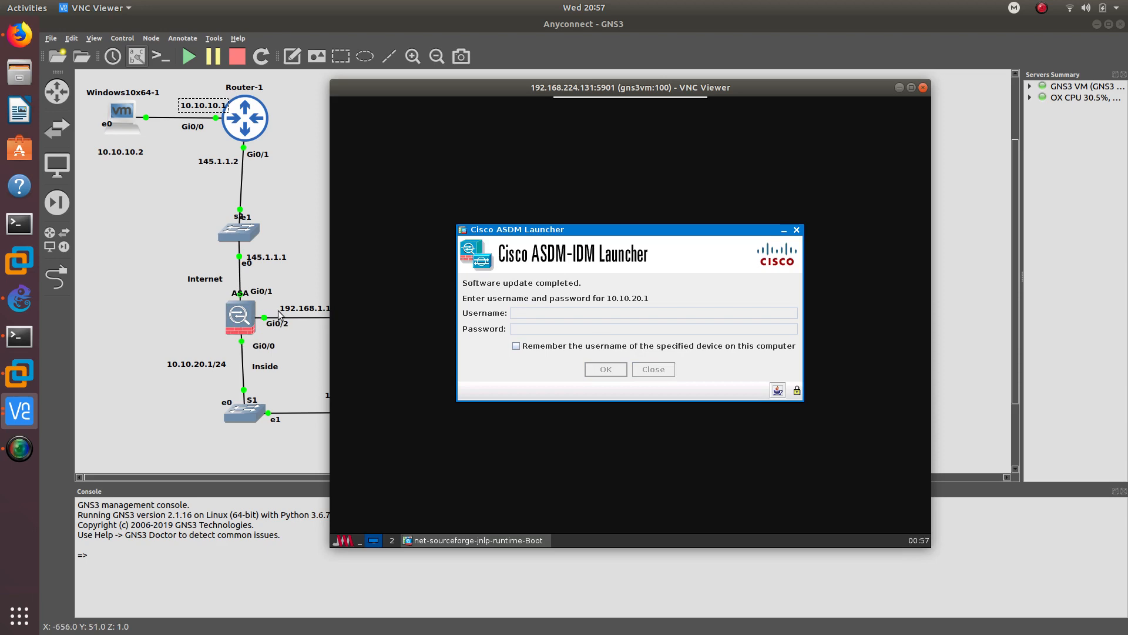
{"action": "left_click_drag", "start_coordinate": [629, 85], "coordinate": [735, 56]}
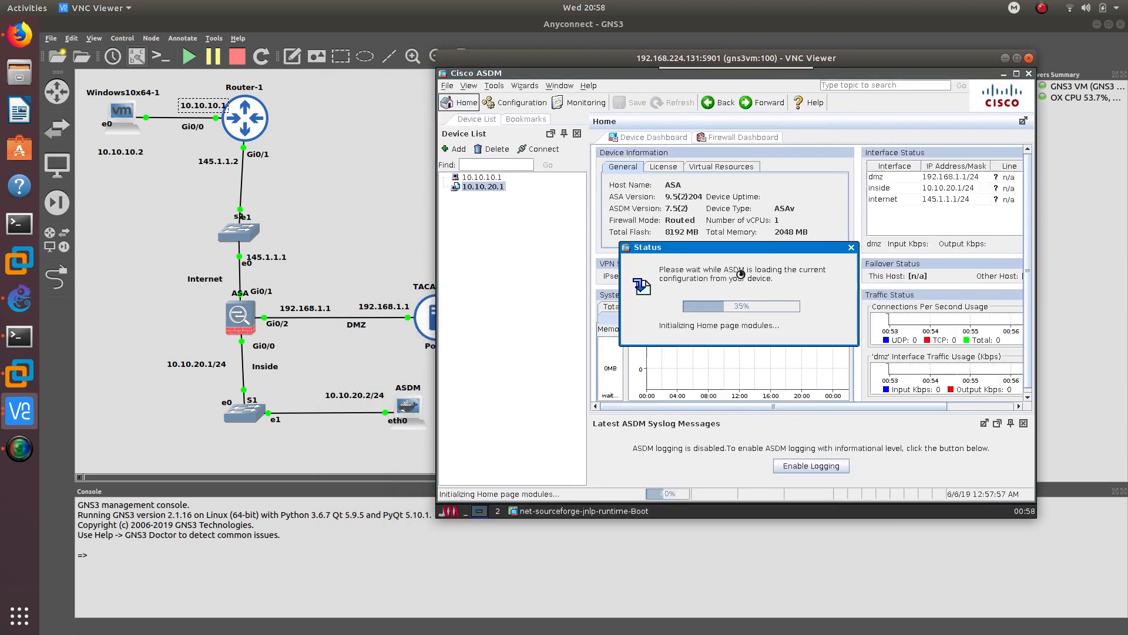
{"action": "left_click", "coordinate": [812, 466]}
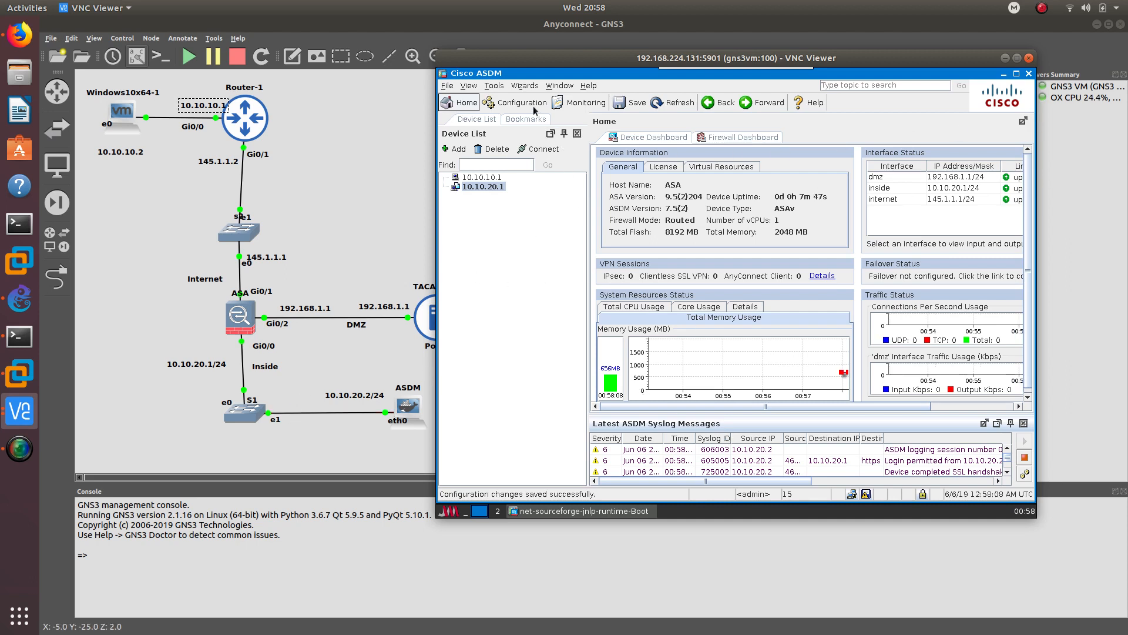
{"action": "left_click", "coordinate": [524, 87]}
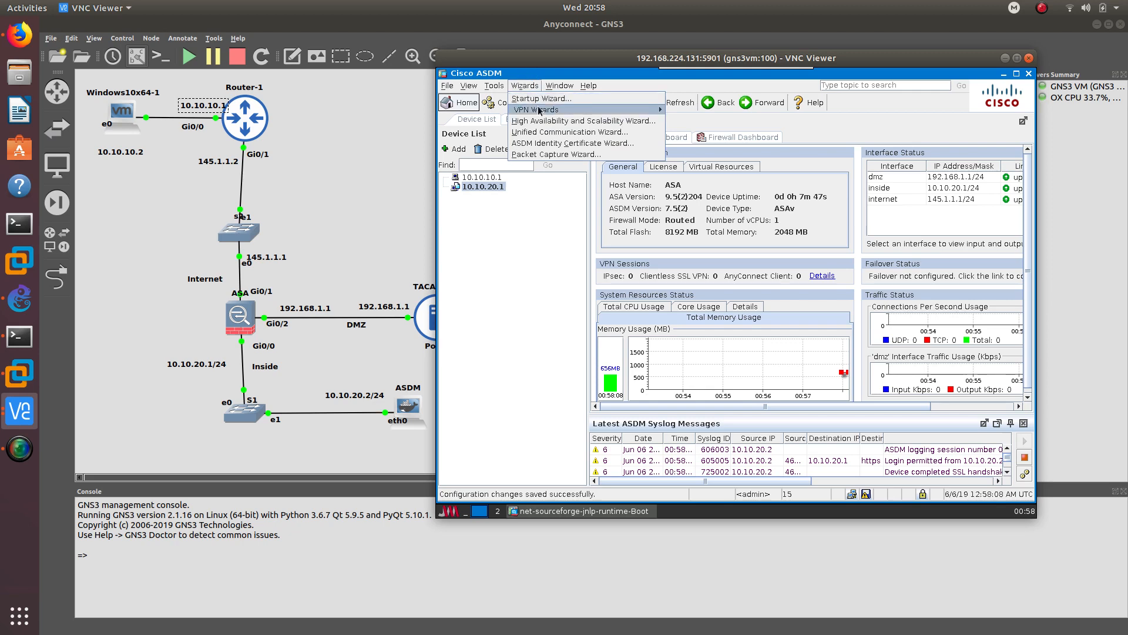
- In the AnyConnect VPN Wizard, create connection profile ANYCONNECT on the internet interface
{"action": "mouse_move", "coordinate": [652, 110]}
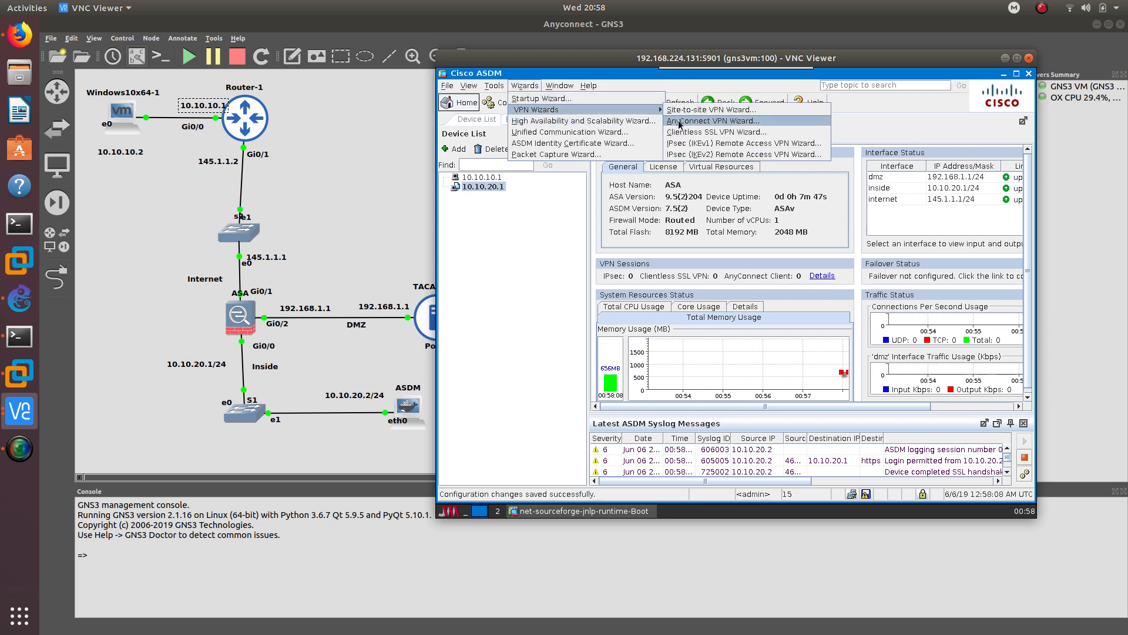
{"action": "left_click", "coordinate": [706, 120]}
{"action": "left_click", "coordinate": [663, 408]}
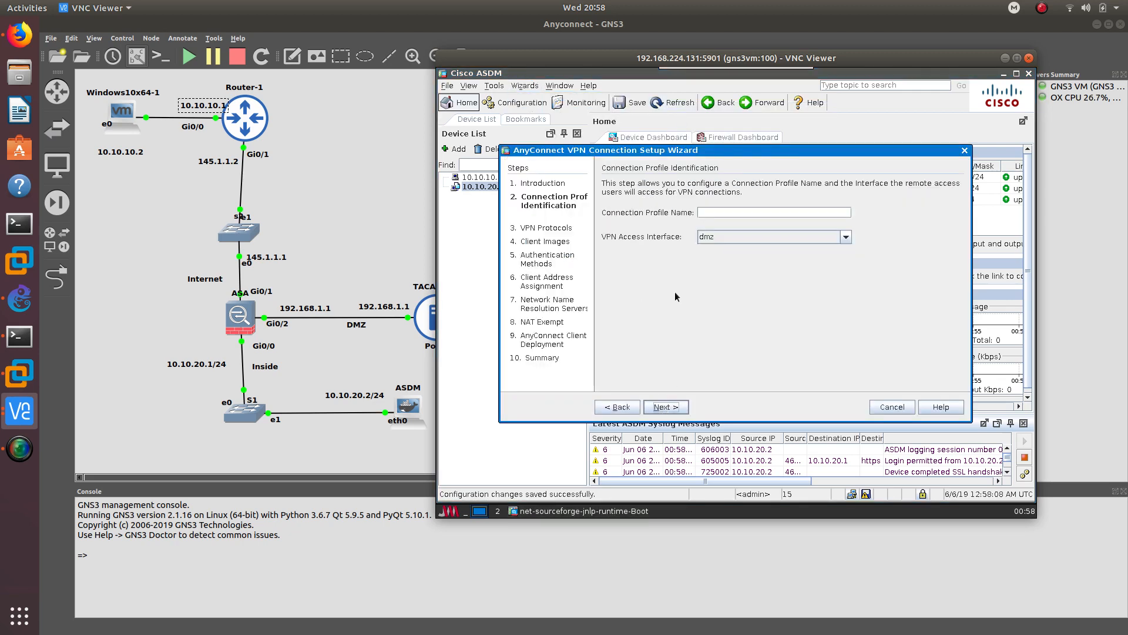
{"action": "left_click", "coordinate": [705, 215]}
{"action": "type", "text": "ANYCO"}
{"action": "type", "text": "NNECT"}
{"action": "left_click", "coordinate": [746, 241]}
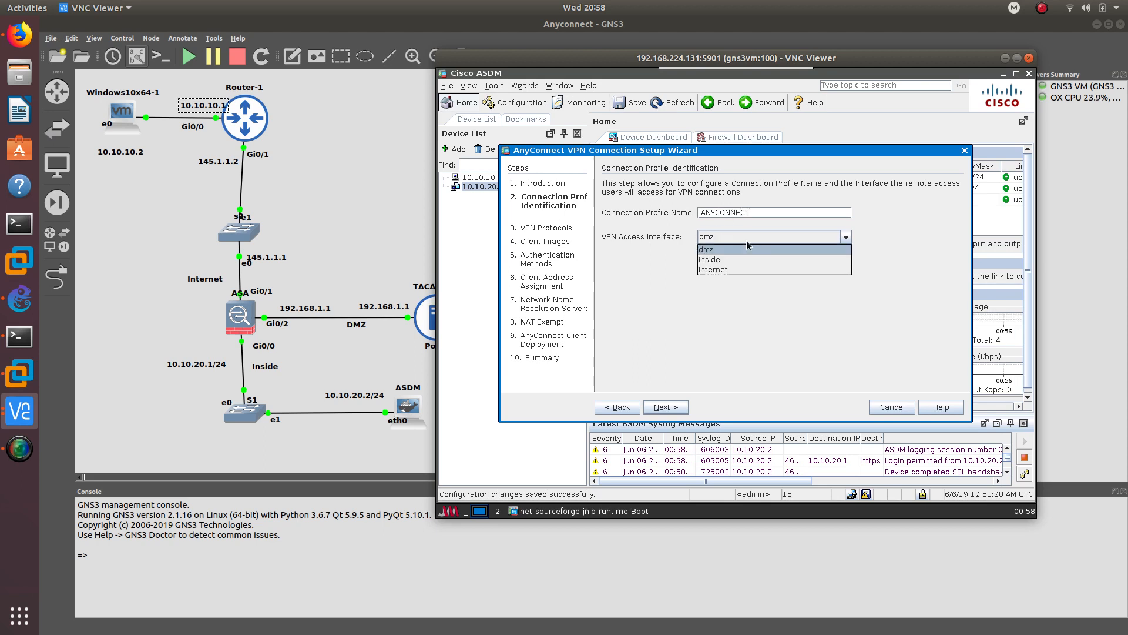
{"action": "left_click", "coordinate": [719, 268]}
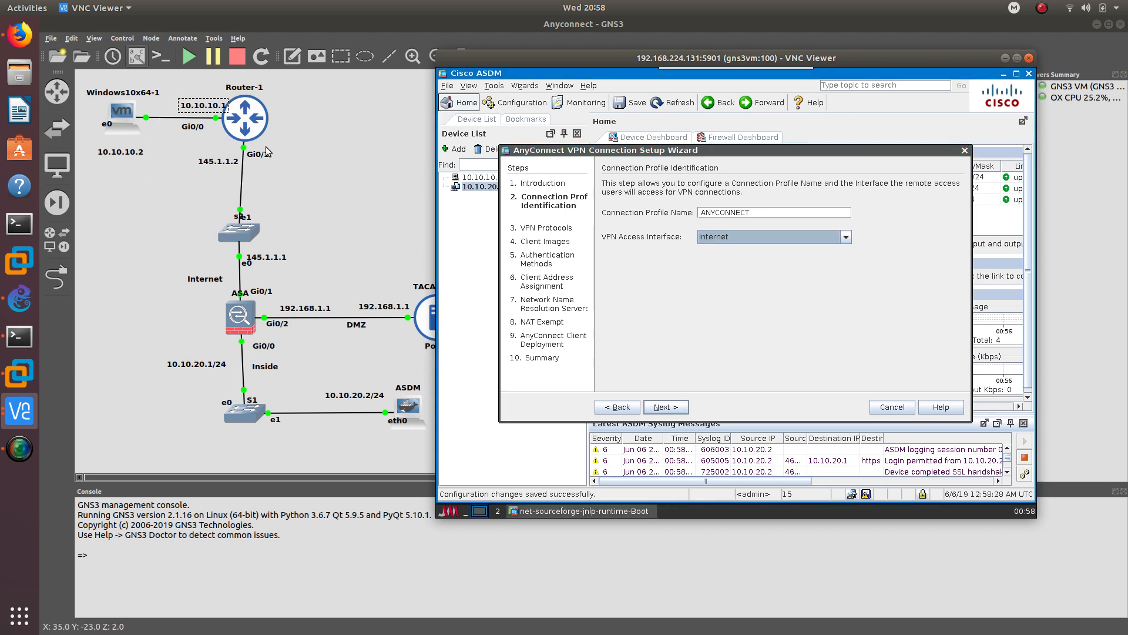
{"action": "left_click", "coordinate": [737, 290]}
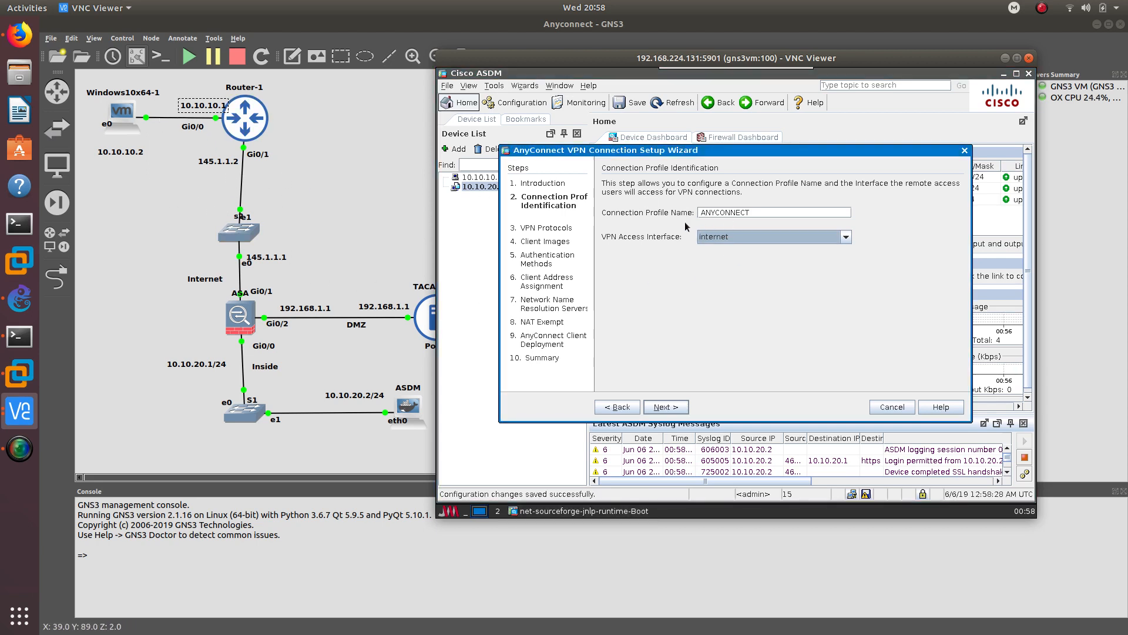
{"action": "left_click", "coordinate": [680, 408]}
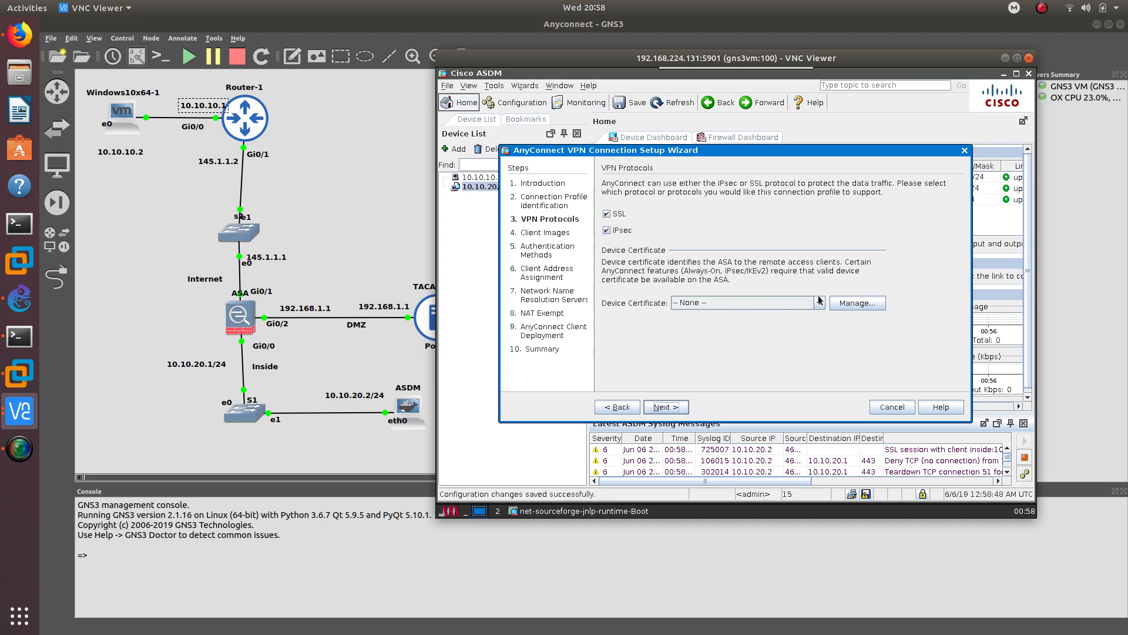
- Generate a self-signed ASDM_TrustPoint0 identity certificate (CN=ASA) and use it as the VPN device certificate
{"action": "left_click", "coordinate": [846, 304]}
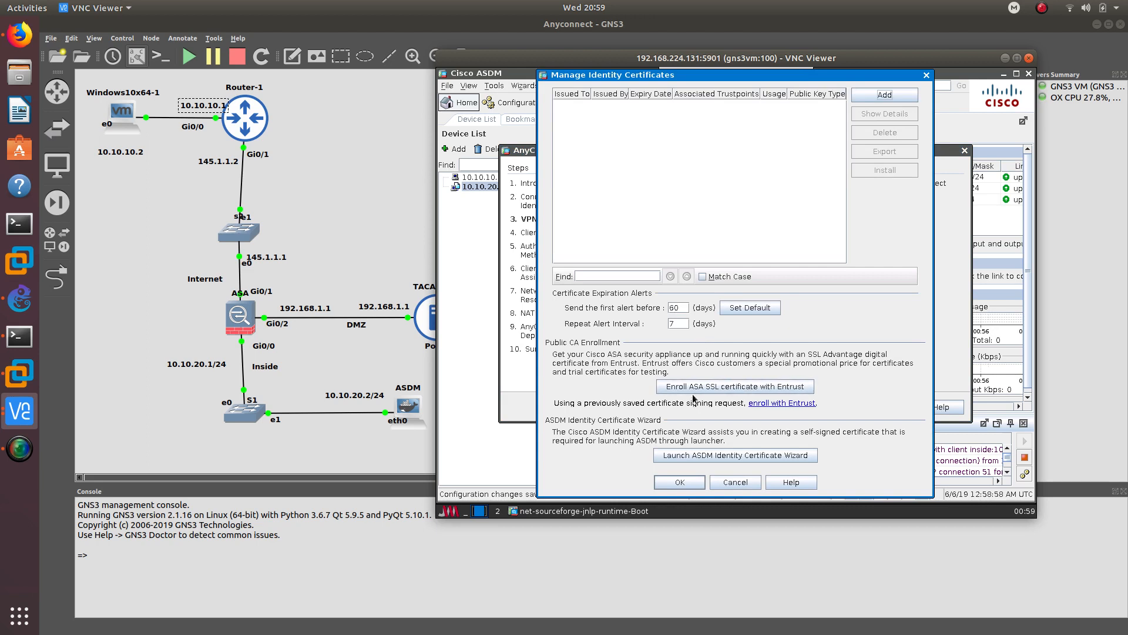
{"action": "left_click", "coordinate": [868, 92]}
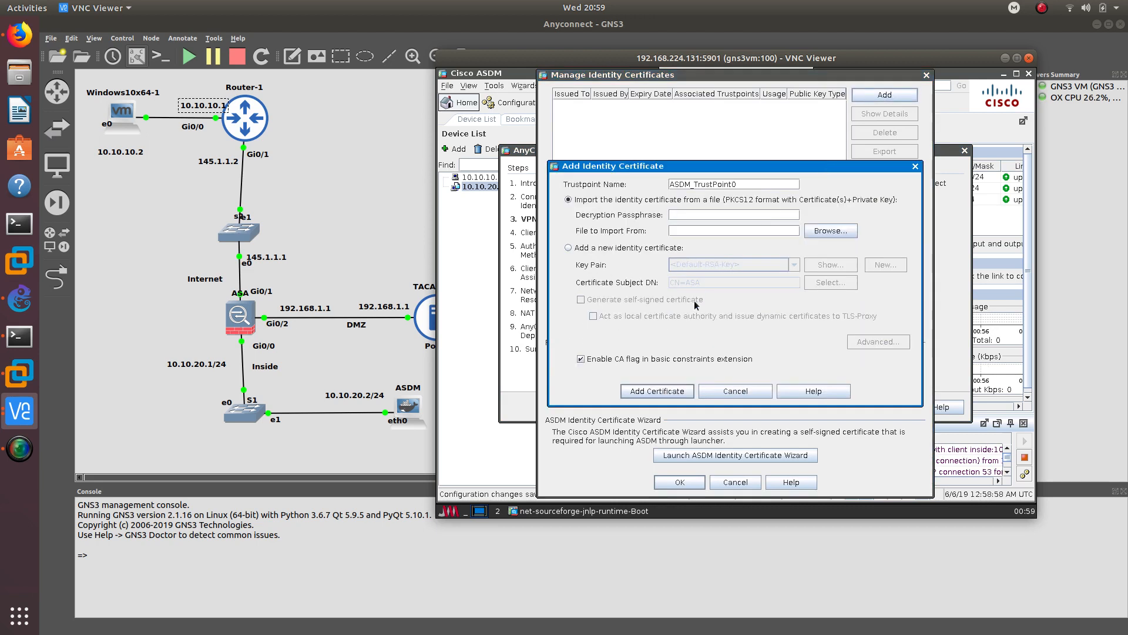
{"action": "left_click", "coordinate": [612, 248]}
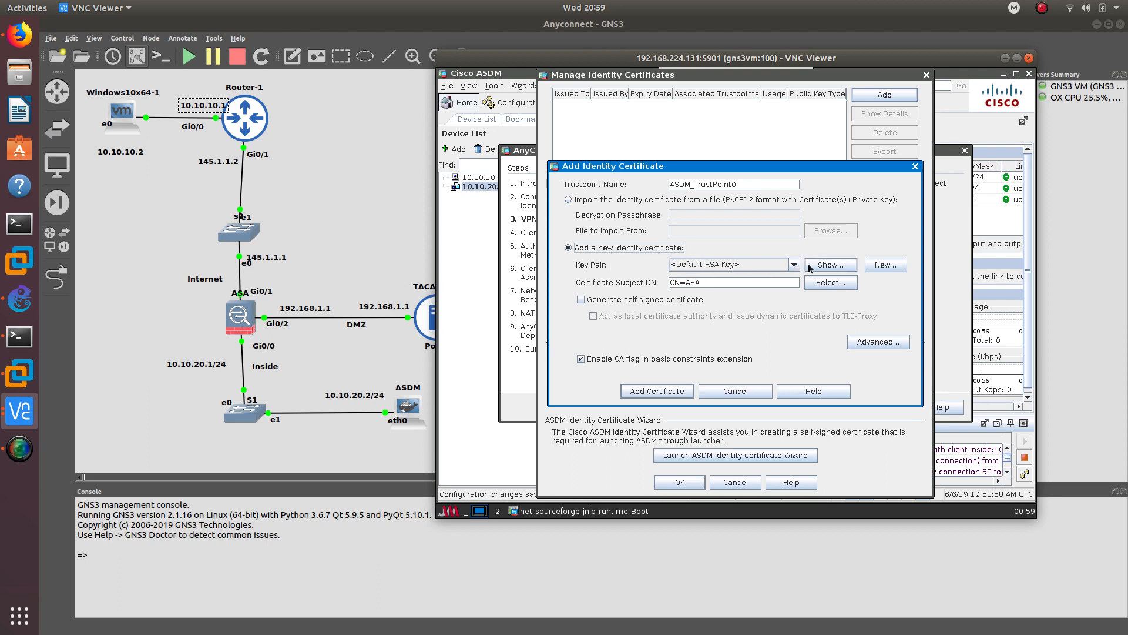
{"action": "left_click", "coordinate": [627, 299]}
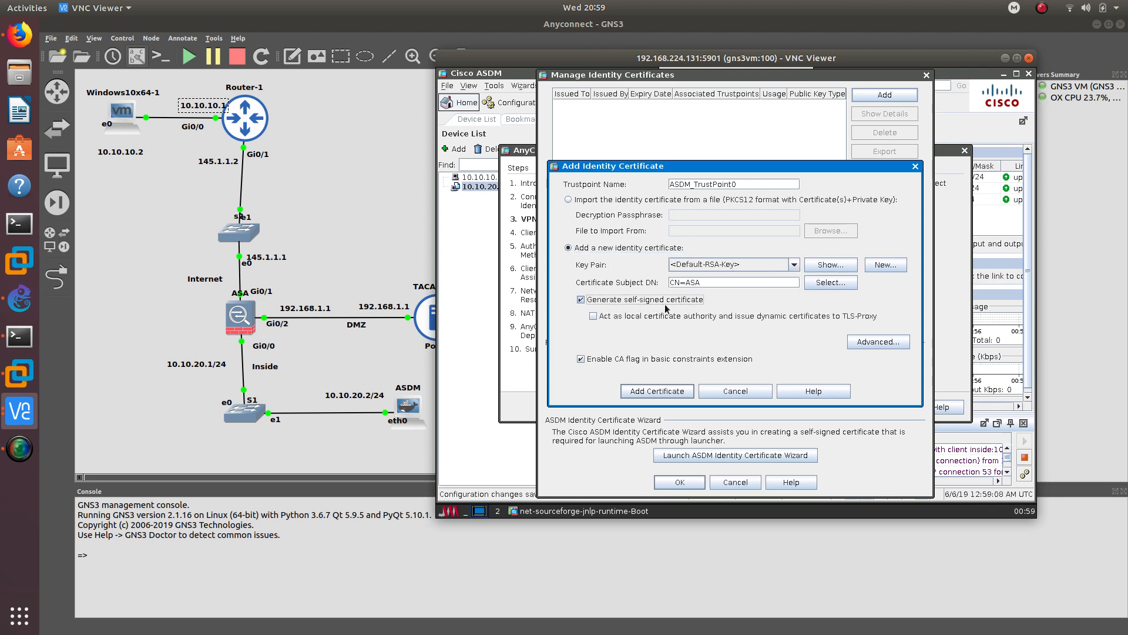
{"action": "left_click", "coordinate": [667, 391]}
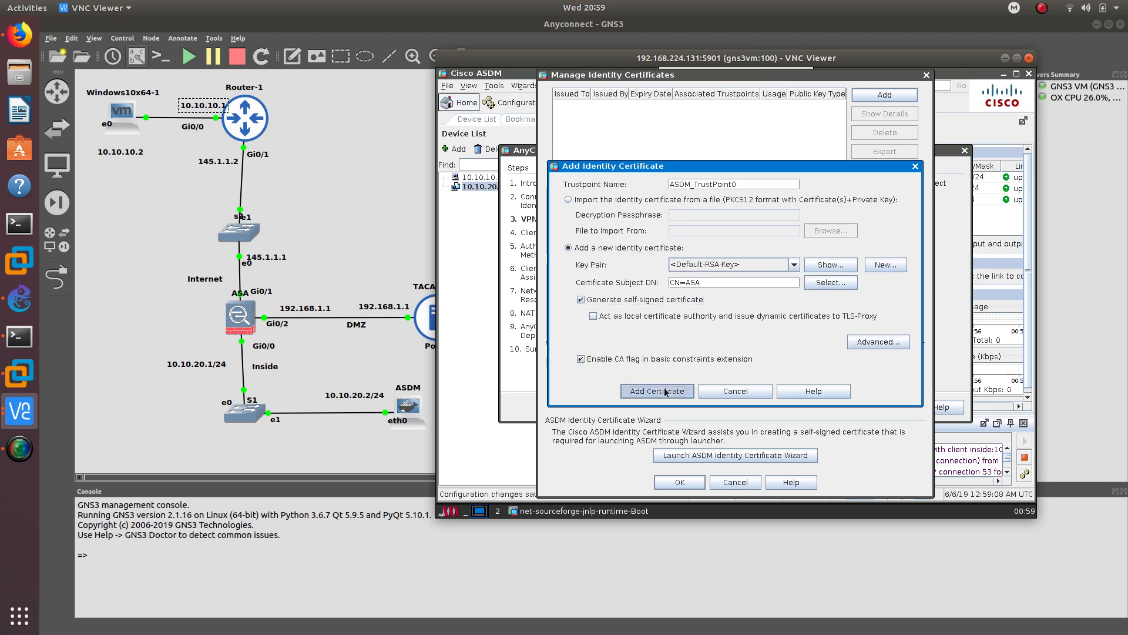
{"action": "left_click", "coordinate": [737, 318]}
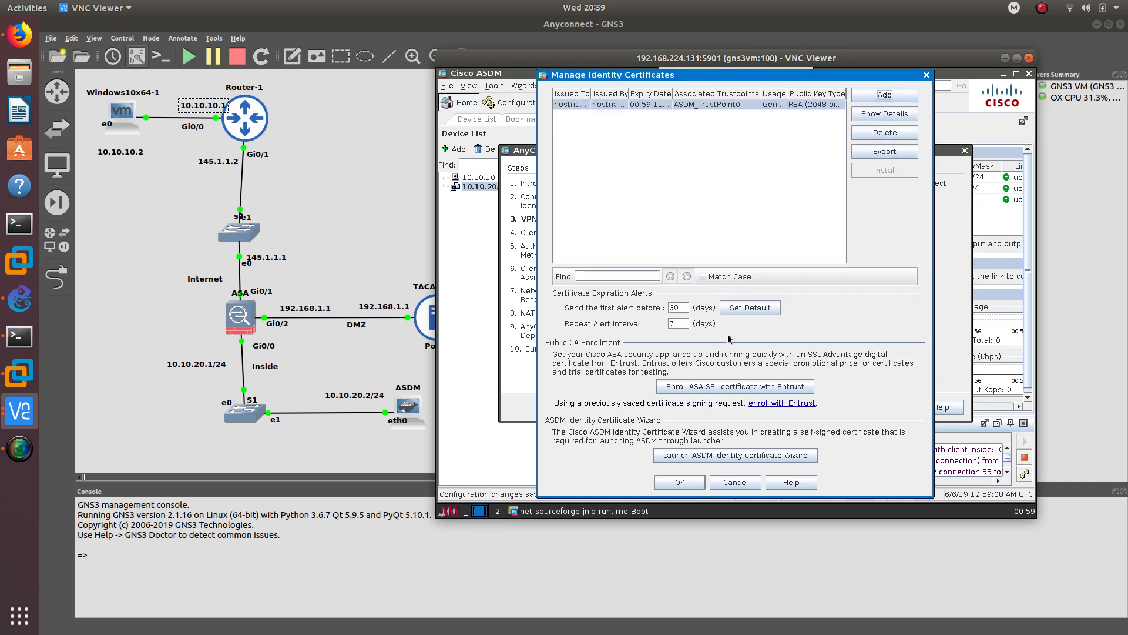
{"action": "left_click", "coordinate": [685, 482]}
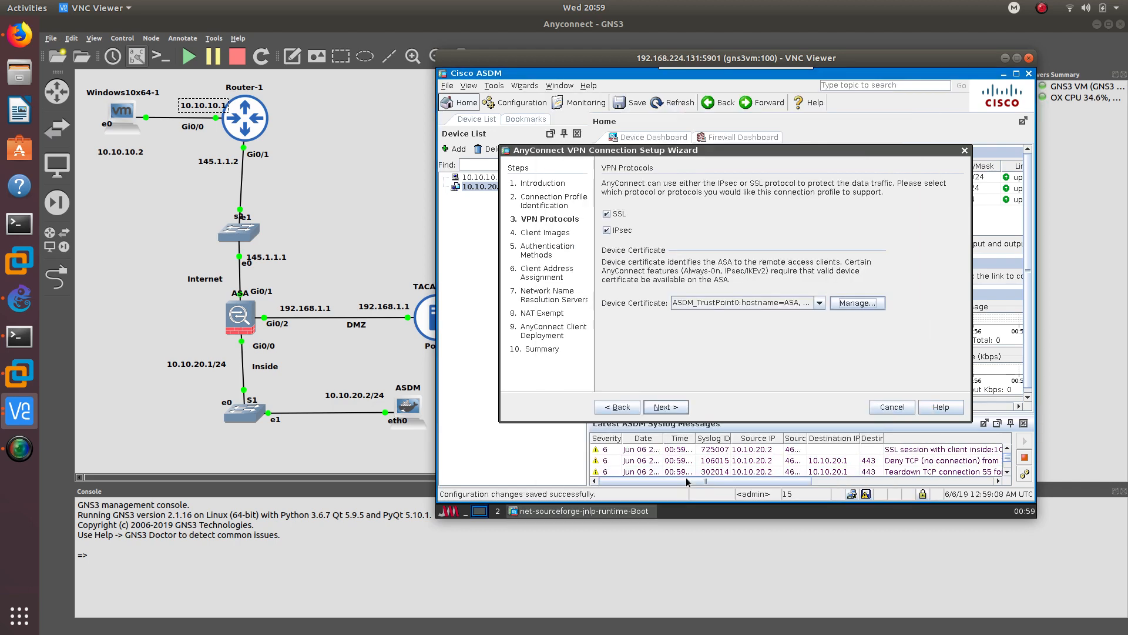
{"action": "left_click", "coordinate": [664, 405]}
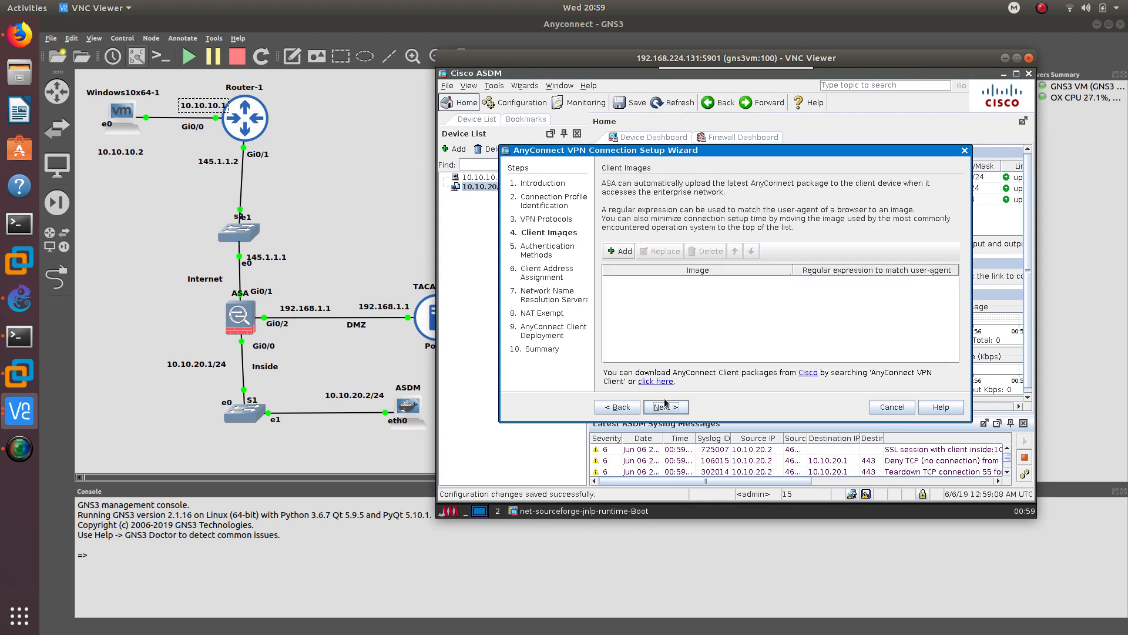
- Pick disk0:/anyconnect-win-4.3.02039-k9.pkg from the ASA flash as the AnyConnect client image
{"action": "left_click", "coordinate": [617, 252]}
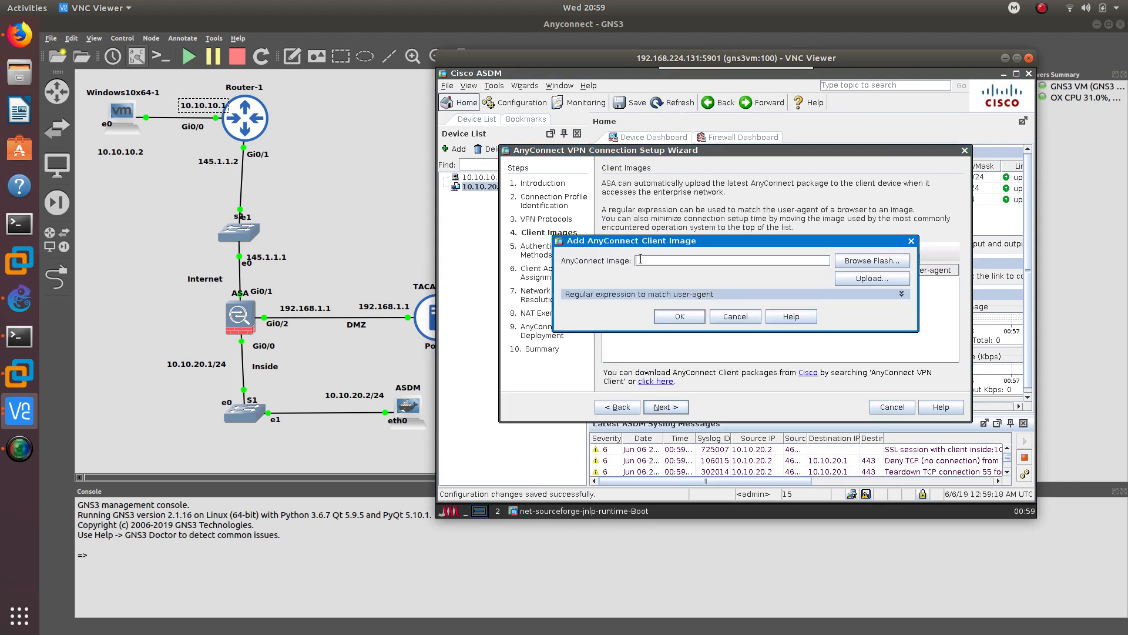
{"action": "left_click", "coordinate": [851, 262]}
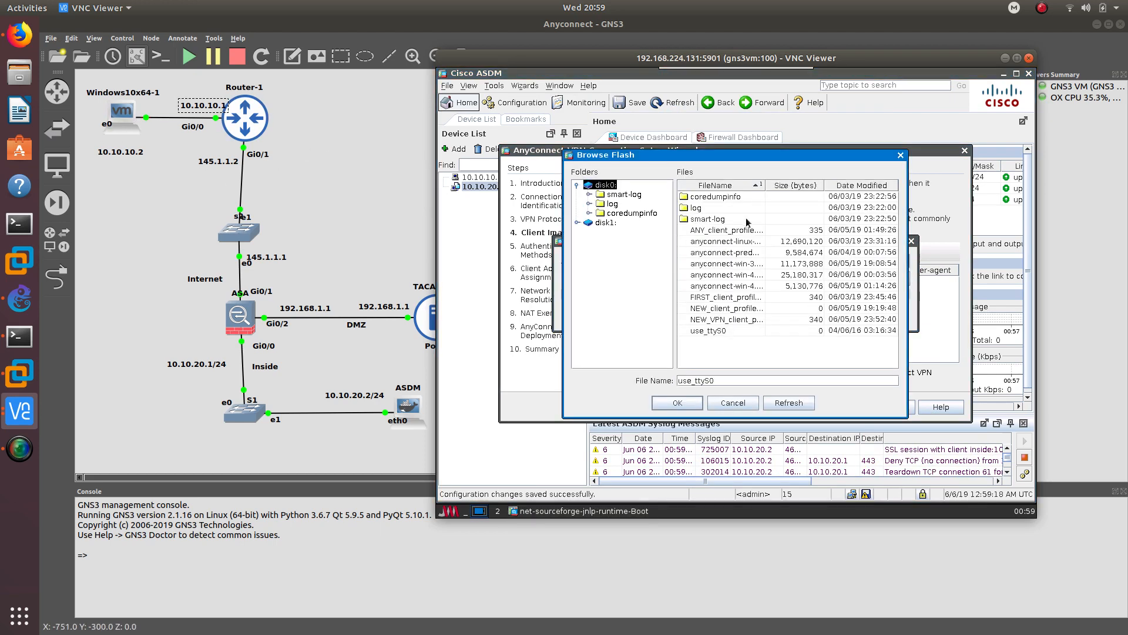
{"action": "left_click_drag", "start_coordinate": [762, 187], "coordinate": [823, 186]}
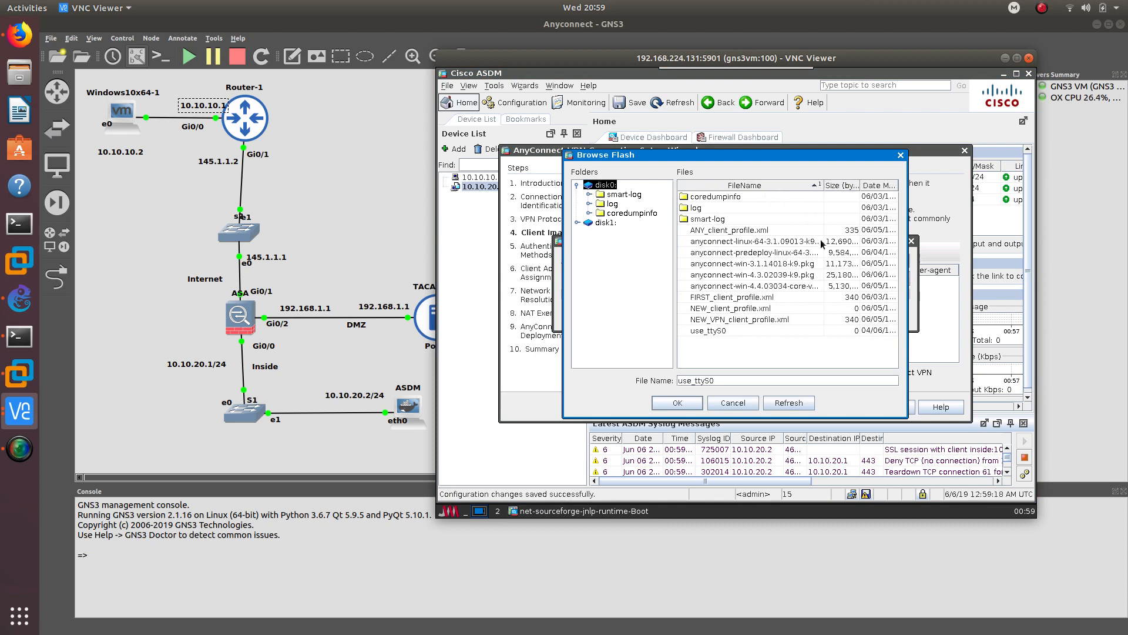
{"action": "left_click", "coordinate": [764, 288]}
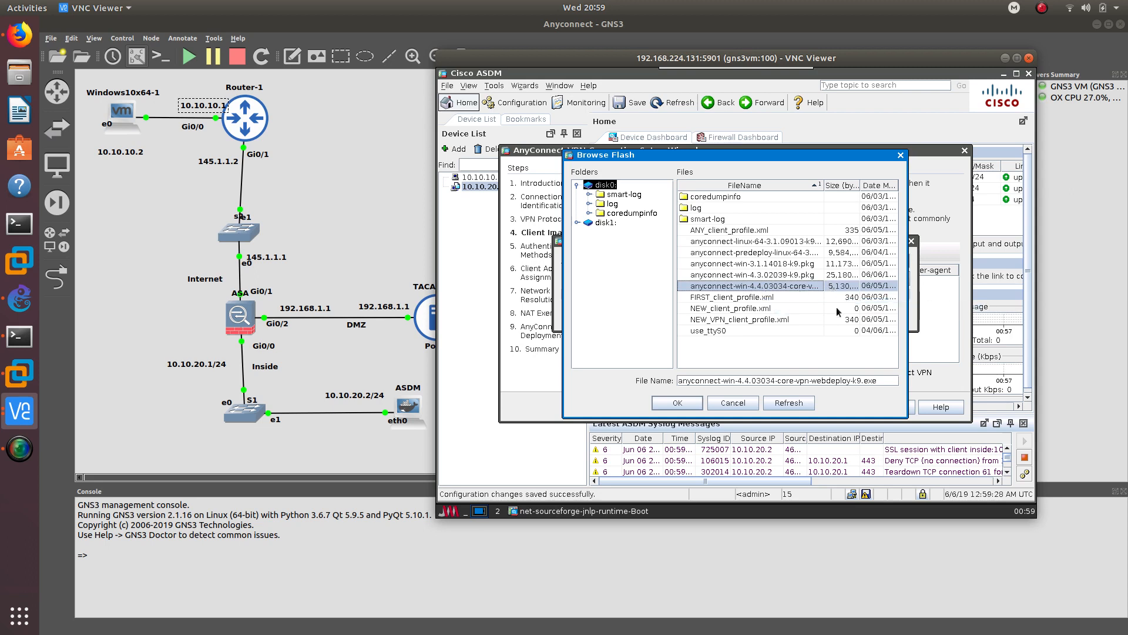
{"action": "left_click", "coordinate": [793, 275]}
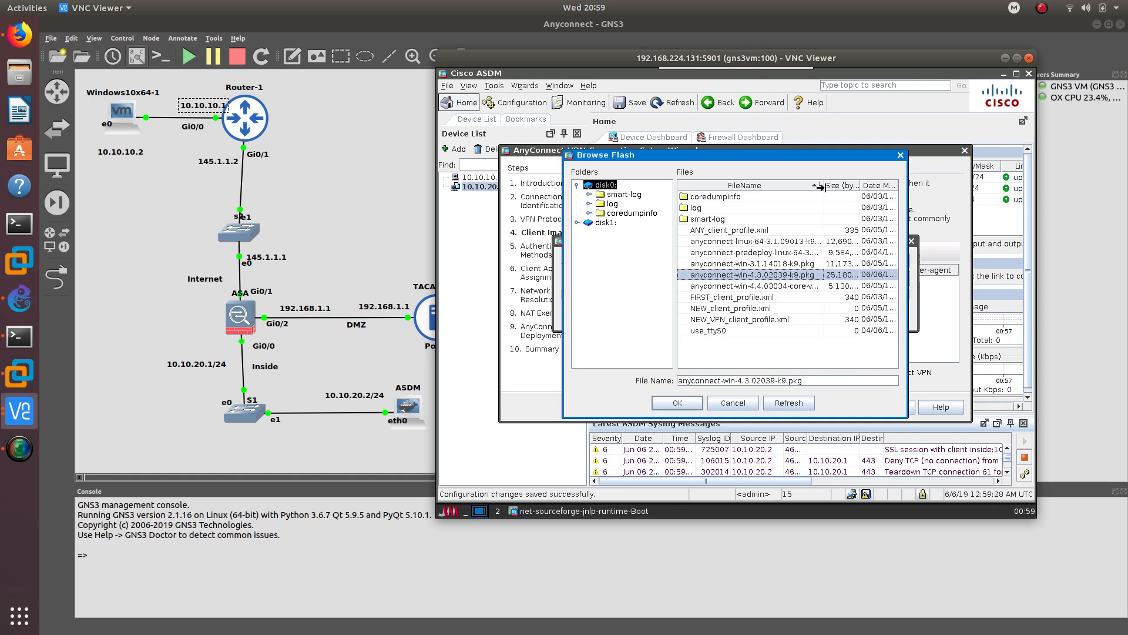
{"action": "left_click_drag", "start_coordinate": [823, 186], "coordinate": [879, 187]}
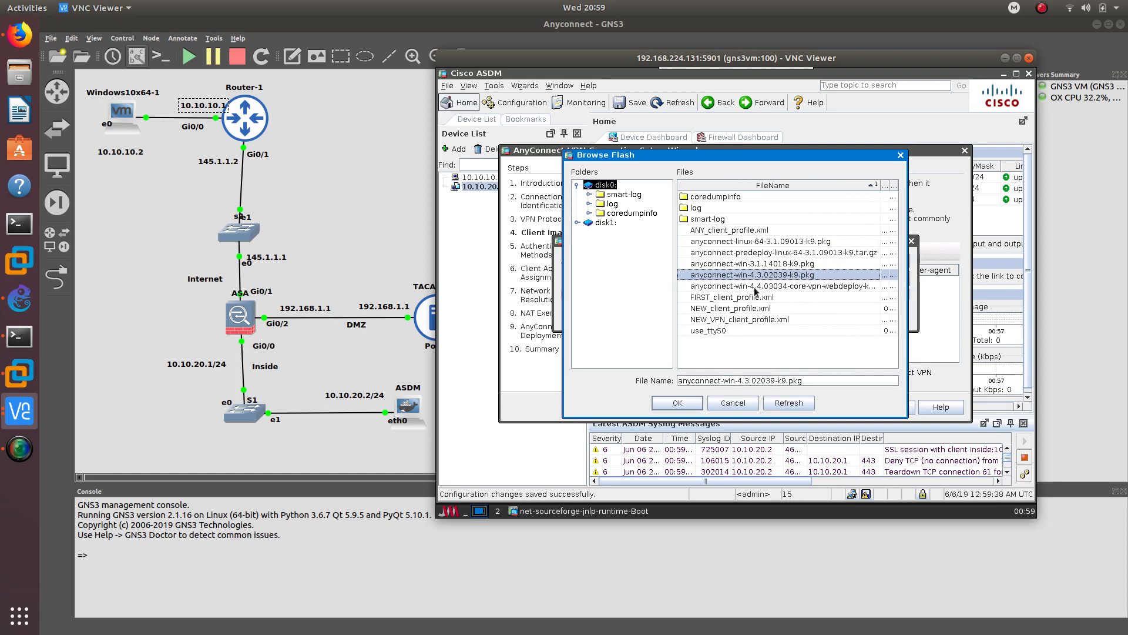
{"action": "left_click", "coordinate": [691, 405]}
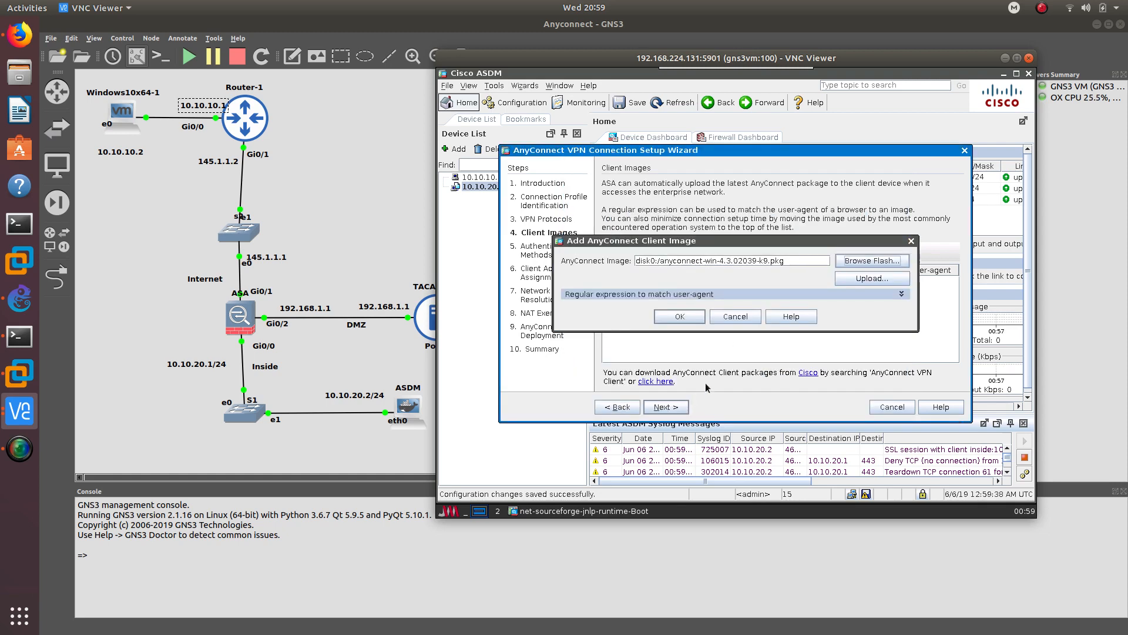
{"action": "left_click", "coordinate": [691, 313]}
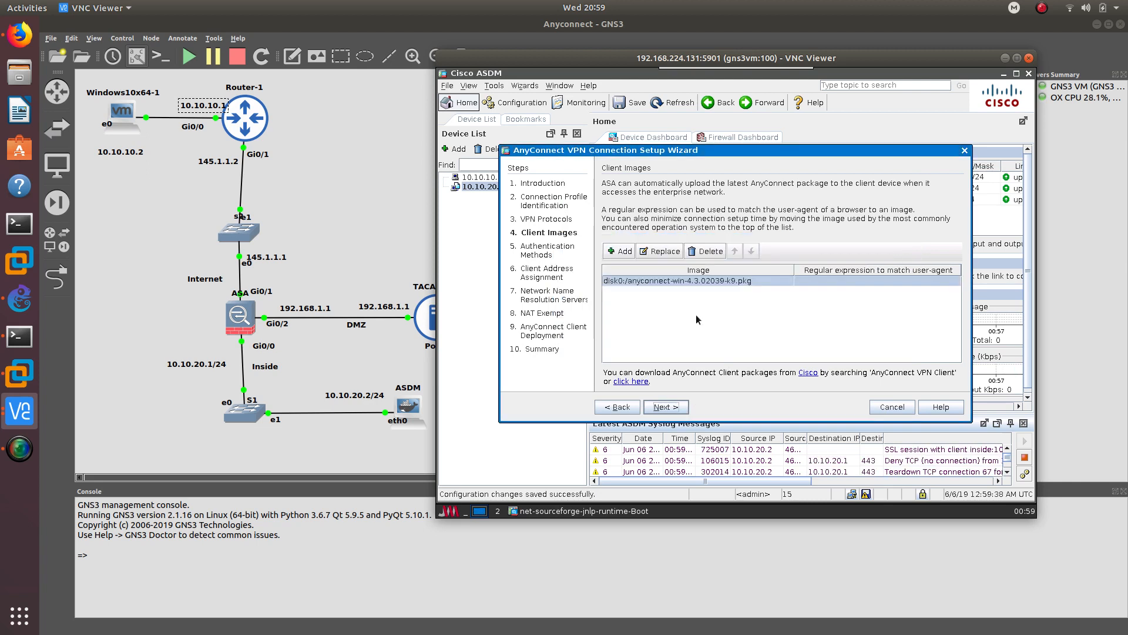
- Add a local VPN user account with a username and password to the LOCAL database
{"action": "left_click", "coordinate": [676, 408]}
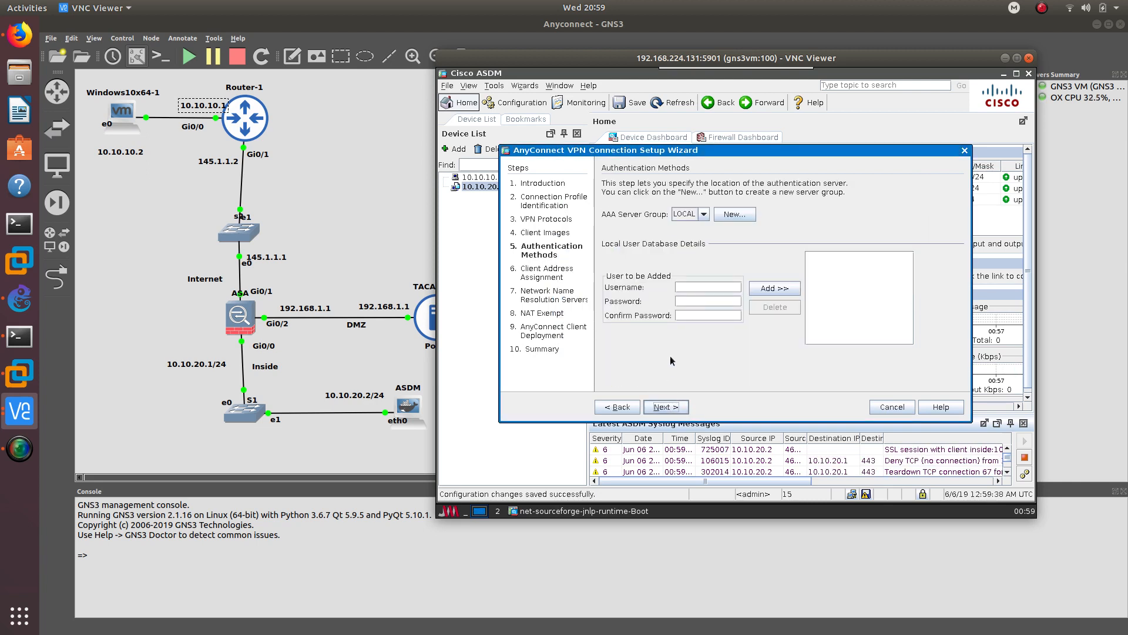
{"action": "left_click", "coordinate": [697, 284]}
{"action": "type", "text": "scar"}
{"action": "key", "text": "Tab"}
{"action": "type", "text": "c"}
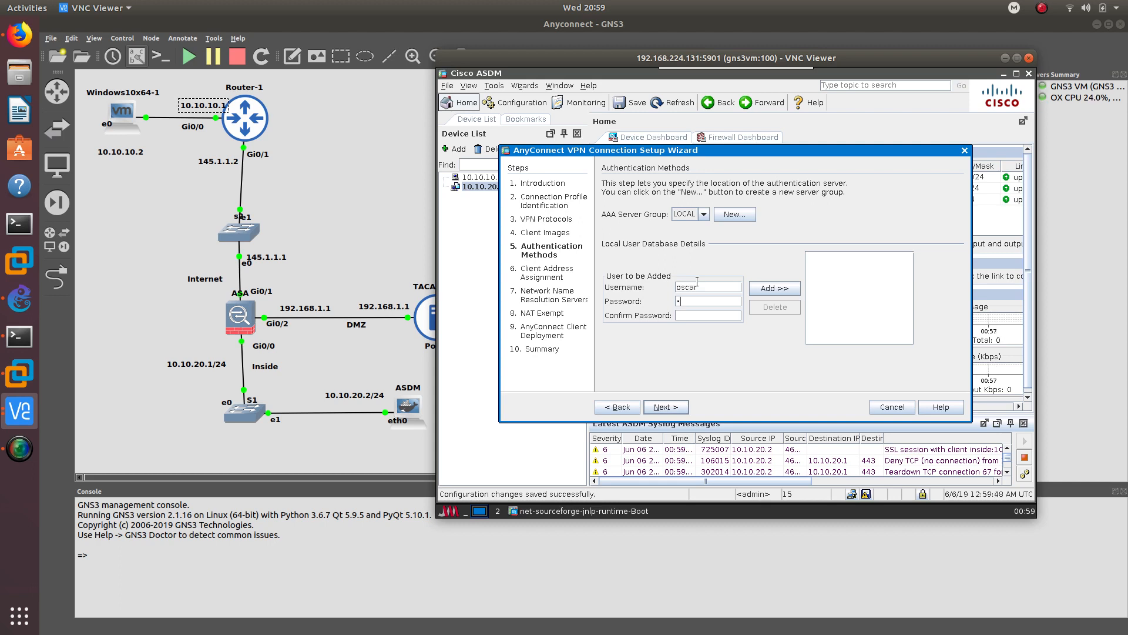
{"action": "type", "text": "c"}
{"action": "left_click", "coordinate": [692, 315]}
{"action": "left_click", "coordinate": [763, 290]}
{"action": "left_click", "coordinate": [661, 407]}
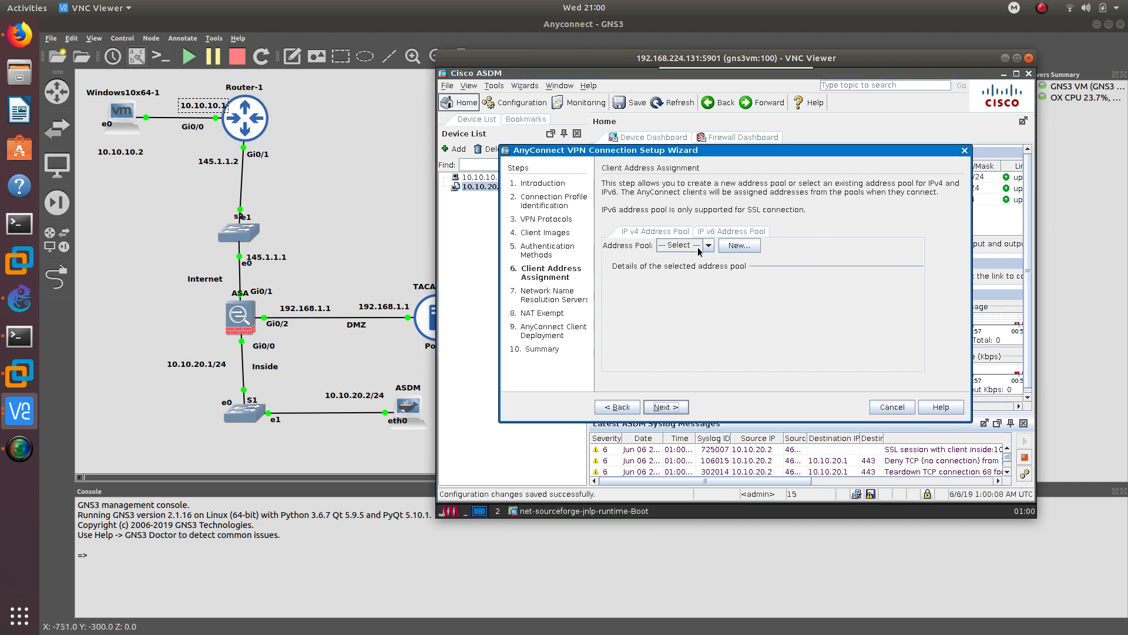
- Create IPv4 pool NEW_POOL from 192.168.20.1 to 192.168.20.10 with mask 255.255.255.0
{"action": "left_click", "coordinate": [727, 245]}
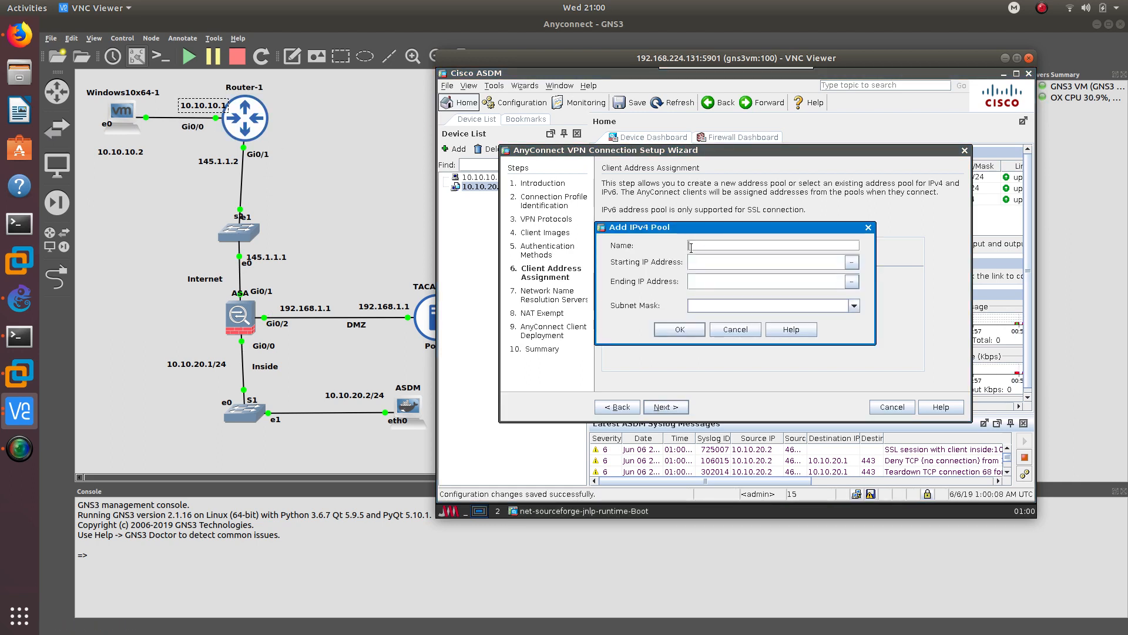
{"action": "type", "text": "NEW_POO1http0"}
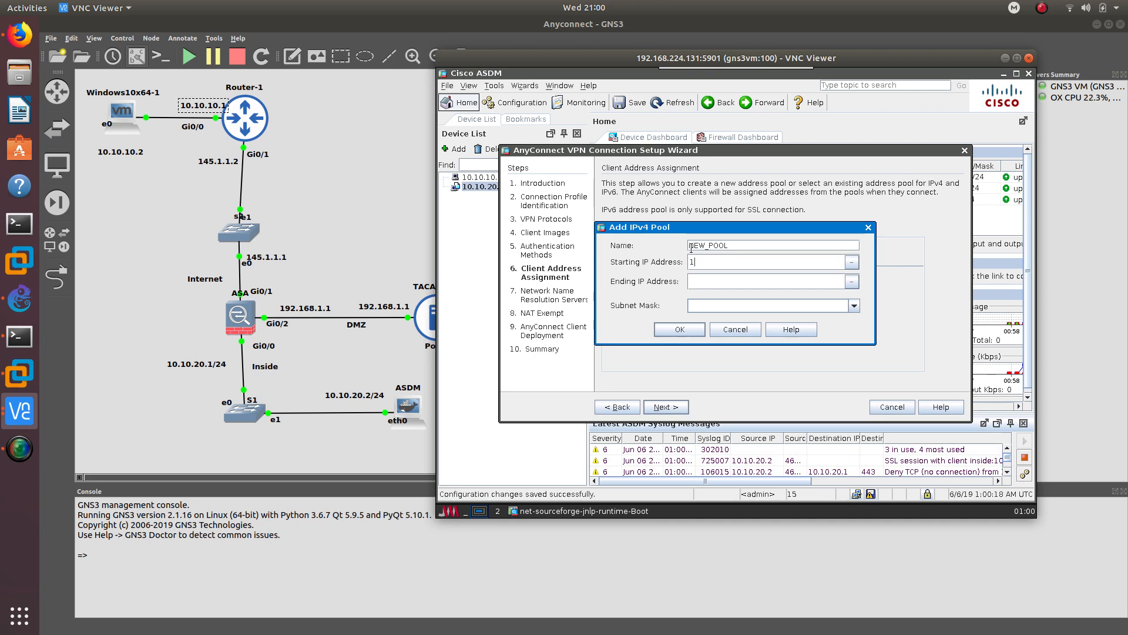
{"action": "type", "text": "9"}
{"action": "type", "text": "2.1"}
{"action": "type", "text": "192"}
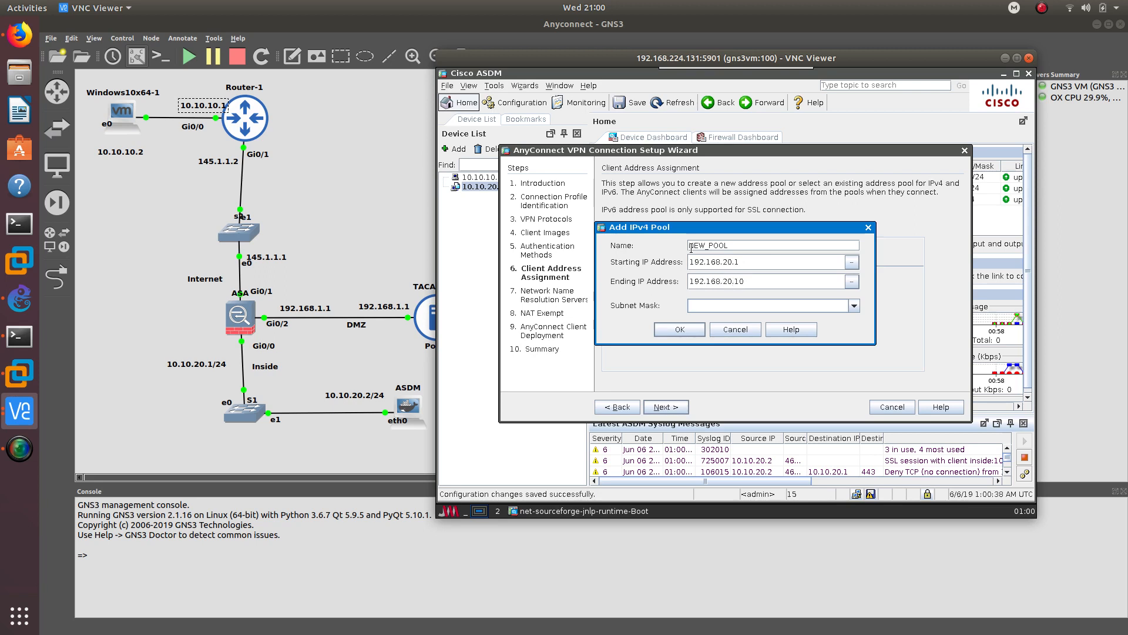
{"action": "type", "text": "5.255.255.http0"}
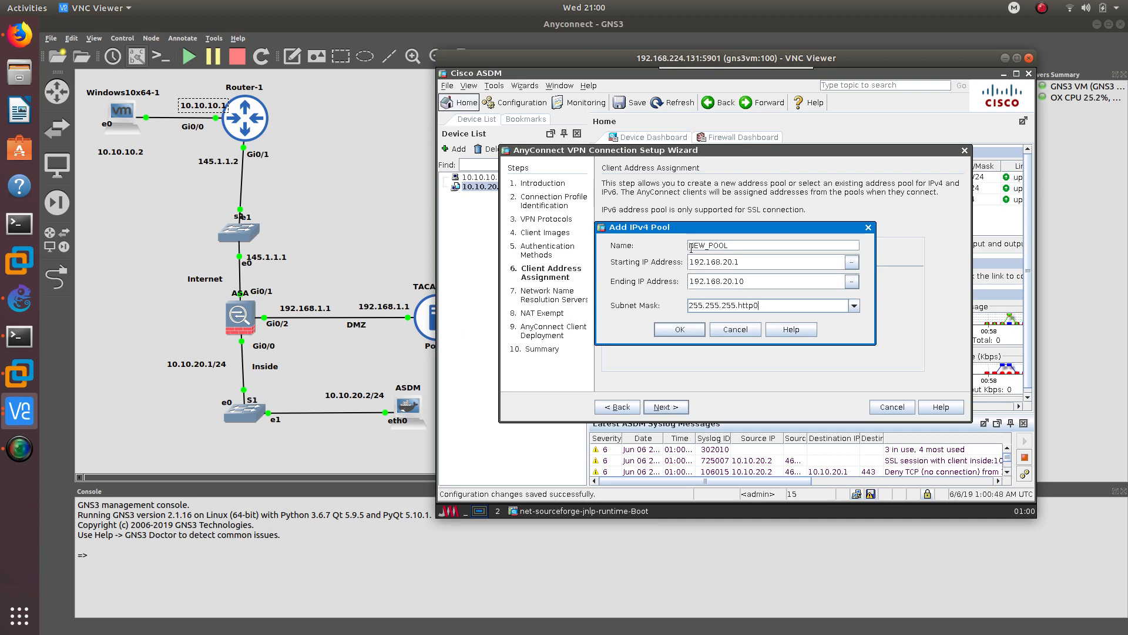
{"action": "key", "text": "BackSpace"}
{"action": "key", "text": "BackSpace"}
{"action": "key", "text": "BackSpace"}
{"action": "key", "text": "BackSpace"}
{"action": "key", "text": "BackSpace"}
{"action": "type", "text": "0"}
{"action": "left_click", "coordinate": [854, 306]}
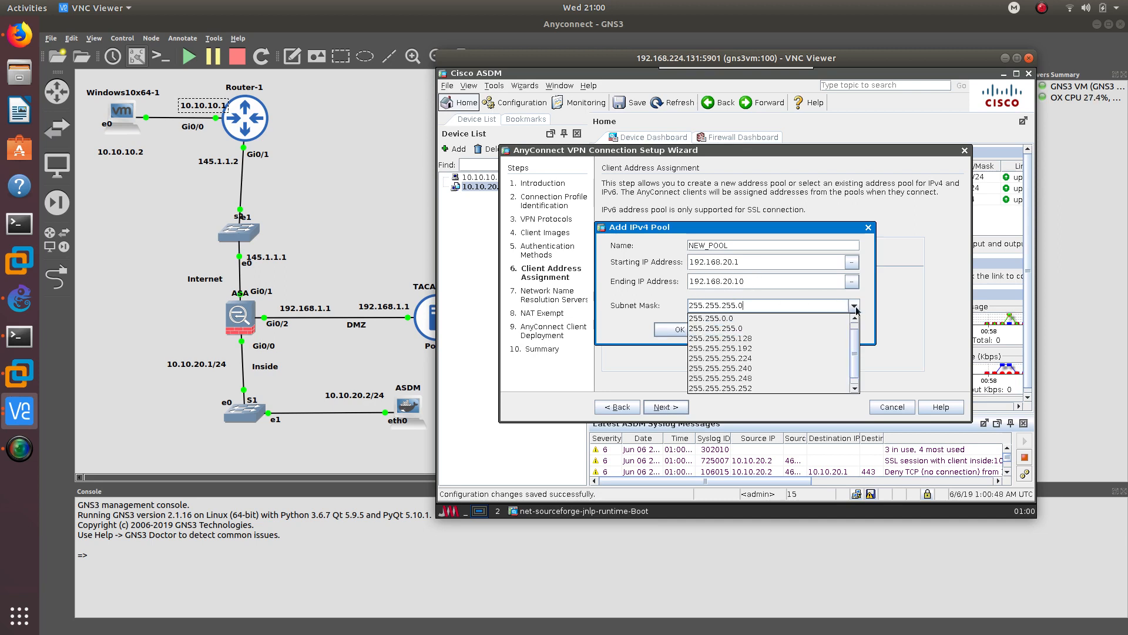
{"action": "left_click", "coordinate": [767, 329]}
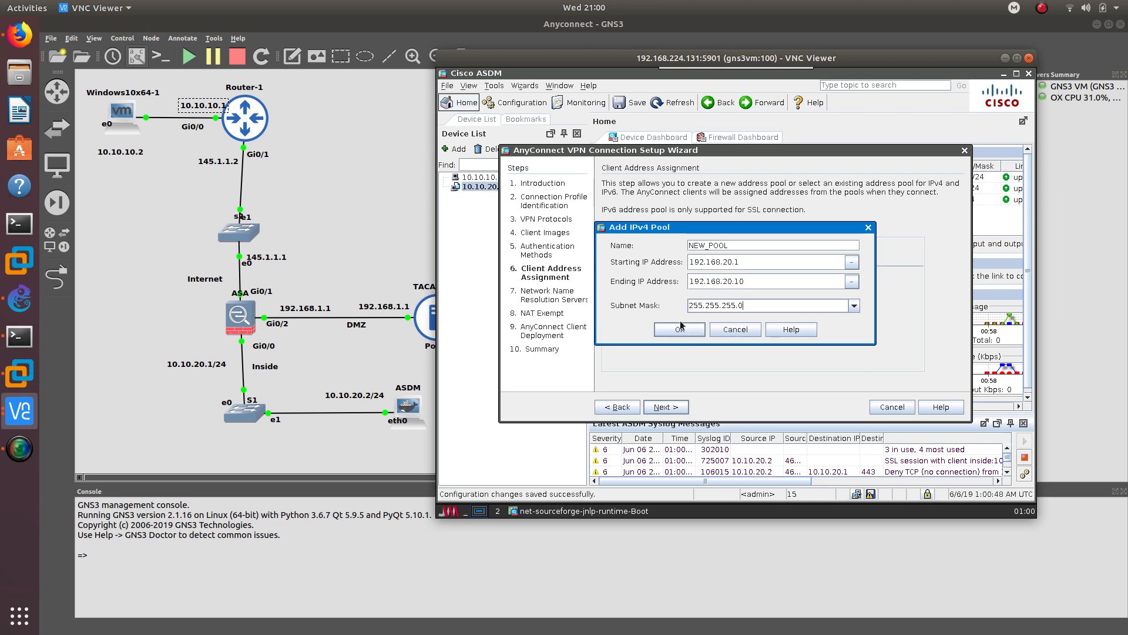
{"action": "left_click", "coordinate": [699, 330]}
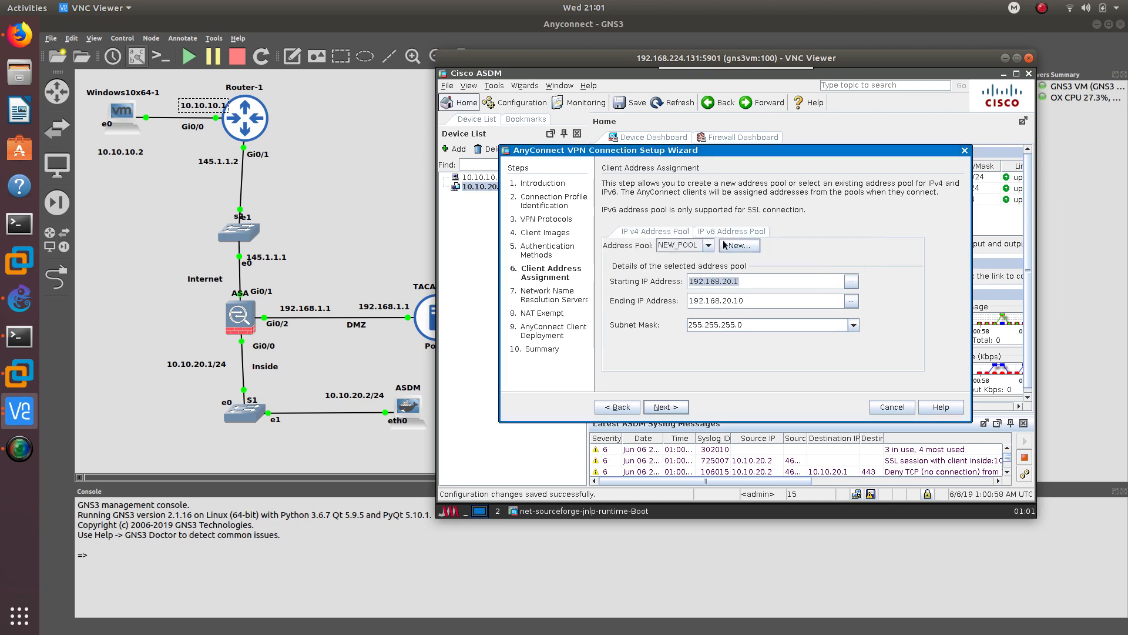
- Skip DNS servers and exempt VPN traffic from NAT for inside interface and local network any4
{"action": "left_click", "coordinate": [669, 410]}
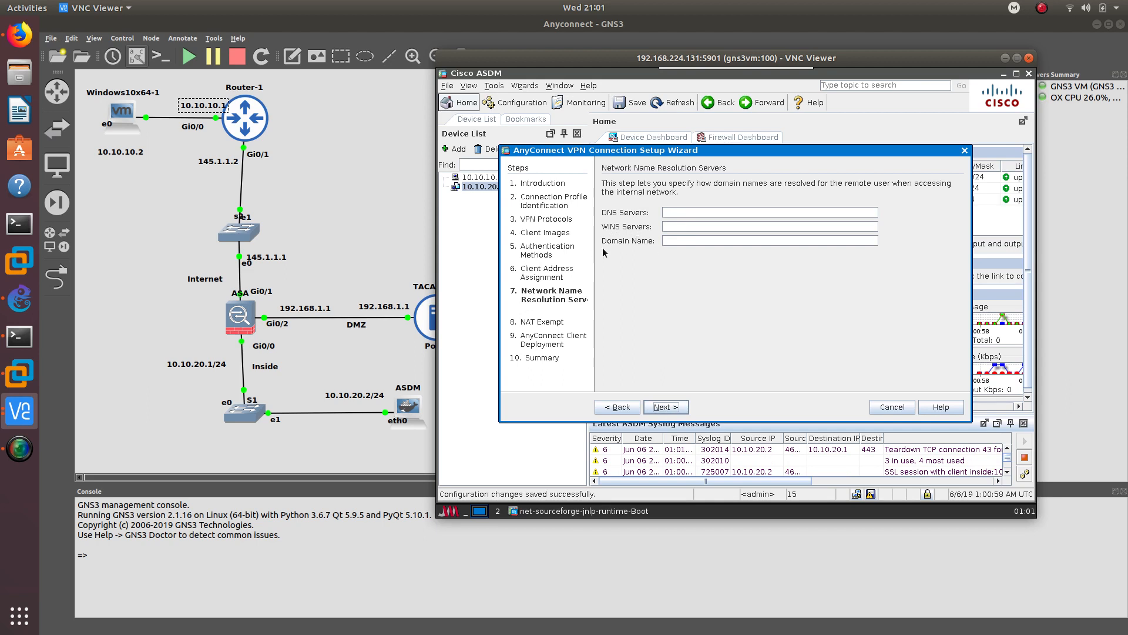
{"action": "left_click_drag", "start_coordinate": [708, 152], "coordinate": [678, 131]}
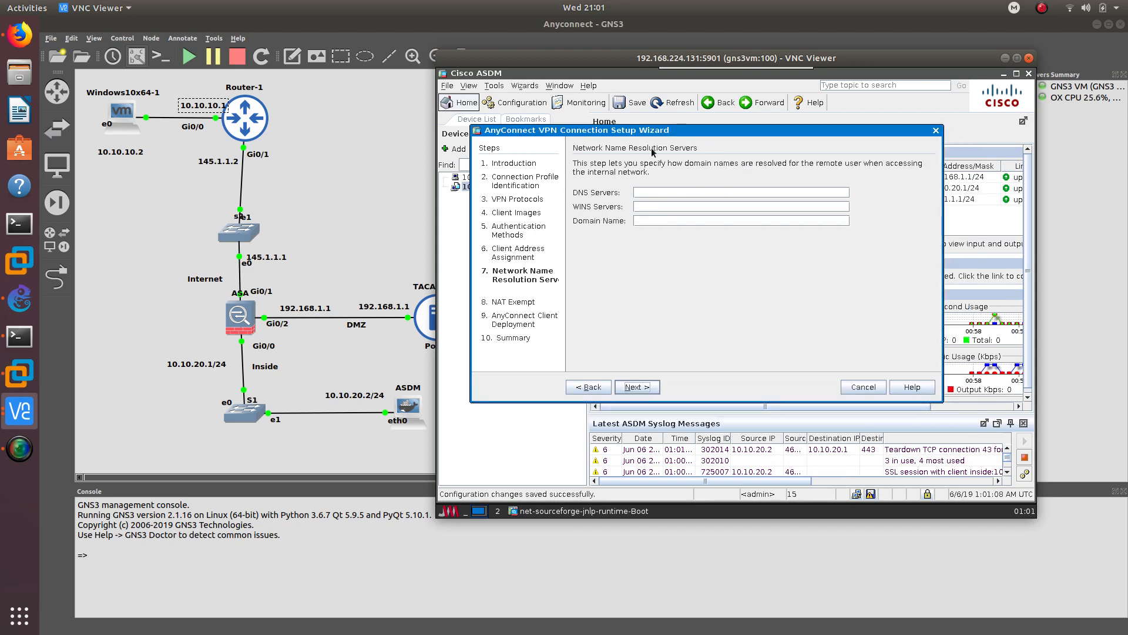
{"action": "left_click", "coordinate": [638, 386]}
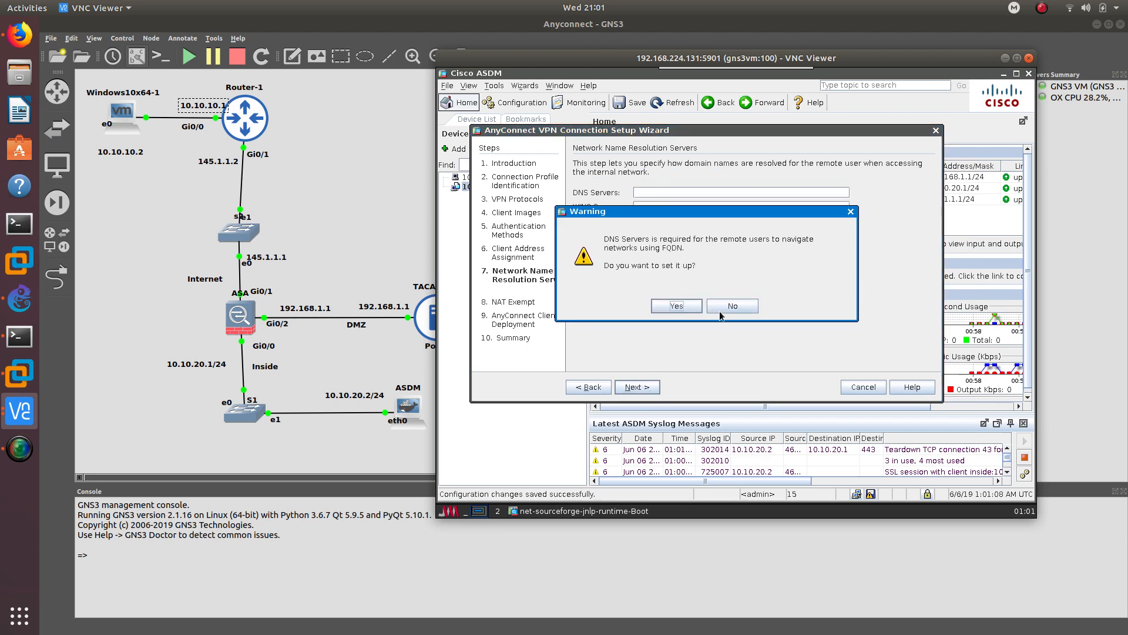
{"action": "left_click", "coordinate": [744, 309]}
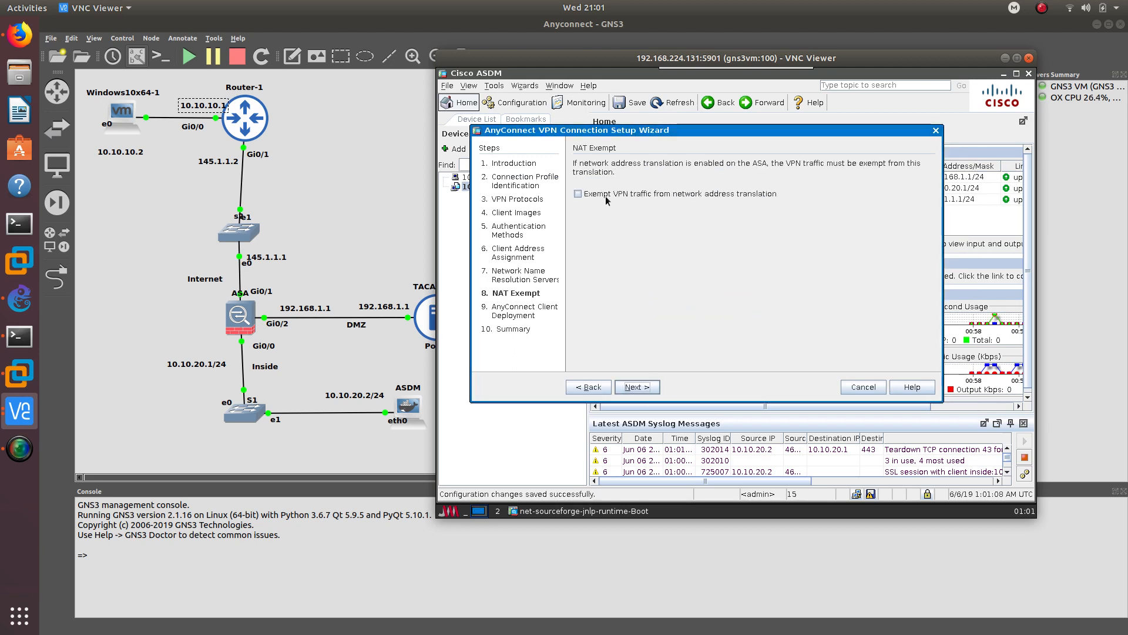
{"action": "left_click", "coordinate": [658, 194]}
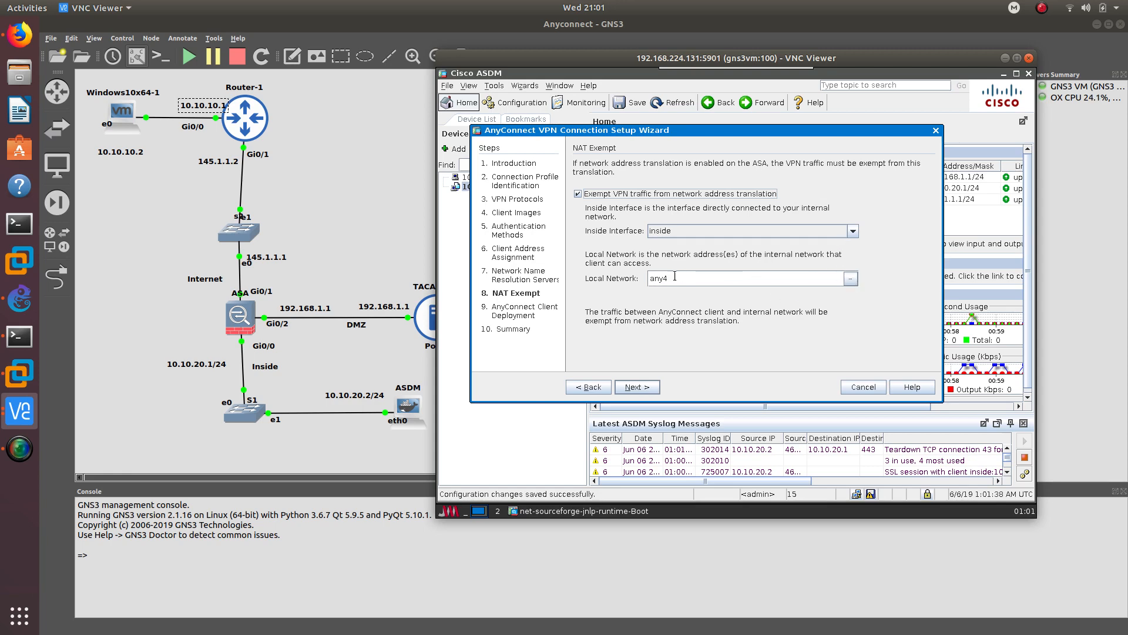
- Step past Client Deployment and the Summary and finish the AnyConnect VPN wizard
{"action": "left_click", "coordinate": [642, 388]}
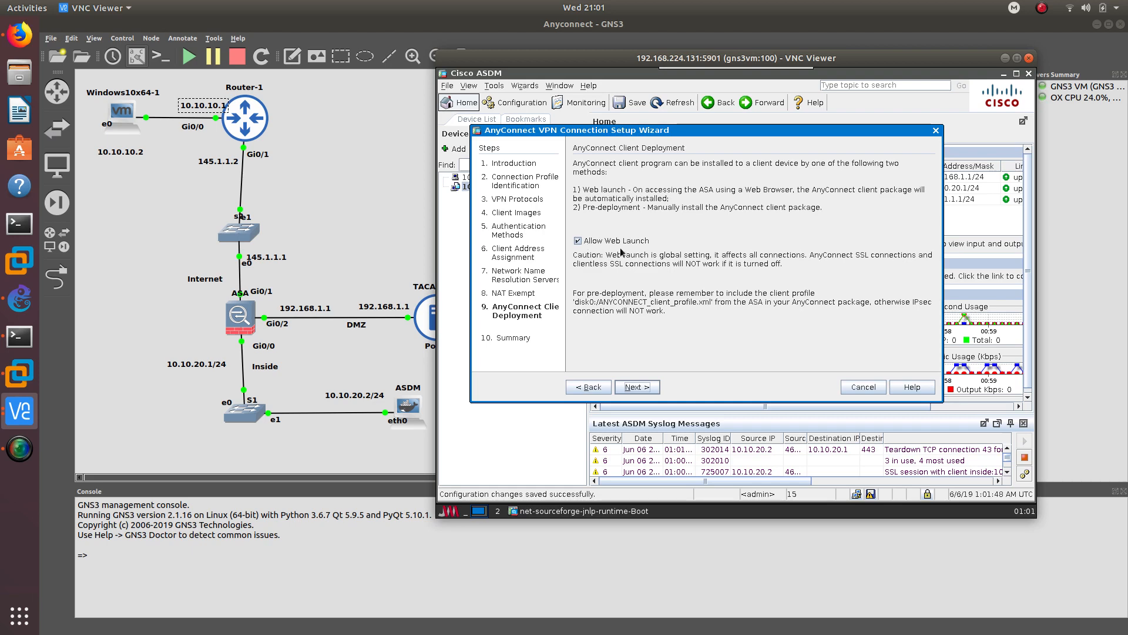
{"action": "left_click", "coordinate": [643, 387]}
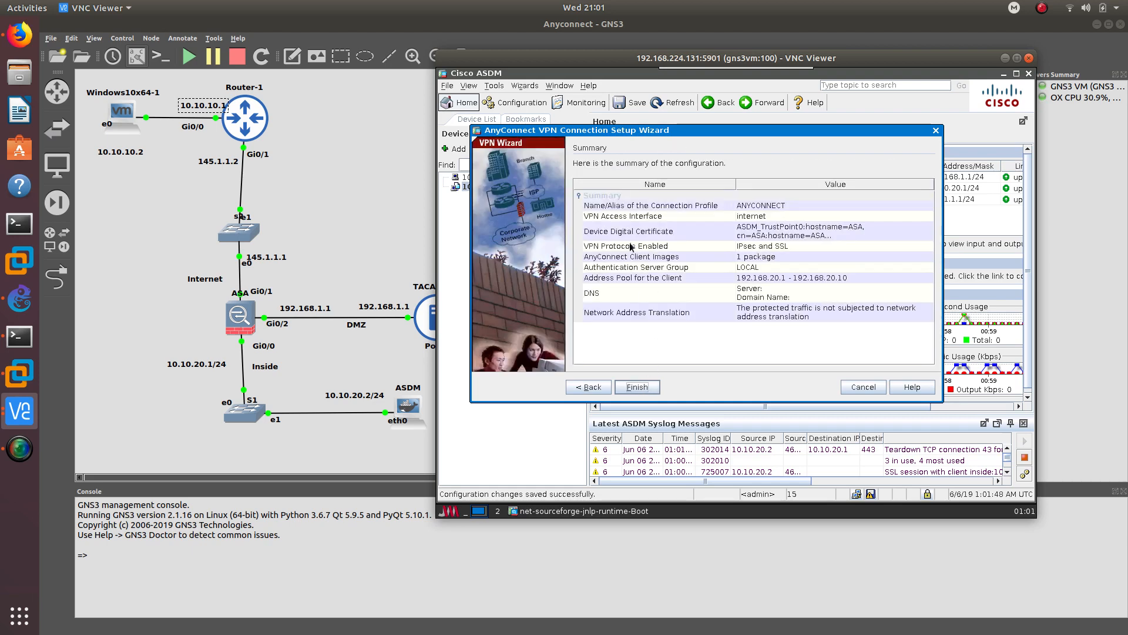
{"action": "left_click", "coordinate": [637, 387]}
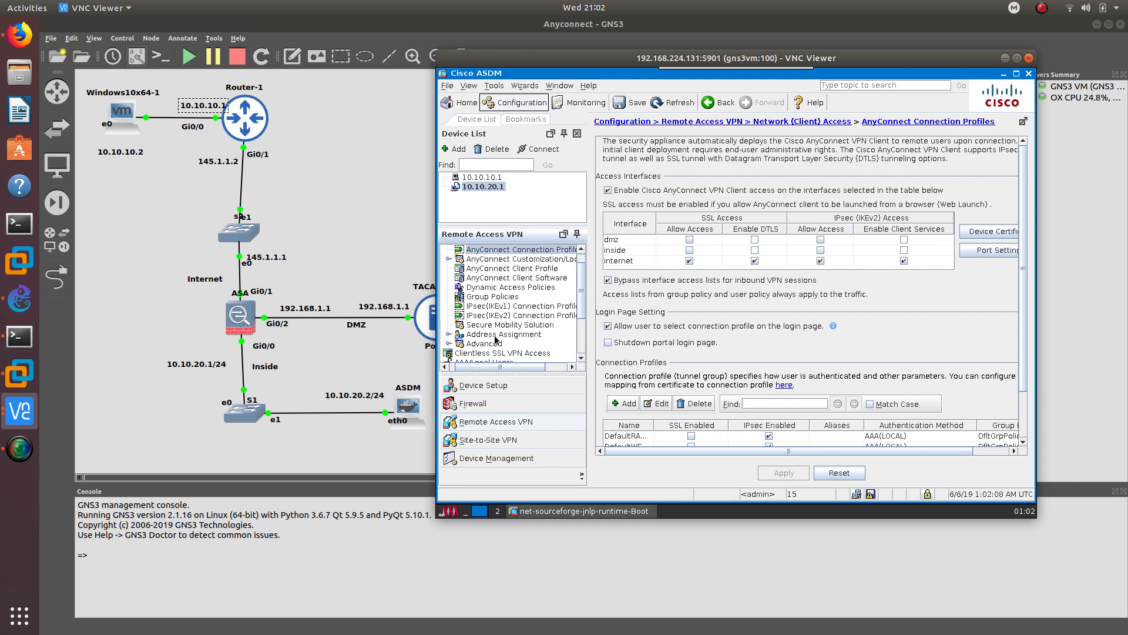
- Assign GroupPolicy_ANYCONNECT to the ANYCONNECT profile and local user, apply, and save to flash
{"action": "scroll", "coordinate": [520, 313], "scroll_direction": "down", "scroll_amount": 3}
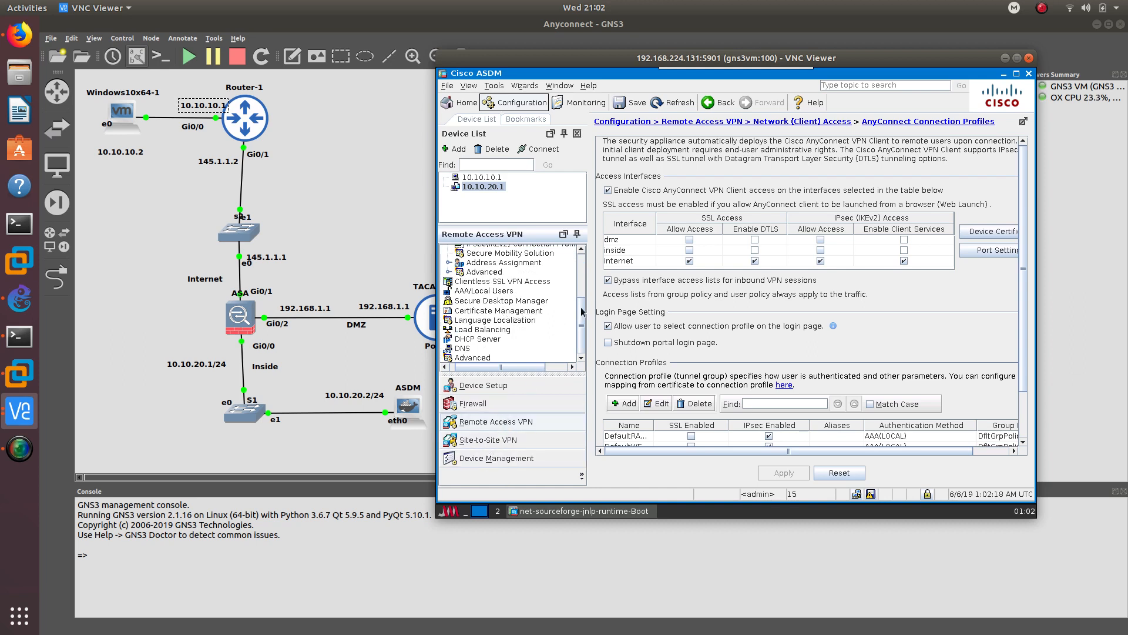
{"action": "scroll", "coordinate": [585, 281], "scroll_direction": "up", "scroll_amount": 2}
{"action": "scroll", "coordinate": [585, 281], "scroll_direction": "up", "scroll_amount": 2}
{"action": "left_click", "coordinate": [494, 317]}
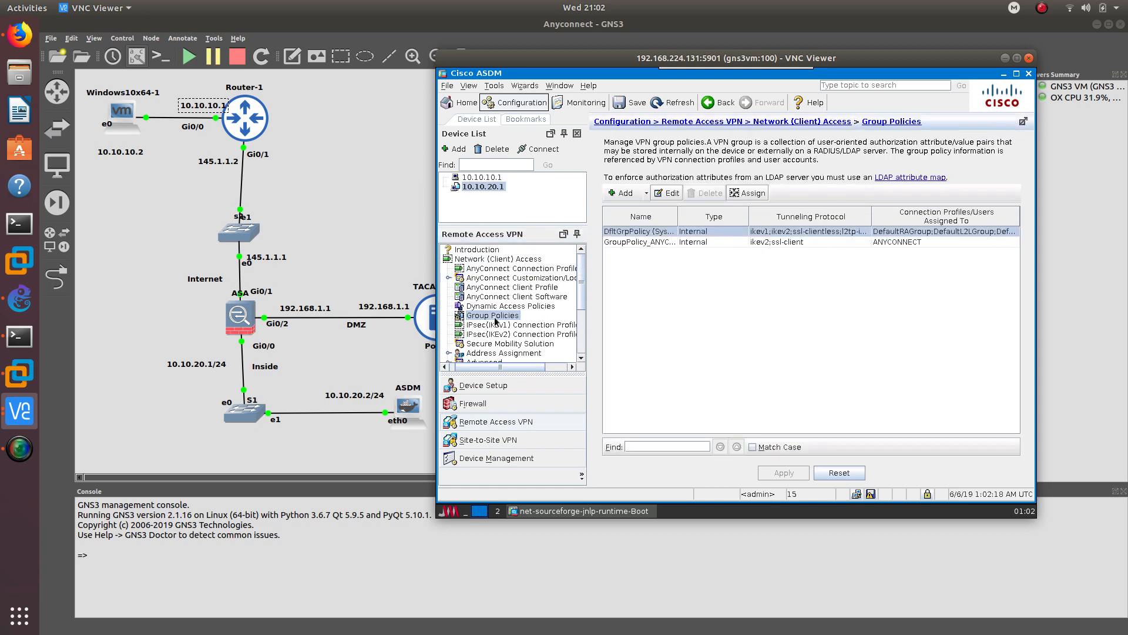
{"action": "left_click", "coordinate": [716, 241]}
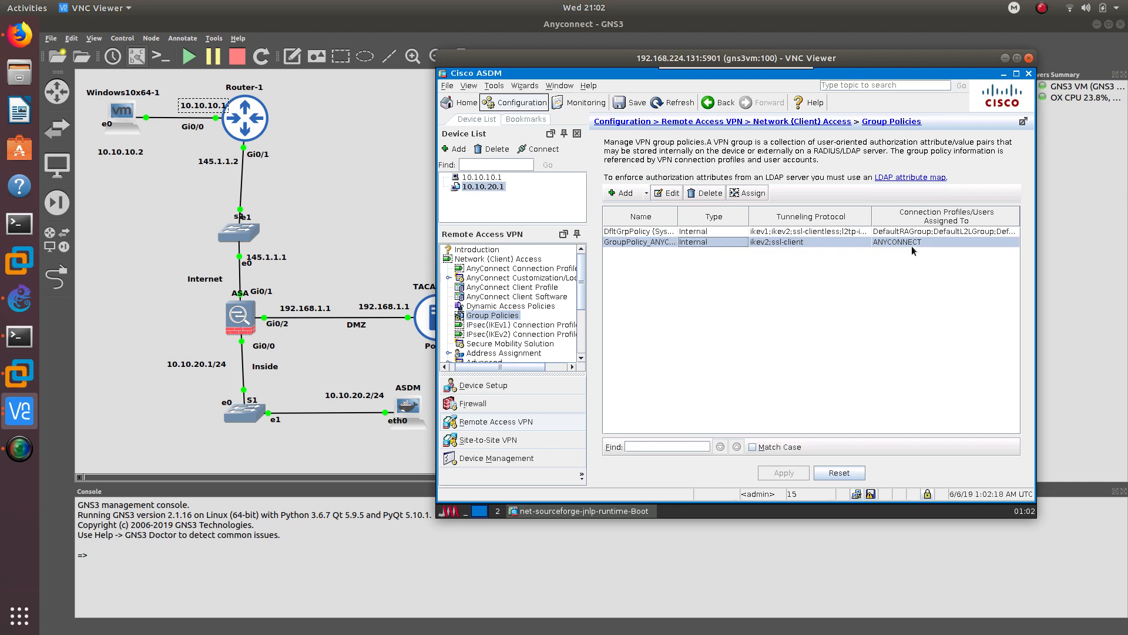
{"action": "left_click", "coordinate": [740, 197]}
{"action": "left_click", "coordinate": [678, 258]}
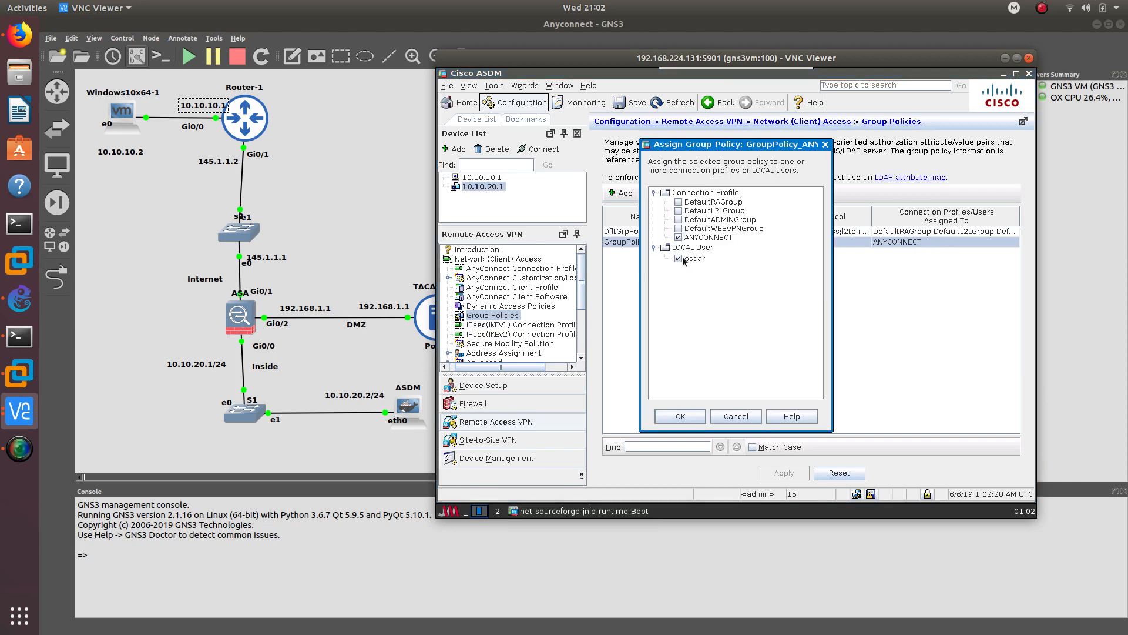
{"action": "left_click", "coordinate": [680, 416]}
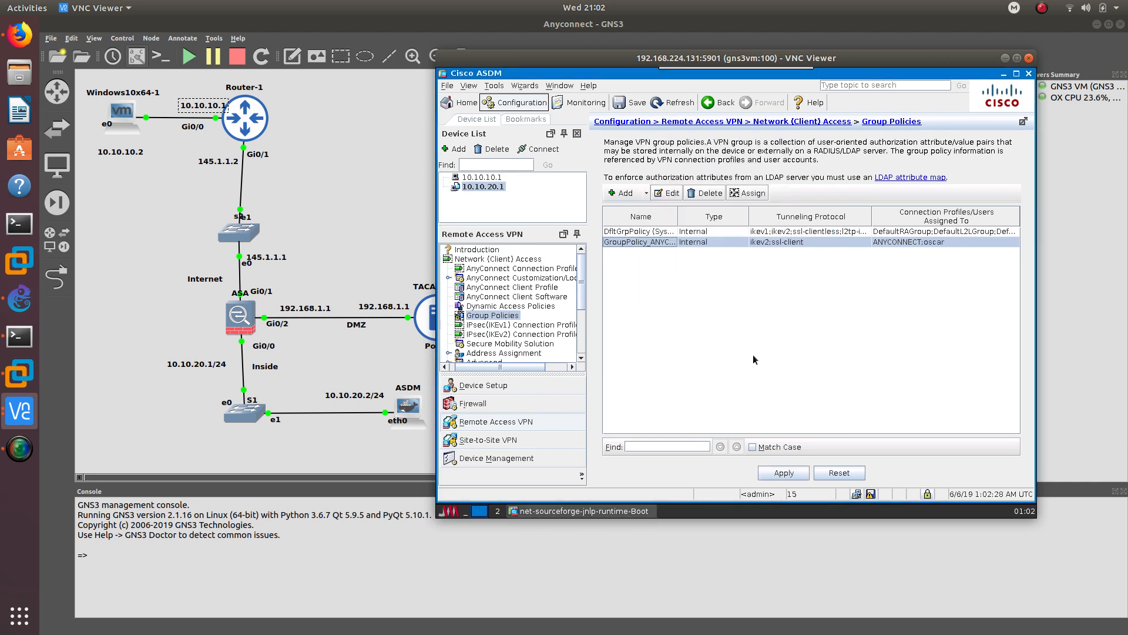
{"action": "left_click", "coordinate": [788, 471]}
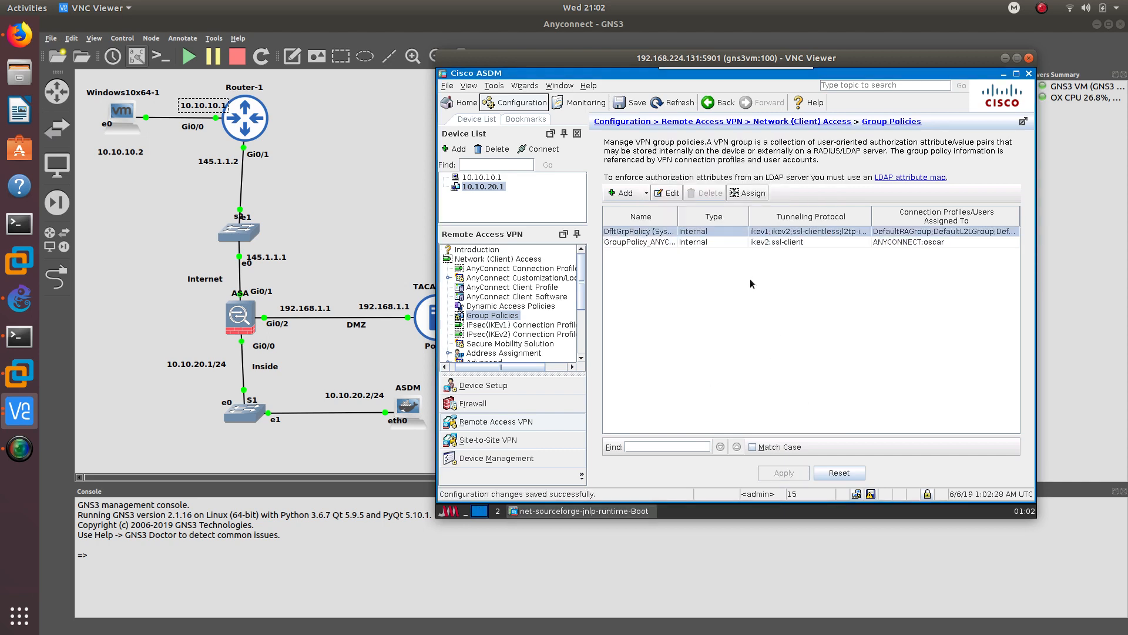
{"action": "left_click", "coordinate": [871, 495]}
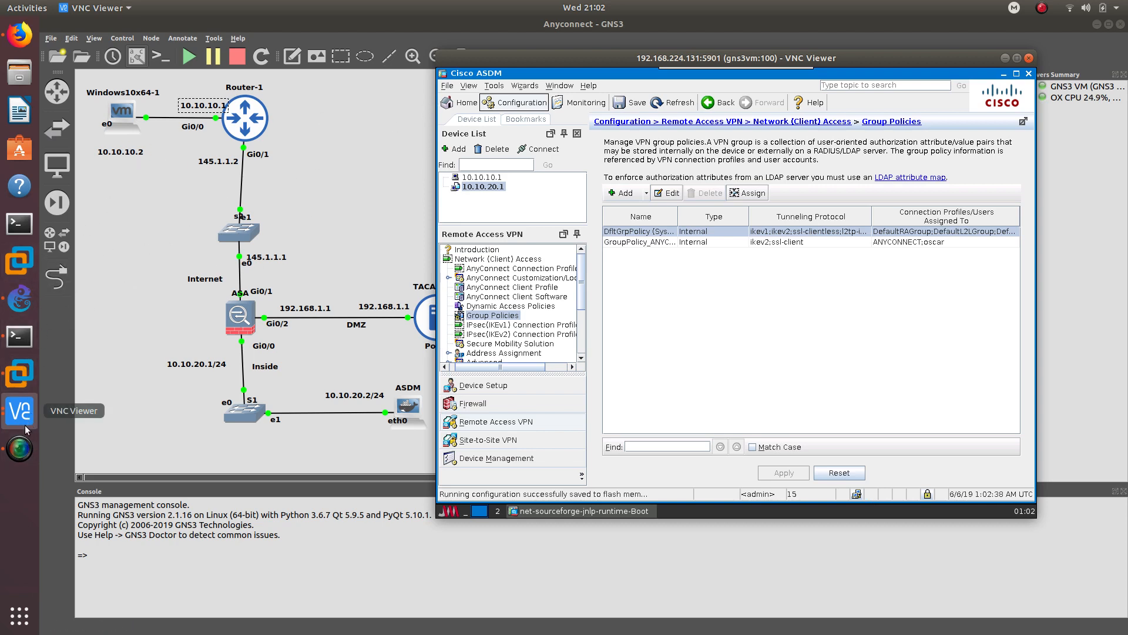
{"action": "left_click", "coordinate": [30, 371]}
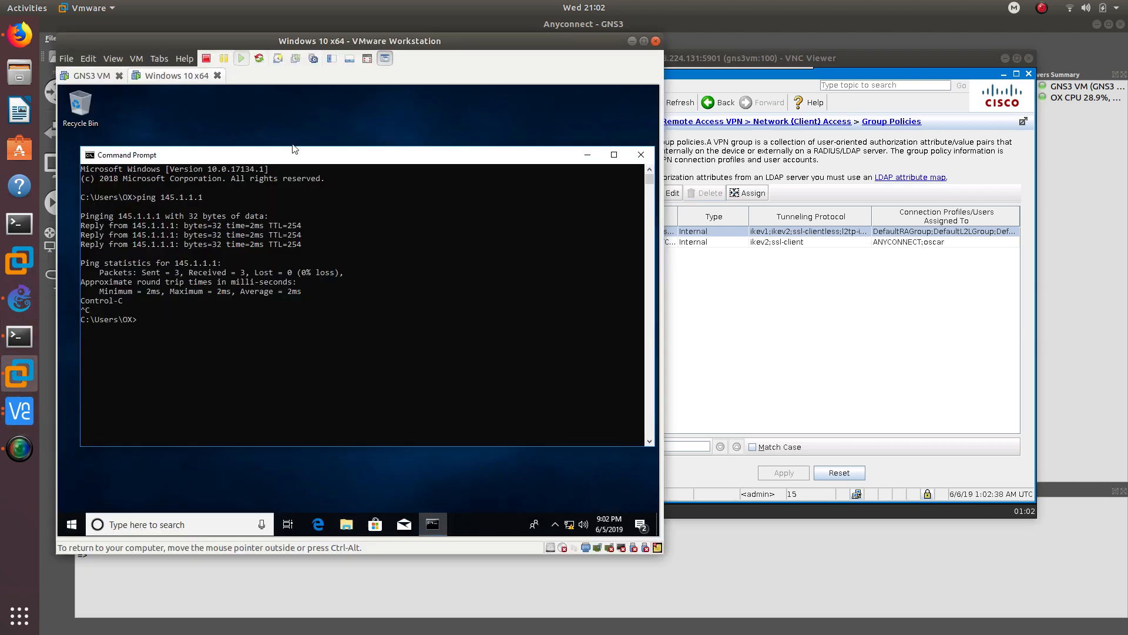
{"action": "left_click", "coordinate": [641, 154]}
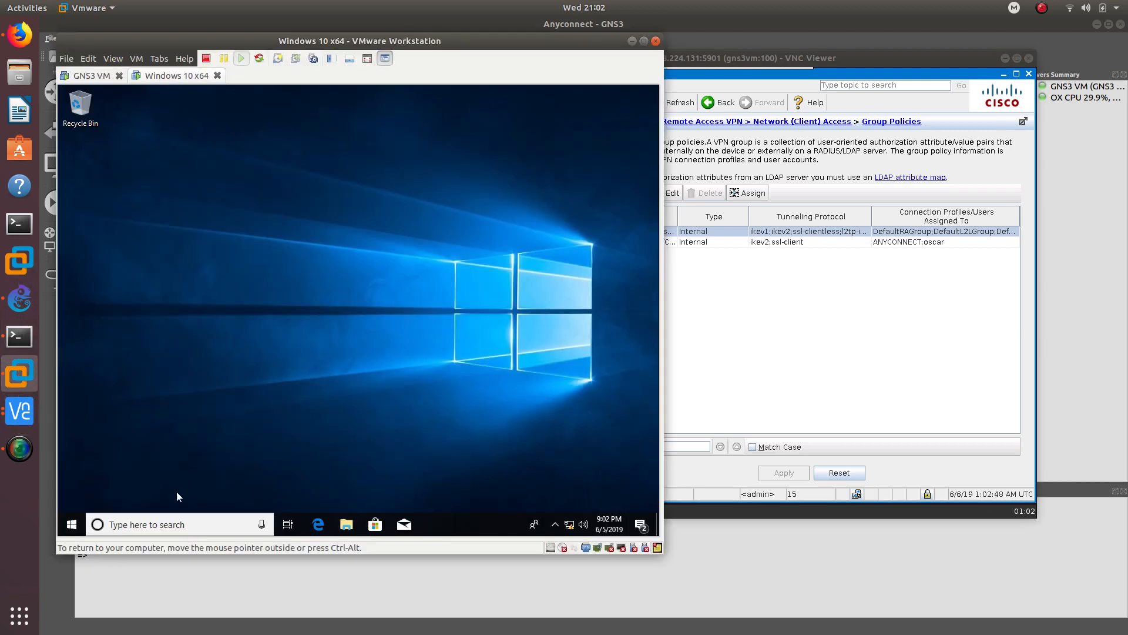
{"action": "left_click", "coordinate": [71, 525]}
{"action": "type", "text": "inte"}
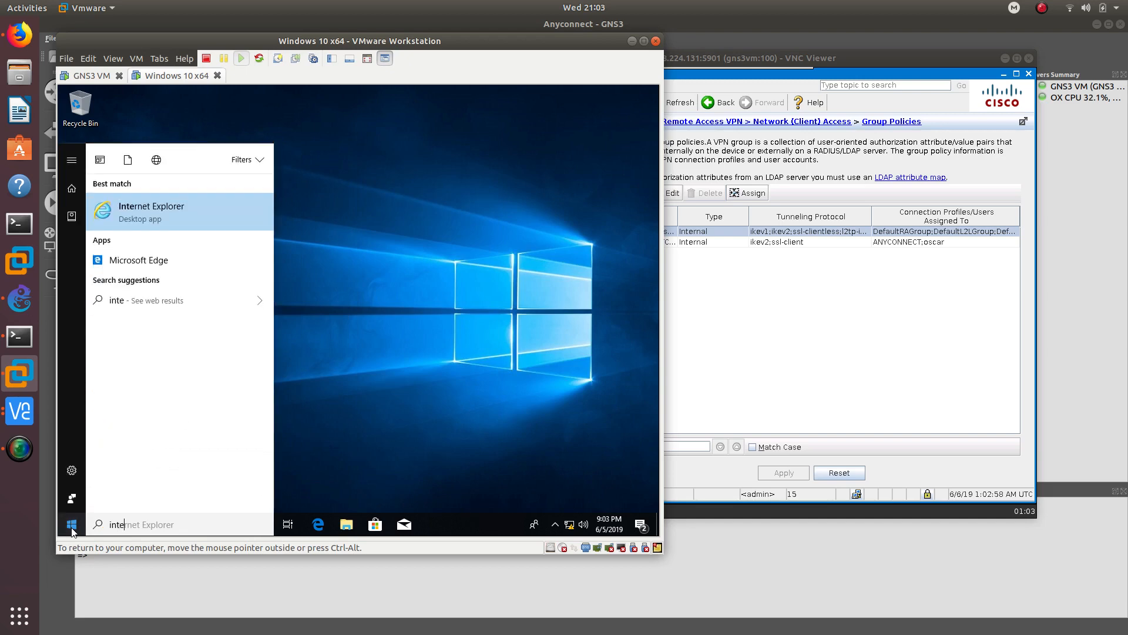
{"action": "key", "text": "Return"}
{"action": "left_click", "coordinate": [188, 108]}
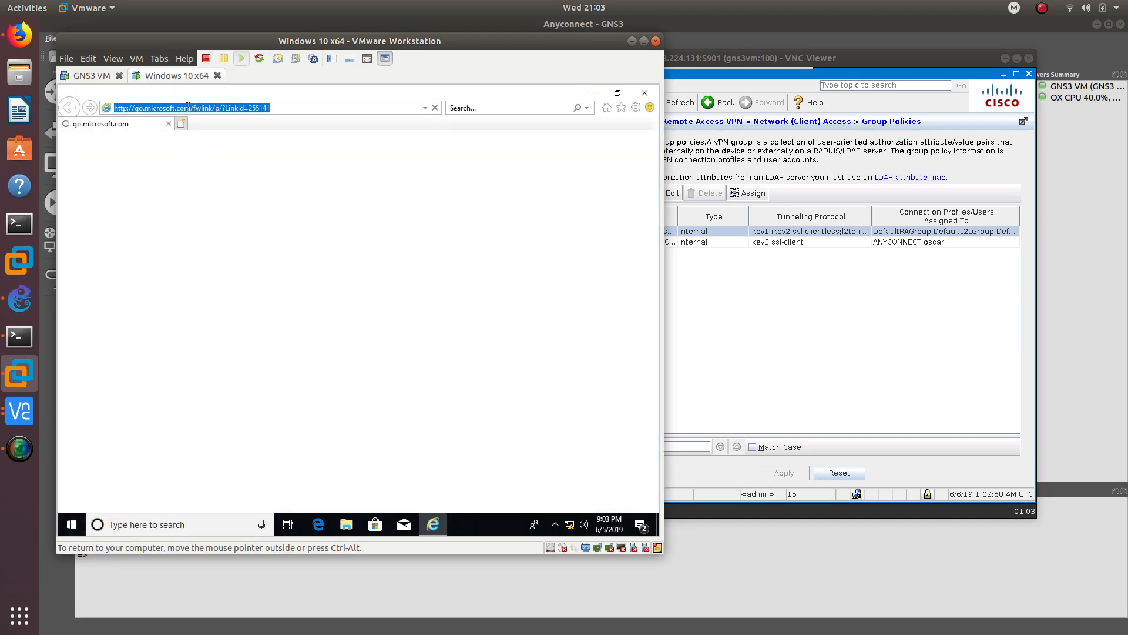
{"action": "type", "text": "htt"}
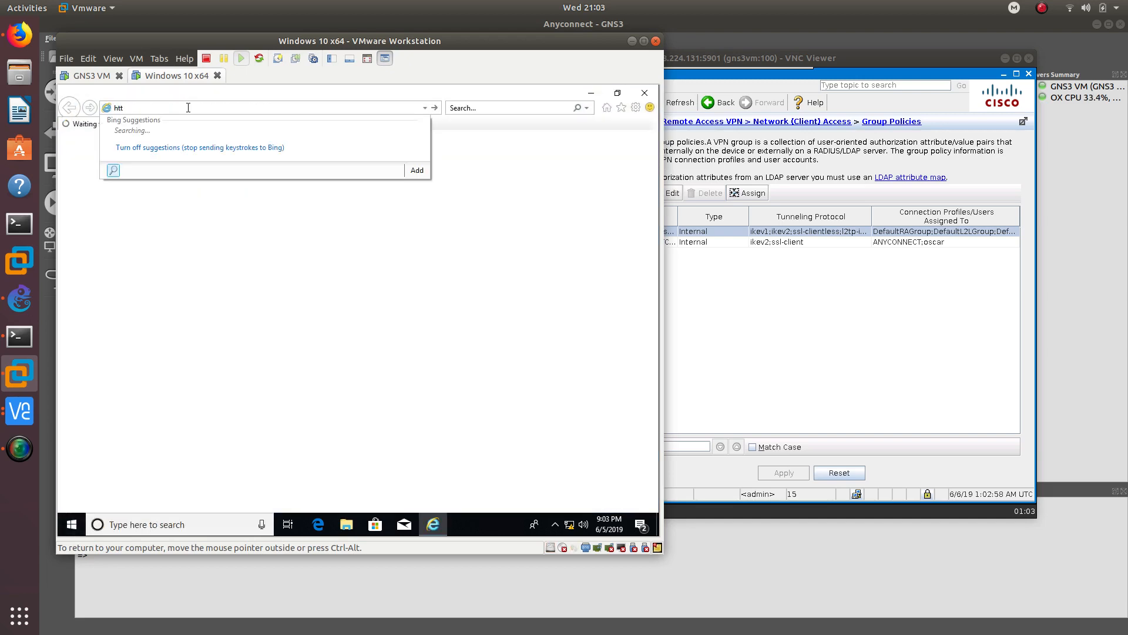
{"action": "type", "text": "ps://145.1.1.1/"}
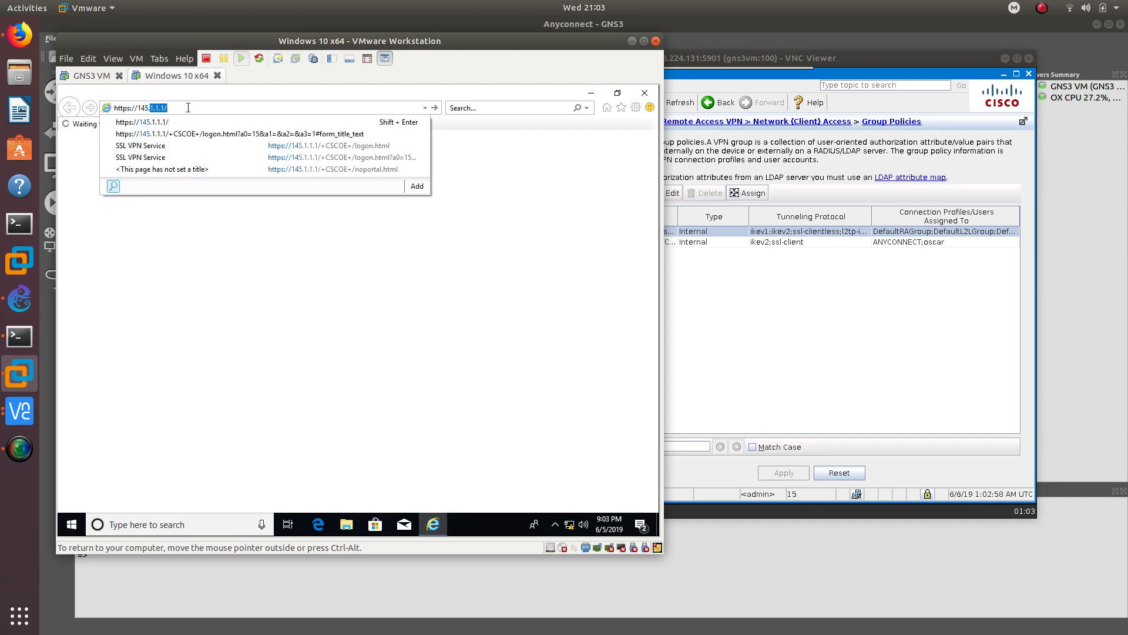
{"action": "key", "text": "Return"}
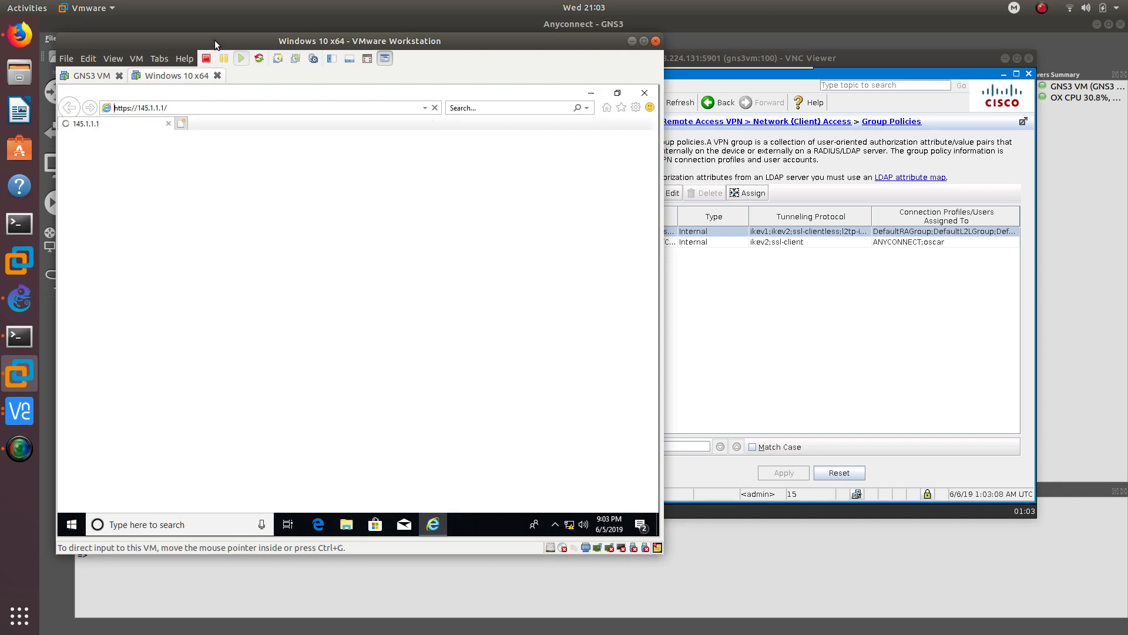
- Get past the certificate warning and log in to the SSL VPN portal under ANYCONNECT group
{"action": "left_click_drag", "start_coordinate": [218, 42], "coordinate": [598, 65]}
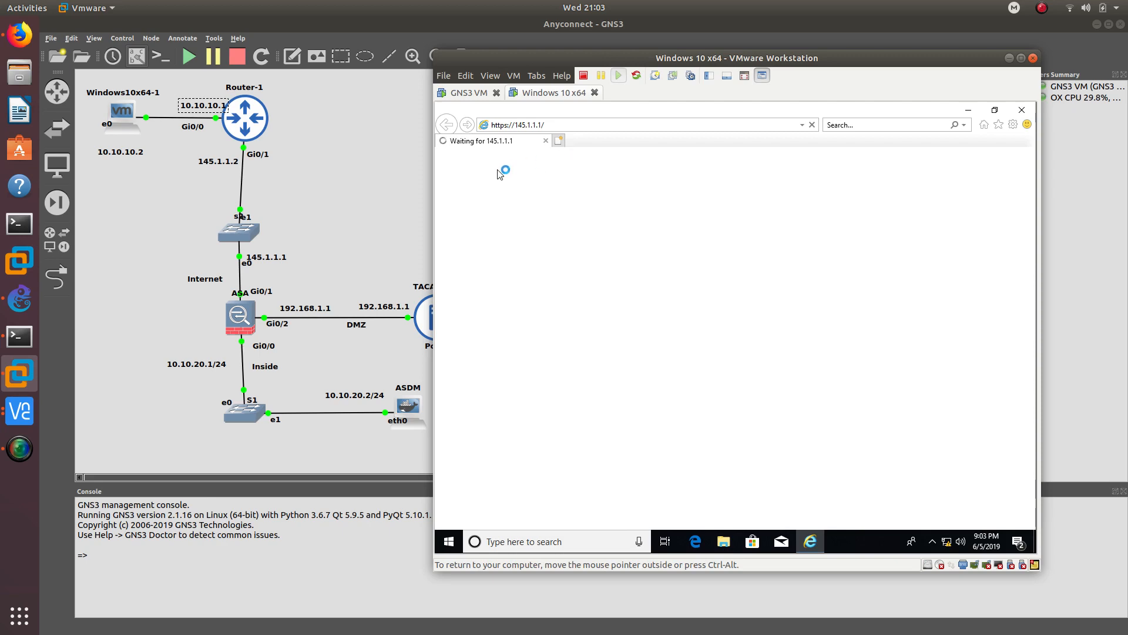
{"action": "left_click_drag", "start_coordinate": [611, 57], "coordinate": [345, 56]}
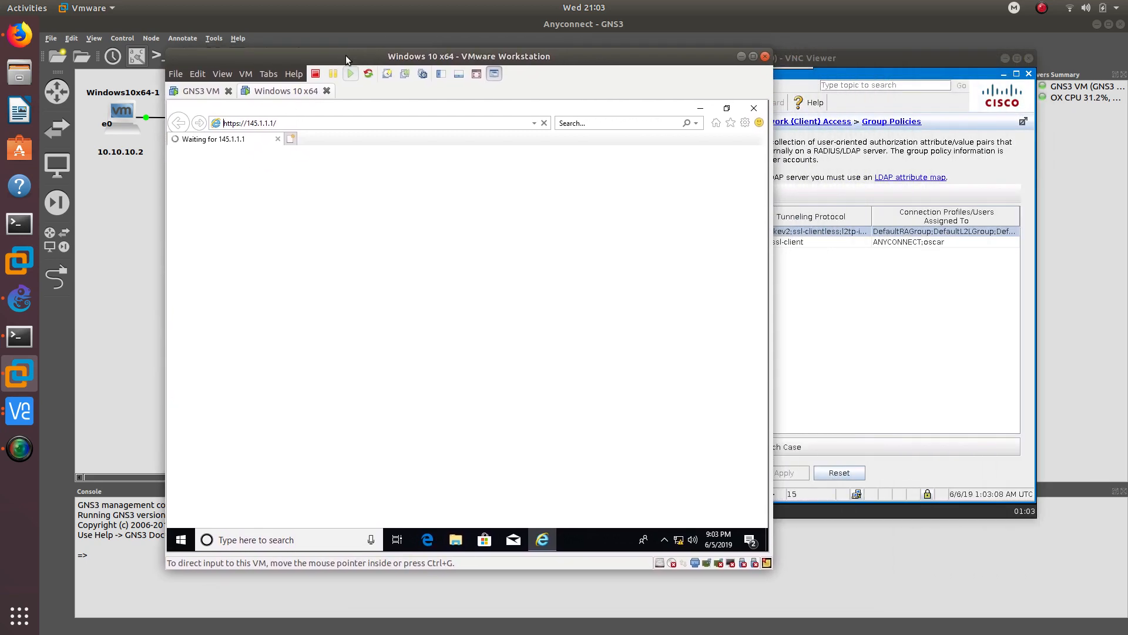
{"action": "left_click_drag", "start_coordinate": [828, 58], "coordinate": [890, 49]}
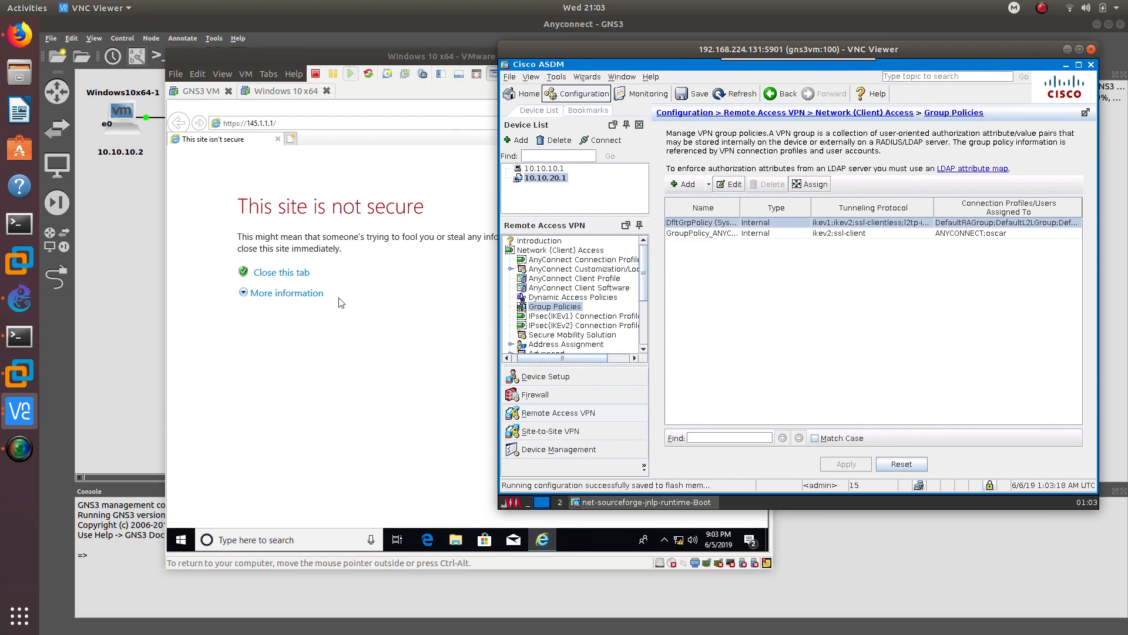
{"action": "left_click_drag", "start_coordinate": [401, 56], "coordinate": [735, 43]}
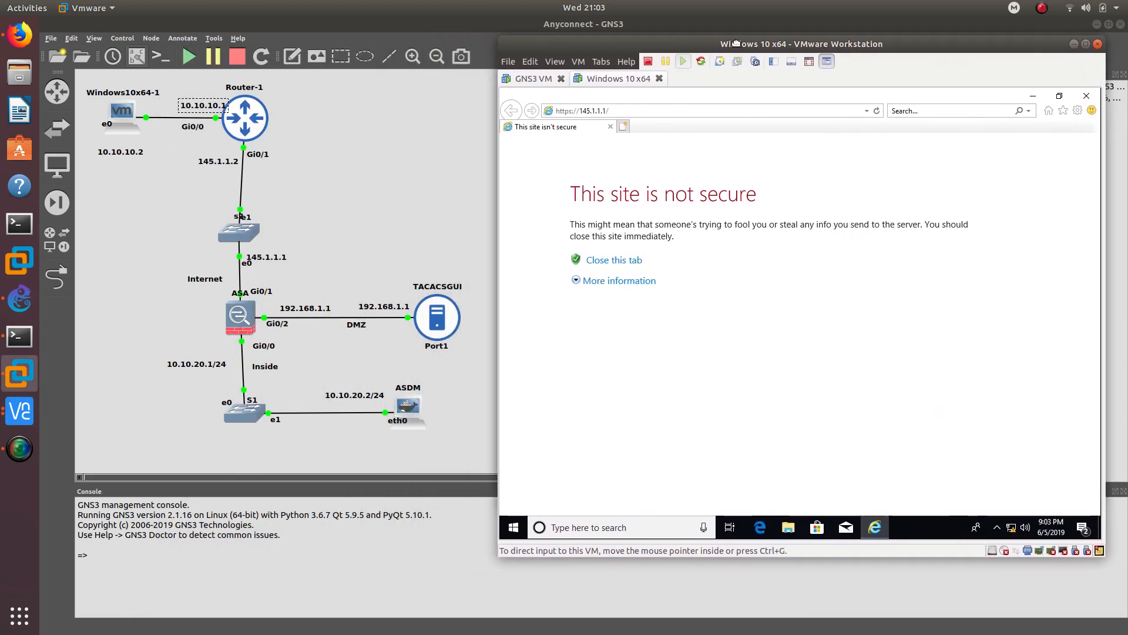
{"action": "left_click", "coordinate": [627, 282]}
{"action": "left_click", "coordinate": [674, 389]}
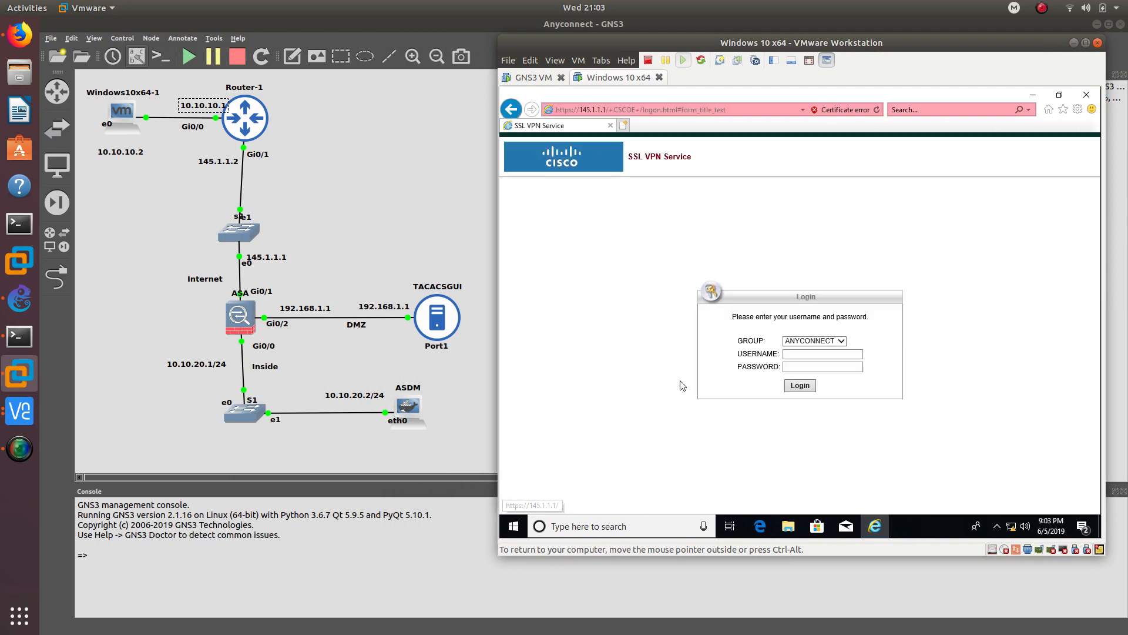
{"action": "left_click", "coordinate": [817, 339]}
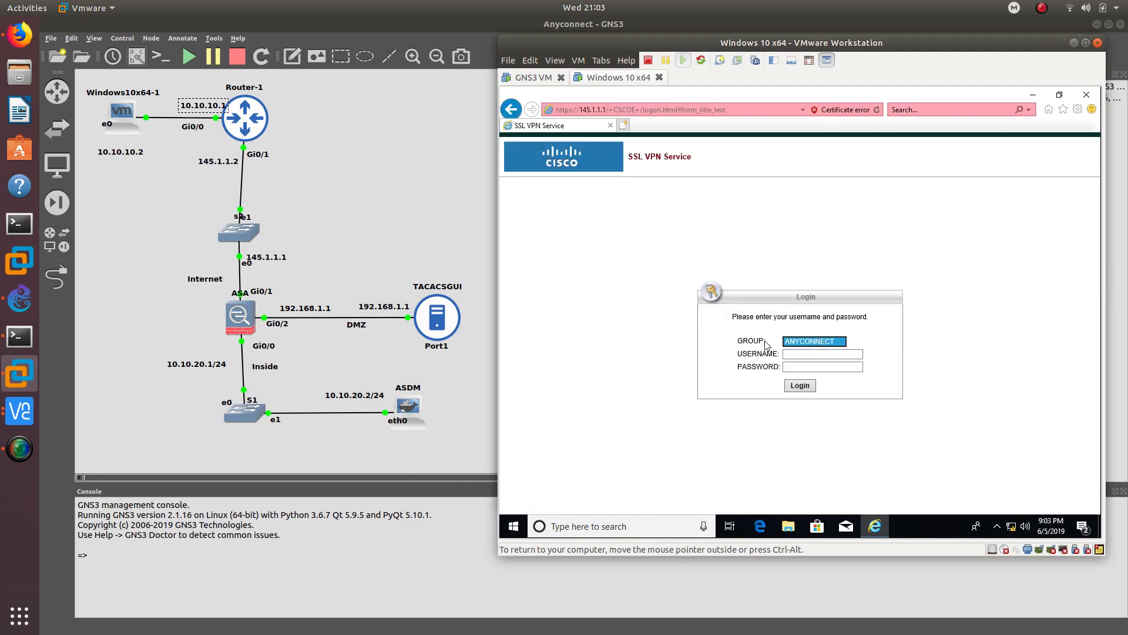
{"action": "left_click", "coordinate": [788, 354]}
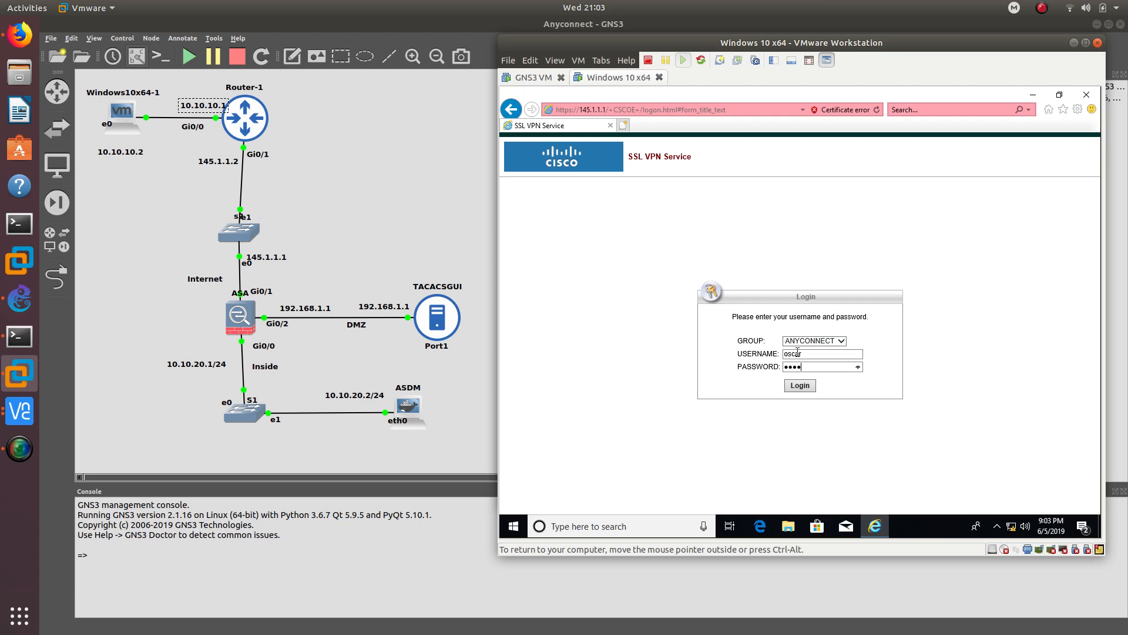
{"action": "left_click", "coordinate": [800, 387]}
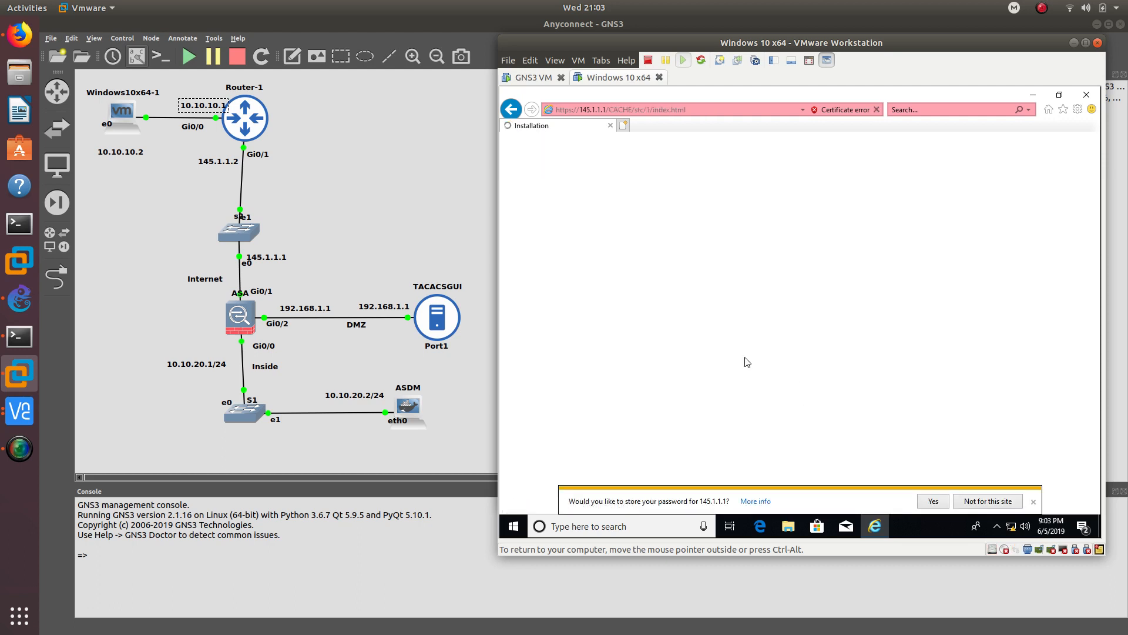
- Decline saving the password, allow the AnyConnect ActiveX install, and connect despite the untrusted certificate
{"action": "left_click", "coordinate": [997, 503]}
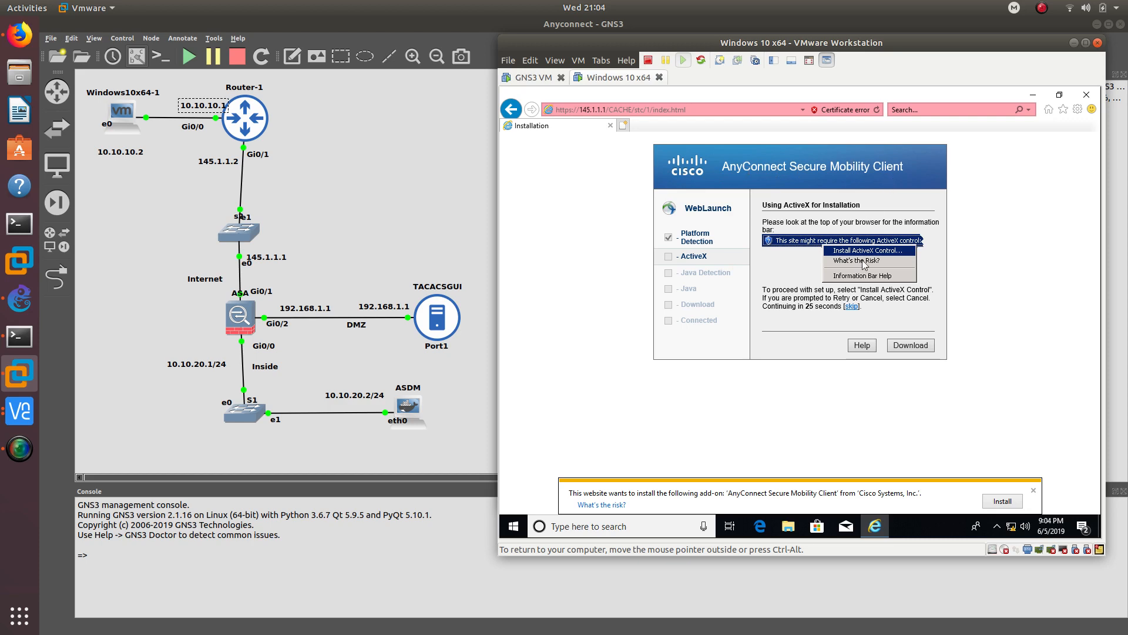
{"action": "left_click", "coordinate": [990, 502]}
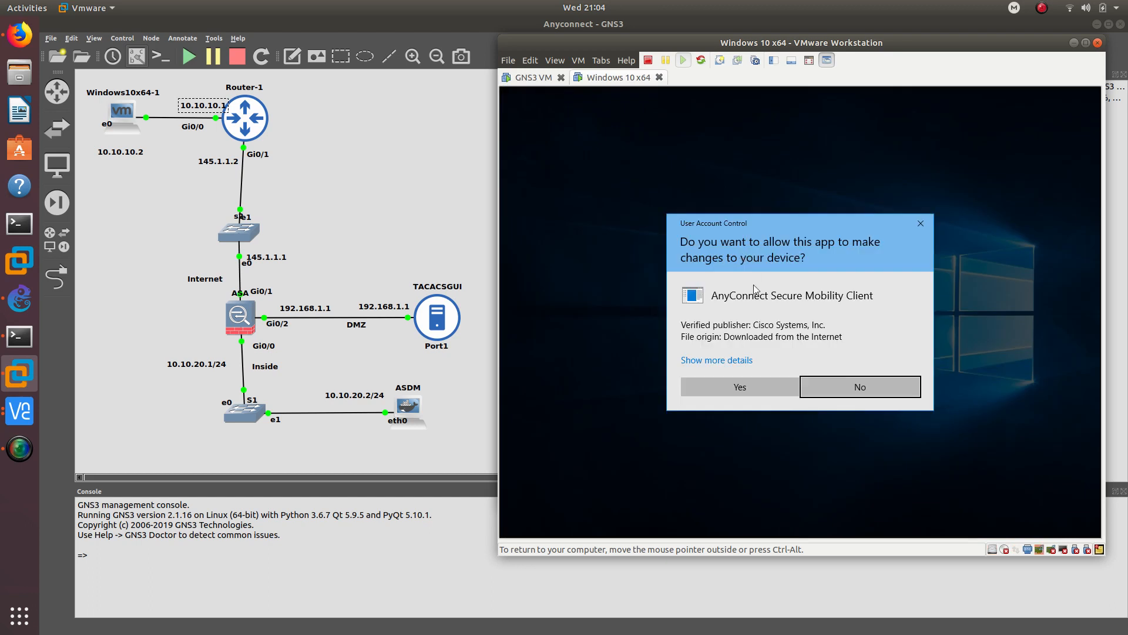
{"action": "left_click", "coordinate": [735, 388]}
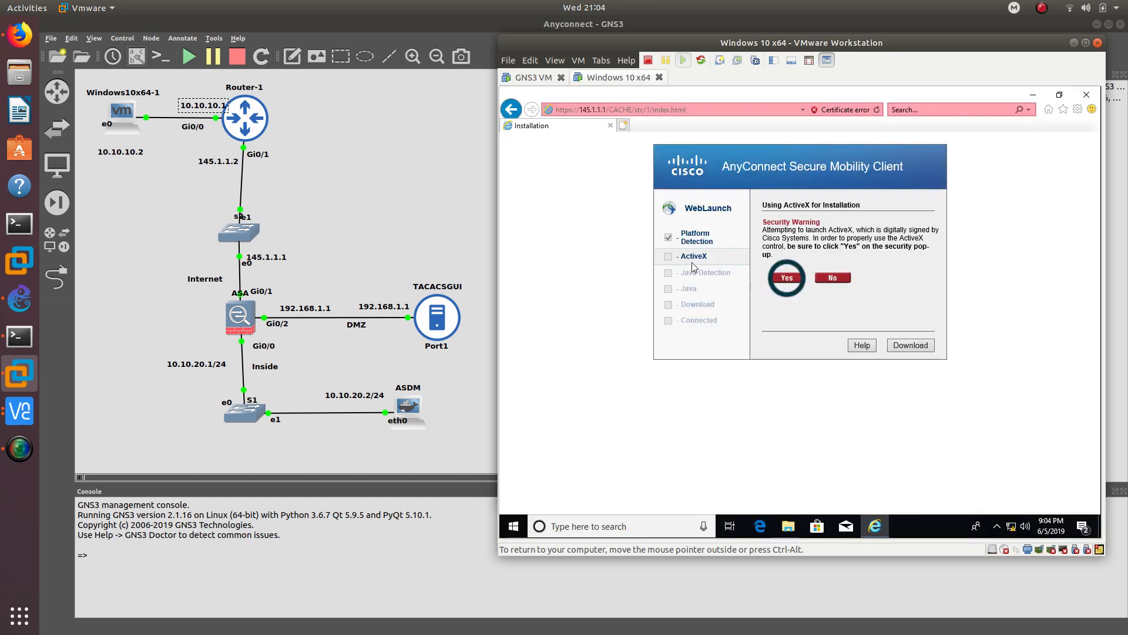
{"action": "left_click", "coordinate": [787, 278]}
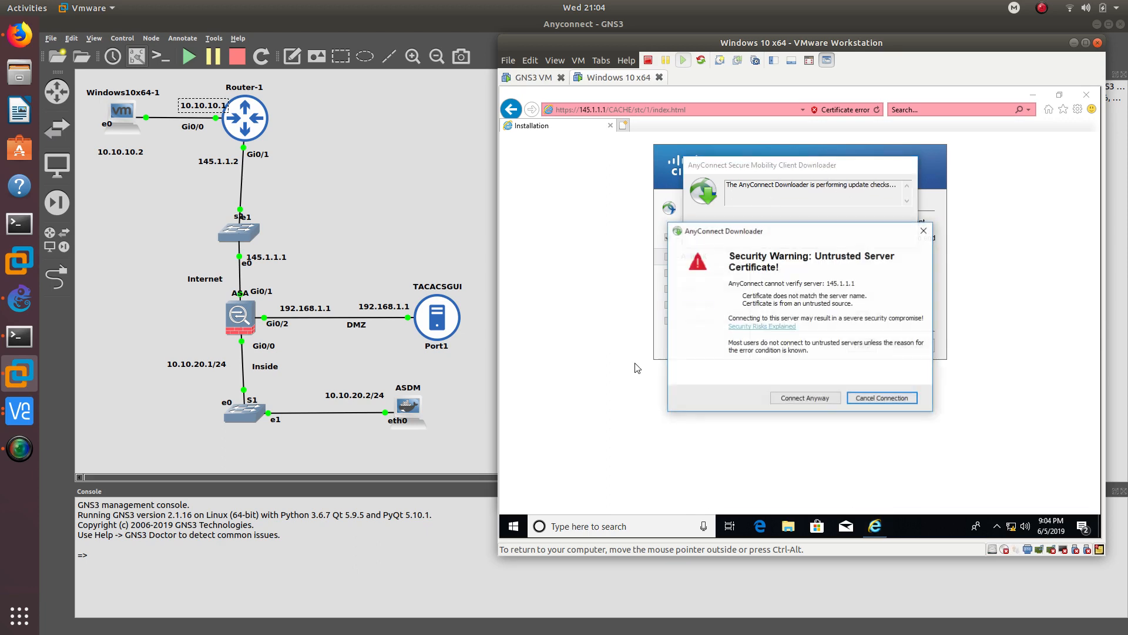
{"action": "left_click_drag", "start_coordinate": [756, 236], "coordinate": [712, 206]}
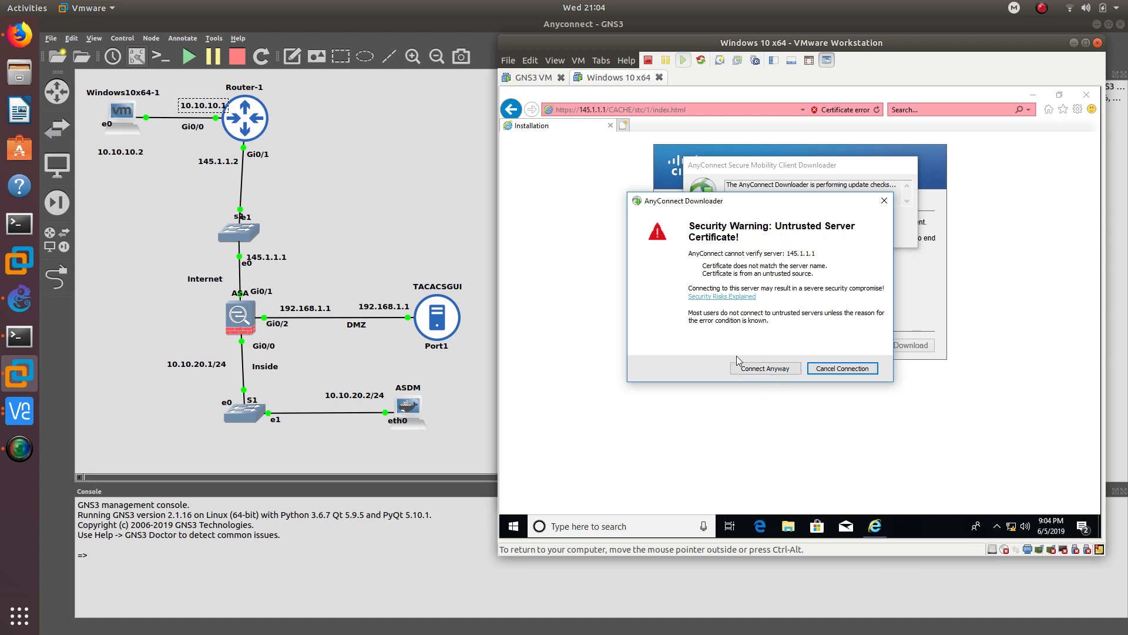
{"action": "left_click", "coordinate": [759, 369]}
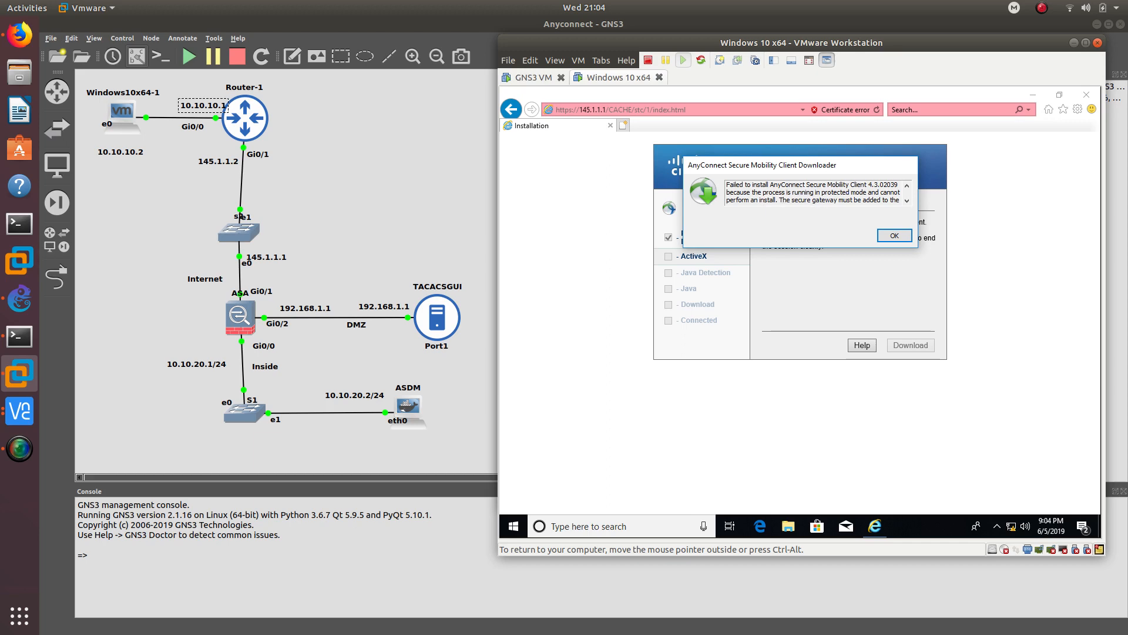
- Dismiss the install-failure message and search Windows for 'cisco', then close the search panel
{"action": "left_click", "coordinate": [894, 236]}
{"action": "left_click", "coordinate": [997, 526]}
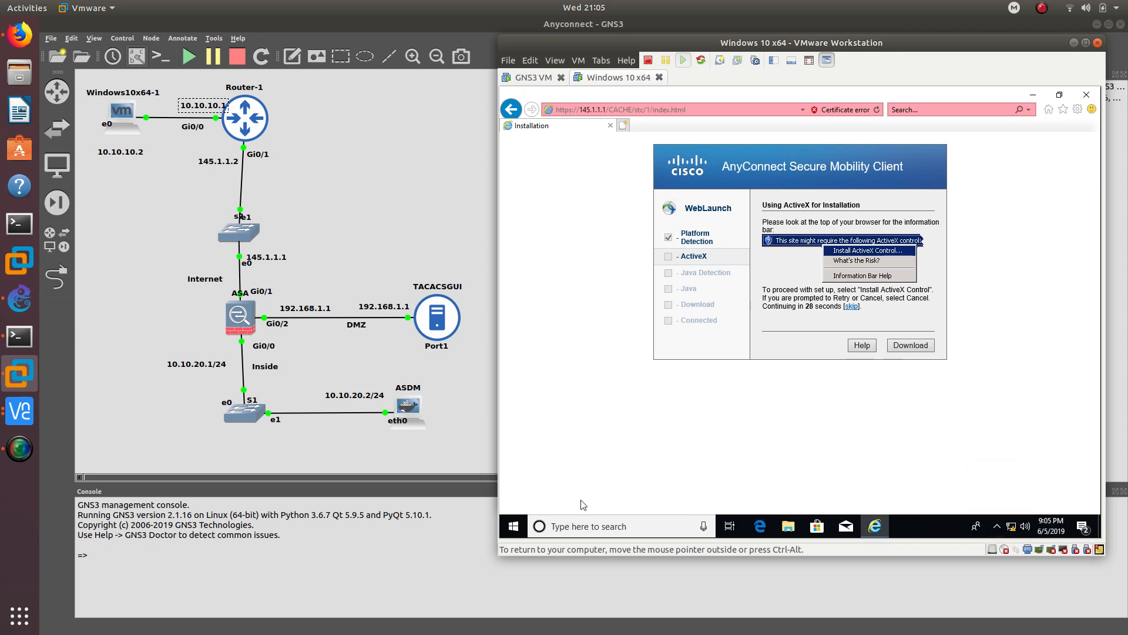
{"action": "left_click", "coordinate": [513, 526]}
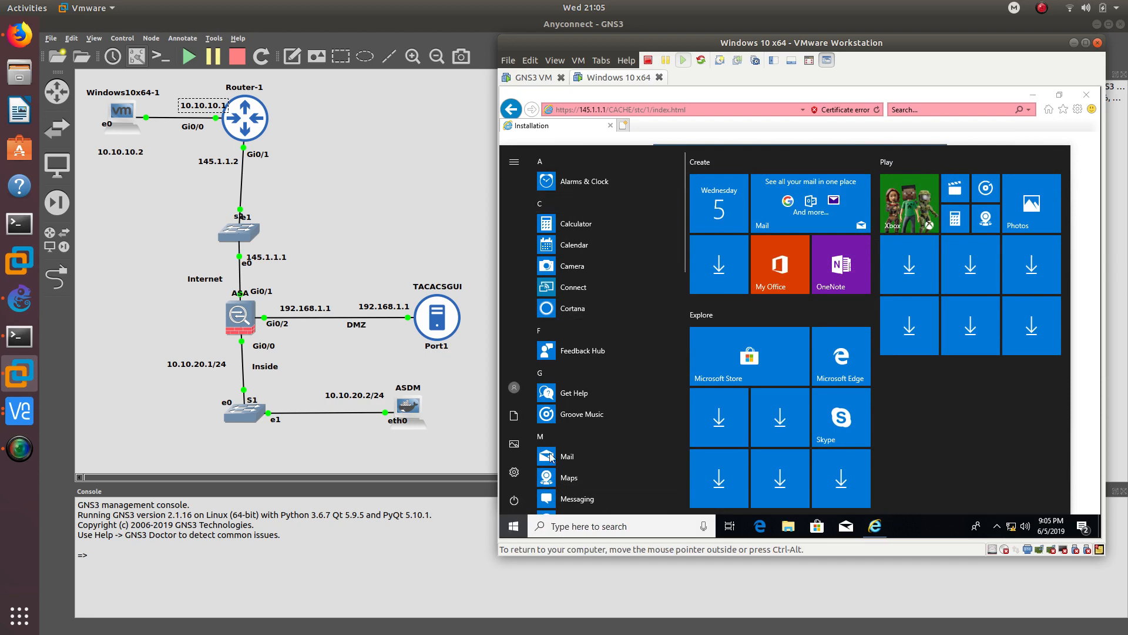
{"action": "scroll", "coordinate": [615, 338], "scroll_direction": "down", "scroll_amount": 5}
{"action": "scroll", "coordinate": [607, 349], "scroll_direction": "down", "scroll_amount": 5}
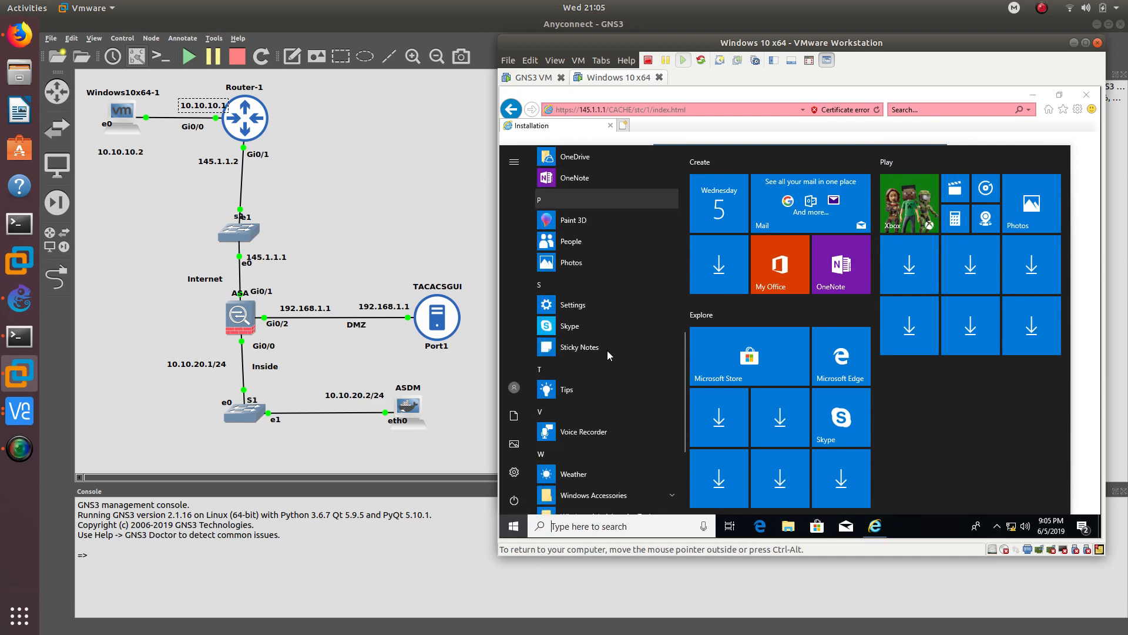
{"action": "scroll", "coordinate": [608, 402], "scroll_direction": "up", "scroll_amount": 10}
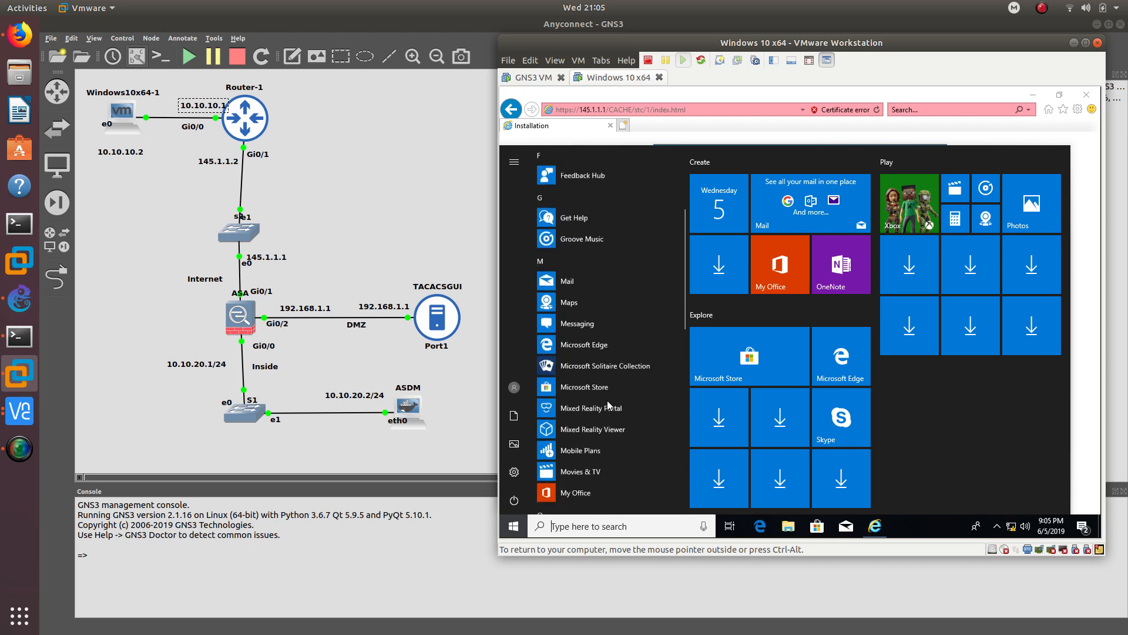
{"action": "left_click", "coordinate": [606, 526]}
{"action": "type", "text": "cisco"}
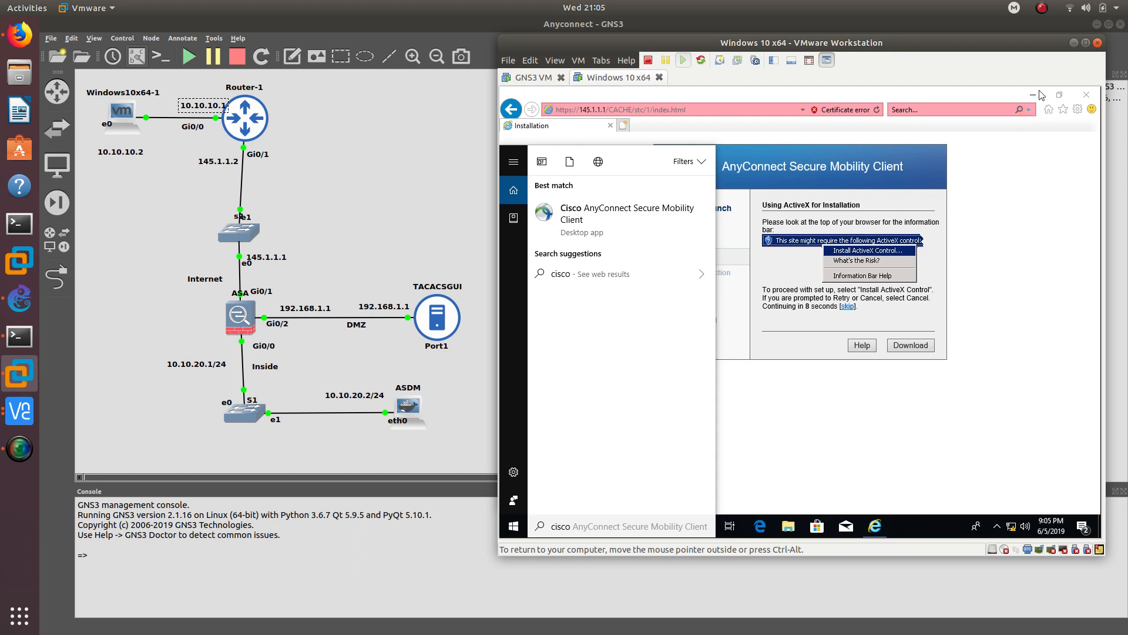
{"action": "left_click_drag", "start_coordinate": [1038, 46], "coordinate": [909, 52]}
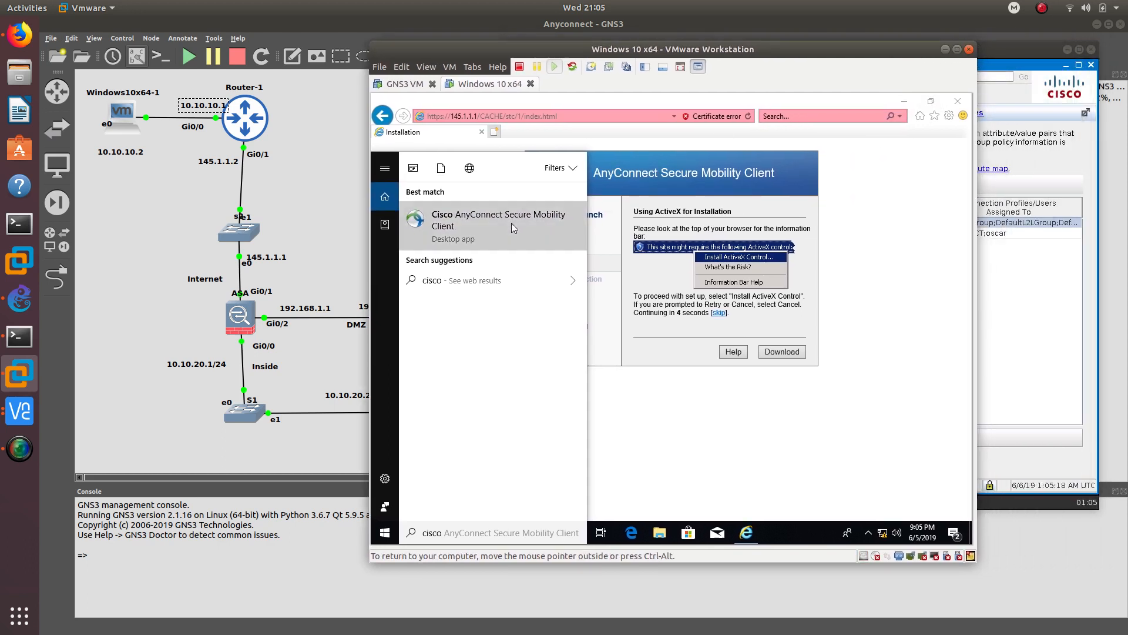
{"action": "left_click", "coordinate": [674, 412]}
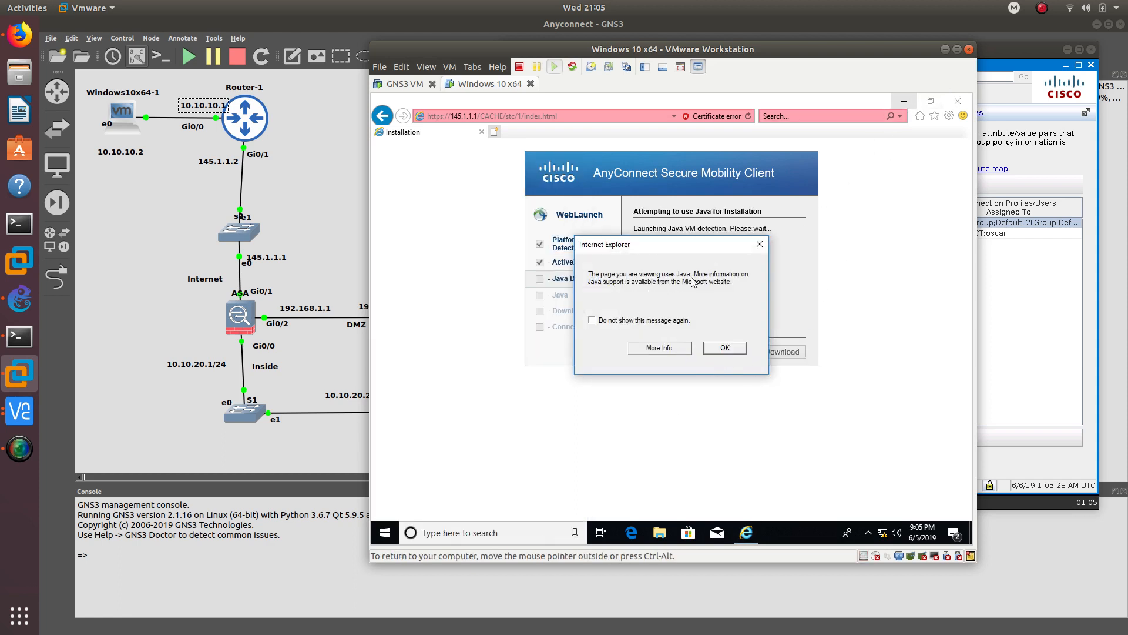
- Dismiss the Java support notice and bring up the Windows Start menu
{"action": "left_click", "coordinate": [726, 348]}
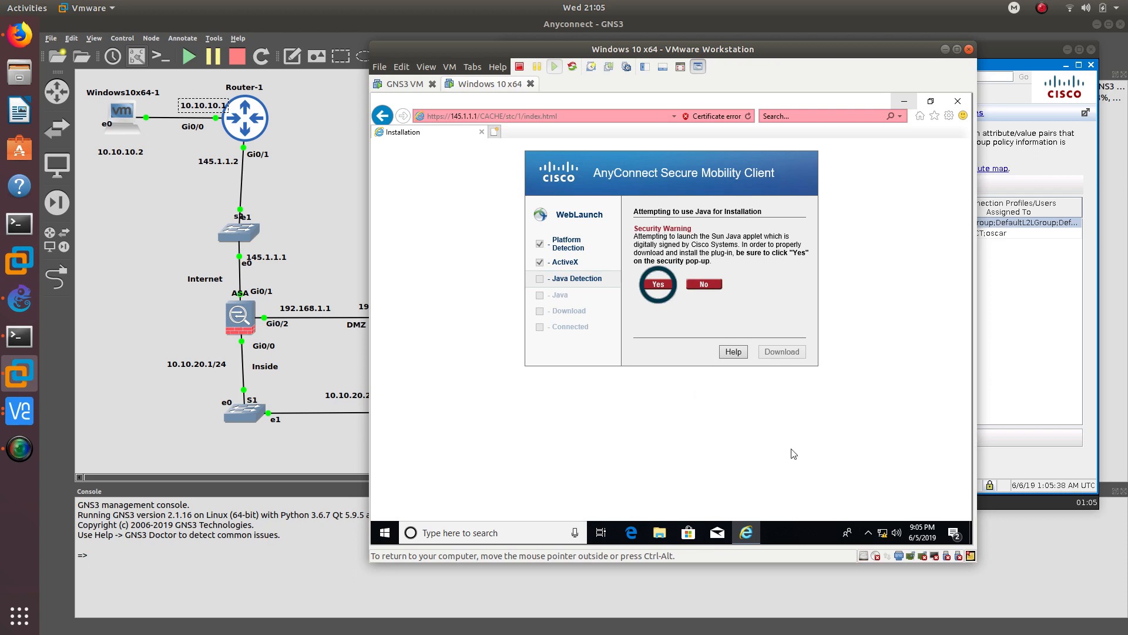
{"action": "left_click", "coordinate": [869, 532]}
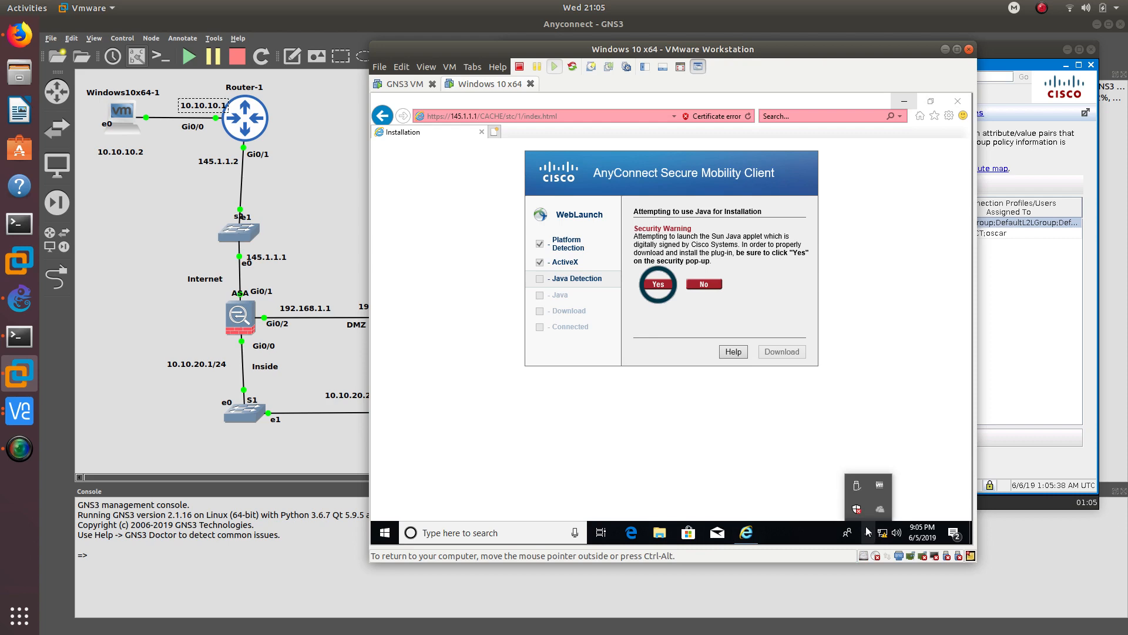
{"action": "left_click", "coordinate": [385, 532]}
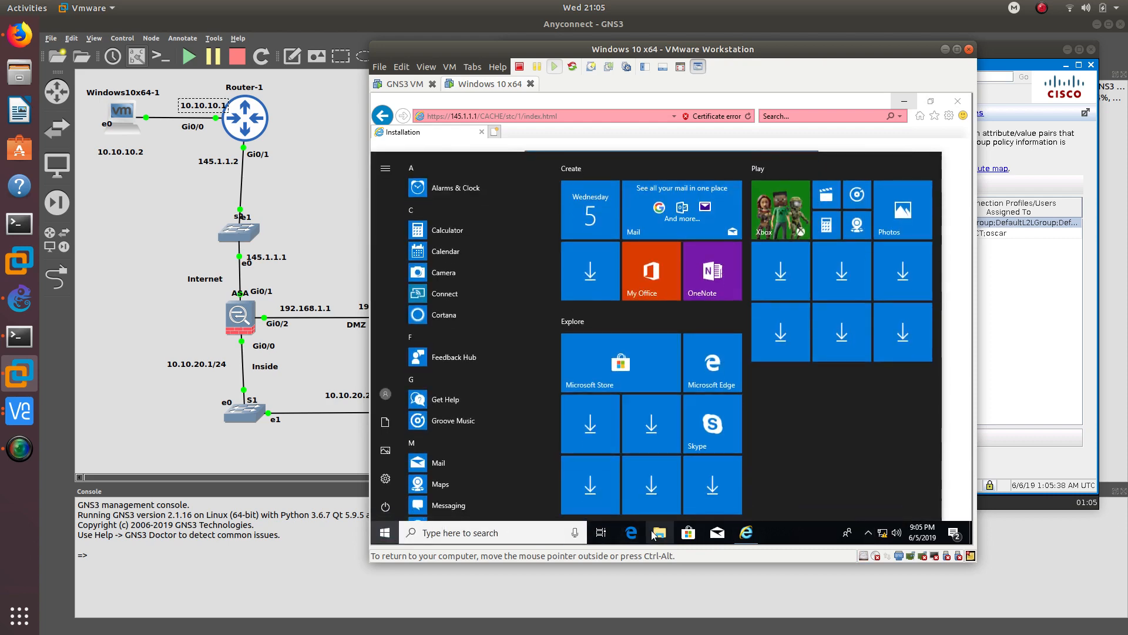
- Check in File Explorer that C:\Program Files (x86)\Cisco is empty, then close Explorer
{"action": "left_click", "coordinate": [658, 533]}
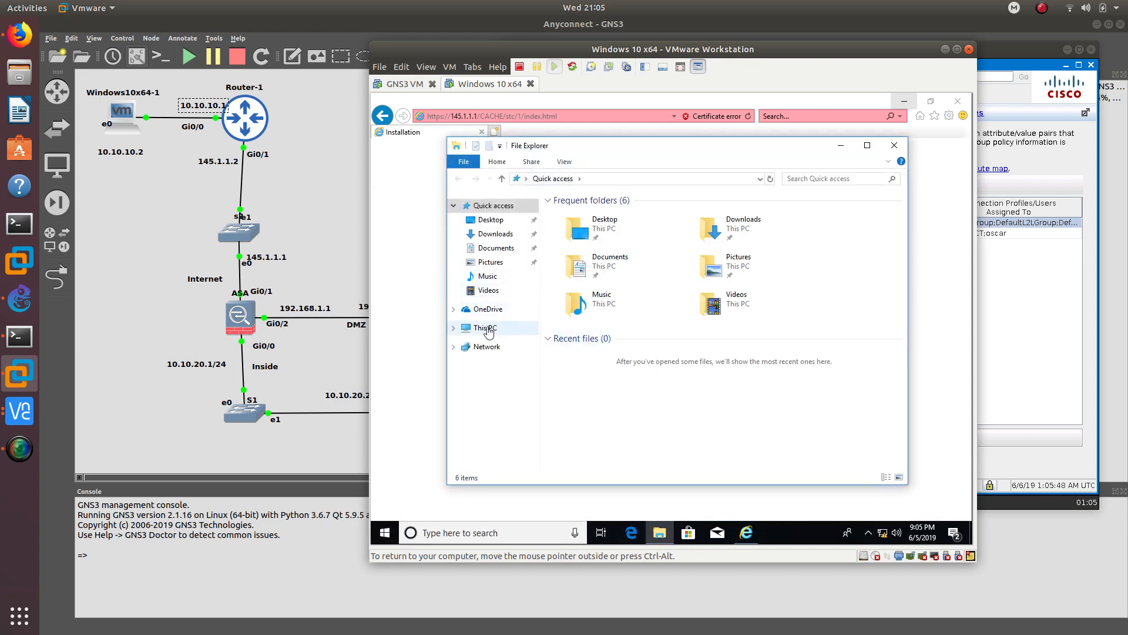
{"action": "left_click", "coordinate": [485, 328]}
{"action": "double_click", "coordinate": [614, 378]}
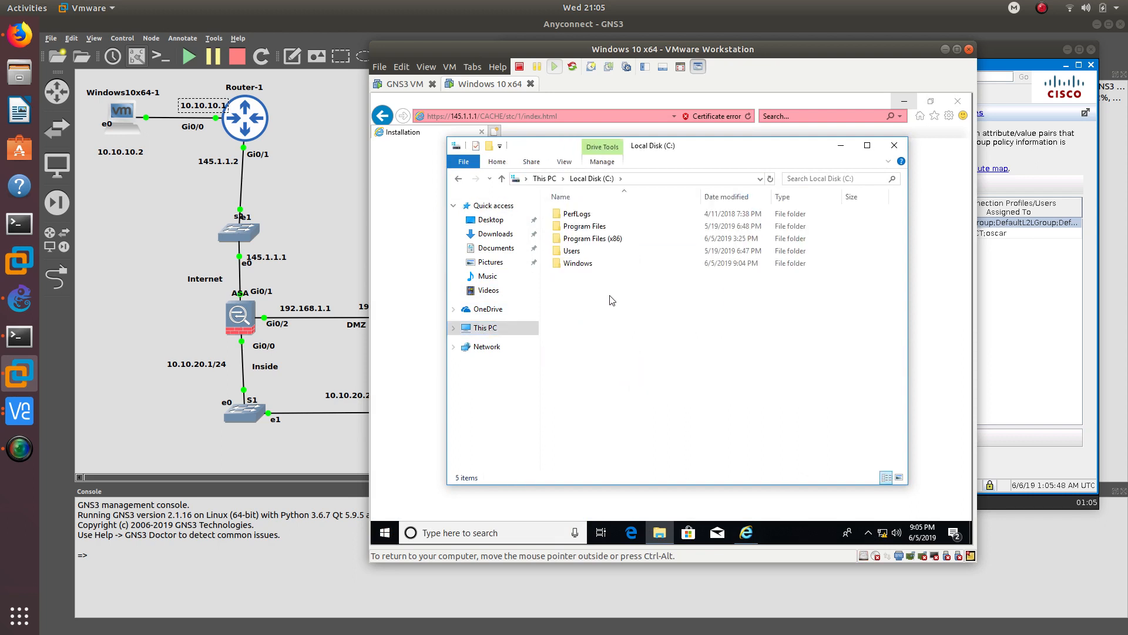
{"action": "double_click", "coordinate": [593, 226]}
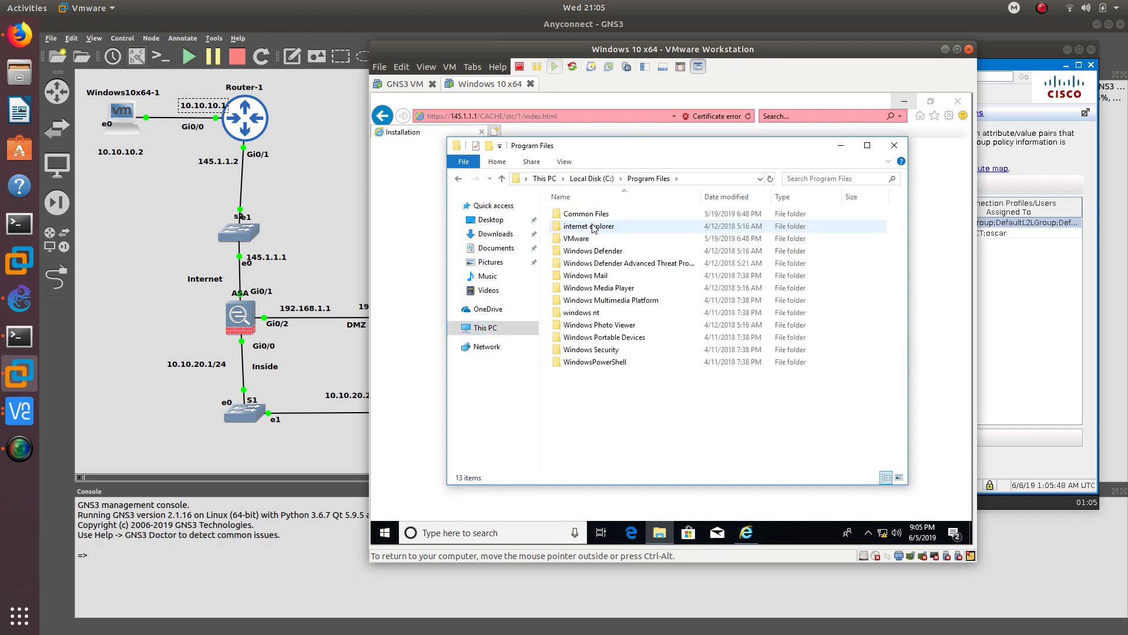
{"action": "double_click", "coordinate": [588, 214]}
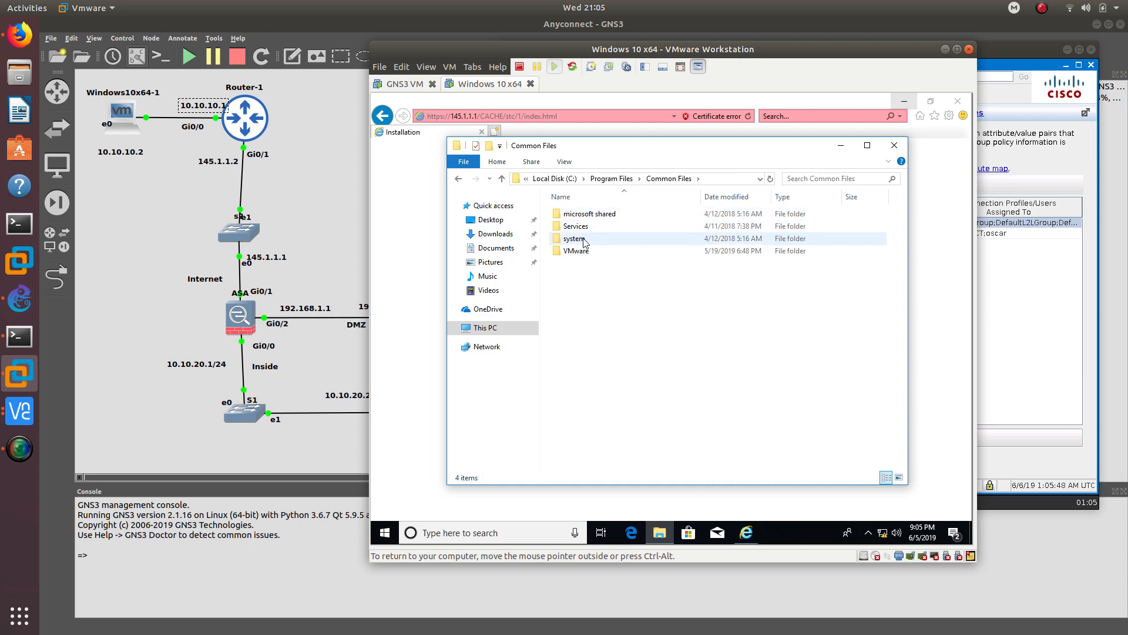
{"action": "key", "text": "alt+Left"}
{"action": "key", "text": "alt+Left"}
{"action": "double_click", "coordinate": [584, 238]}
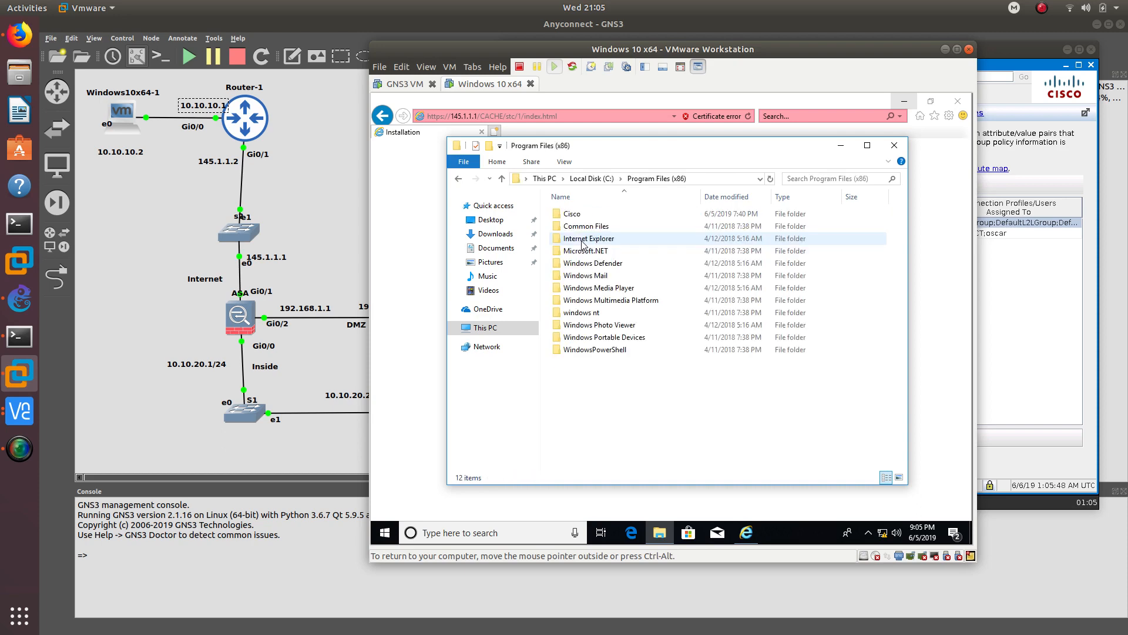
{"action": "double_click", "coordinate": [587, 215]}
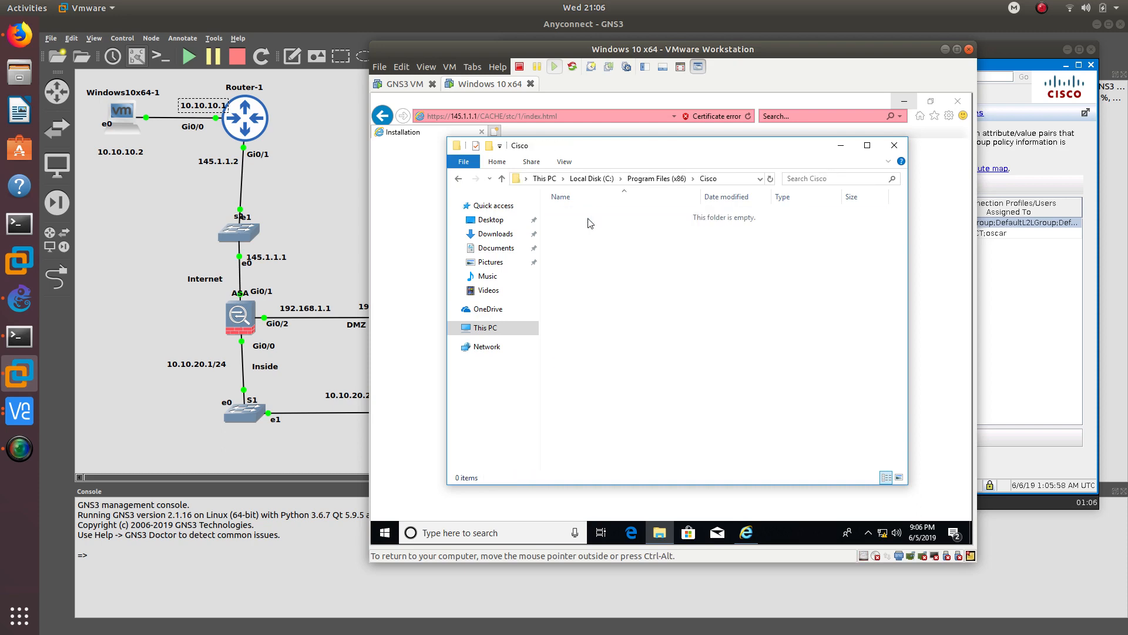
{"action": "left_click", "coordinate": [463, 180]}
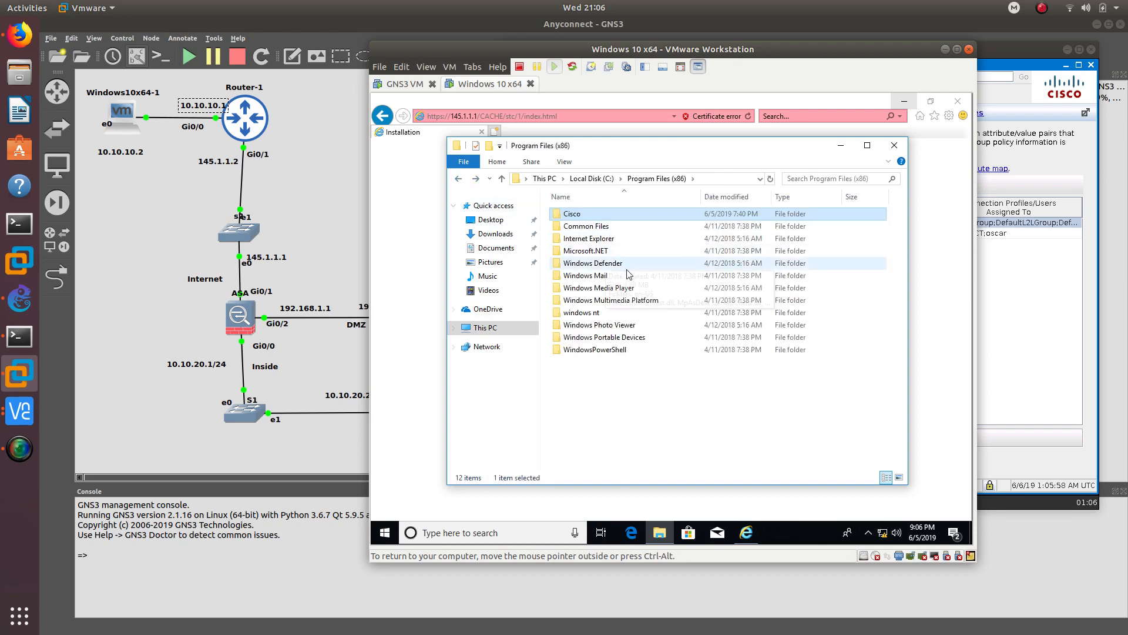
{"action": "left_click", "coordinate": [894, 146]}
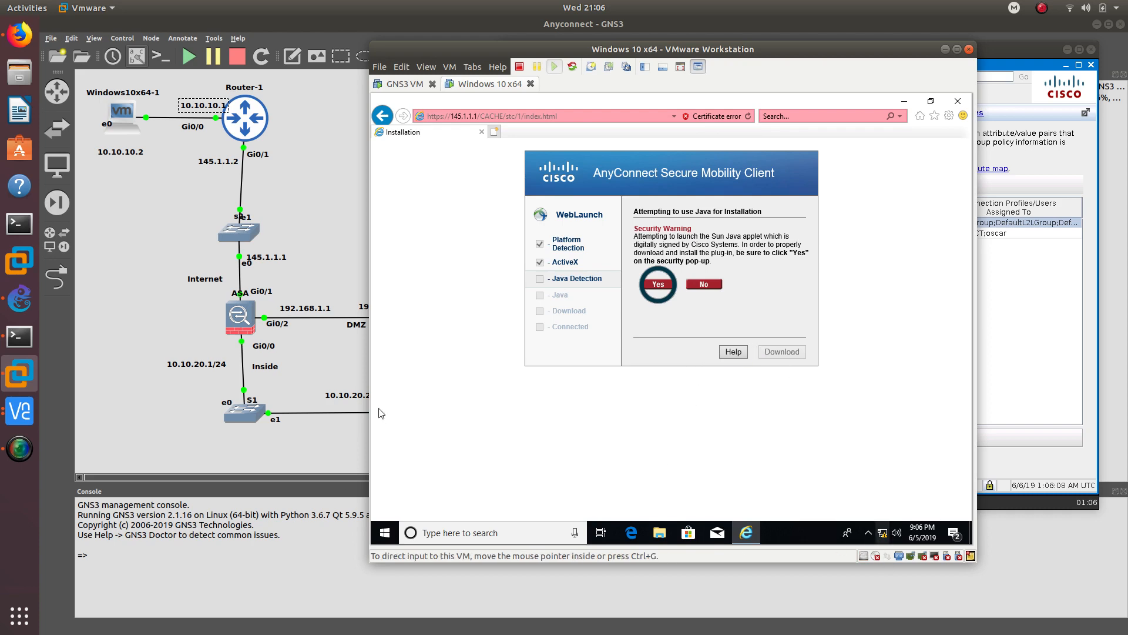
- Search Windows for 'cisco', then close the Edge web search and Internet Explorer windows
{"action": "left_click", "coordinate": [385, 533]}
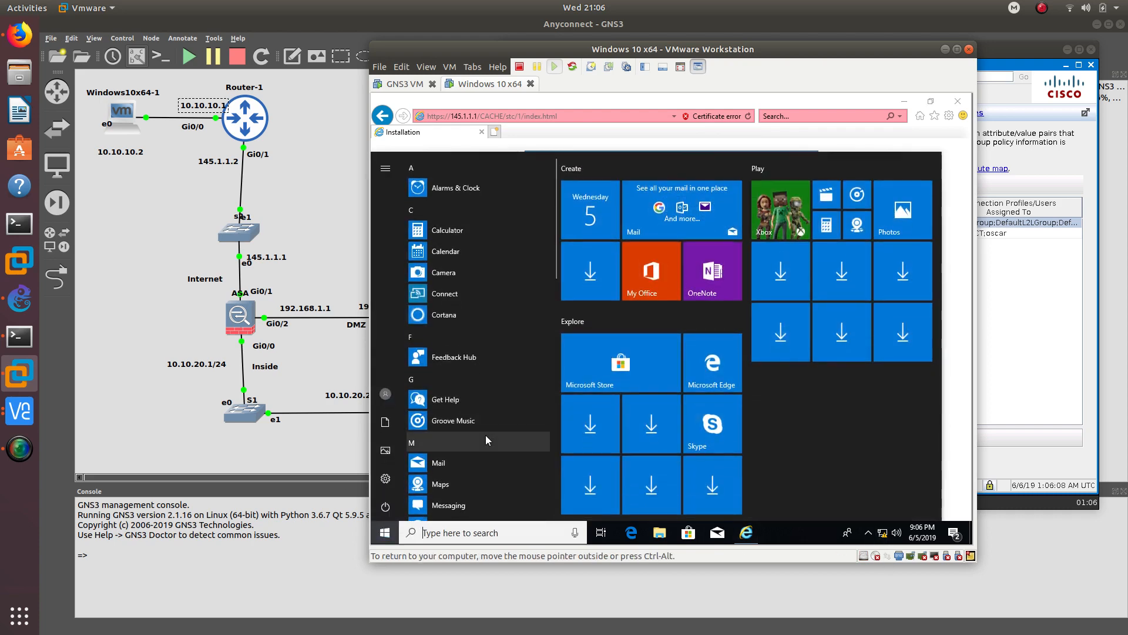
{"action": "type", "text": "ciso"}
{"action": "key", "text": "Return"}
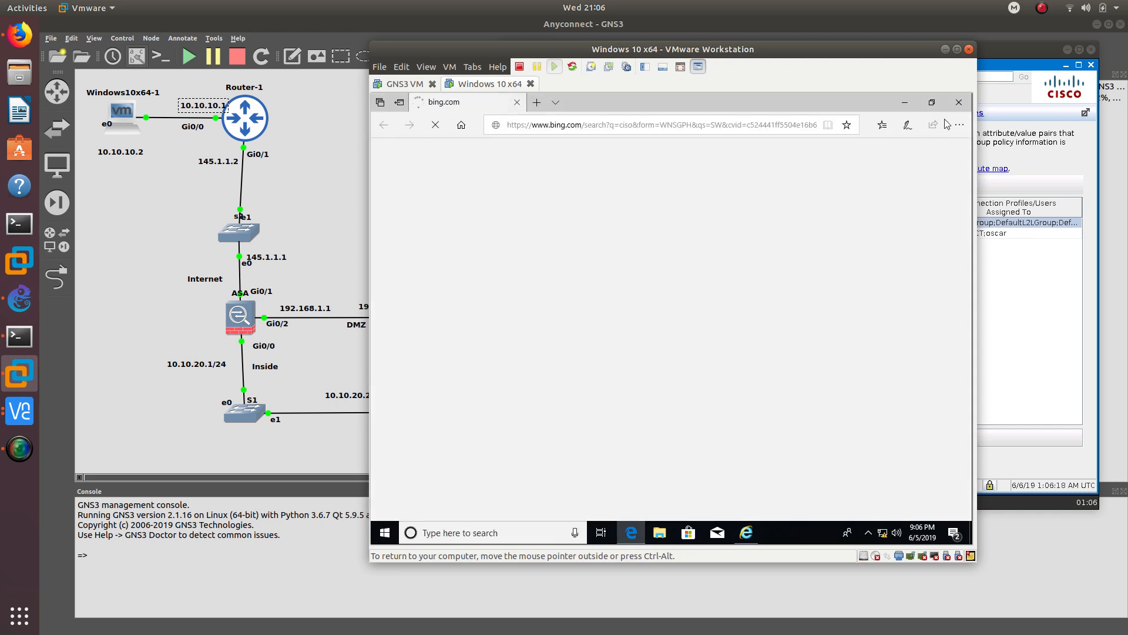
{"action": "left_click", "coordinate": [964, 103]}
{"action": "key", "text": "super"}
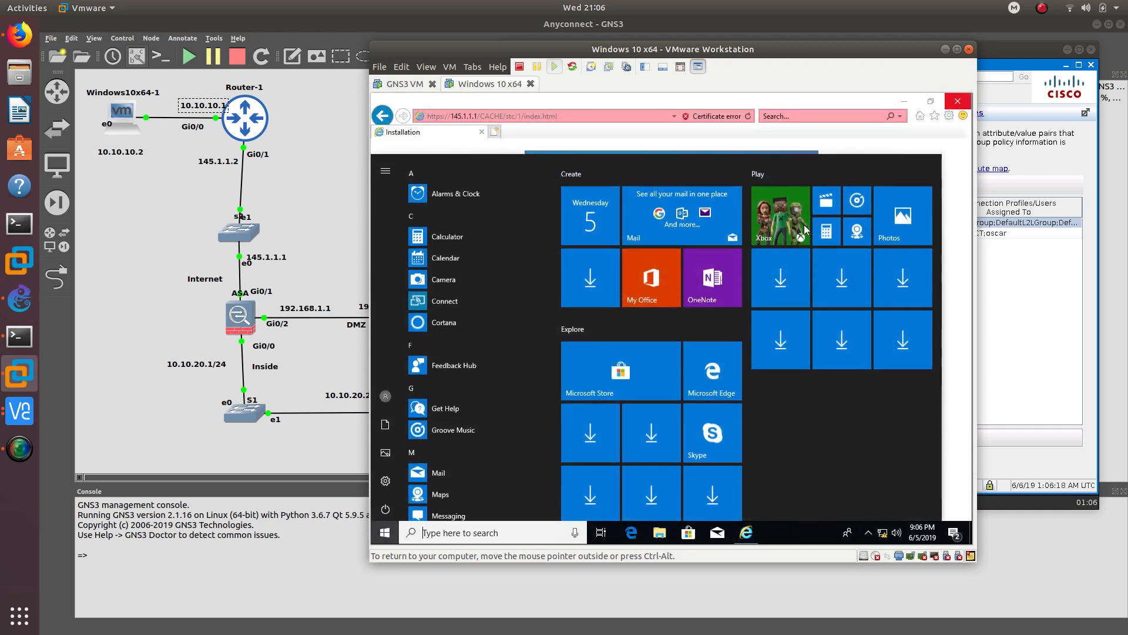
{"action": "type", "text": "cisco"}
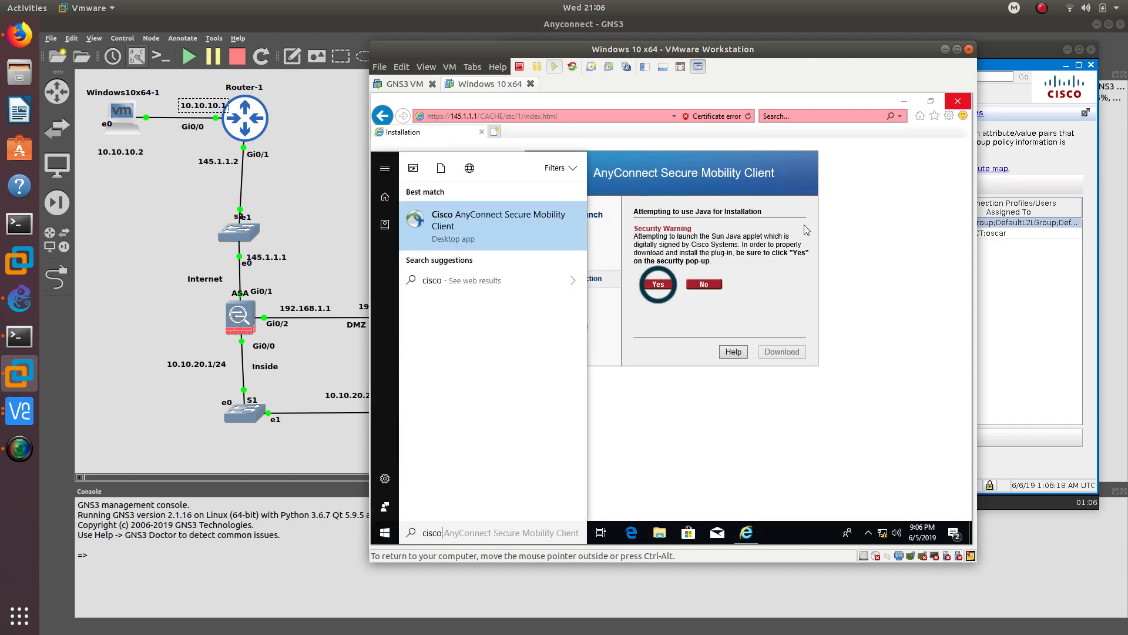
{"action": "left_click", "coordinate": [512, 238]}
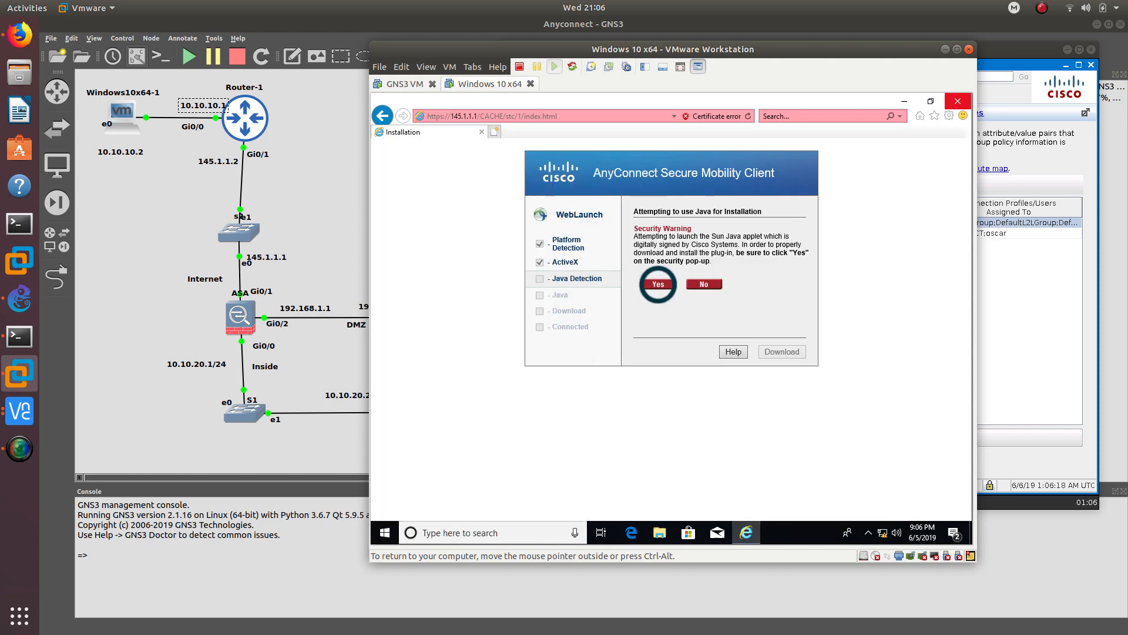
{"action": "left_click", "coordinate": [958, 101]}
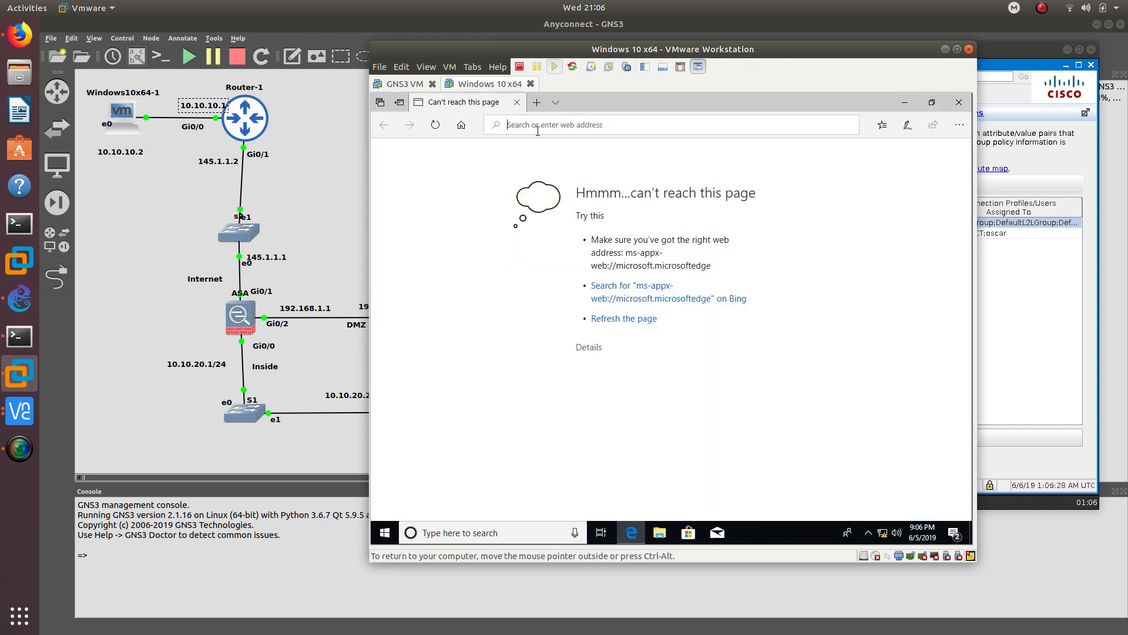
{"action": "type", "text": "htt"}
{"action": "key", "text": "Return"}
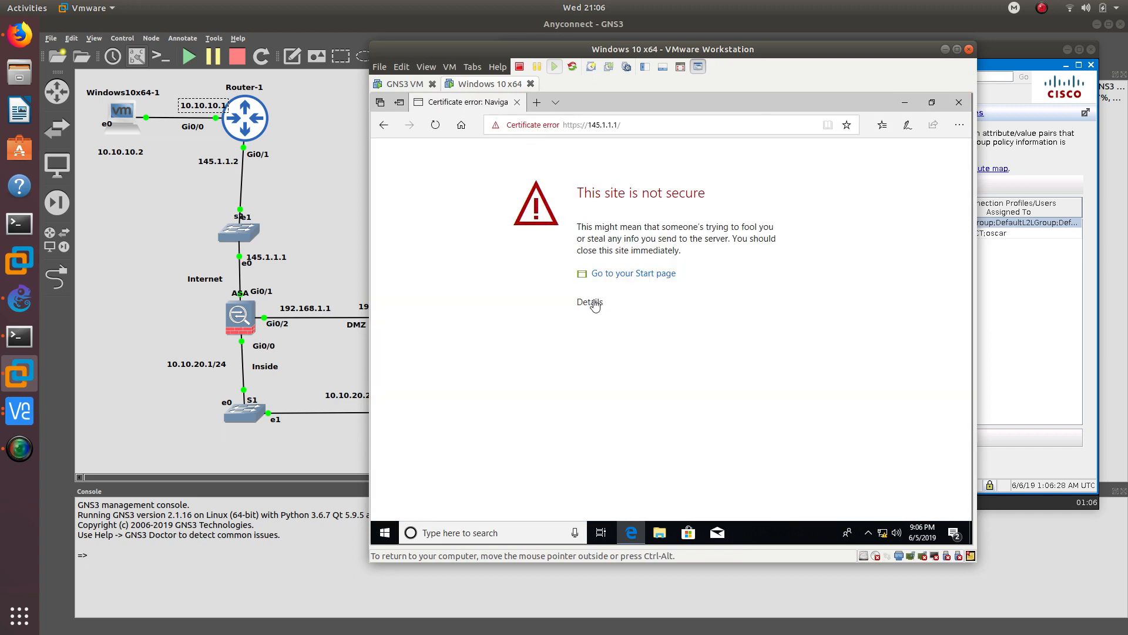
{"action": "left_click", "coordinate": [591, 302]}
{"action": "left_click", "coordinate": [610, 416]}
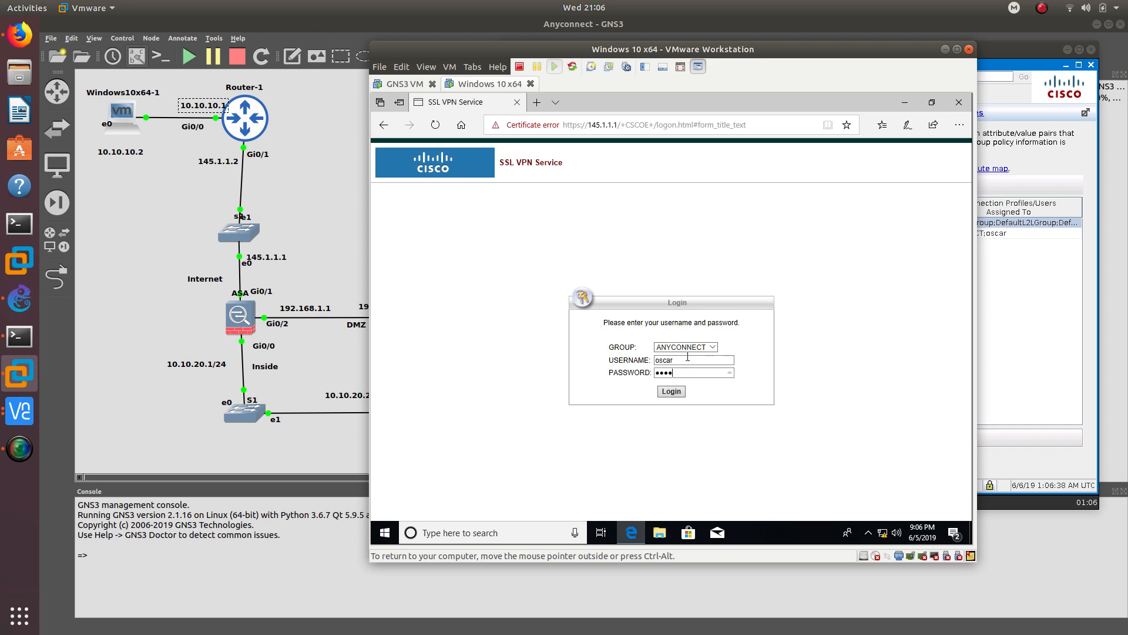
{"action": "left_click", "coordinate": [671, 391]}
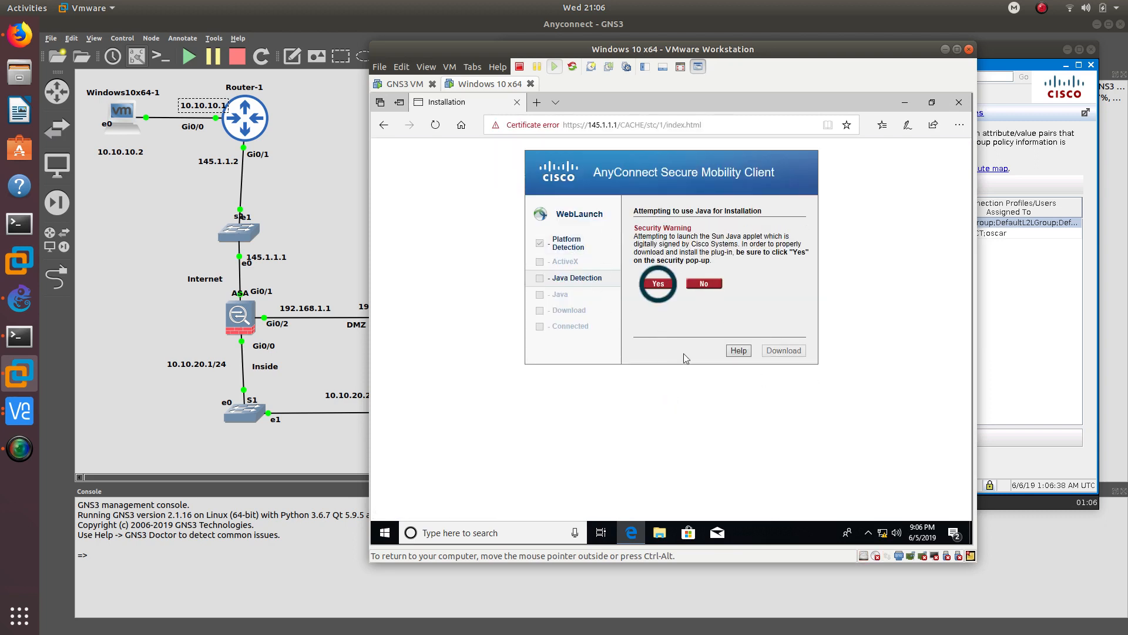
- Download the anyconnect-win-4.3.02039-web-deploy-k9 installer from the Manual Installation page and run it
{"action": "key", "text": "ctrl+alt"}
{"action": "left_click_drag", "start_coordinate": [652, 50], "coordinate": [596, 50]}
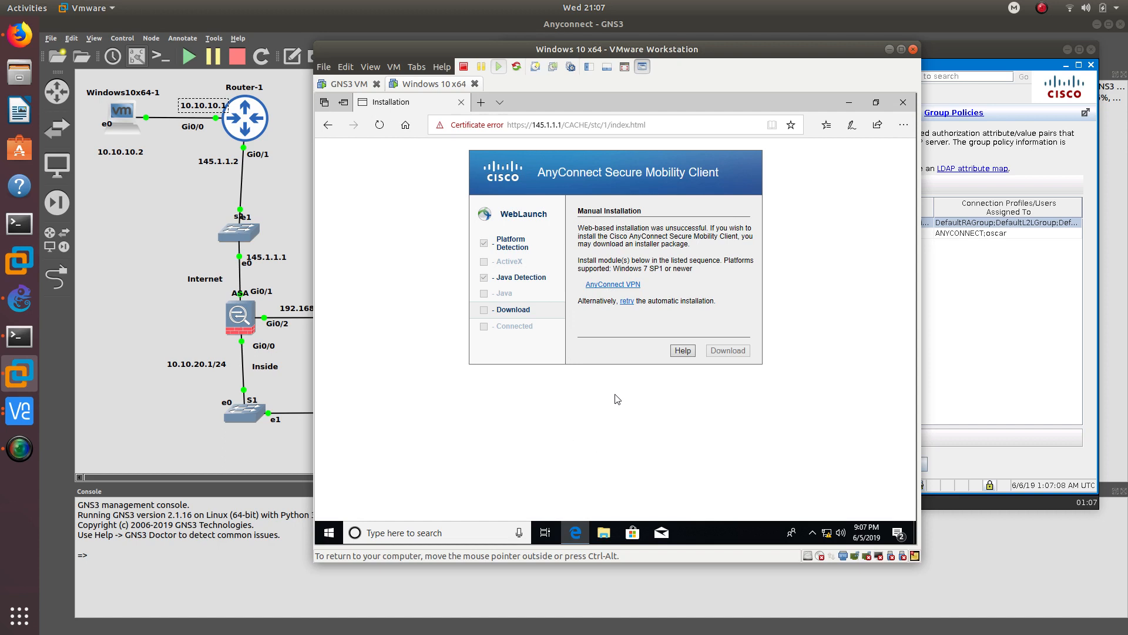
{"action": "left_click", "coordinate": [619, 288]}
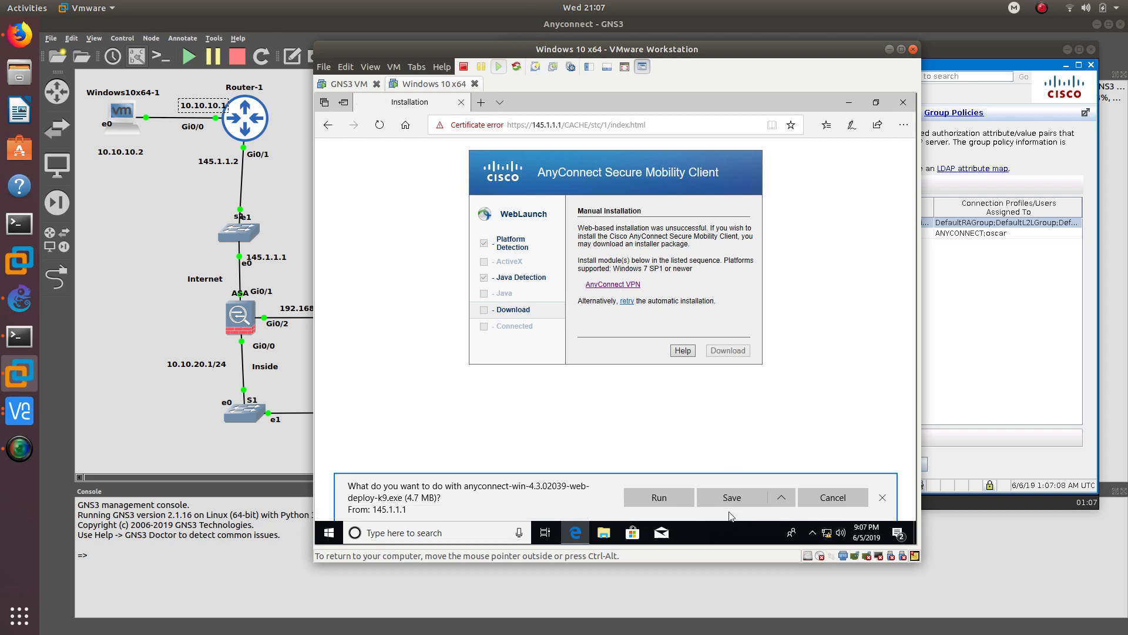
{"action": "left_click", "coordinate": [673, 499]}
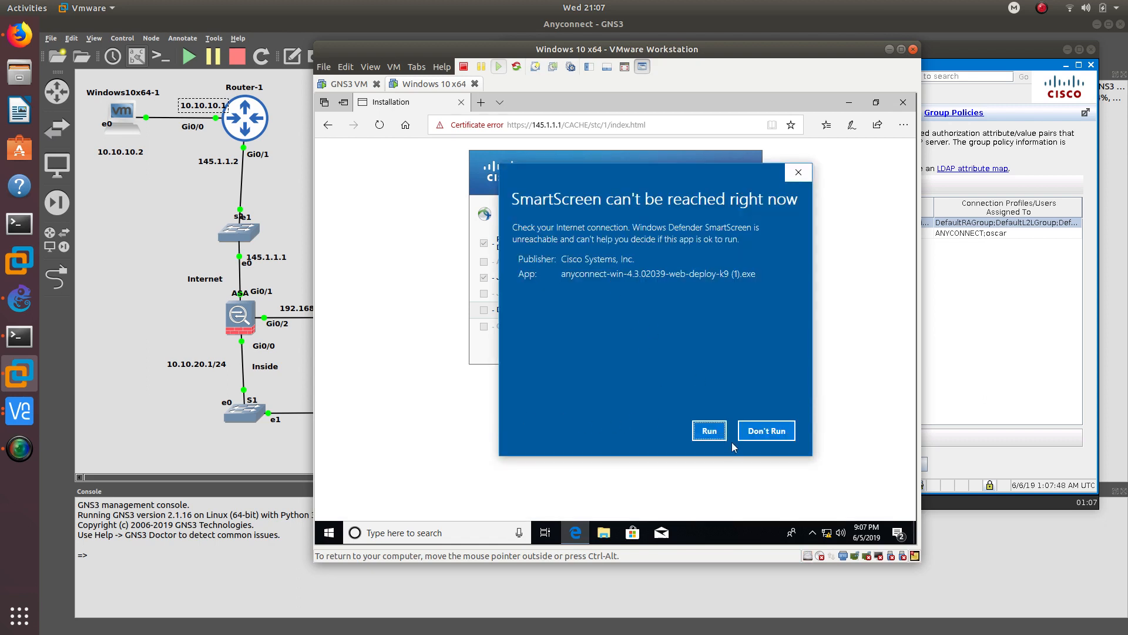
- Allow the installer past SmartScreen, accept the licence, and install the AnyConnect client
{"action": "left_click", "coordinate": [709, 432]}
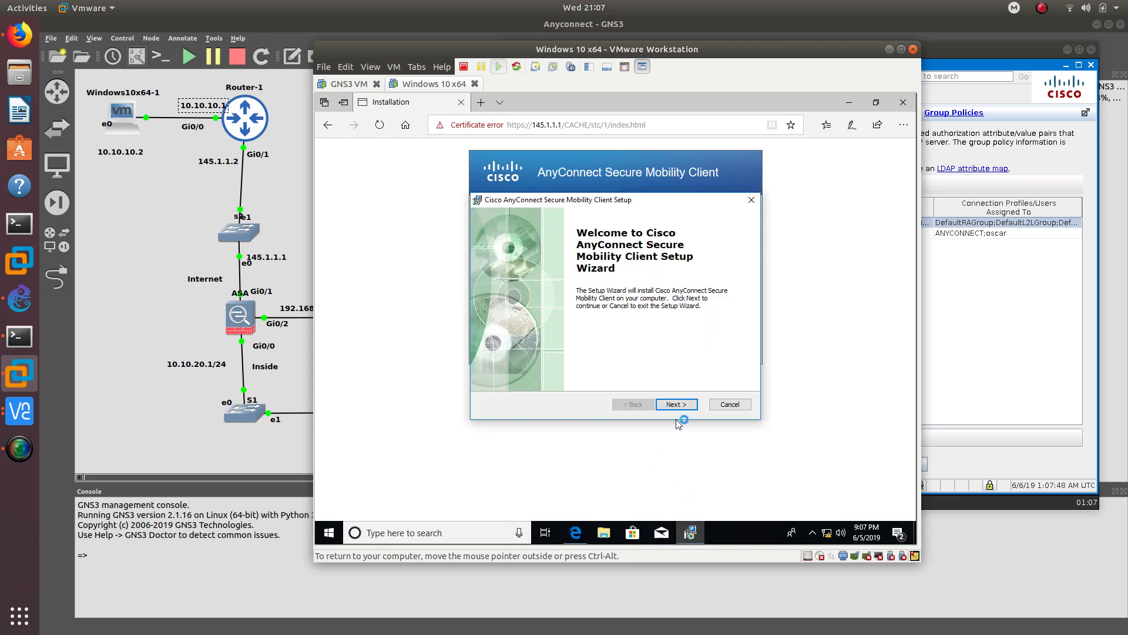
{"action": "left_click", "coordinate": [674, 404]}
{"action": "left_click", "coordinate": [583, 360]}
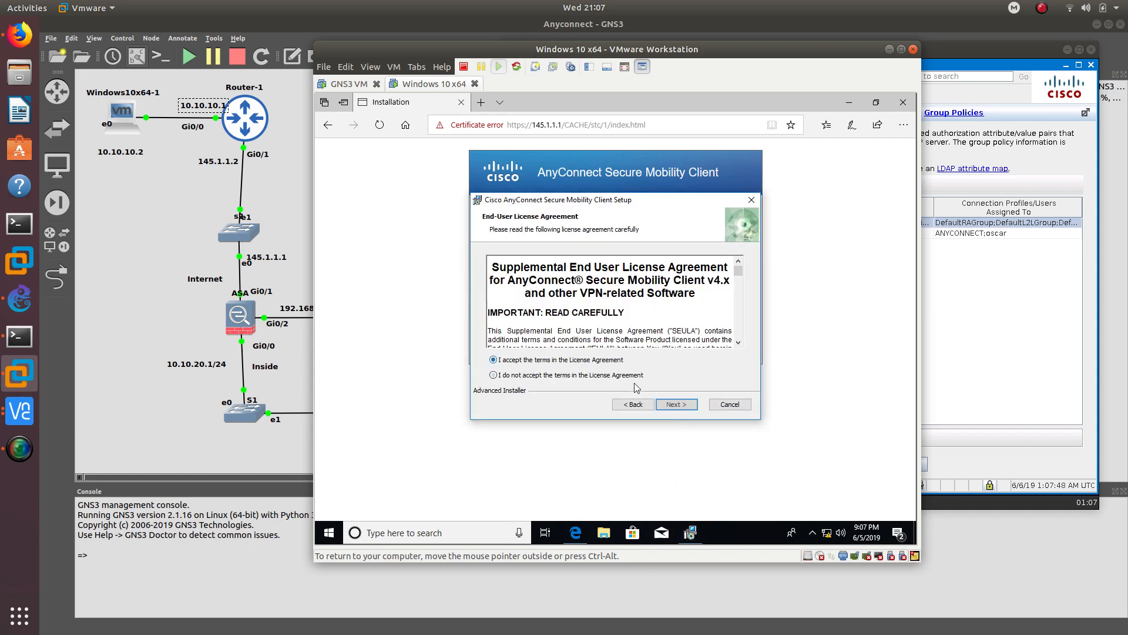
{"action": "left_click", "coordinate": [676, 404]}
{"action": "left_click", "coordinate": [676, 404]}
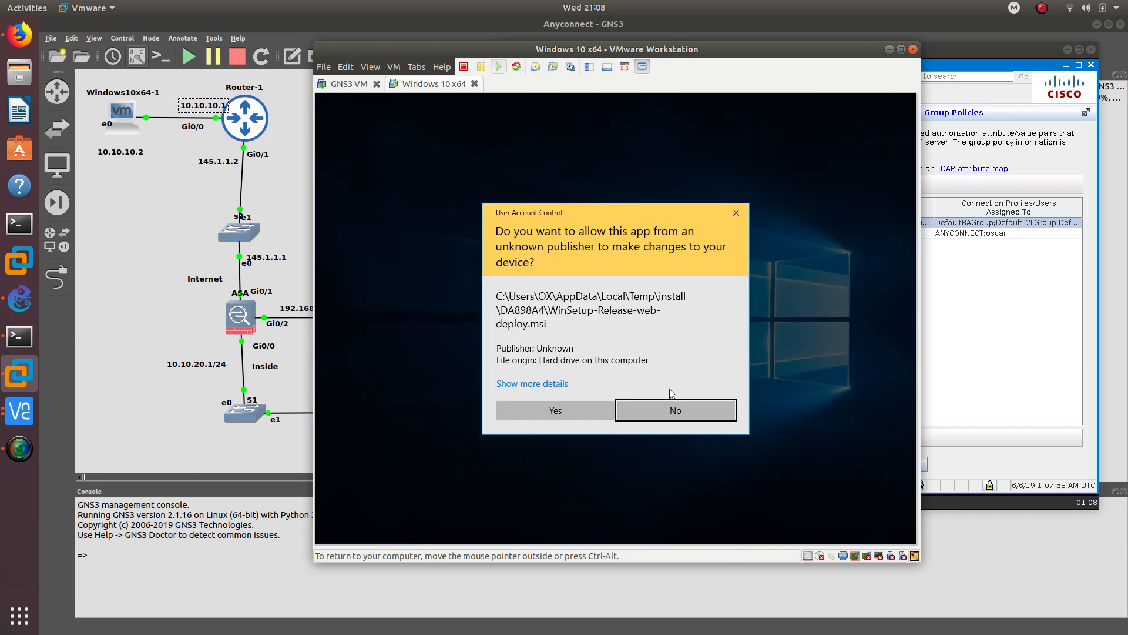
{"action": "left_click", "coordinate": [572, 417]}
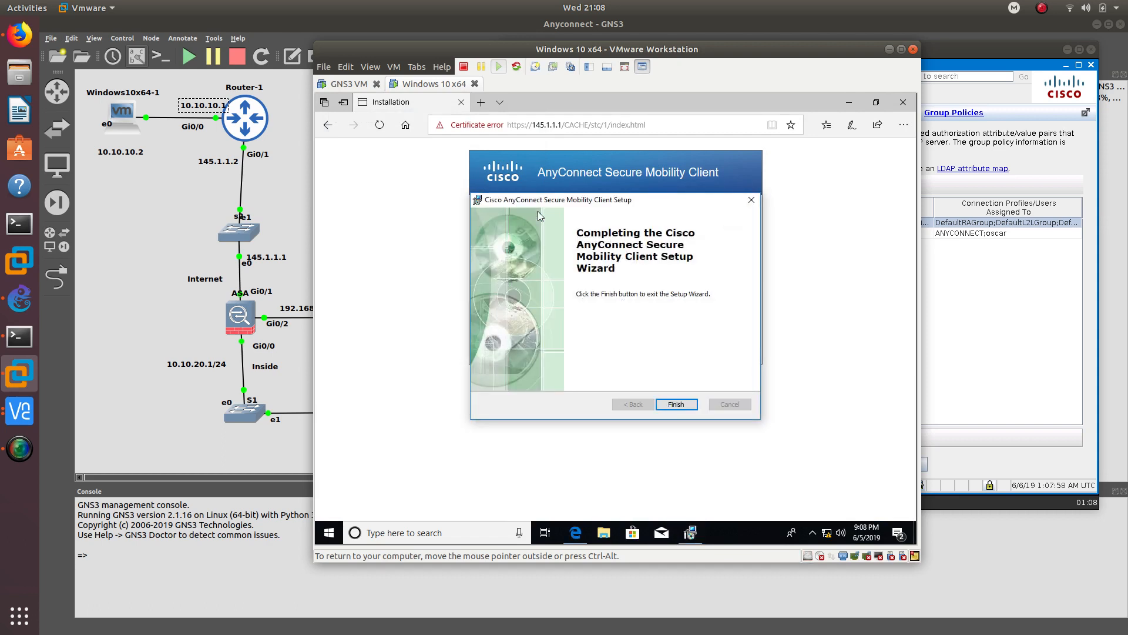
- Finish the AnyConnect setup wizard and open the Start menu
{"action": "left_click", "coordinate": [665, 405]}
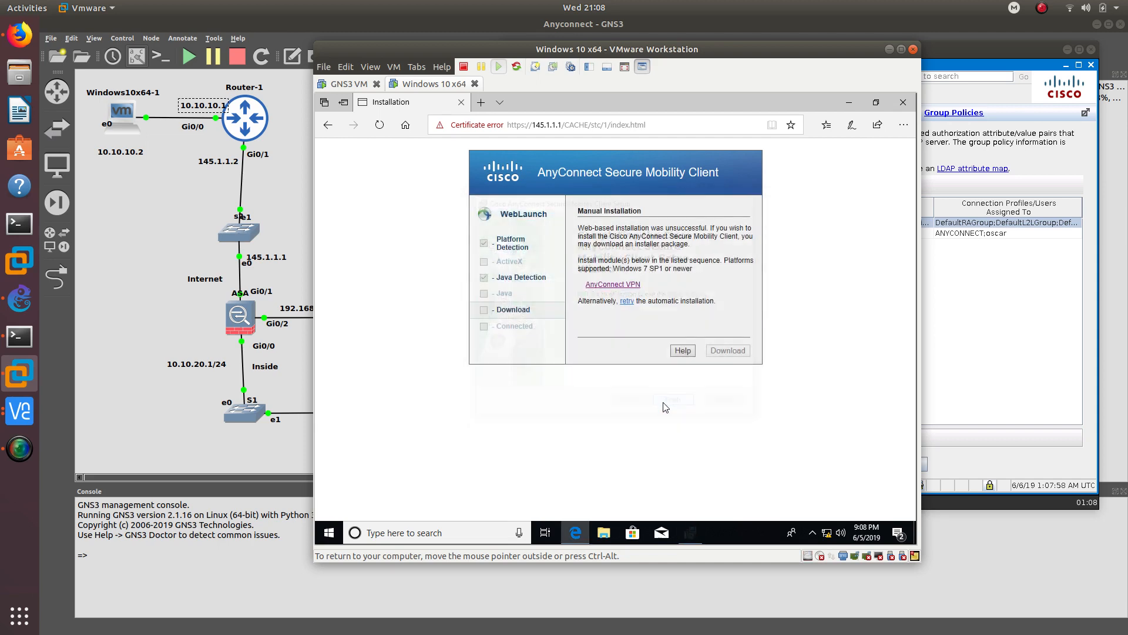
{"action": "left_click", "coordinate": [812, 533]}
{"action": "left_click", "coordinate": [327, 532]}
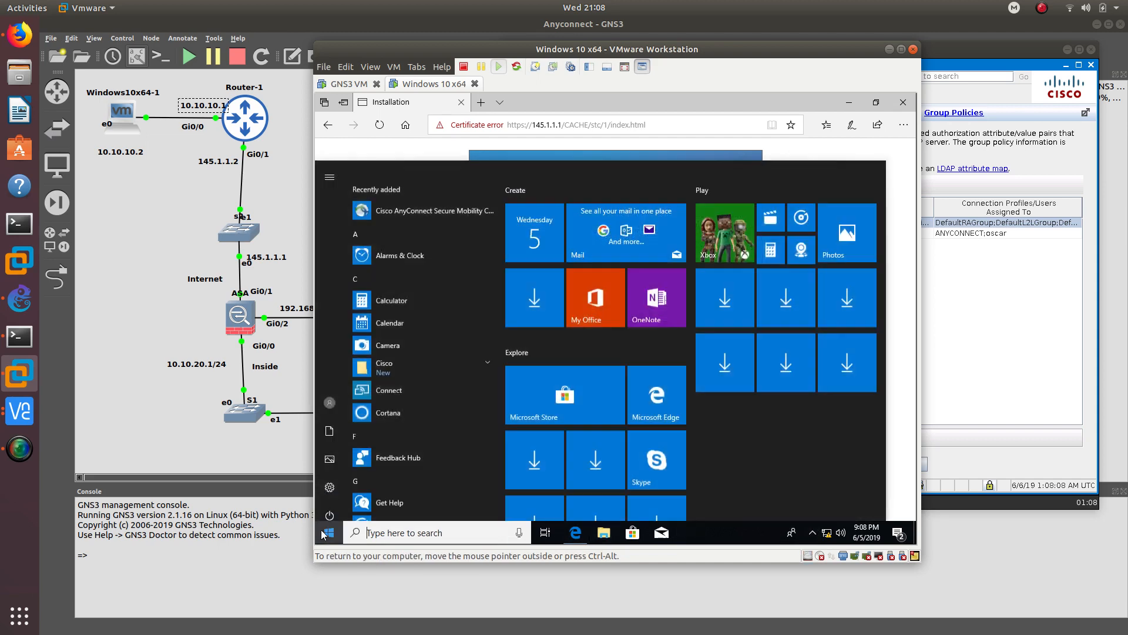
- Launch Cisco AnyConnect from a 'cisco' search, connect to 145.1.1.1, and bring ASDM forward
{"action": "type", "text": "cisco"}
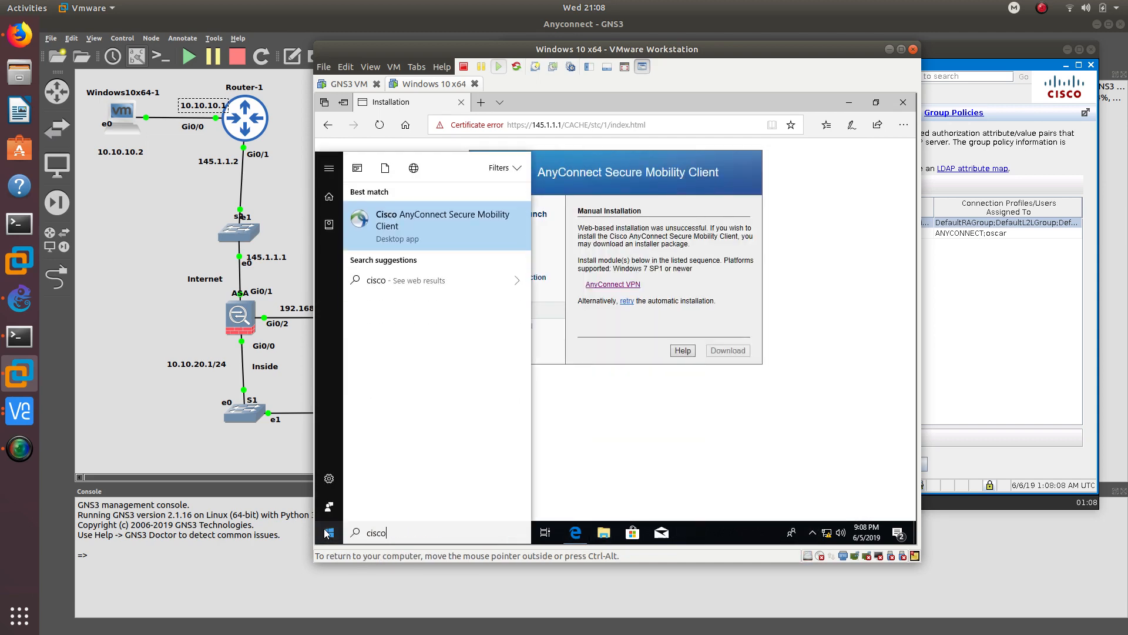
{"action": "key", "text": "Return"}
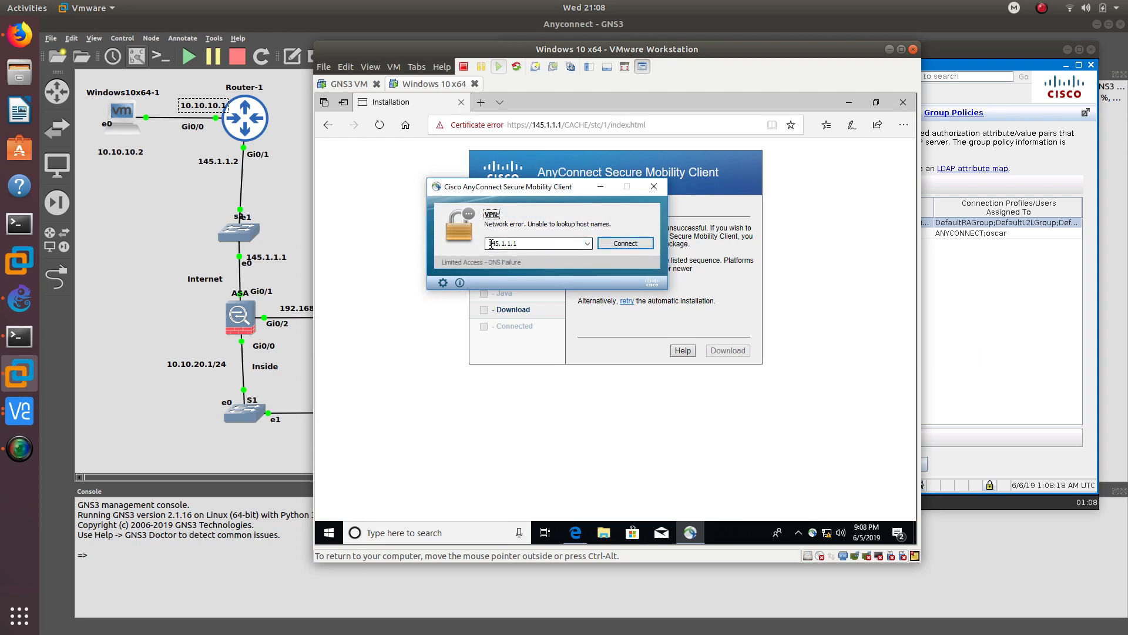
{"action": "left_click", "coordinate": [607, 243]}
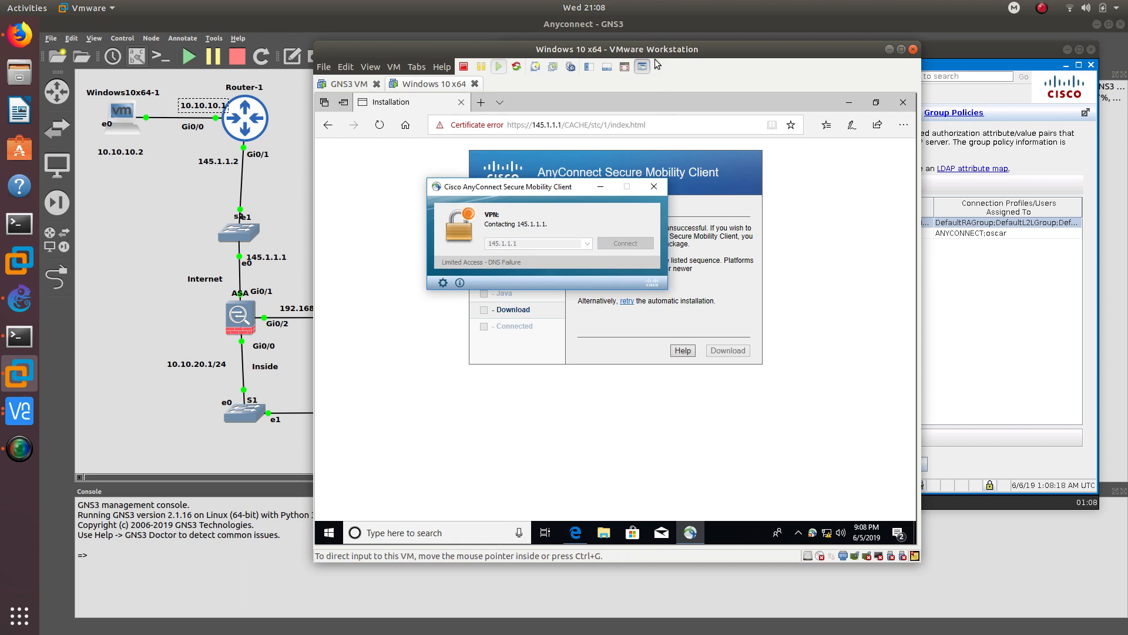
{"action": "left_click_drag", "start_coordinate": [656, 50], "coordinate": [396, 44]}
{"action": "left_click", "coordinate": [743, 65]}
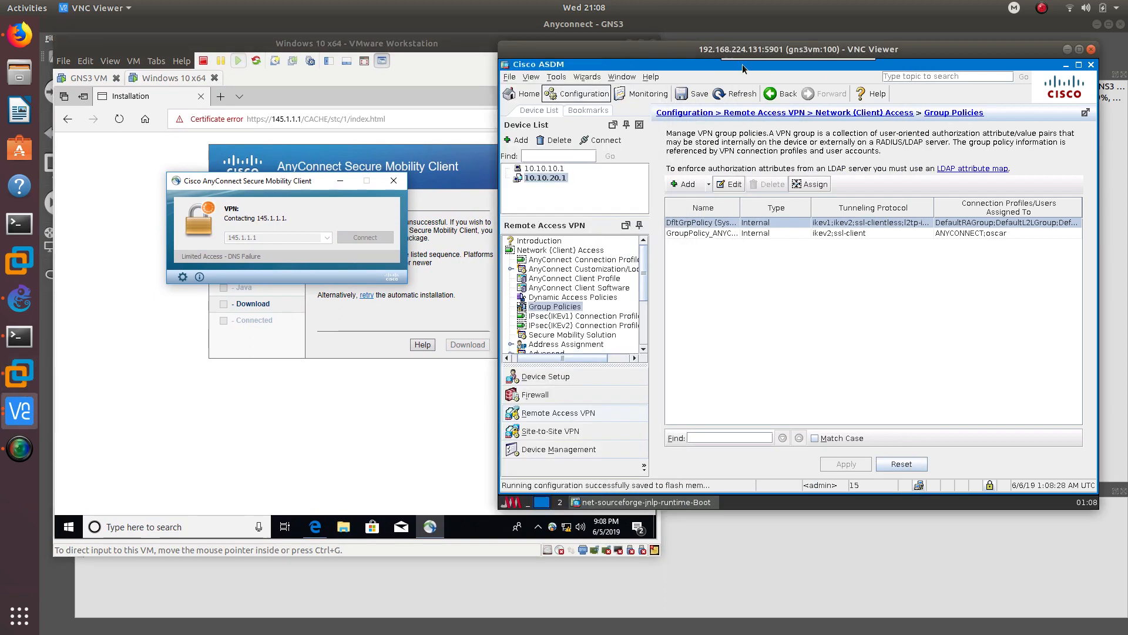
- Show ASDM's Home dashboard (2 clientless, 0 AnyConnect sessions) and open AnyConnect's VPN preferences
{"action": "left_click_drag", "start_coordinate": [742, 64], "coordinate": [781, 79]}
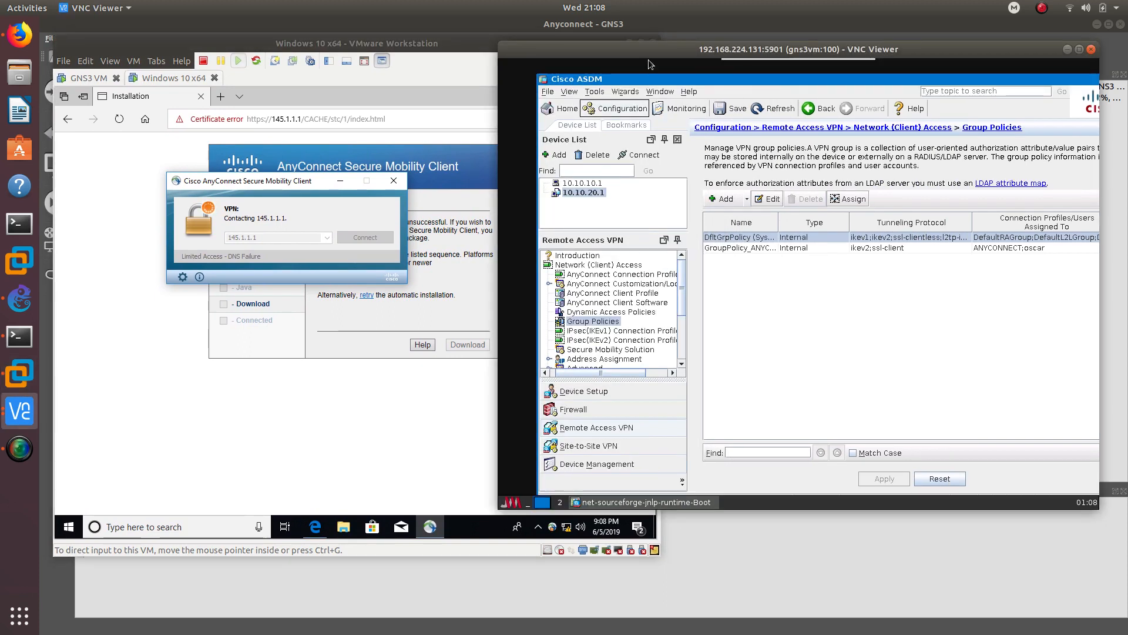
{"action": "left_click_drag", "start_coordinate": [654, 79], "coordinate": [727, 88]}
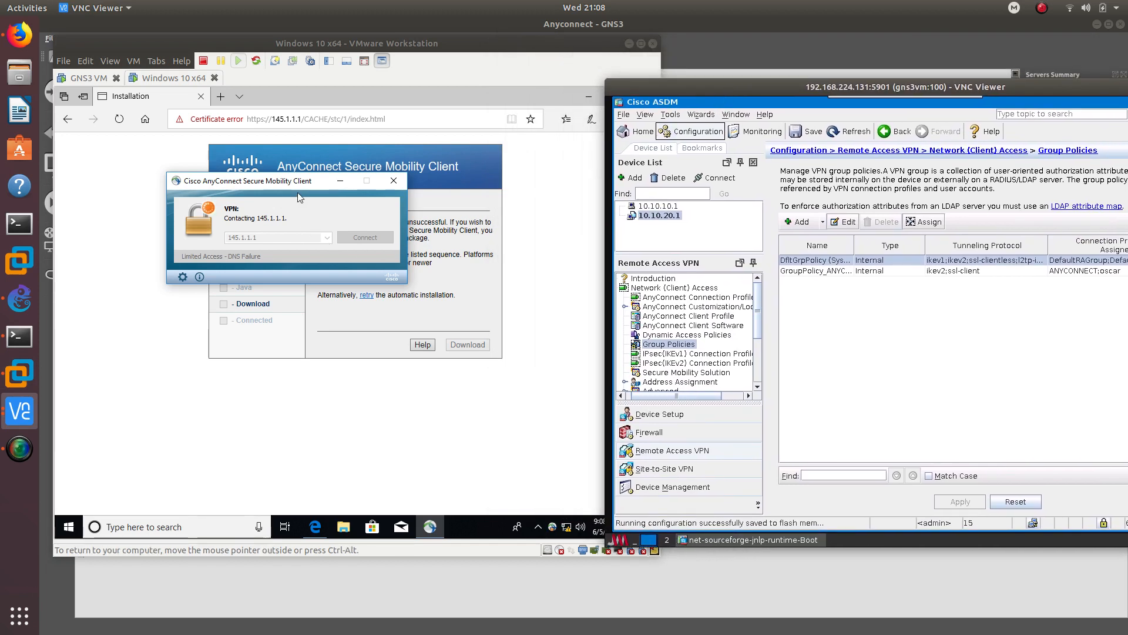
{"action": "left_click", "coordinate": [639, 132]}
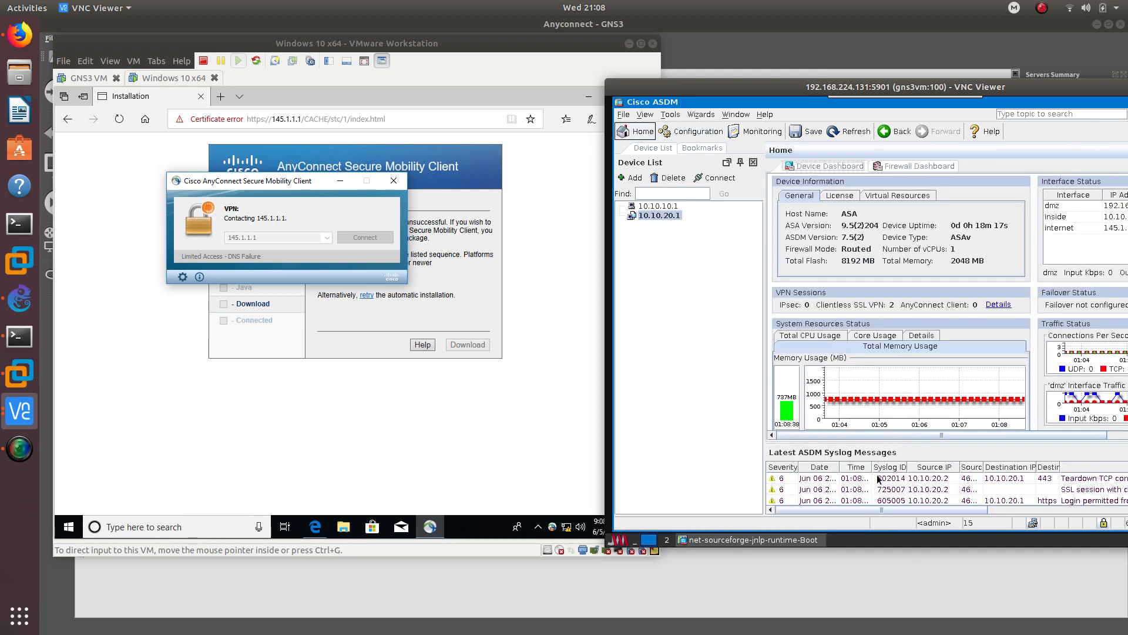
{"action": "mouse_move", "coordinate": [878, 479]}
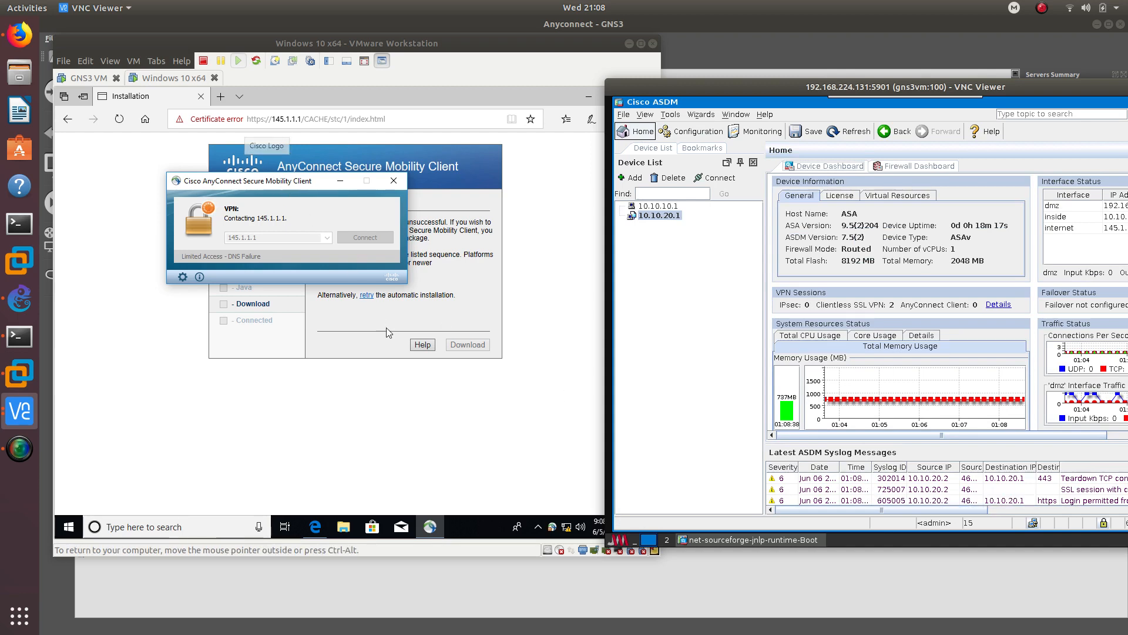
{"action": "left_click", "coordinate": [189, 274]}
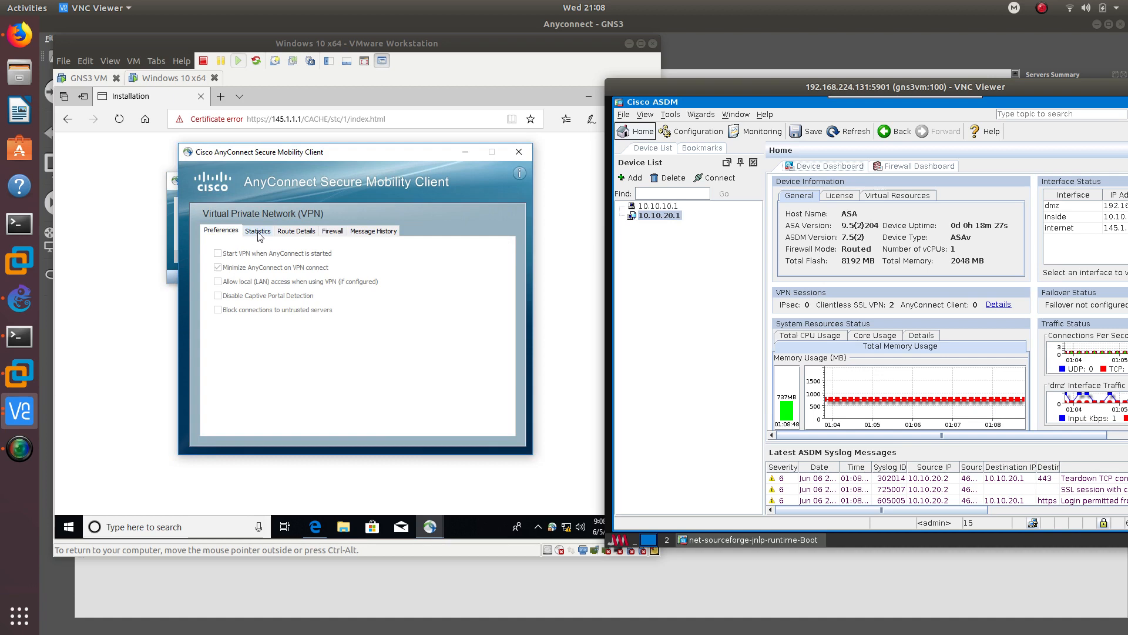
- Accept the untrusted certificate and submit the lab username and password to 145.1.1.1, twice
{"action": "left_click", "coordinate": [367, 399]}
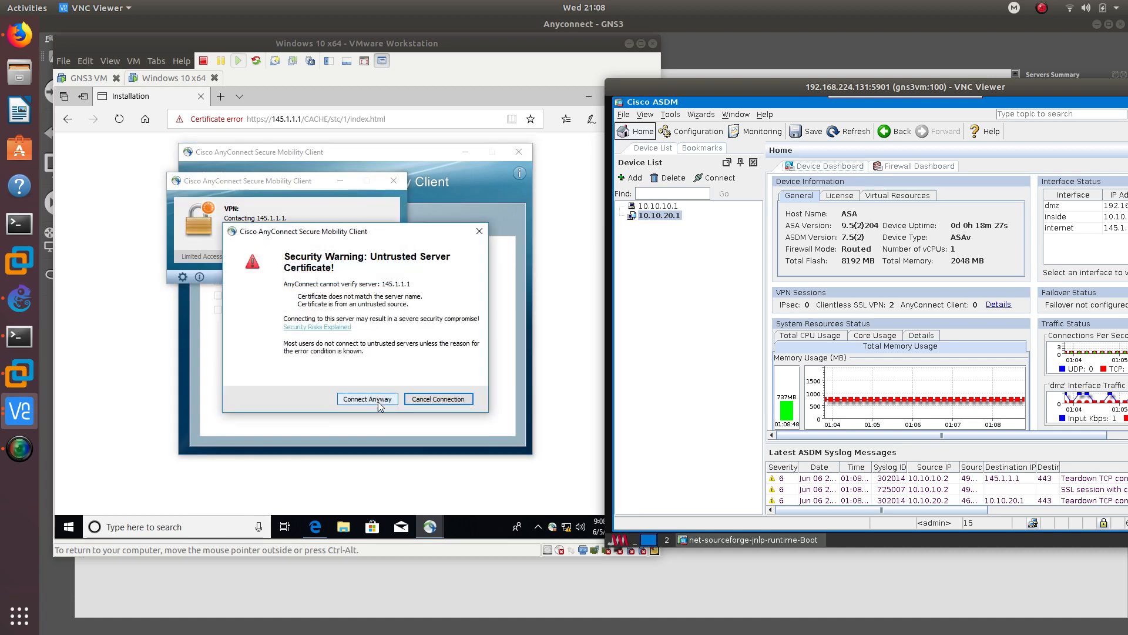
{"action": "left_click", "coordinate": [510, 212]}
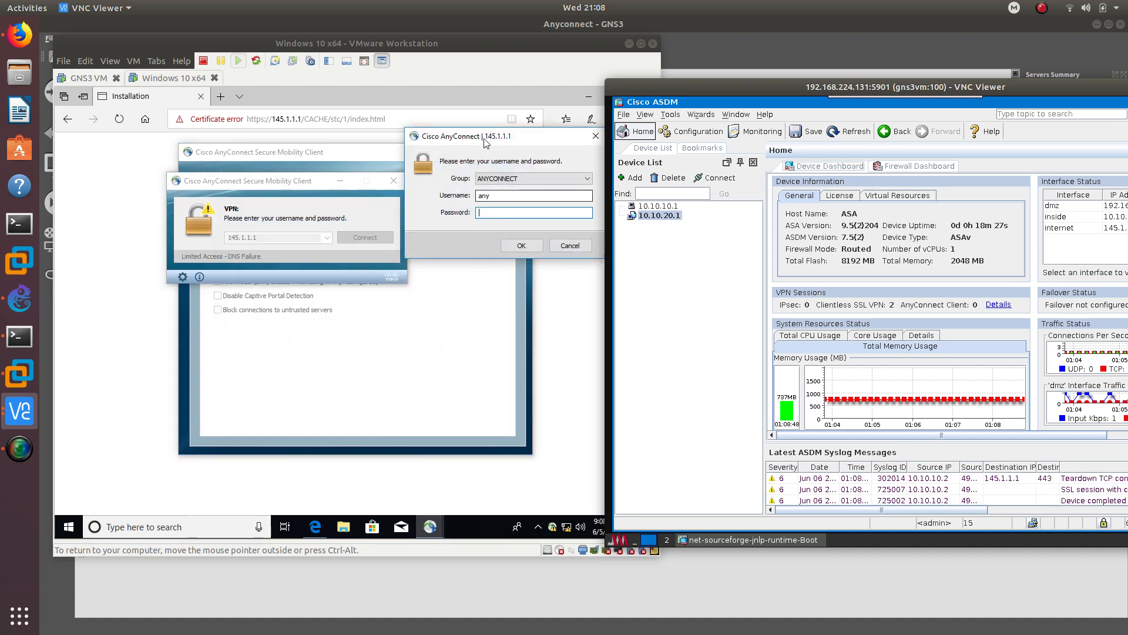
{"action": "left_click_drag", "start_coordinate": [485, 139], "coordinate": [352, 161]}
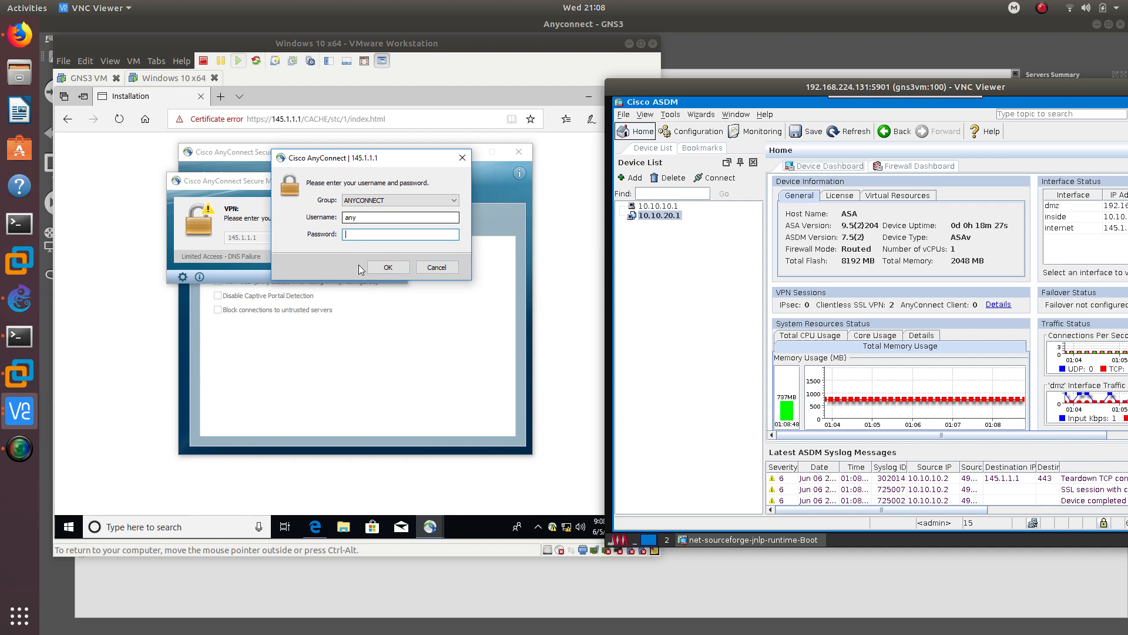
{"action": "double_click", "coordinate": [363, 219]}
{"action": "type", "text": "oscar"}
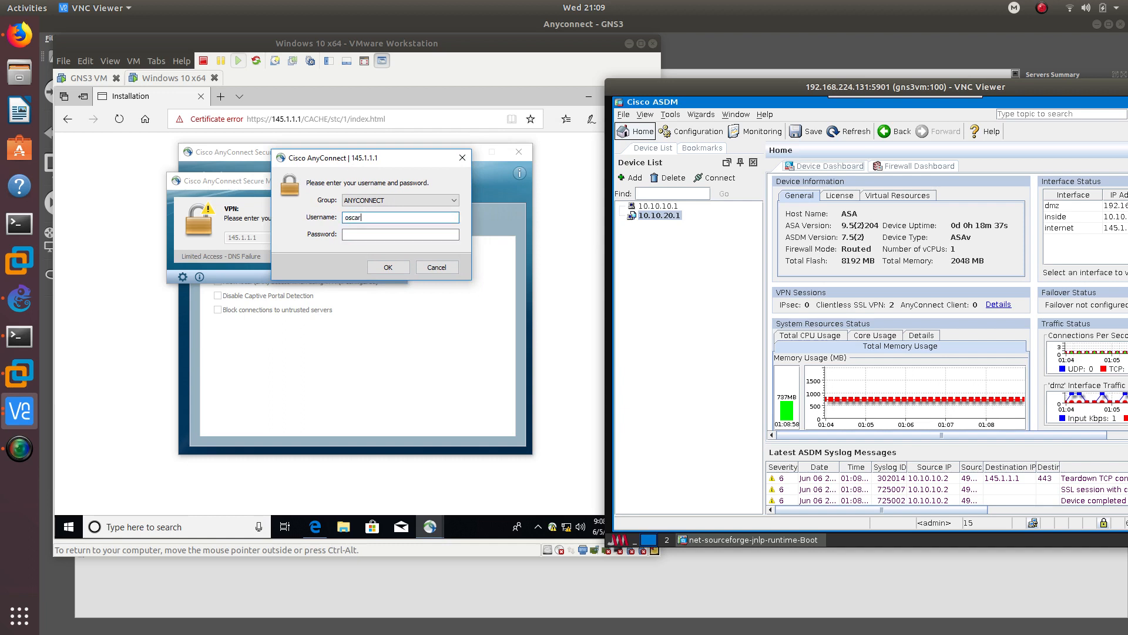
{"action": "key", "text": "Tab"}
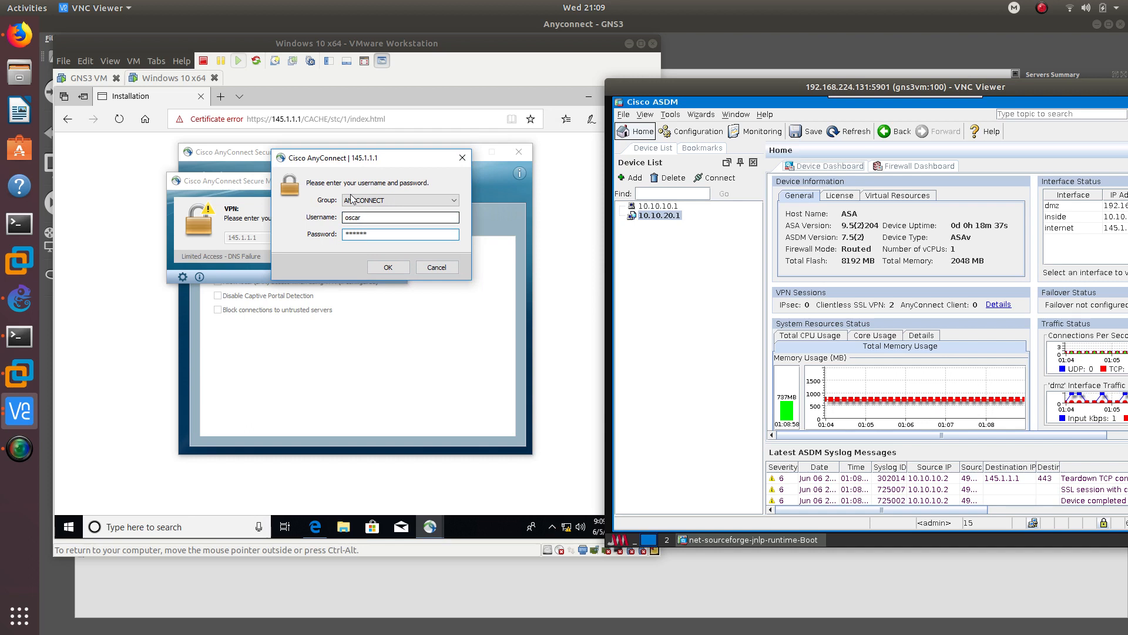
{"action": "left_click", "coordinate": [388, 267]}
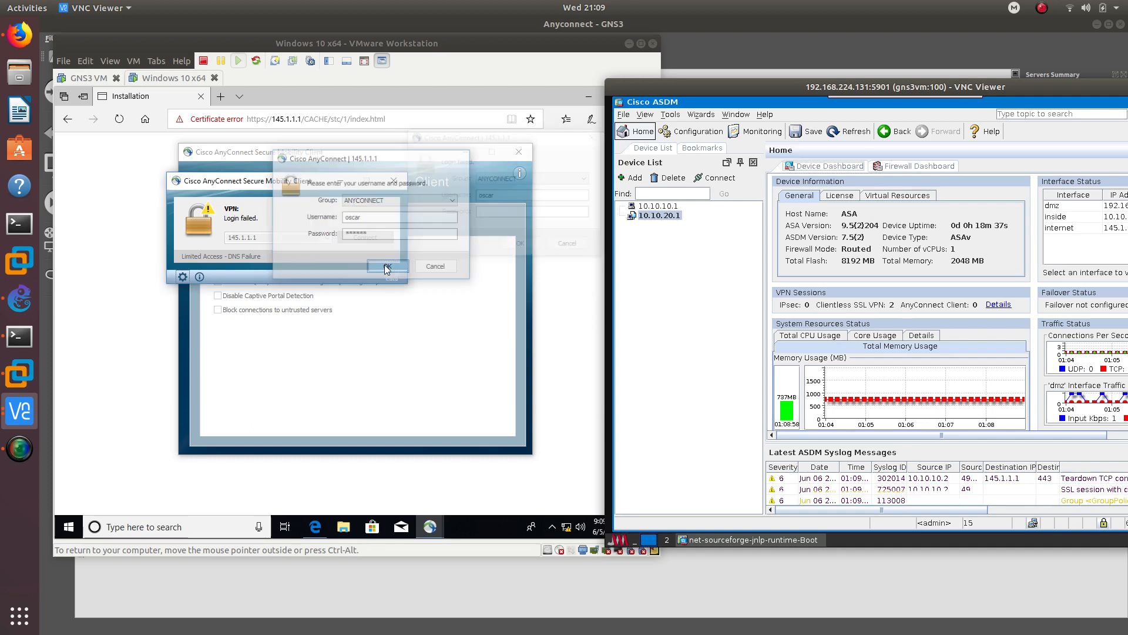
{"action": "left_click_drag", "start_coordinate": [507, 136], "coordinate": [441, 159]}
{"action": "type", "text": "**"}
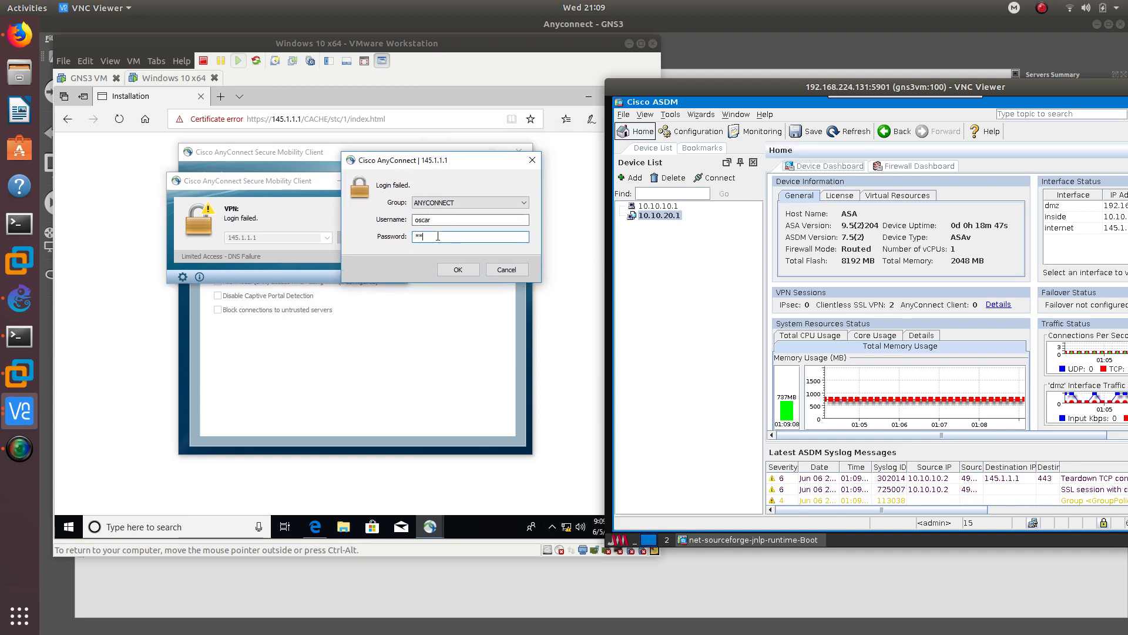
{"action": "left_click", "coordinate": [460, 269]}
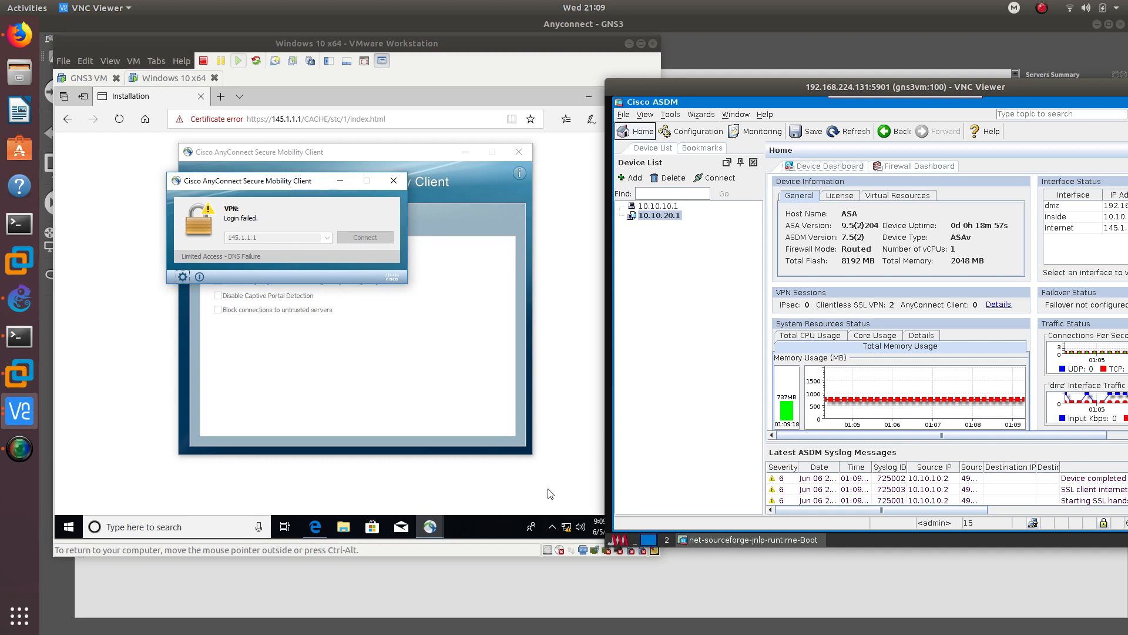
- Close AnyConnect preferences and select ASDM's GroupPolicy_ANYCONNECT parent-session failure syslog entry
{"action": "left_click", "coordinate": [553, 525]}
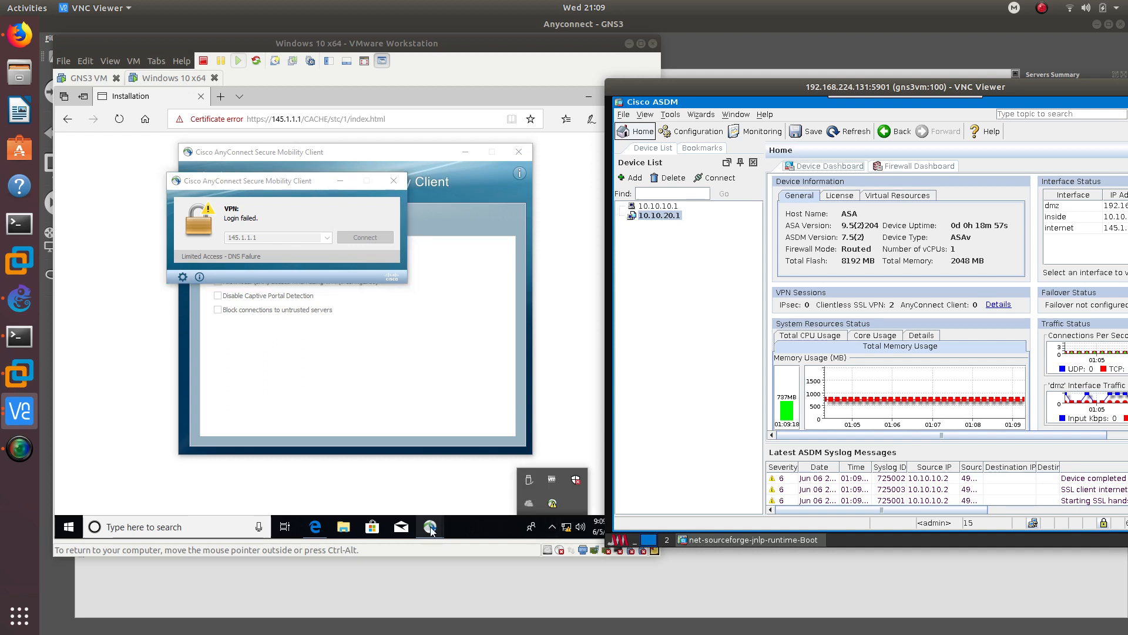
{"action": "mouse_move", "coordinate": [432, 529]}
{"action": "left_click", "coordinate": [474, 473]}
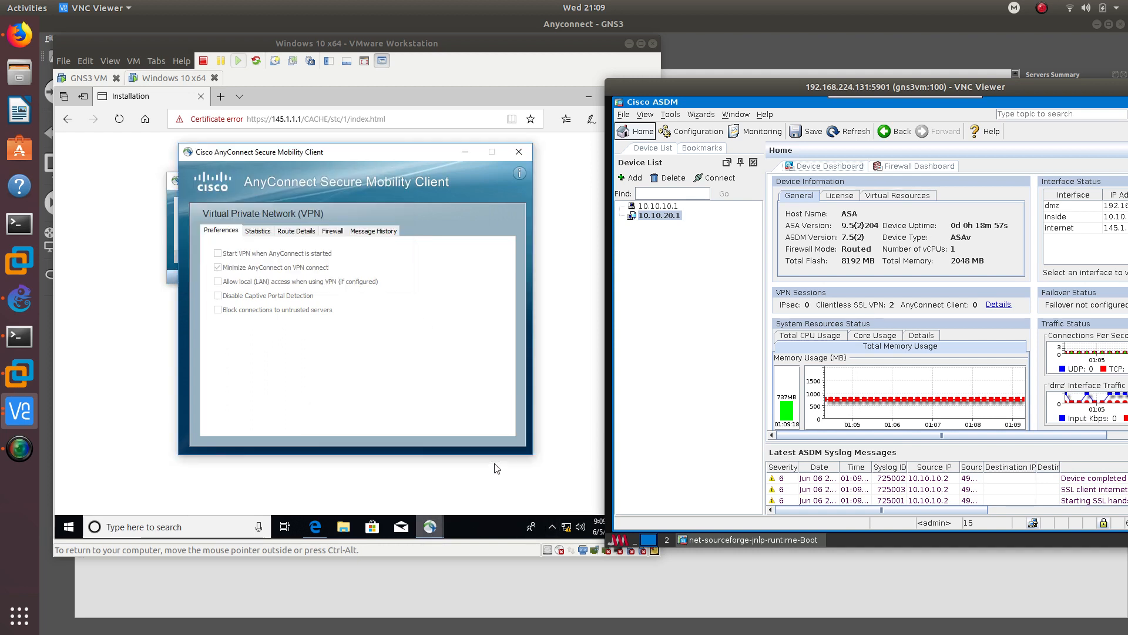
{"action": "left_click", "coordinate": [519, 155]}
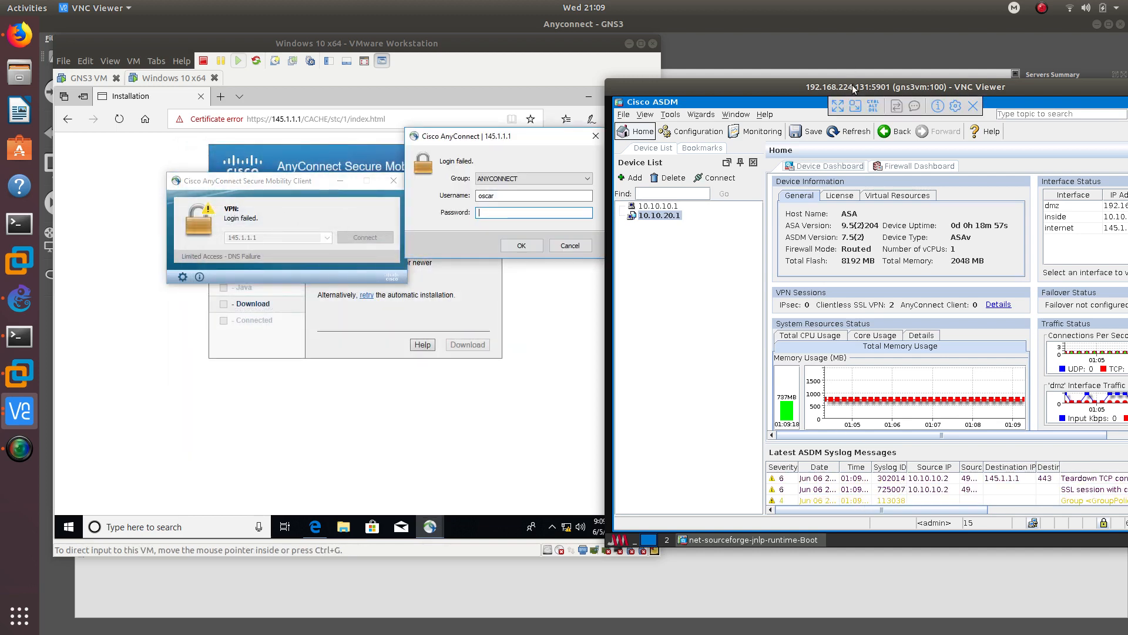
{"action": "left_click_drag", "start_coordinate": [852, 86], "coordinate": [642, 58]}
{"action": "left_click", "coordinate": [883, 473]}
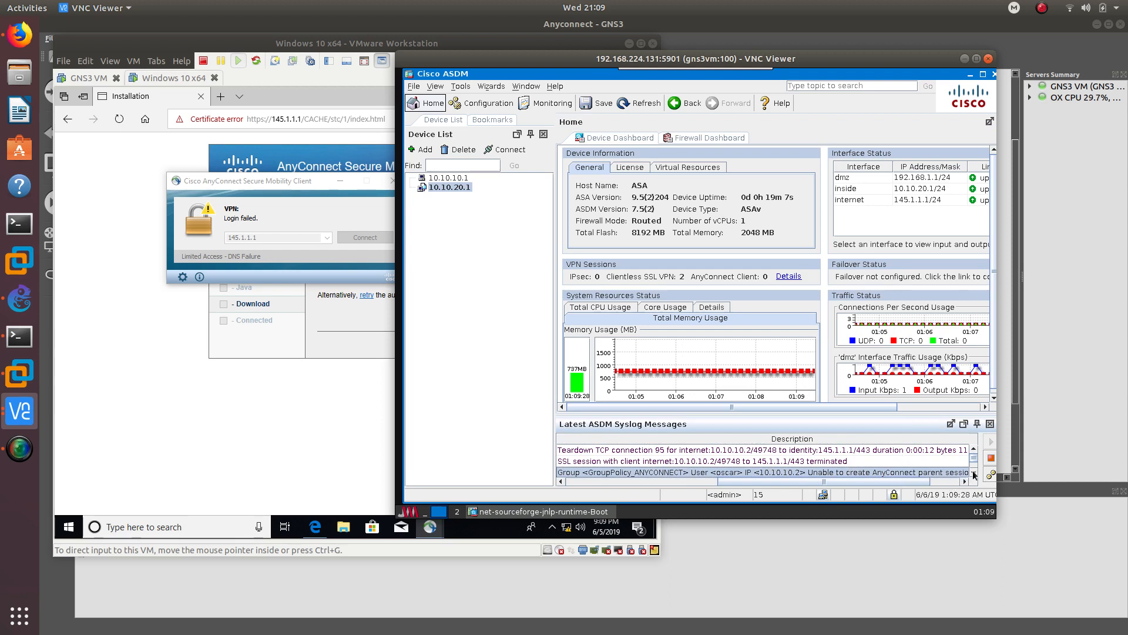
- Select ASDM's session-limit-reached syslog message, then close AnyConnect and return to the Windows VM
{"action": "left_click", "coordinate": [269, 186]}
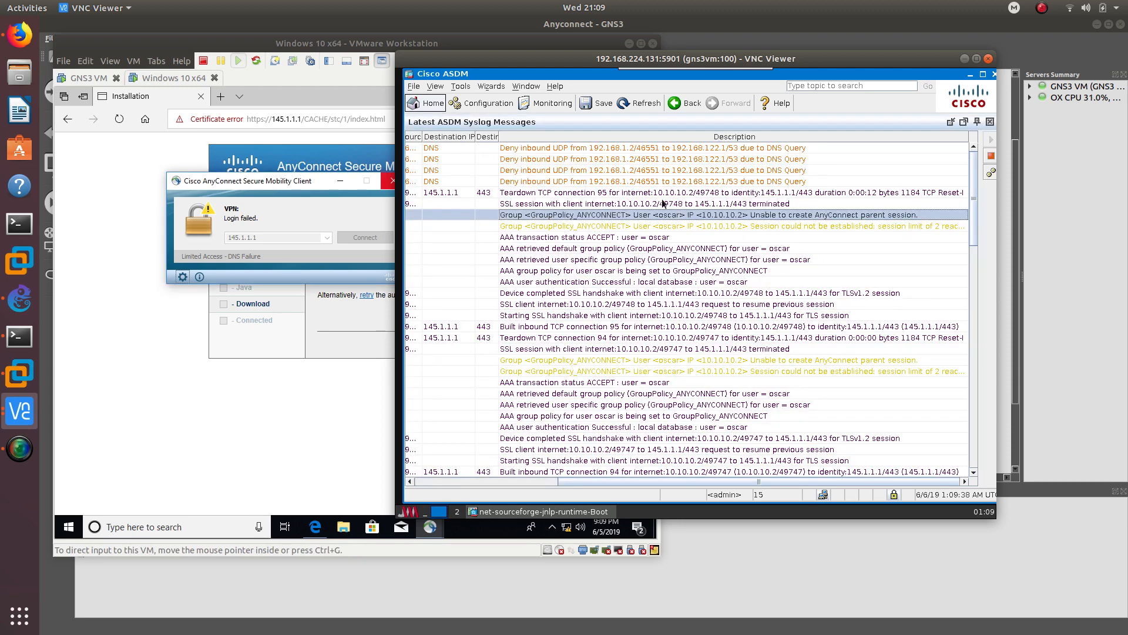
{"action": "left_click", "coordinate": [692, 227]}
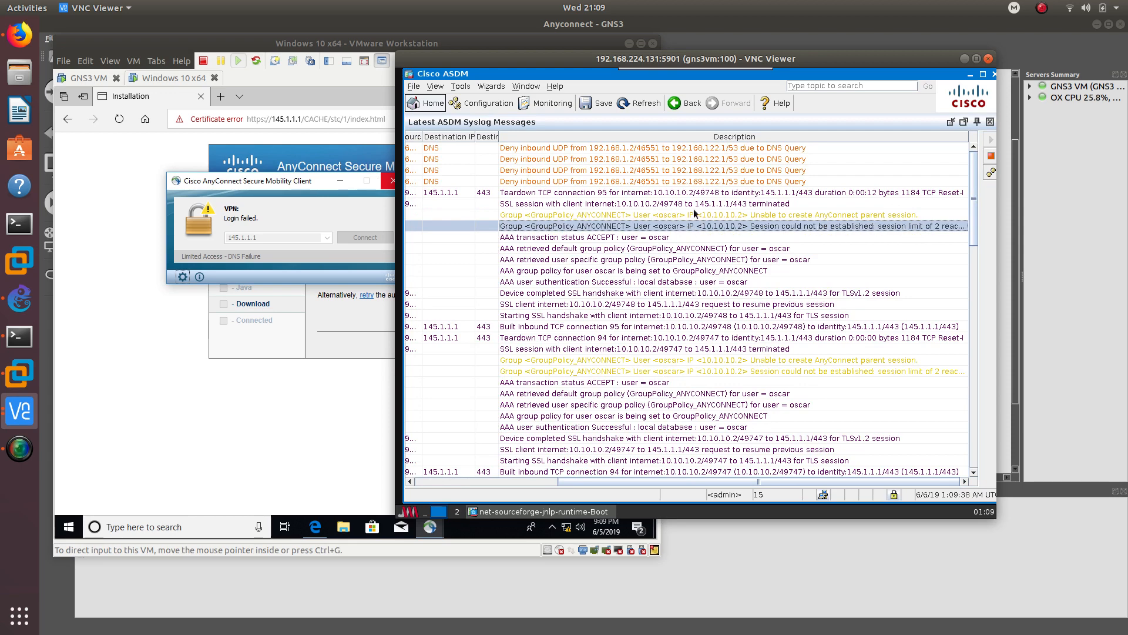
{"action": "left_click_drag", "start_coordinate": [315, 184], "coordinate": [245, 185]}
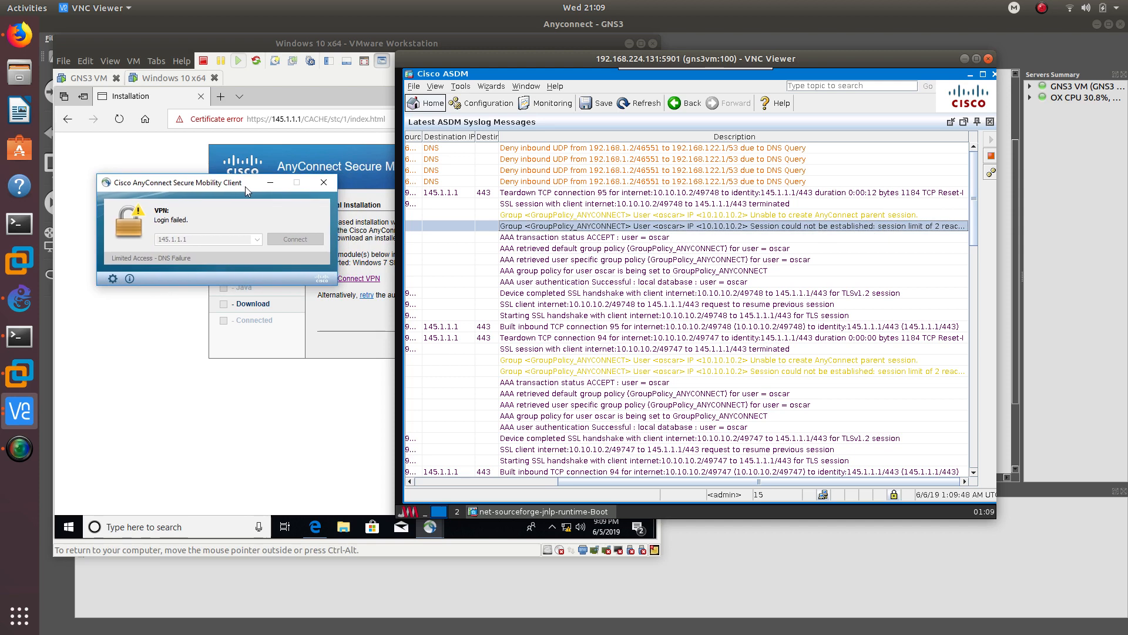
{"action": "left_click", "coordinate": [324, 182]}
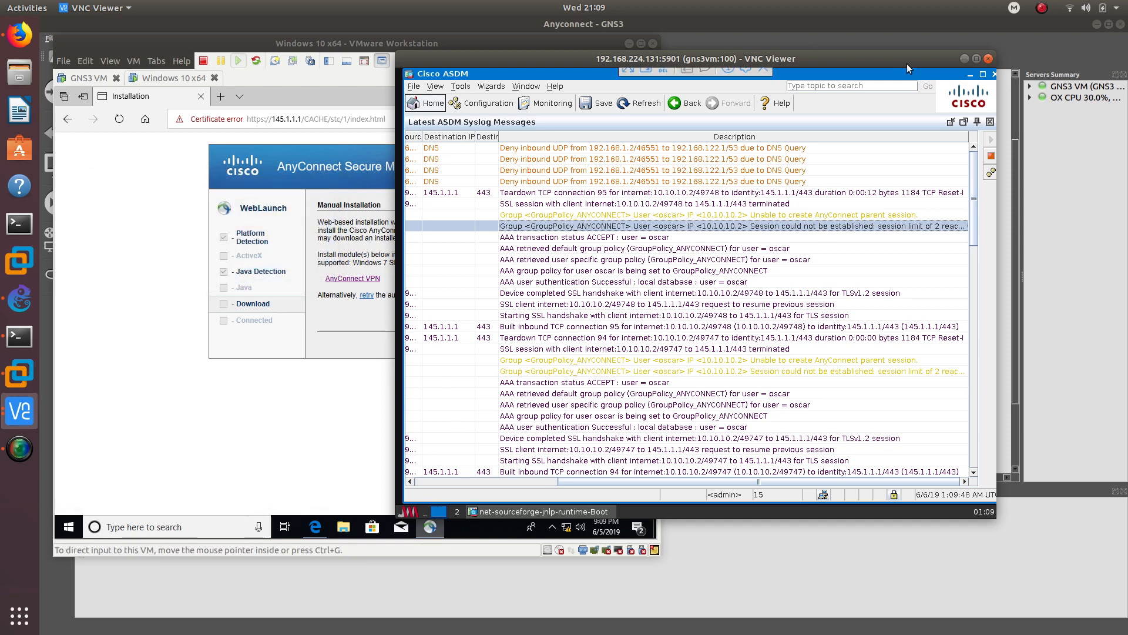
{"action": "left_click", "coordinate": [454, 528]}
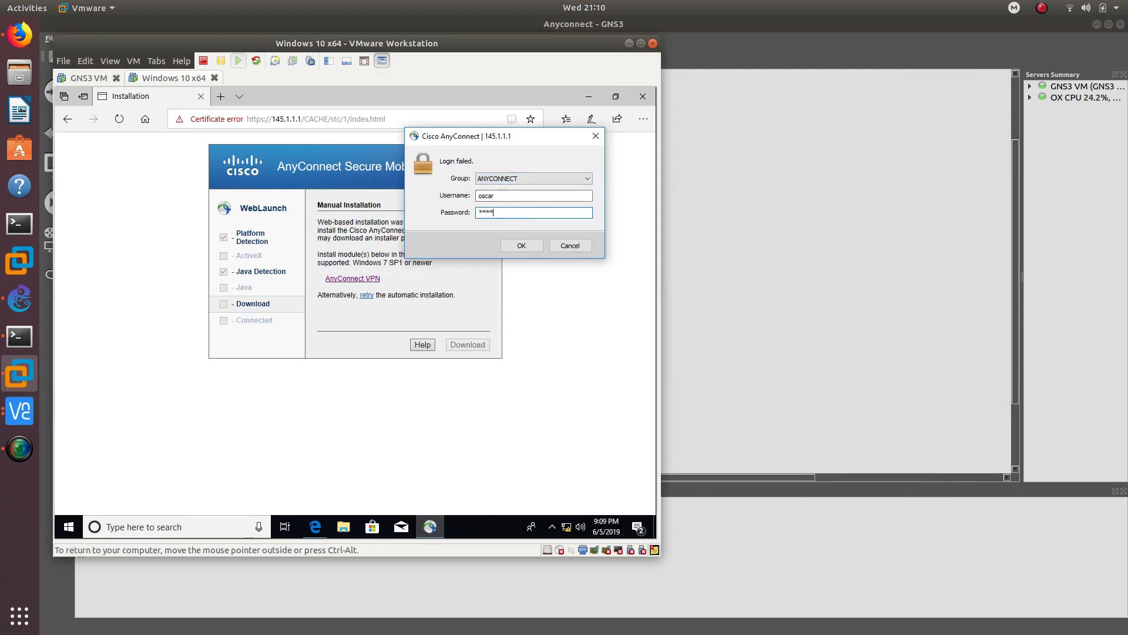
- Reopen AnyConnect from the tray, retry connecting to 145.1.1.1, then switch to the ASDM session
{"action": "left_click", "coordinate": [528, 247]}
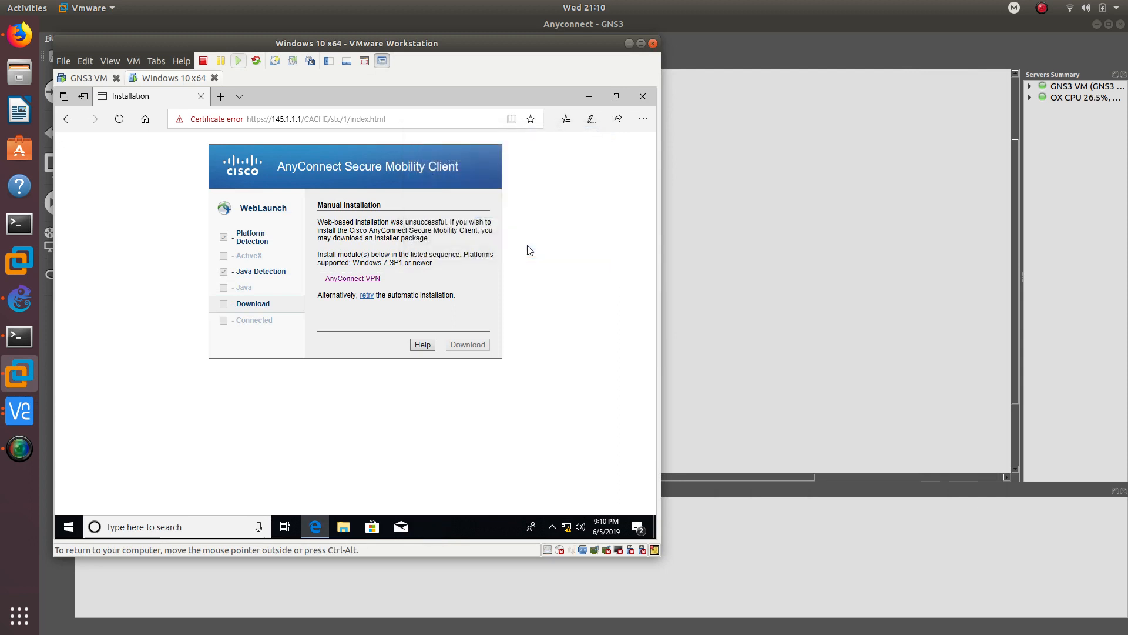
{"action": "left_click", "coordinate": [552, 527]}
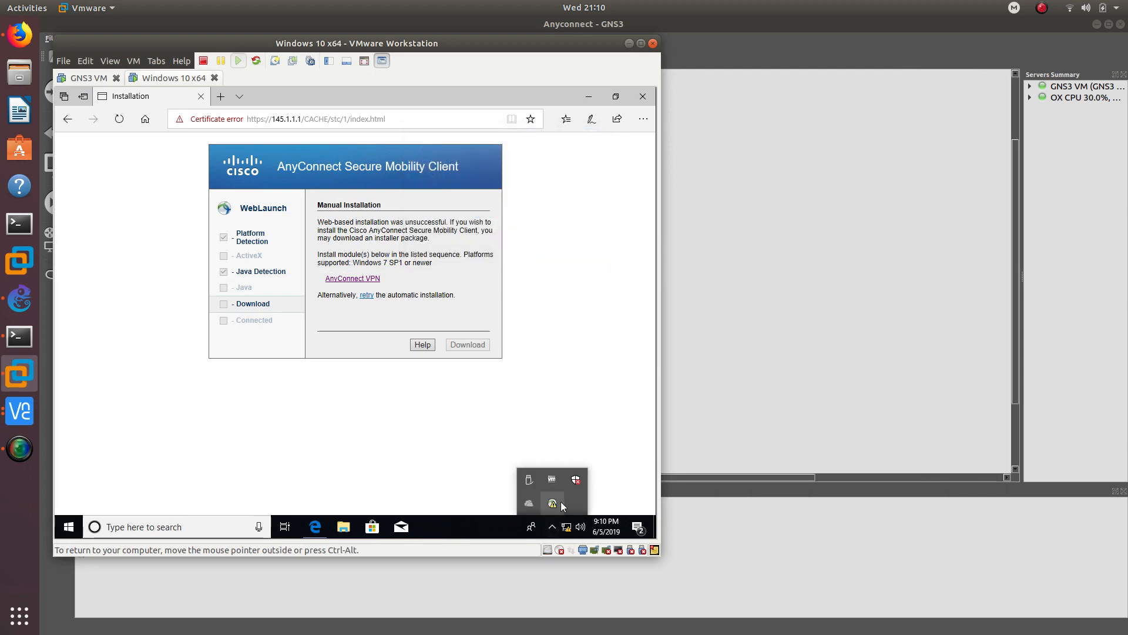
{"action": "left_click", "coordinate": [555, 502]}
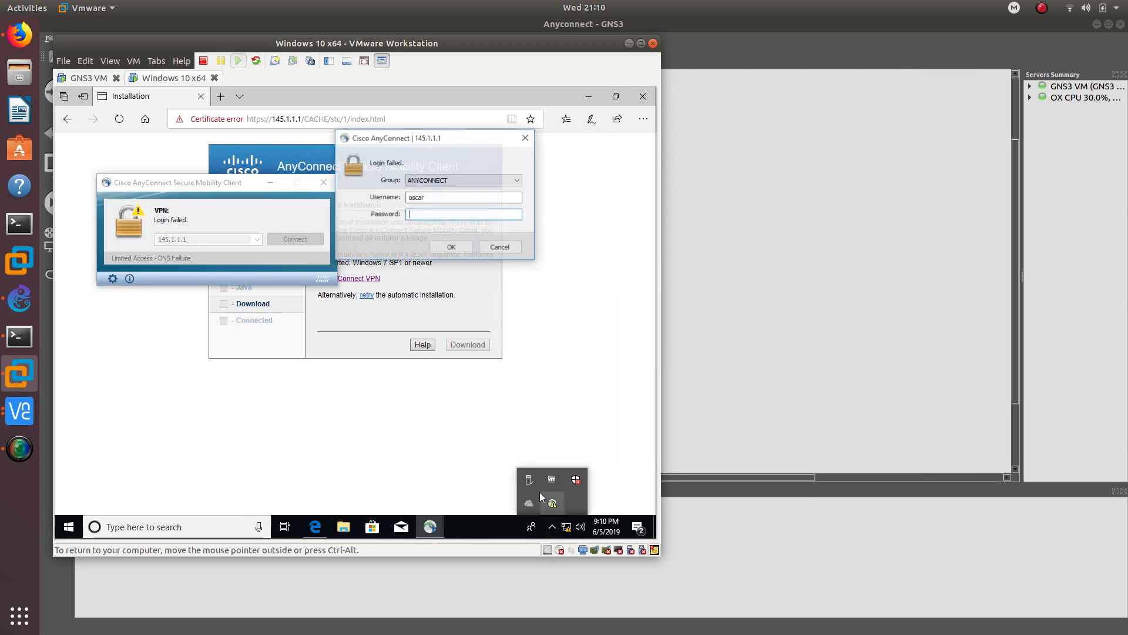
{"action": "left_click", "coordinate": [526, 139]}
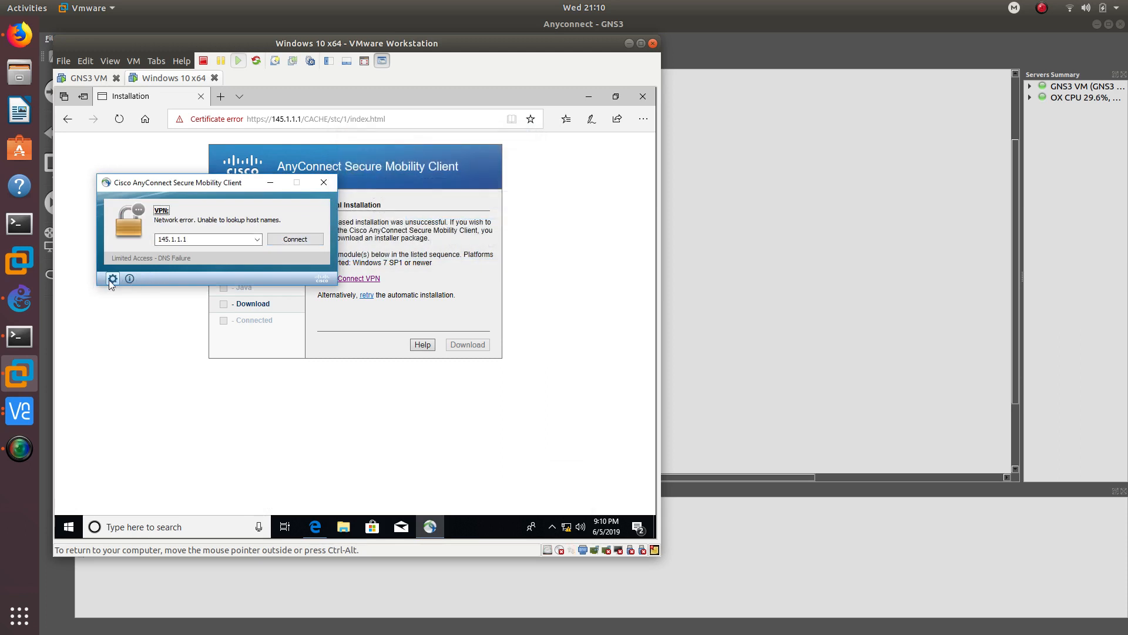
{"action": "left_click", "coordinate": [112, 279]}
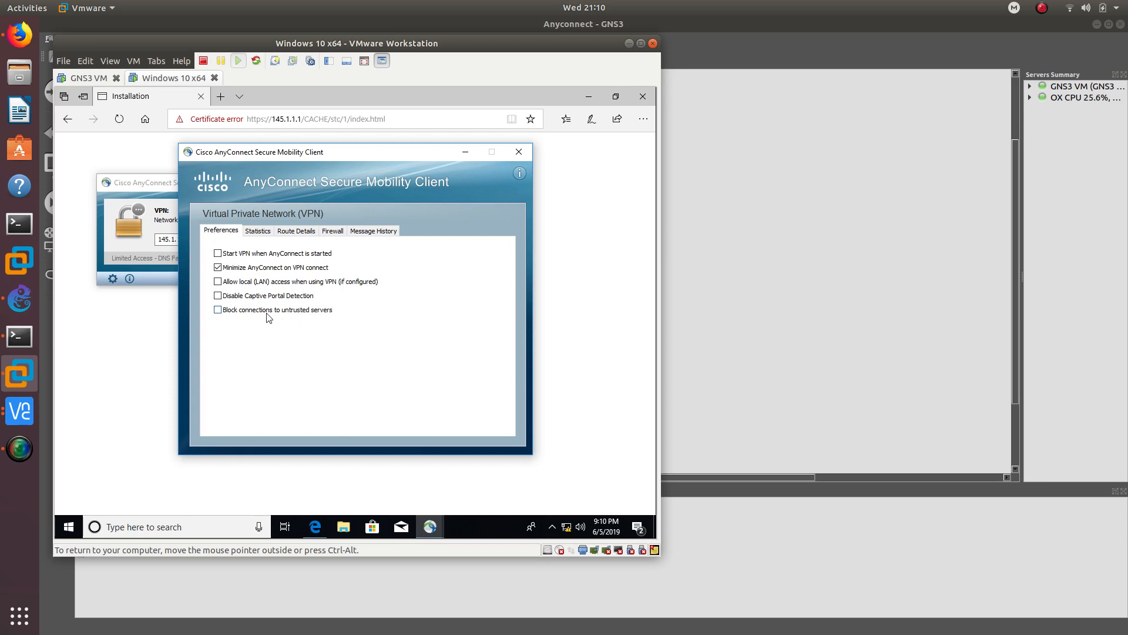
{"action": "left_click", "coordinate": [519, 153]}
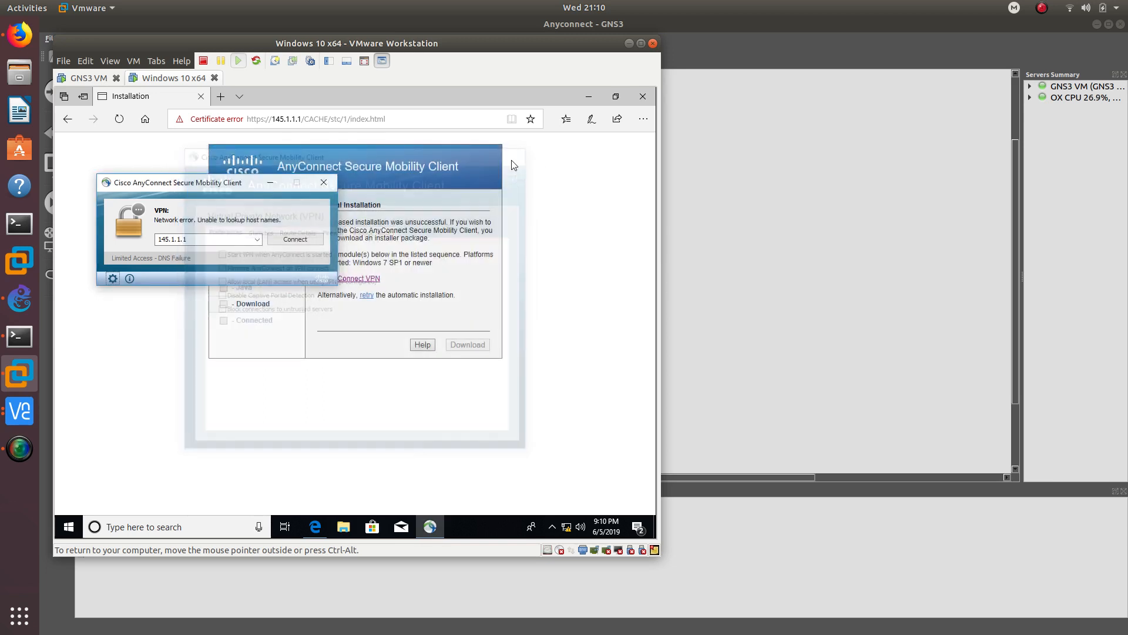
{"action": "left_click", "coordinate": [277, 239]}
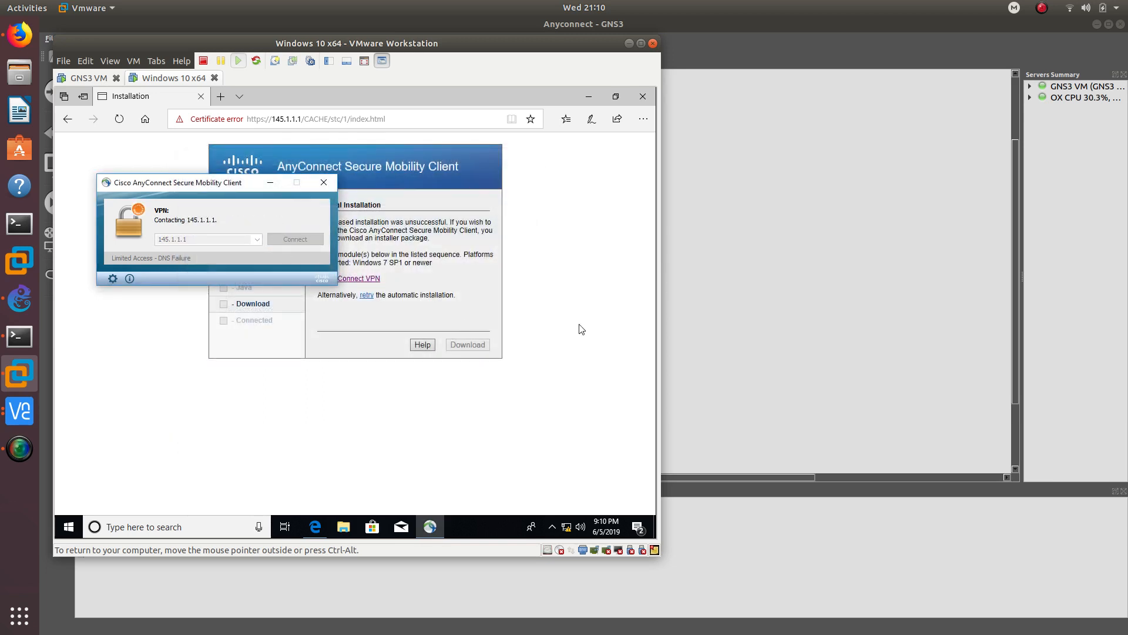
{"action": "left_click", "coordinate": [16, 410]}
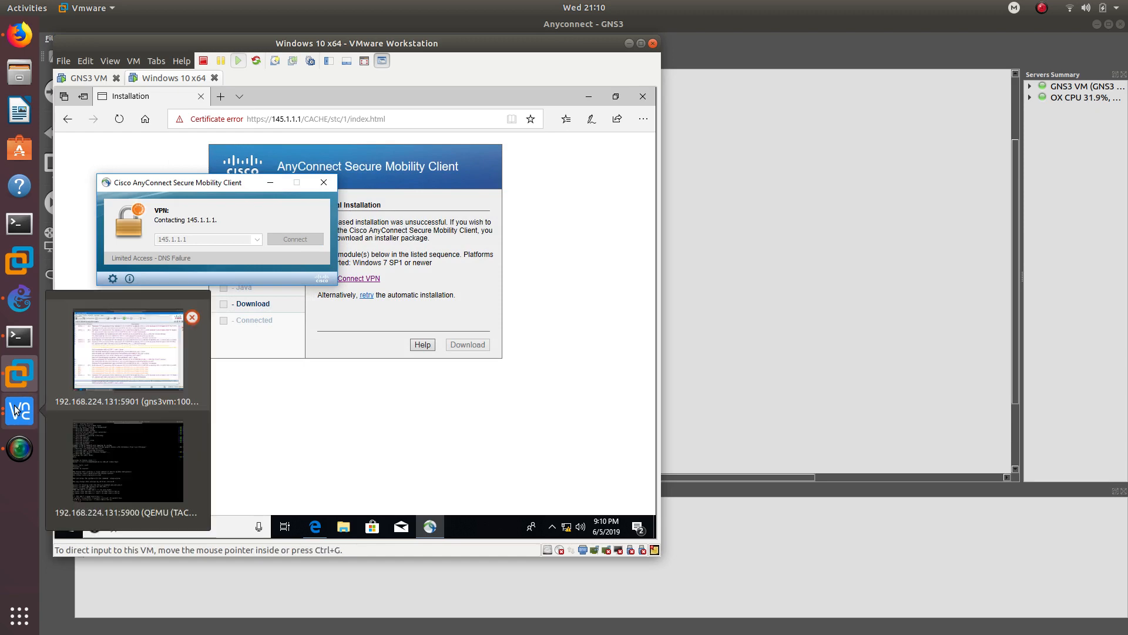
{"action": "left_click", "coordinate": [110, 370]}
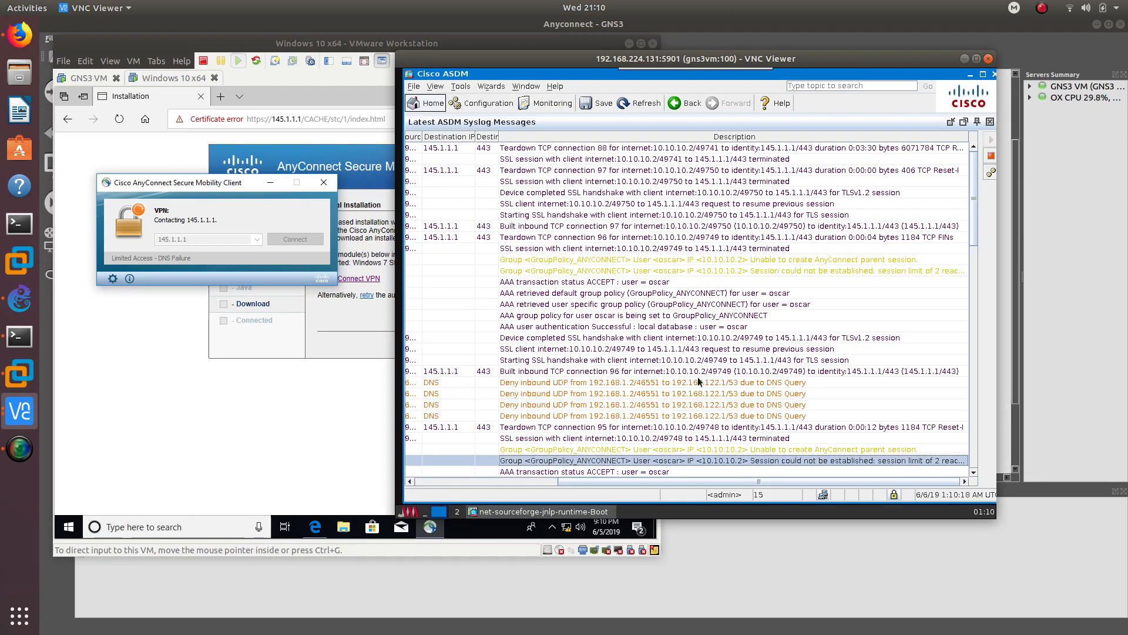
- Inspect the ASDM syslog entry reporting 2 sessions in use, 8 most used
{"action": "mouse_move", "coordinate": [760, 275]}
{"action": "mouse_move", "coordinate": [709, 255]}
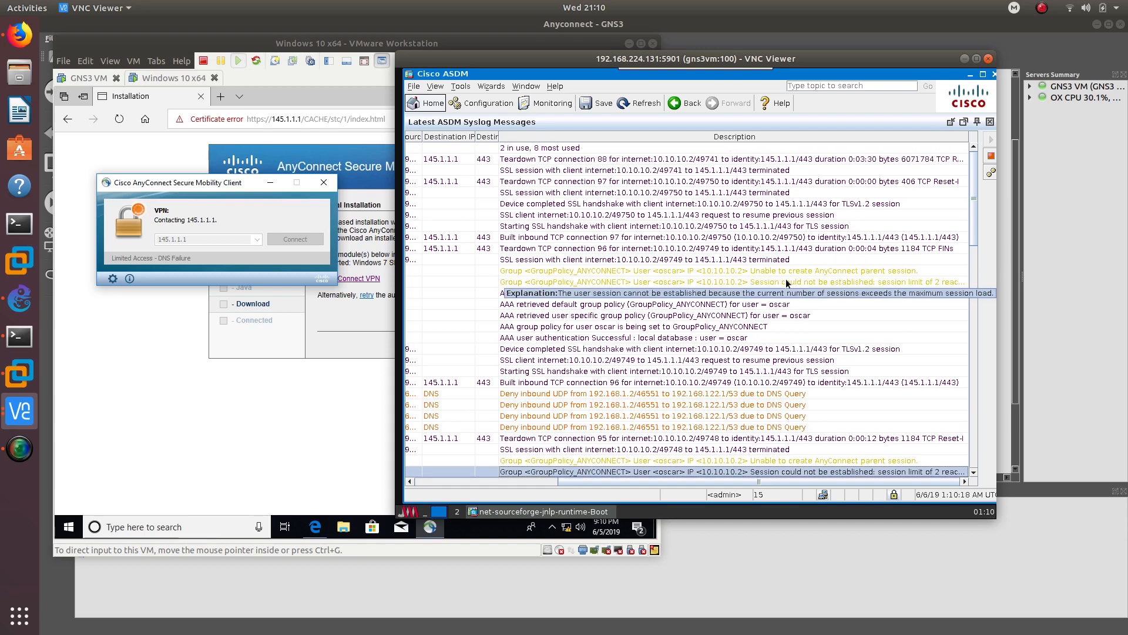
{"action": "mouse_move", "coordinate": [541, 170]}
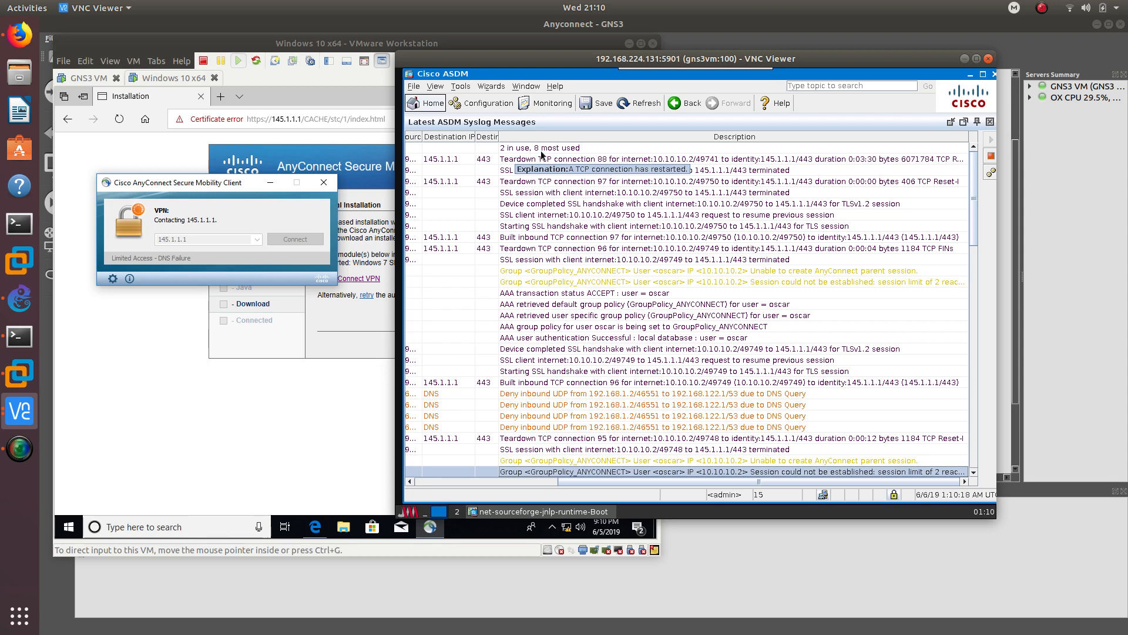
{"action": "left_click", "coordinate": [551, 149]}
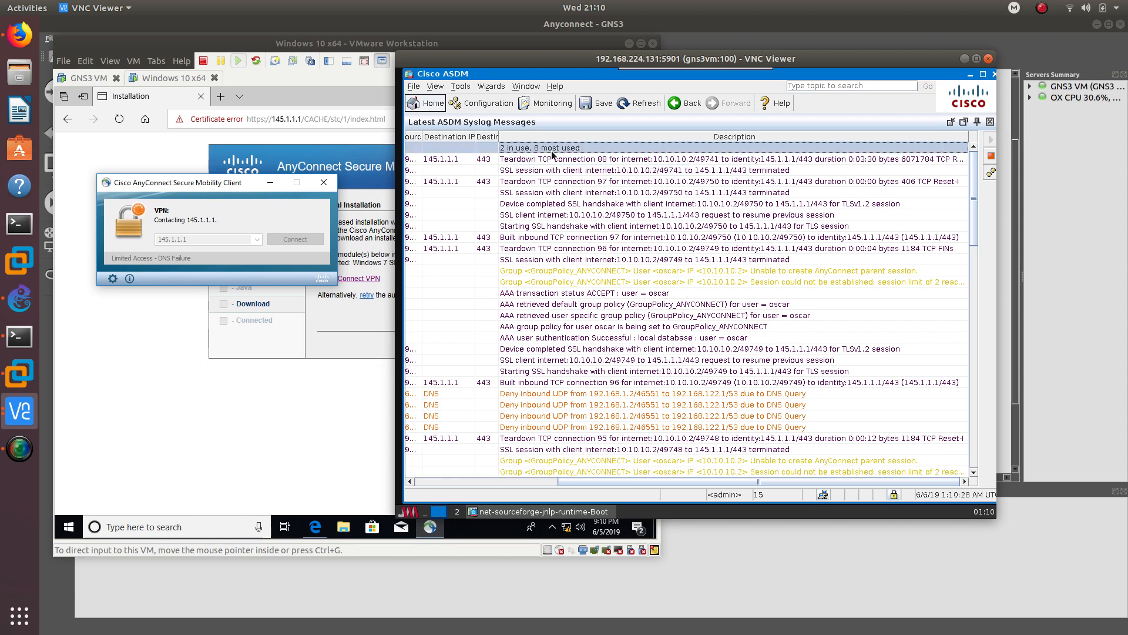
- Accept the untrusted certificate and resubmit the lab username and password in AnyConnect
{"action": "mouse_move", "coordinate": [602, 273]}
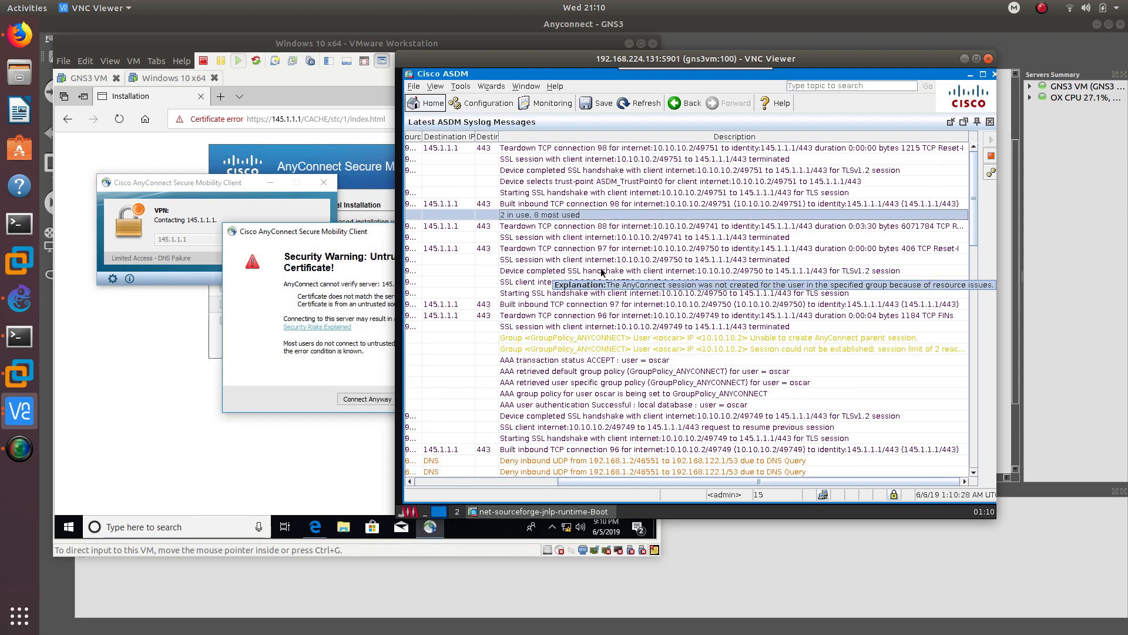
{"action": "left_click", "coordinate": [349, 402]}
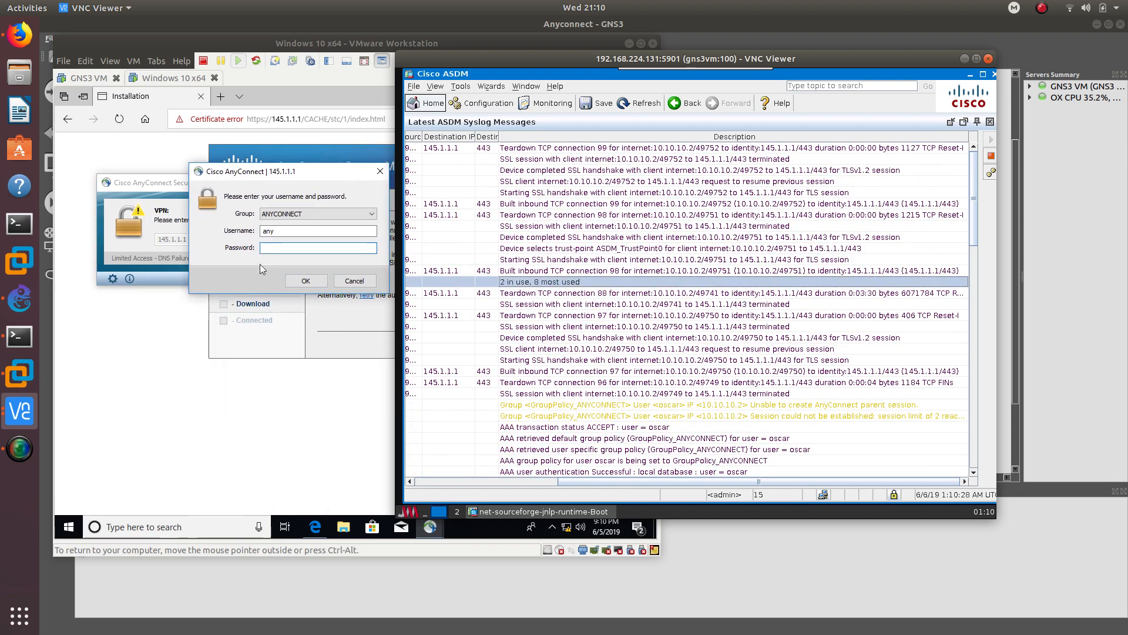
{"action": "type", "text": "oscar"}
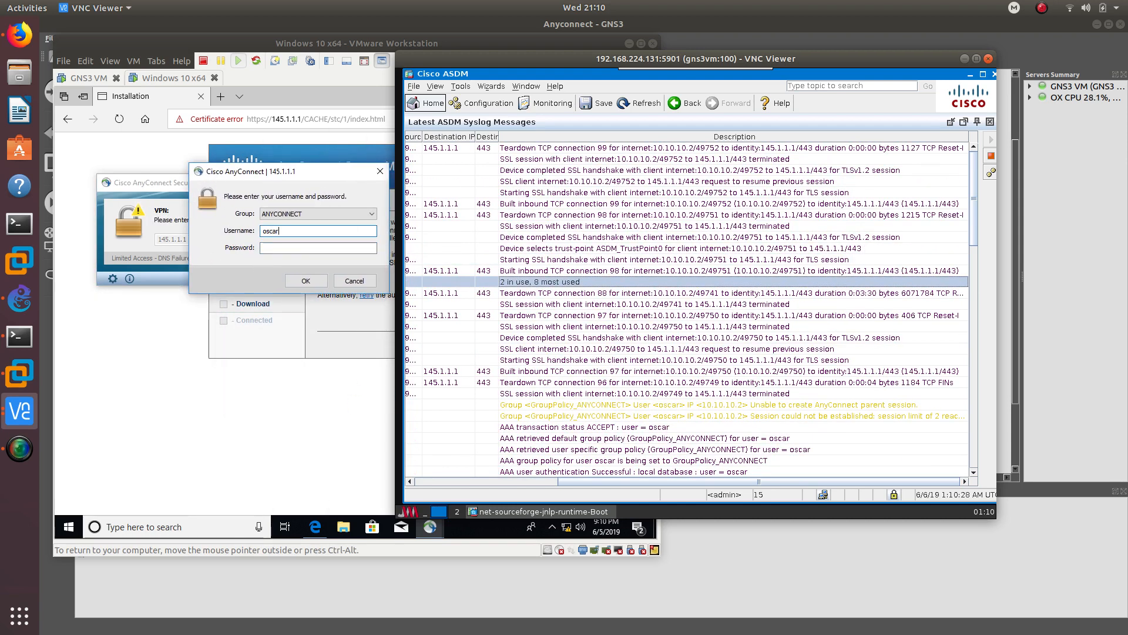
{"action": "key", "text": "Tab"}
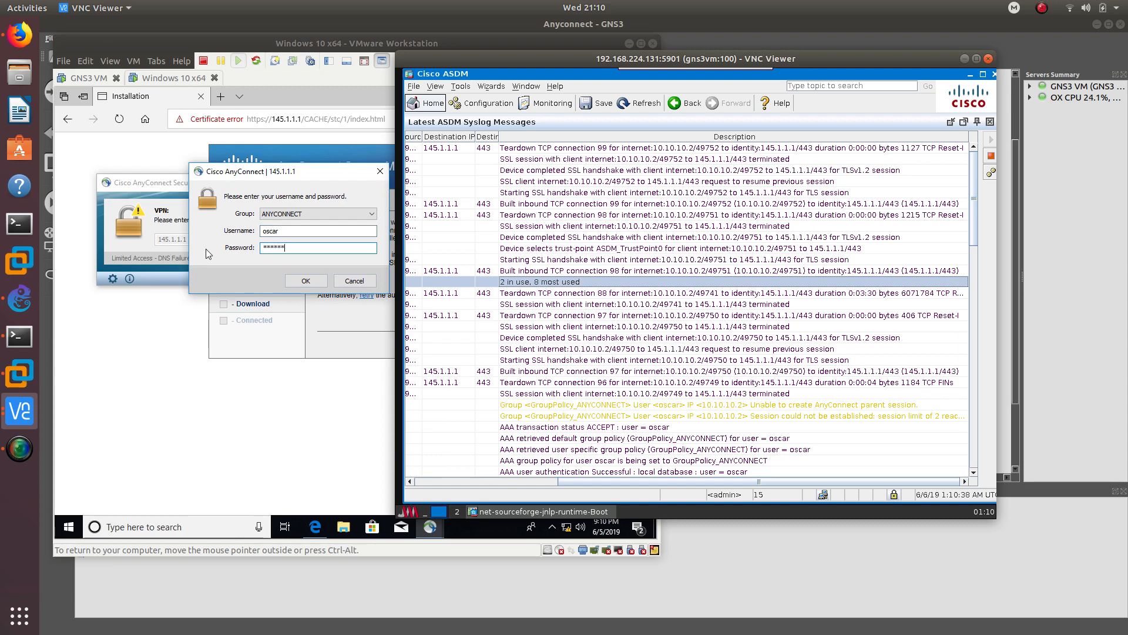
{"action": "left_click", "coordinate": [306, 281]}
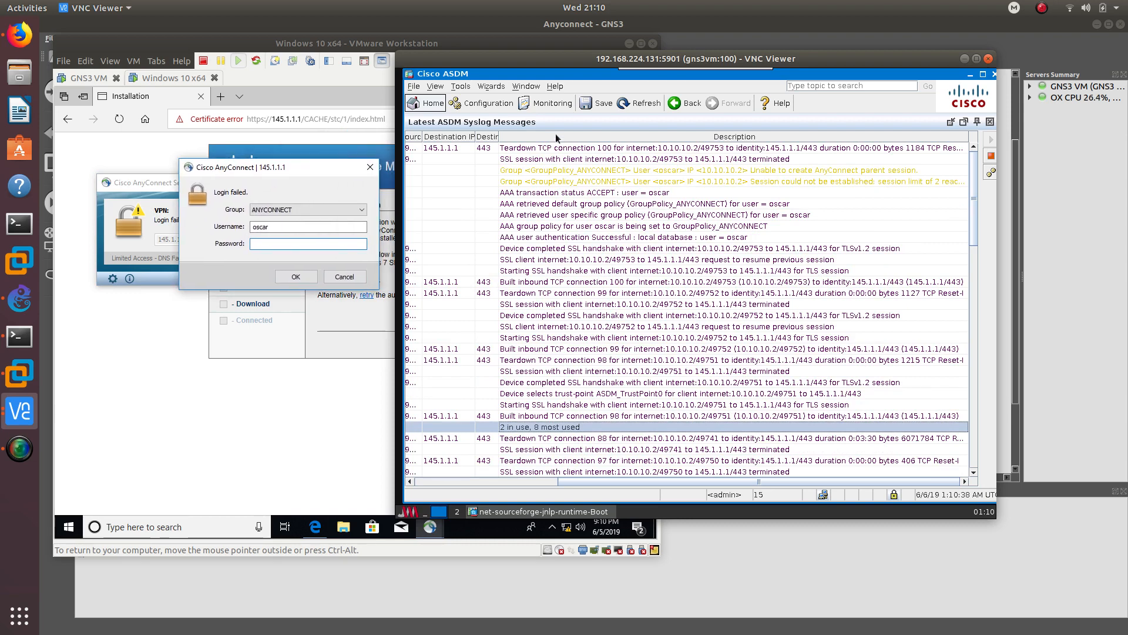
- Read the syslog messages blaming the failed session on the 2-session limit
{"action": "left_click", "coordinate": [653, 180]}
{"action": "left_click", "coordinate": [681, 171]}
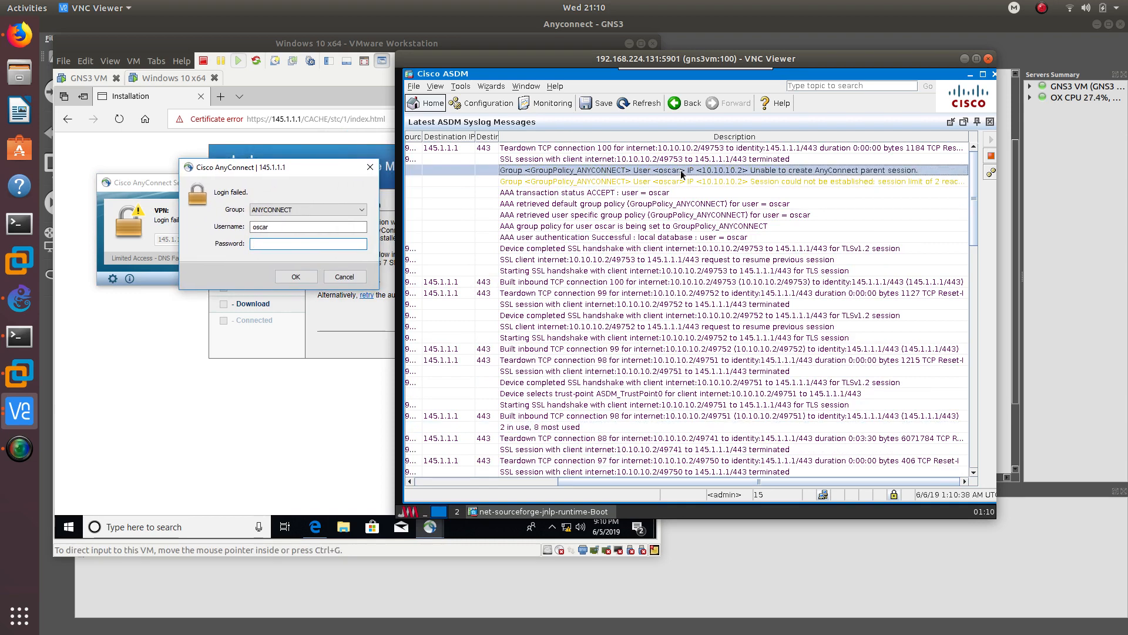
{"action": "mouse_move", "coordinate": [736, 180]}
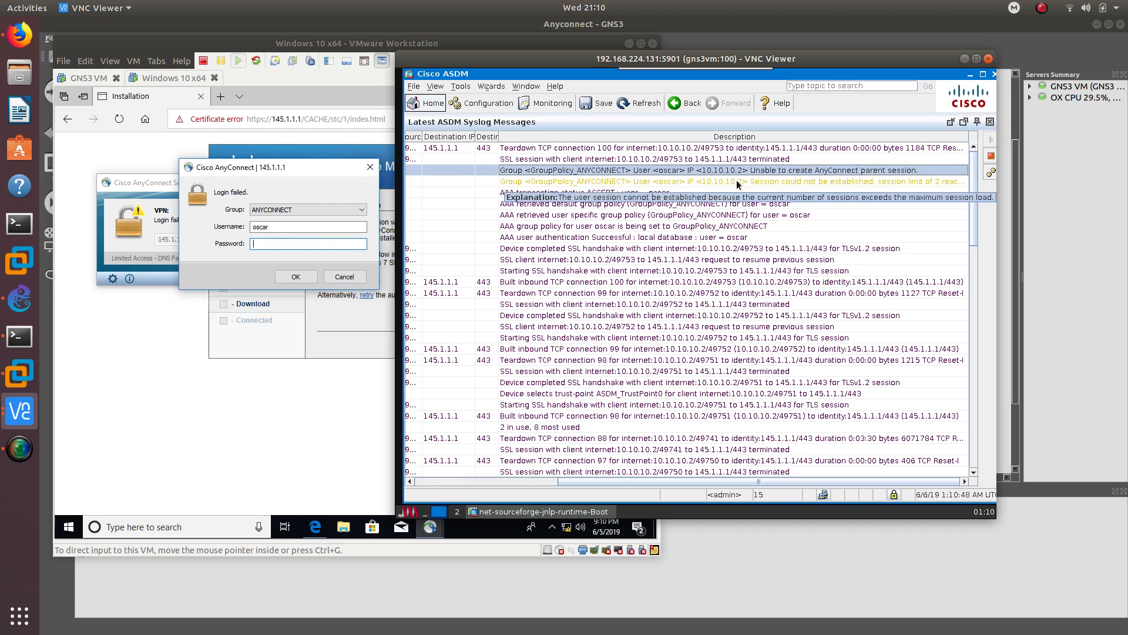
{"action": "left_click", "coordinate": [736, 180]}
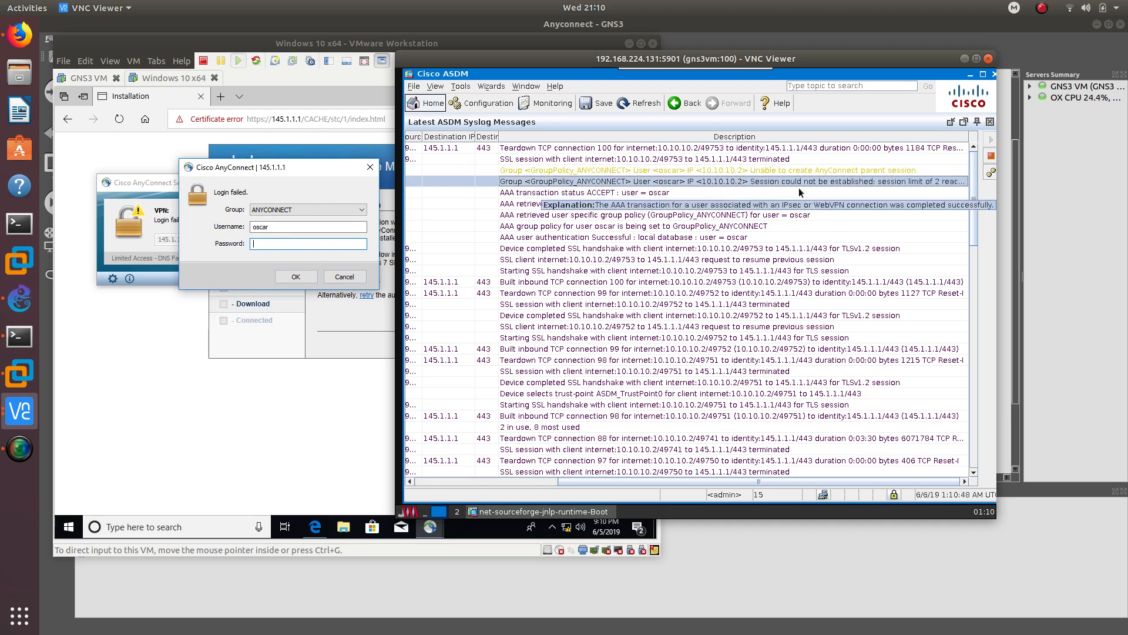
{"action": "mouse_move", "coordinate": [715, 182]}
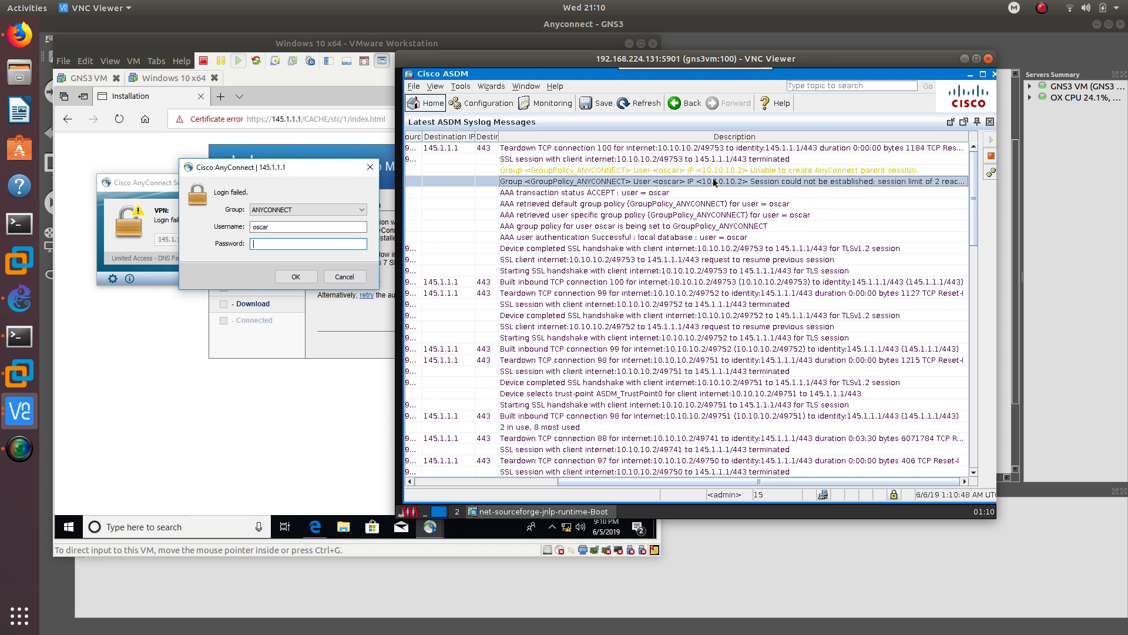
{"action": "left_click_drag", "start_coordinate": [277, 177], "coordinate": [248, 177]}
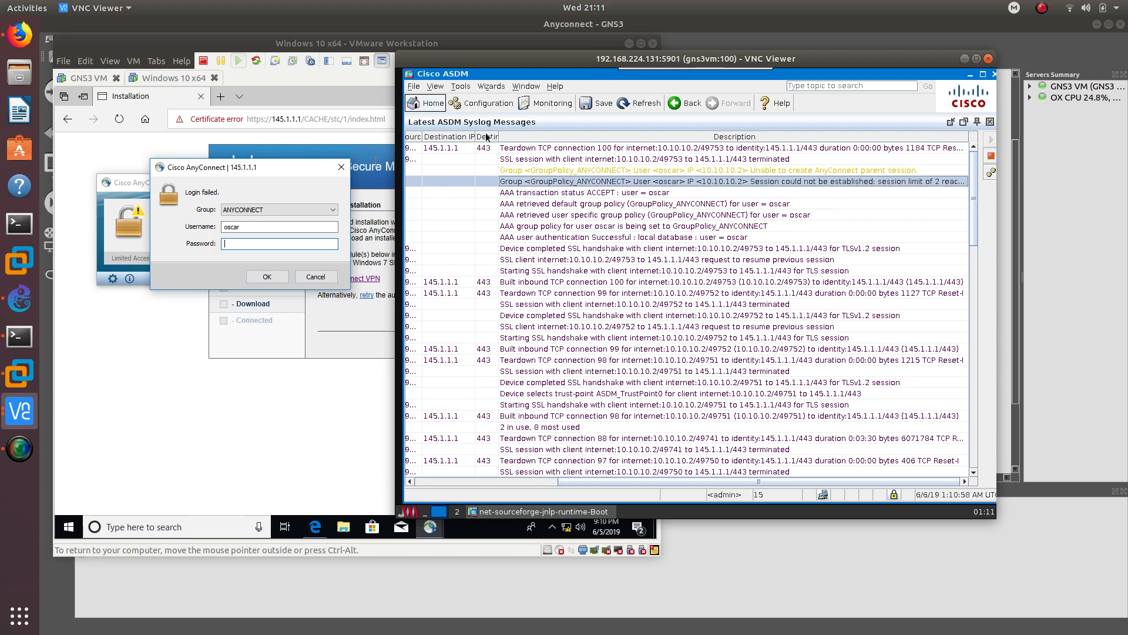
{"action": "left_click", "coordinate": [975, 59]}
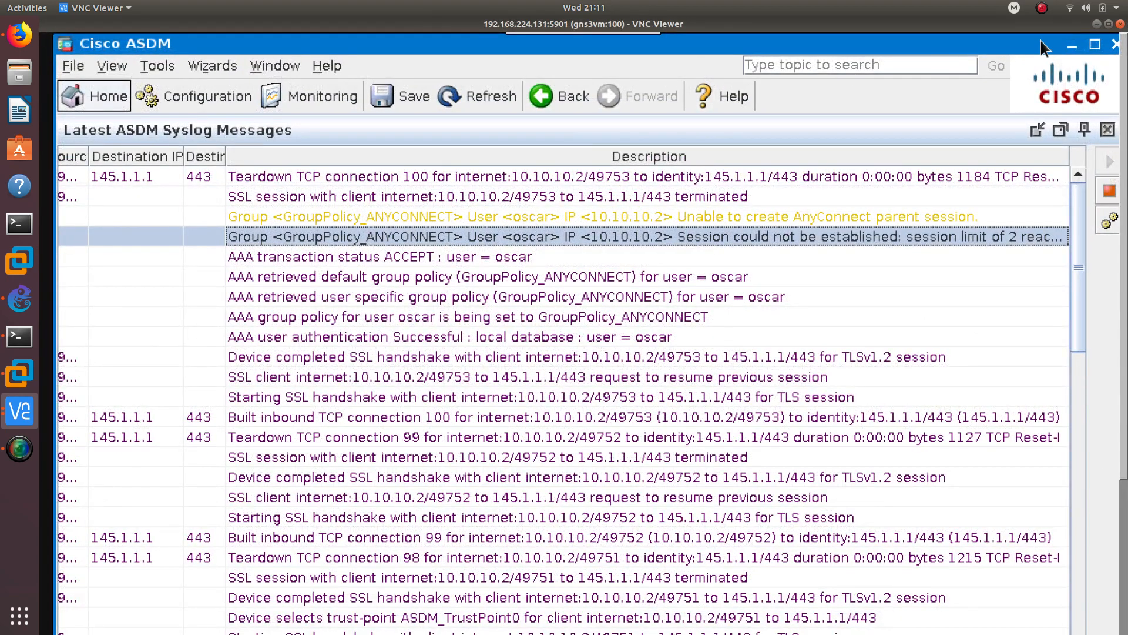
{"action": "left_click", "coordinate": [1107, 25]}
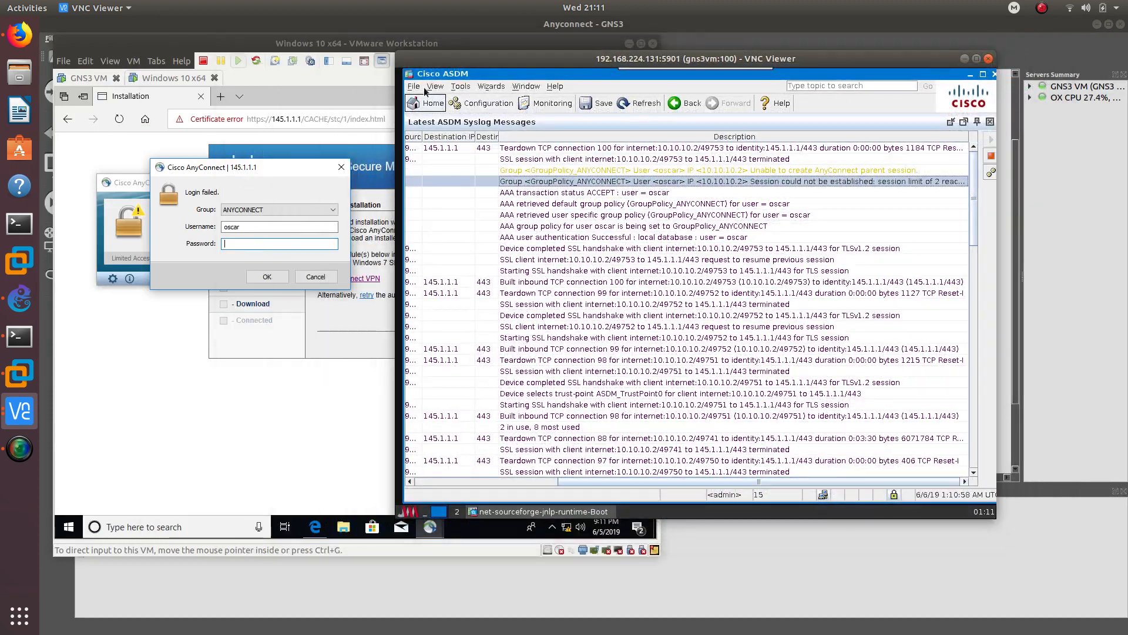
- Open ASDM's System Reload dialog from the Tools menu
{"action": "left_click", "coordinate": [433, 88]}
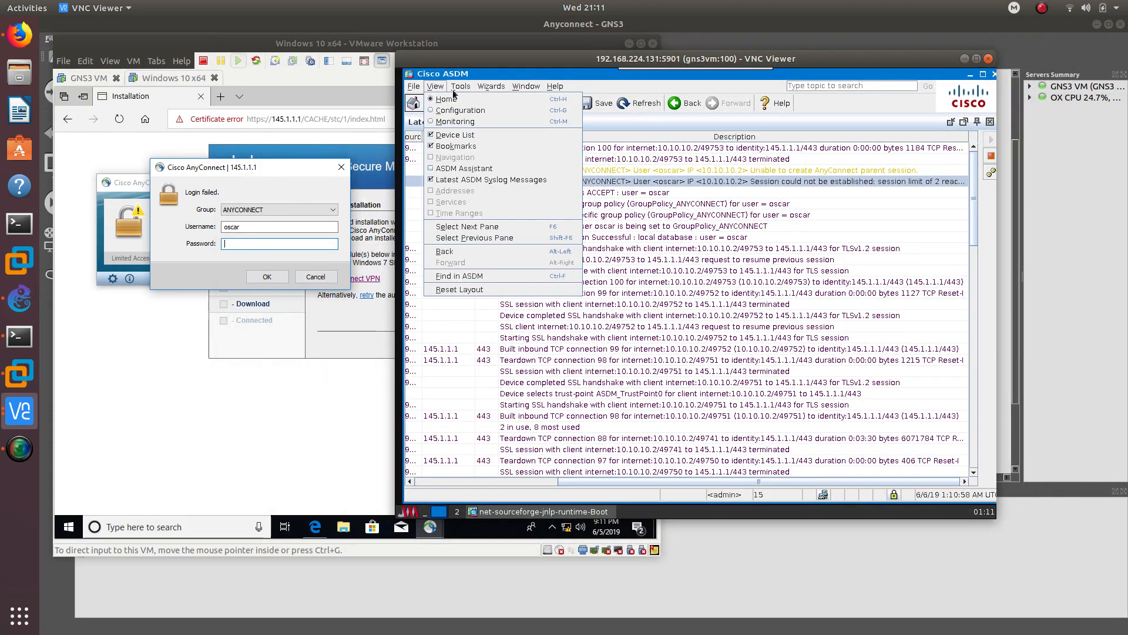
{"action": "mouse_move", "coordinate": [467, 92]}
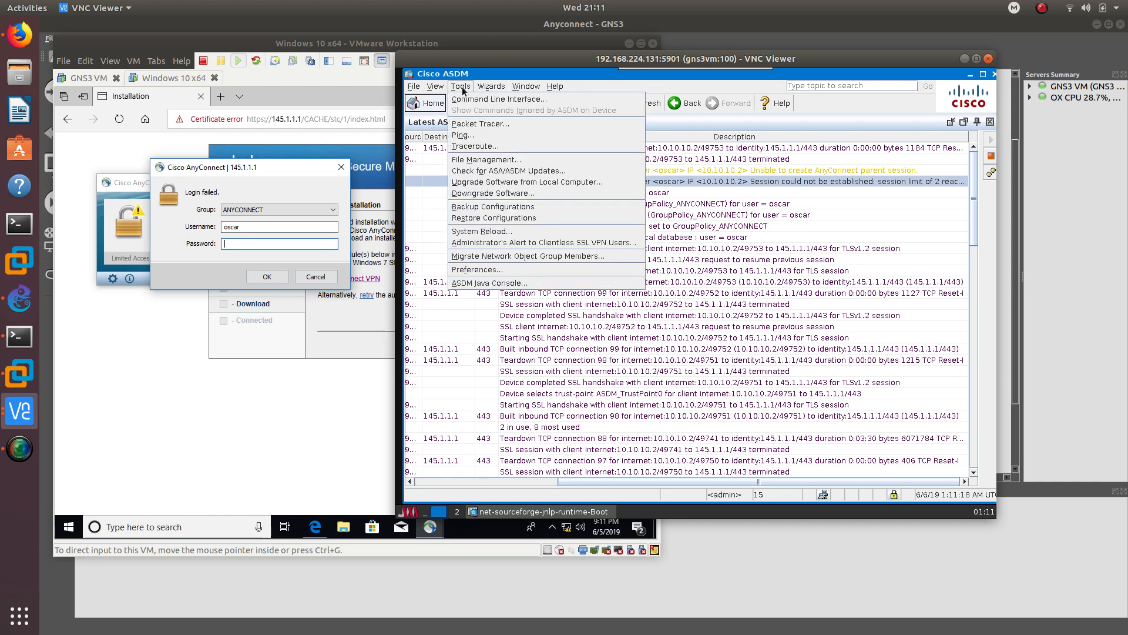
{"action": "left_click", "coordinate": [495, 231]}
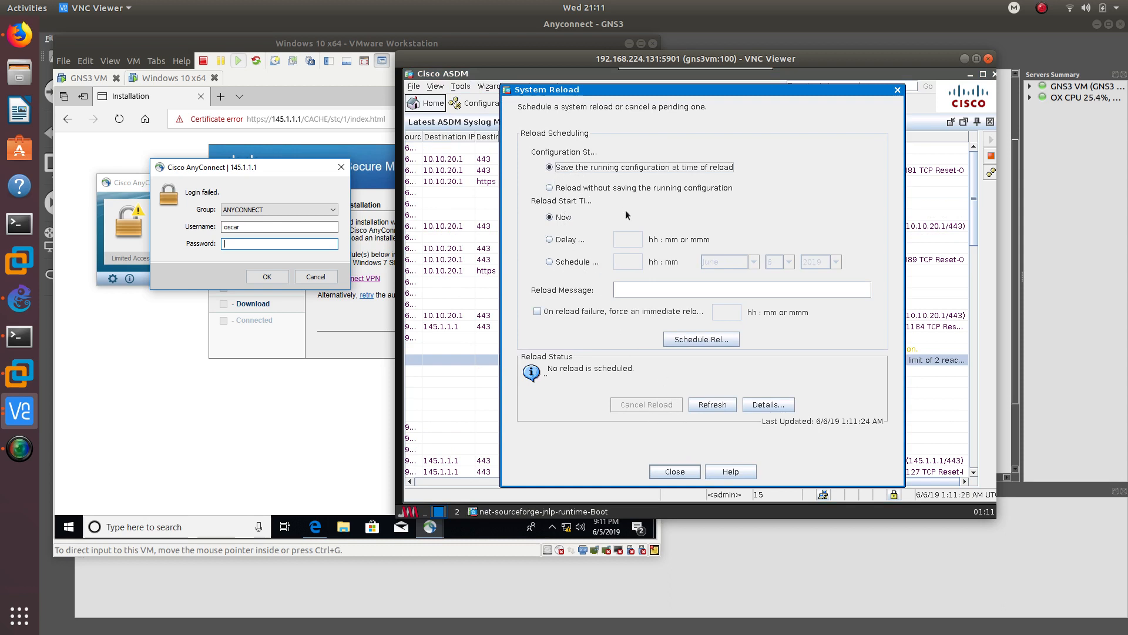
- Reload the ASA now without saving the running configuration, then exit ASDM
{"action": "left_click", "coordinate": [709, 406]}
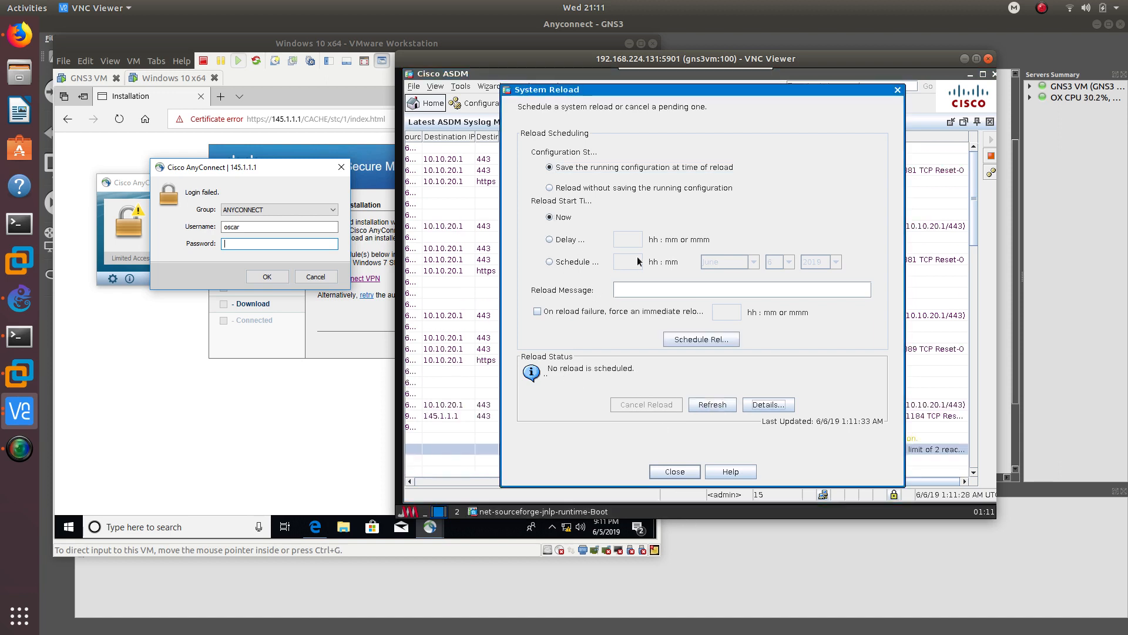
{"action": "left_click", "coordinate": [556, 188]}
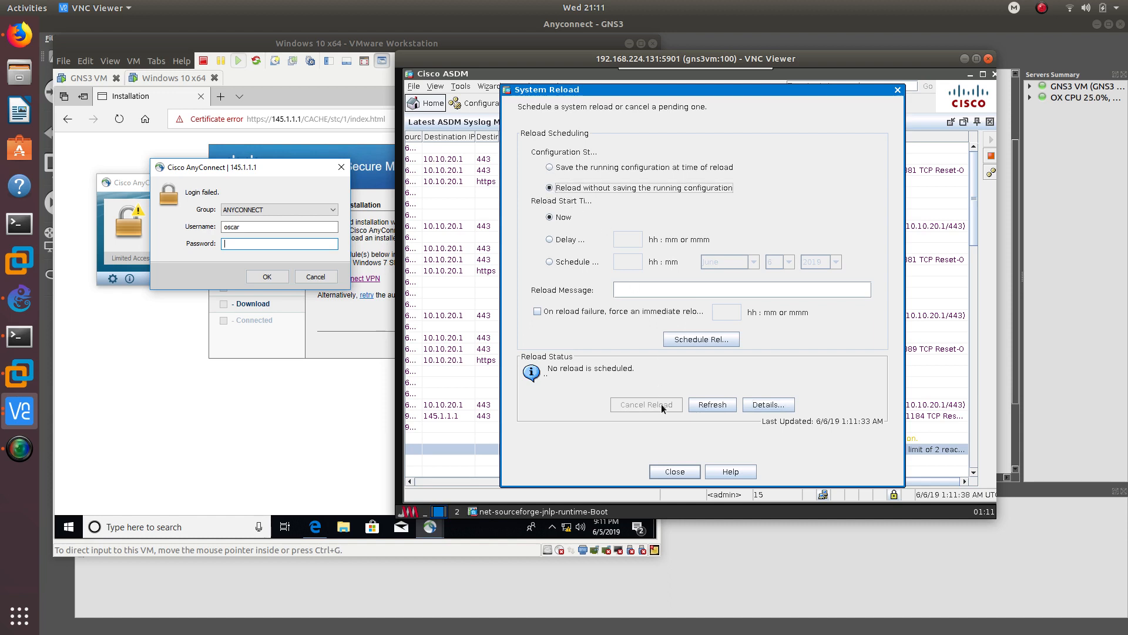
{"action": "left_click", "coordinate": [630, 290]}
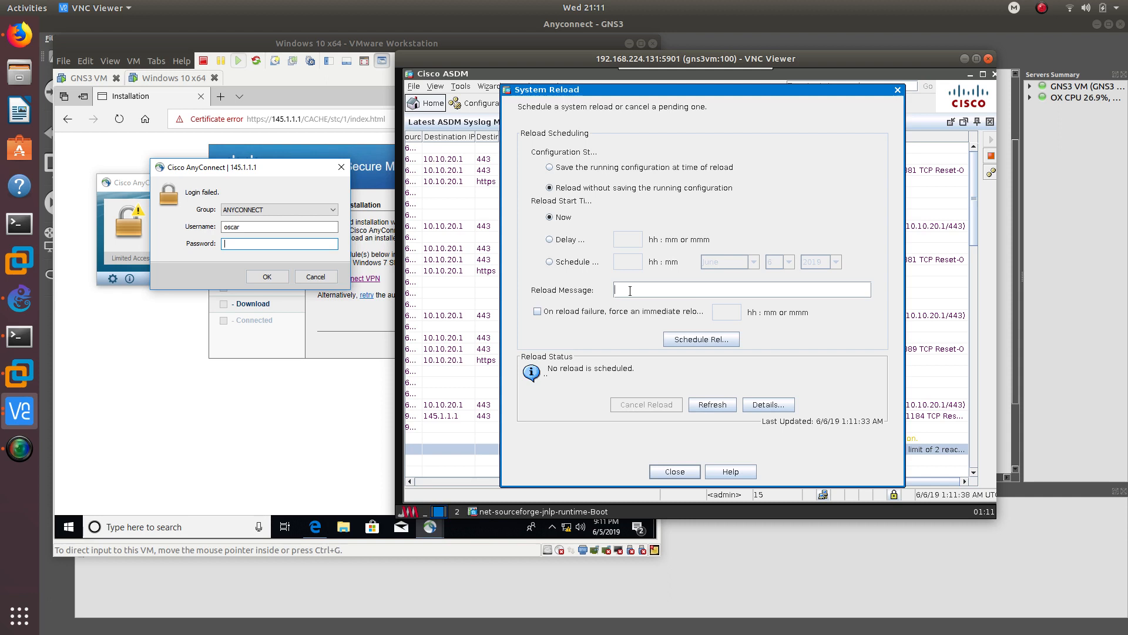
{"action": "left_click", "coordinate": [681, 344]}
{"action": "key", "text": "Return"}
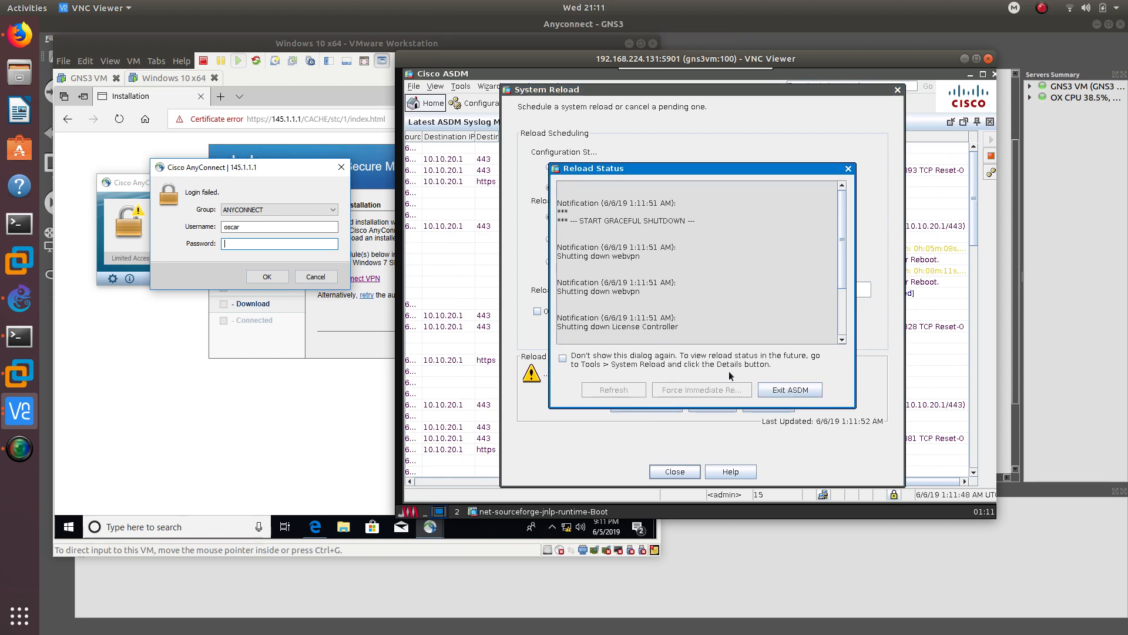
{"action": "left_click", "coordinate": [790, 389]}
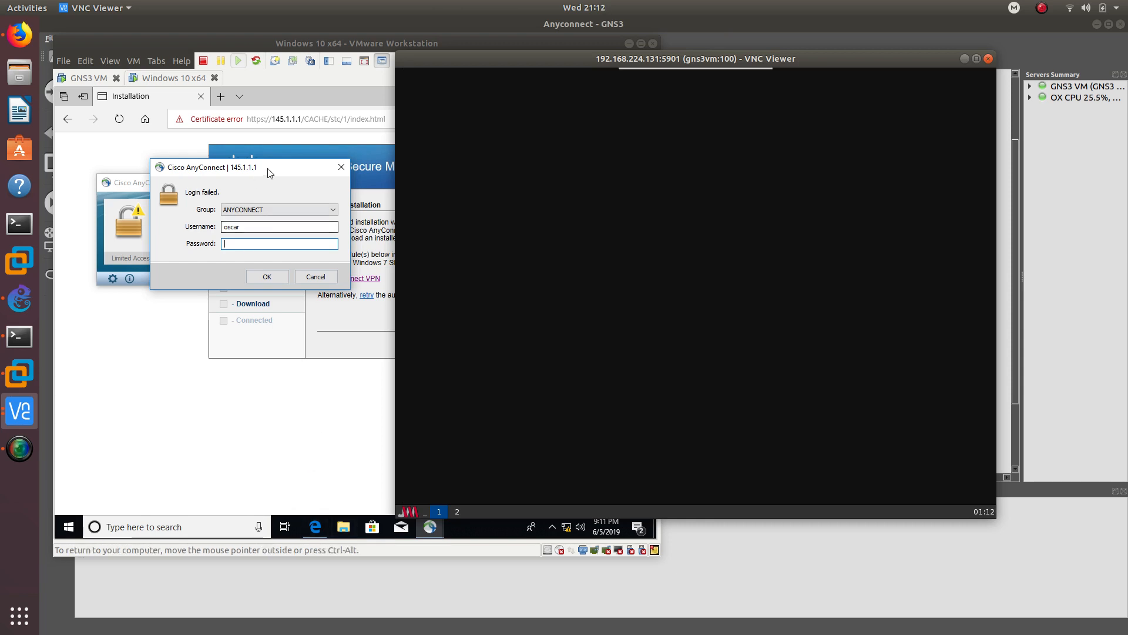
- Close the failed AnyConnect windows and bring up the ASA console showing the reboot
{"action": "left_click", "coordinate": [341, 166]}
{"action": "left_click", "coordinate": [324, 183]}
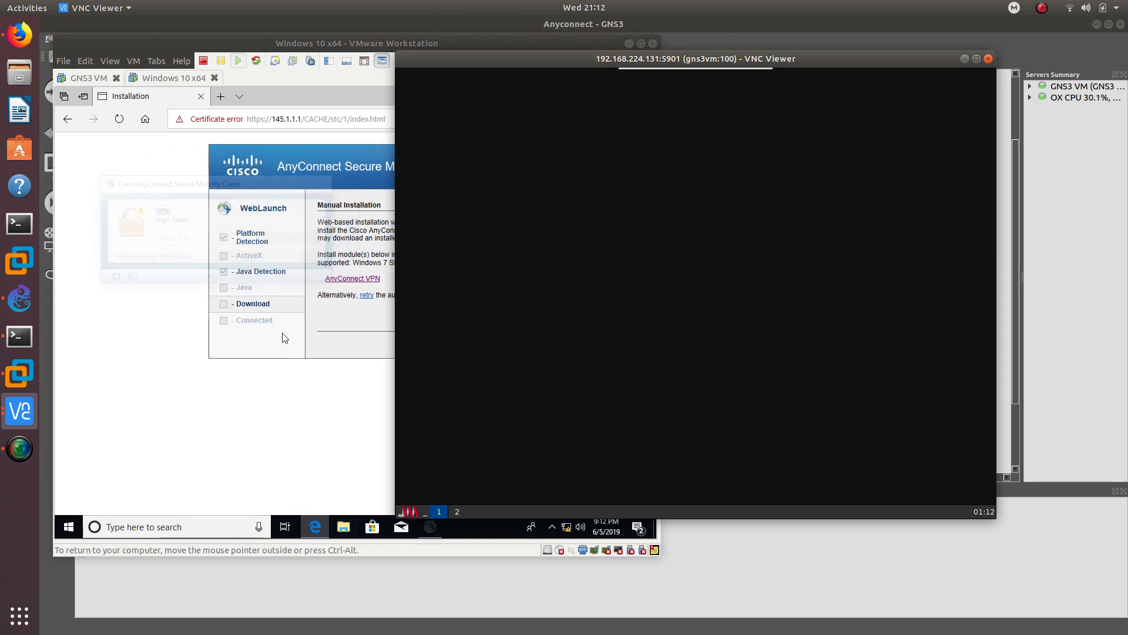
{"action": "left_click", "coordinate": [964, 59]}
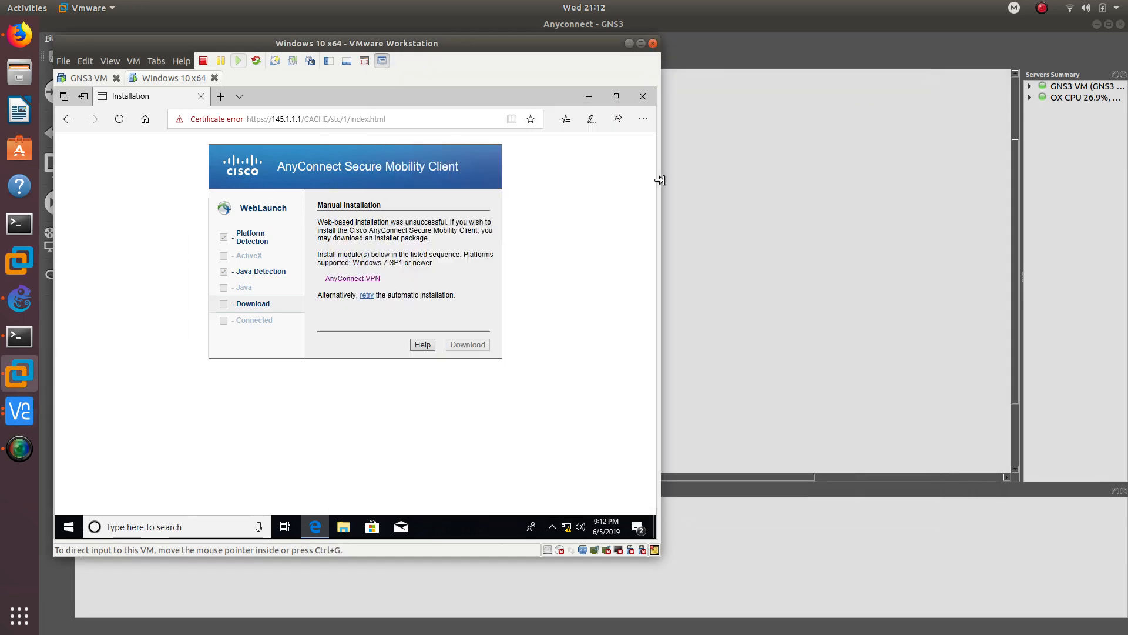
{"action": "left_click_drag", "start_coordinate": [553, 43], "coordinate": [868, 109]}
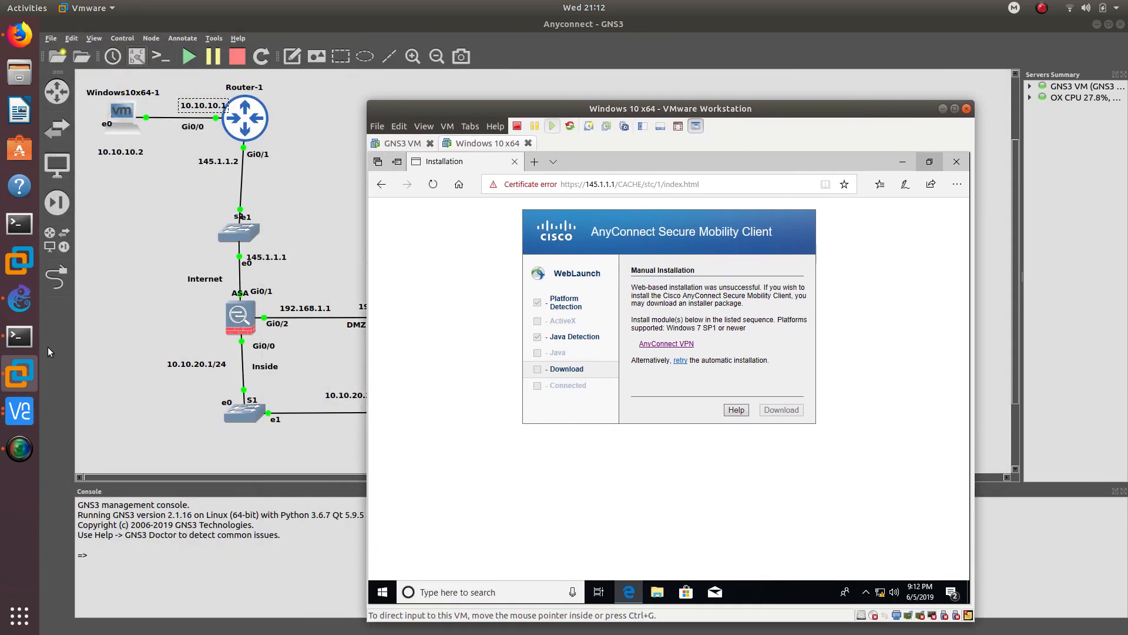
{"action": "left_click", "coordinate": [19, 337]}
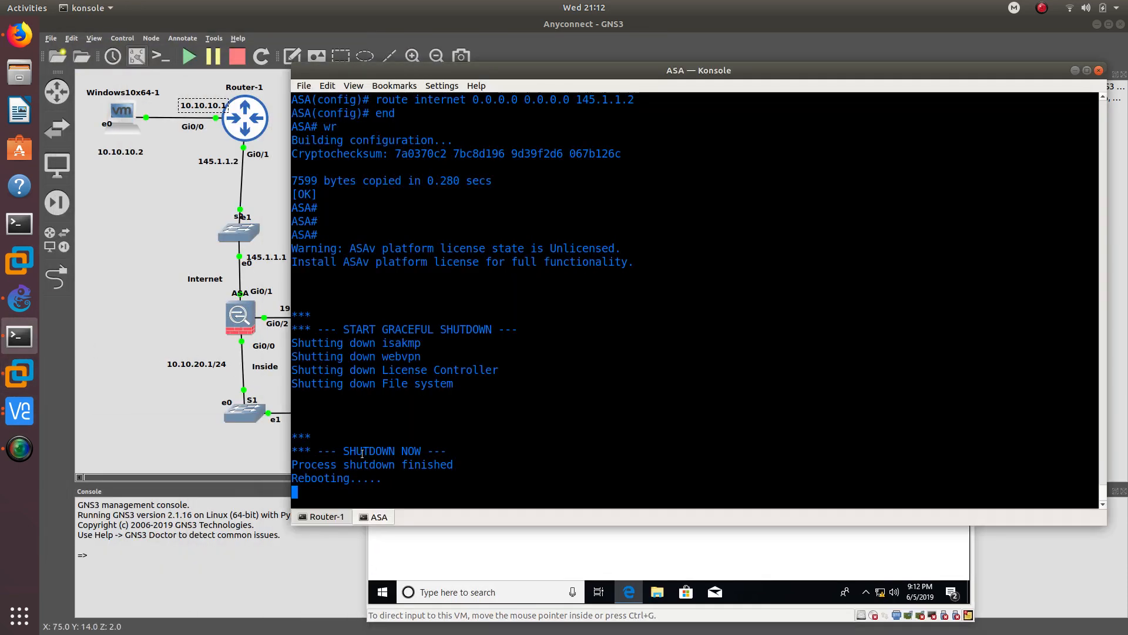
{"action": "left_click_drag", "start_coordinate": [362, 453], "coordinate": [269, 267]}
{"action": "left_click", "coordinate": [363, 368]}
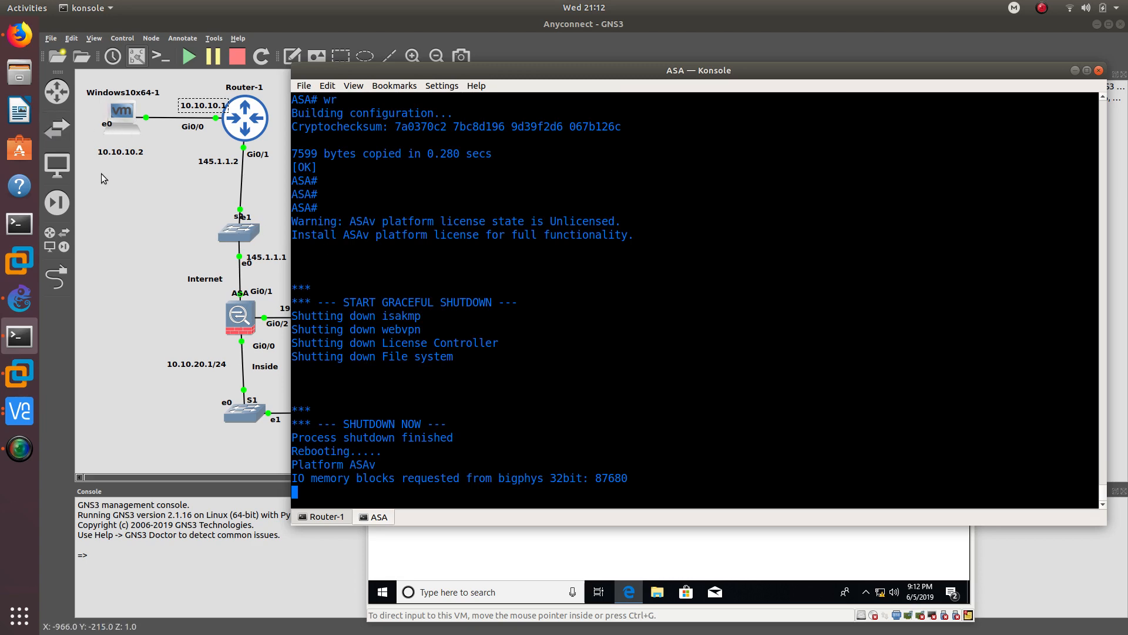
- Open Command Prompt in the Windows 10 VM and run ping 145.1.1.1
{"action": "left_click", "coordinate": [24, 379]}
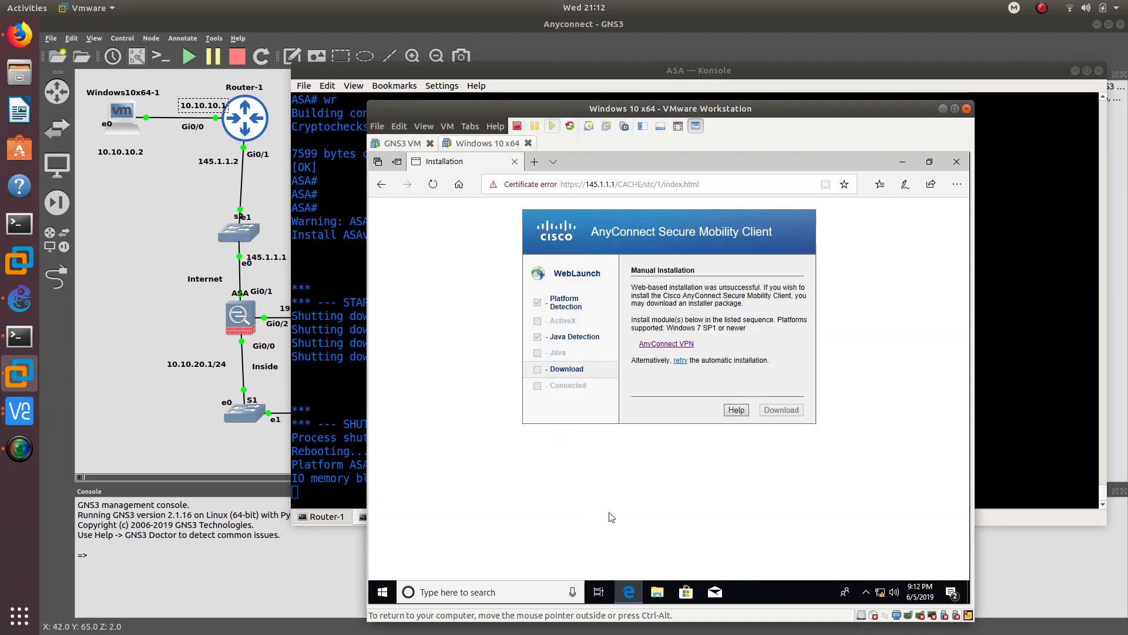
{"action": "key", "text": "super"}
{"action": "type", "text": "cmd"}
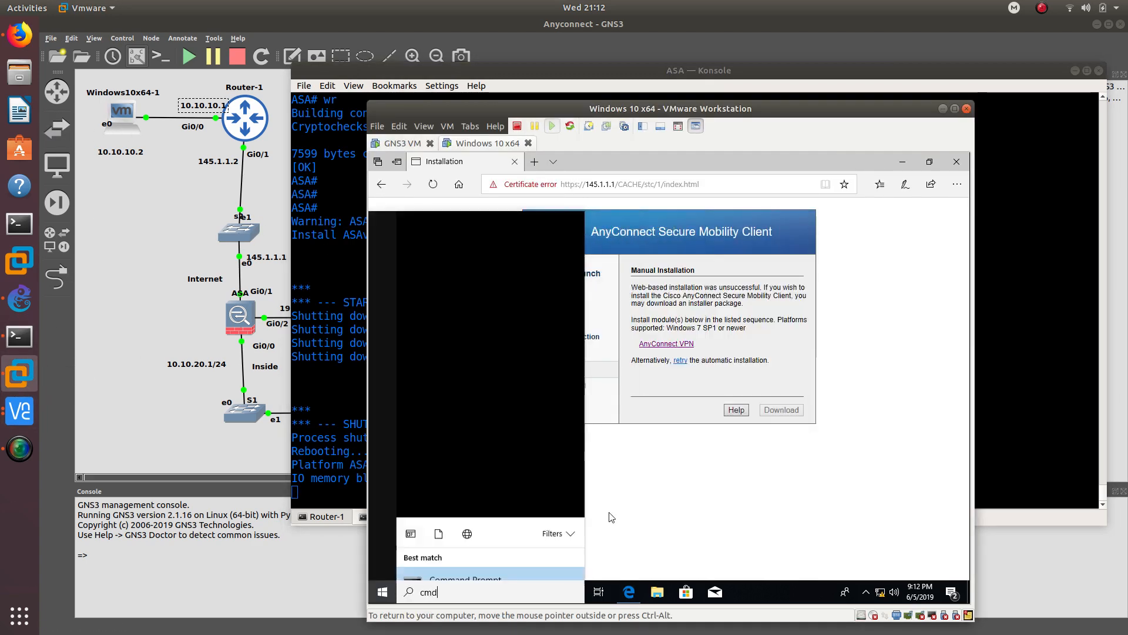
{"action": "key", "text": "Return"}
{"action": "type", "text": "ping 145.1.1"}
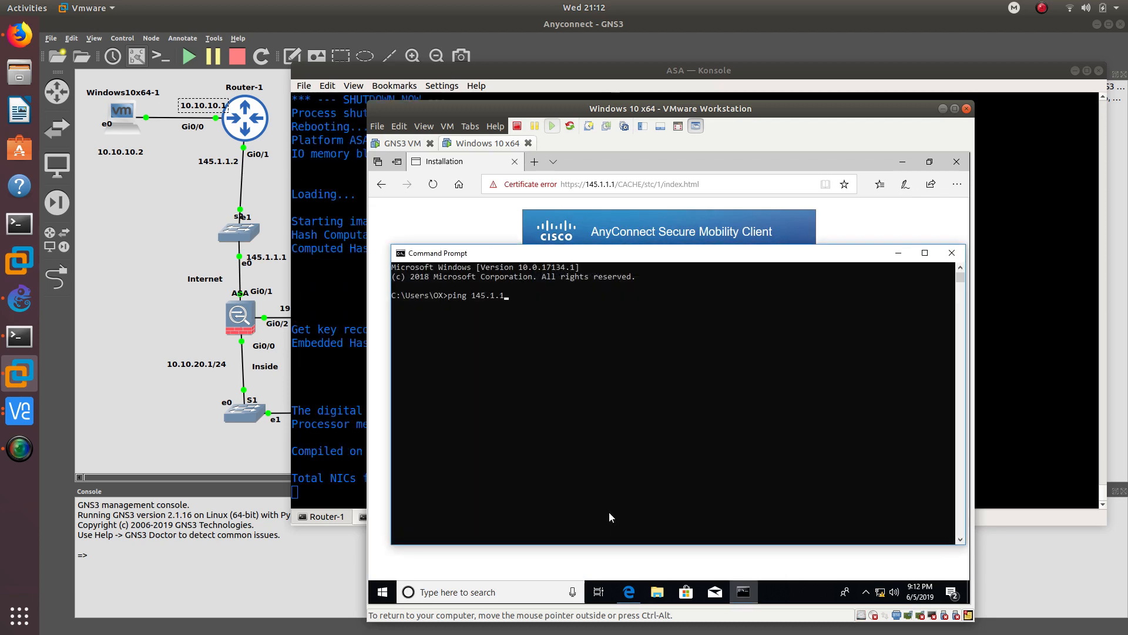
{"action": "type", "text": ".1"}
{"action": "key", "text": "Return"}
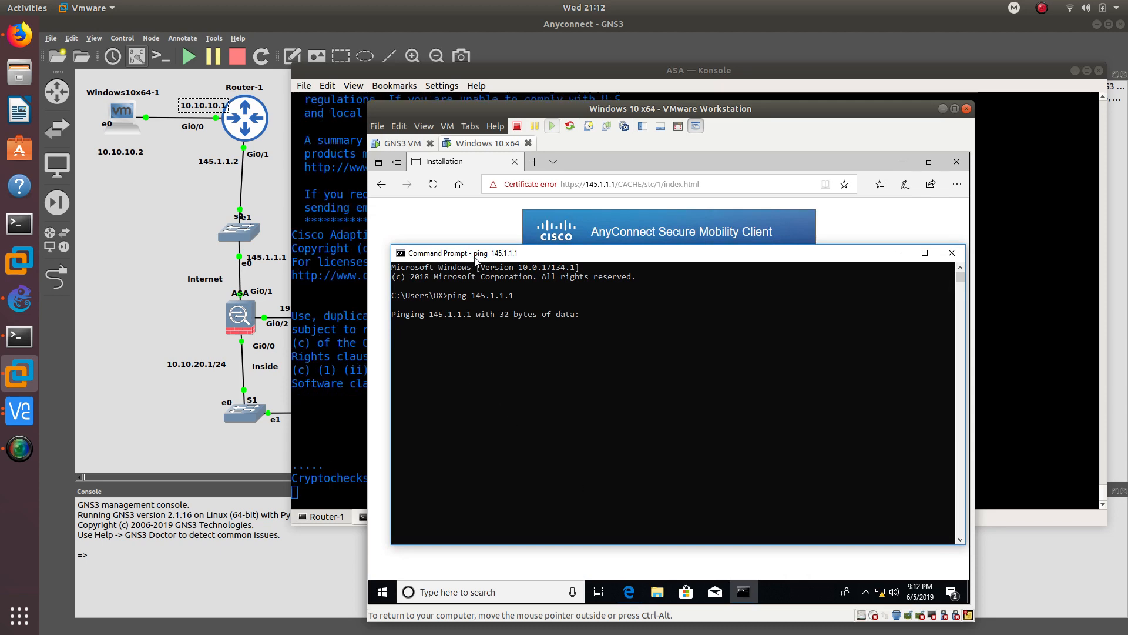
{"action": "left_click_drag", "start_coordinate": [475, 257], "coordinate": [489, 228]}
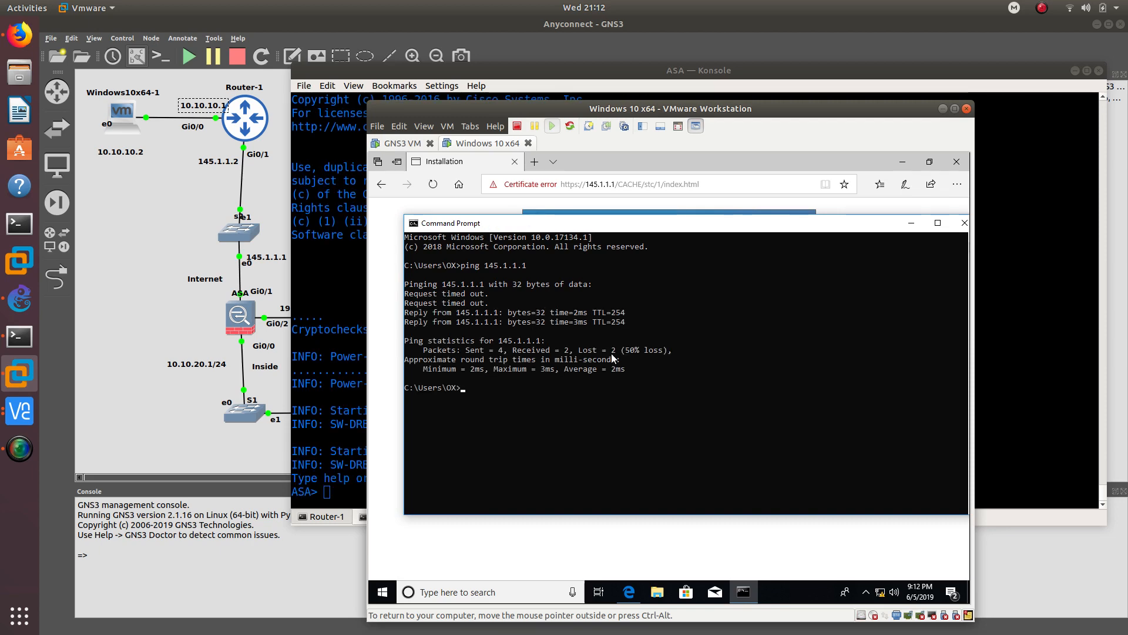
- Close Command Prompt and Edge, and start AnyConnect connecting to 145.1.1.1
{"action": "left_click", "coordinate": [960, 223]}
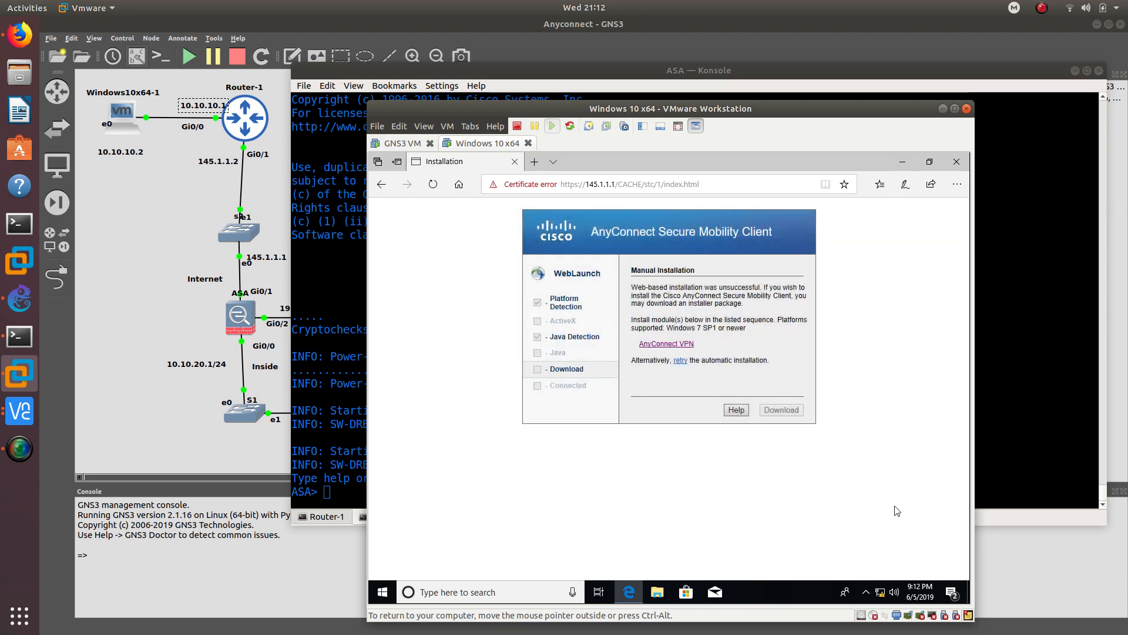
{"action": "left_click", "coordinate": [866, 592]}
{"action": "left_click", "coordinate": [875, 568]}
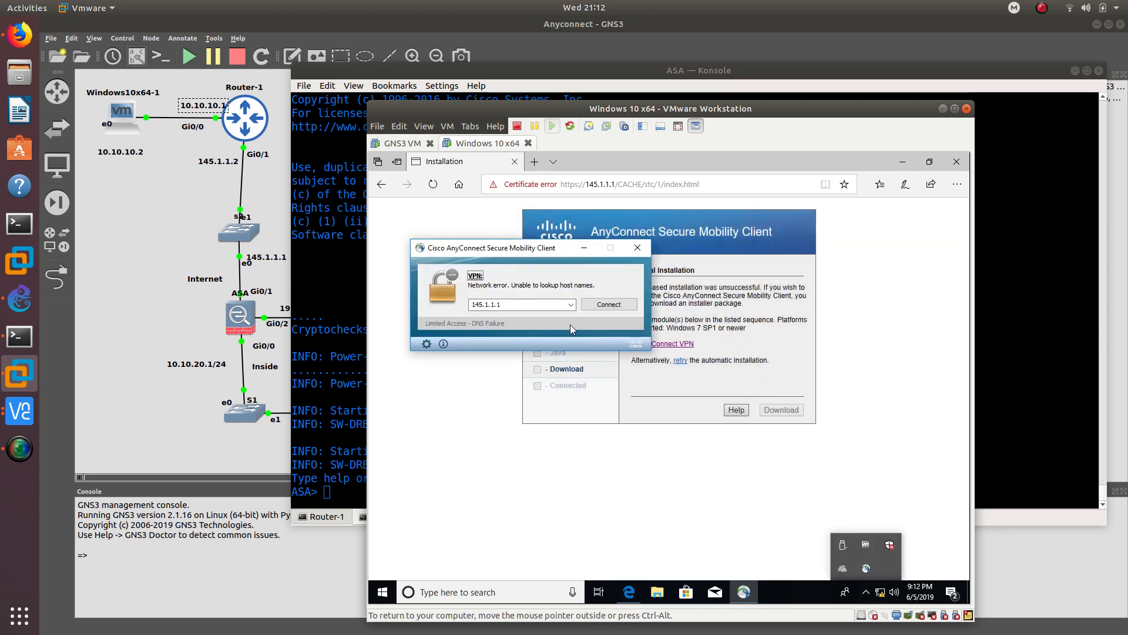
{"action": "left_click", "coordinate": [619, 306]}
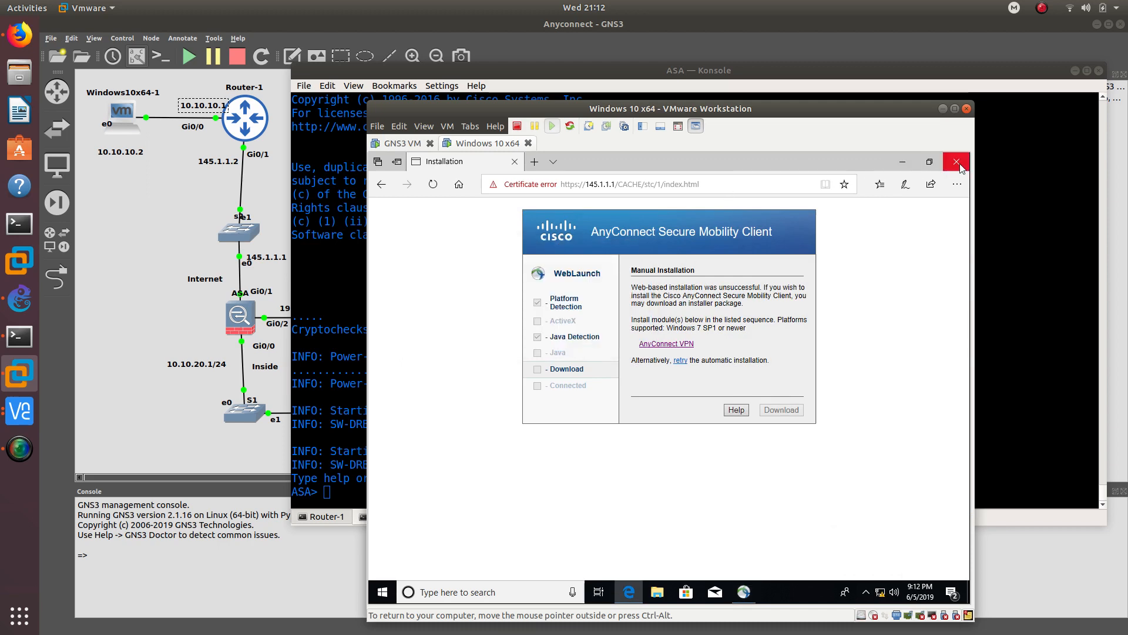
{"action": "left_click", "coordinate": [960, 166]}
{"action": "left_click", "coordinate": [604, 305]}
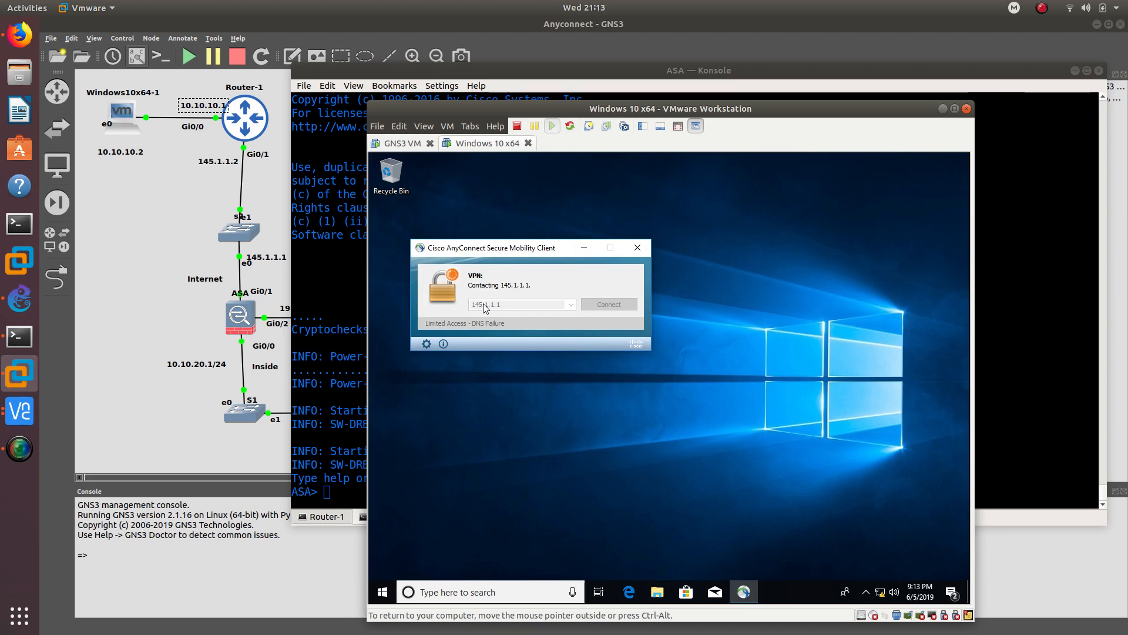
- Move the AnyConnect window, minimize the ASA console, and shift VMware aside
{"action": "left_click_drag", "start_coordinate": [511, 252], "coordinate": [533, 277]}
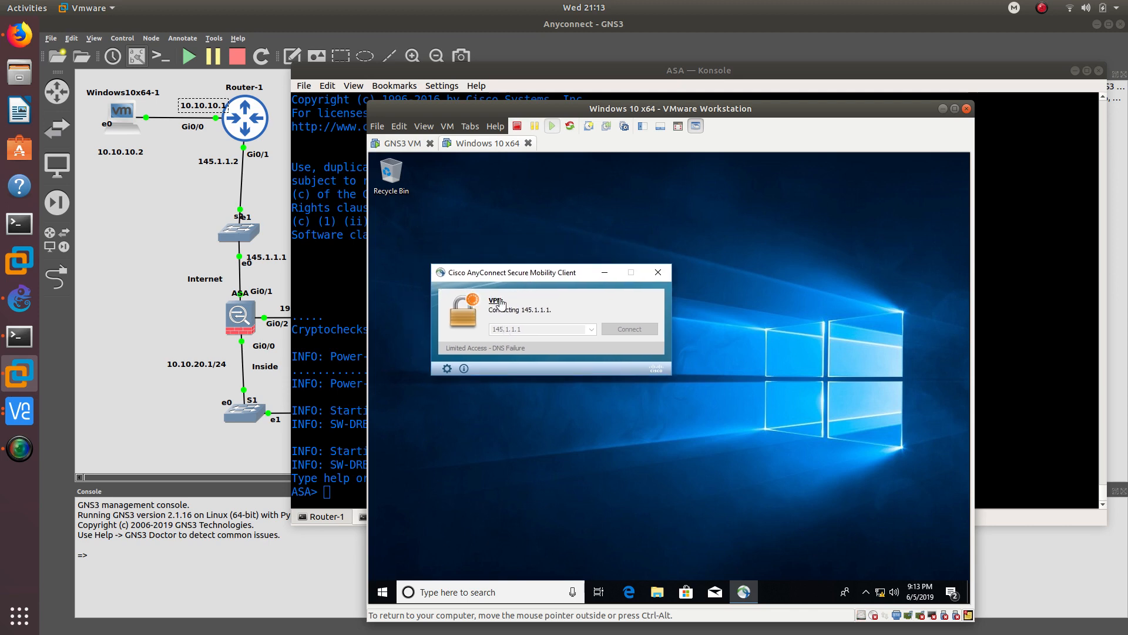
{"action": "left_click", "coordinate": [663, 84]}
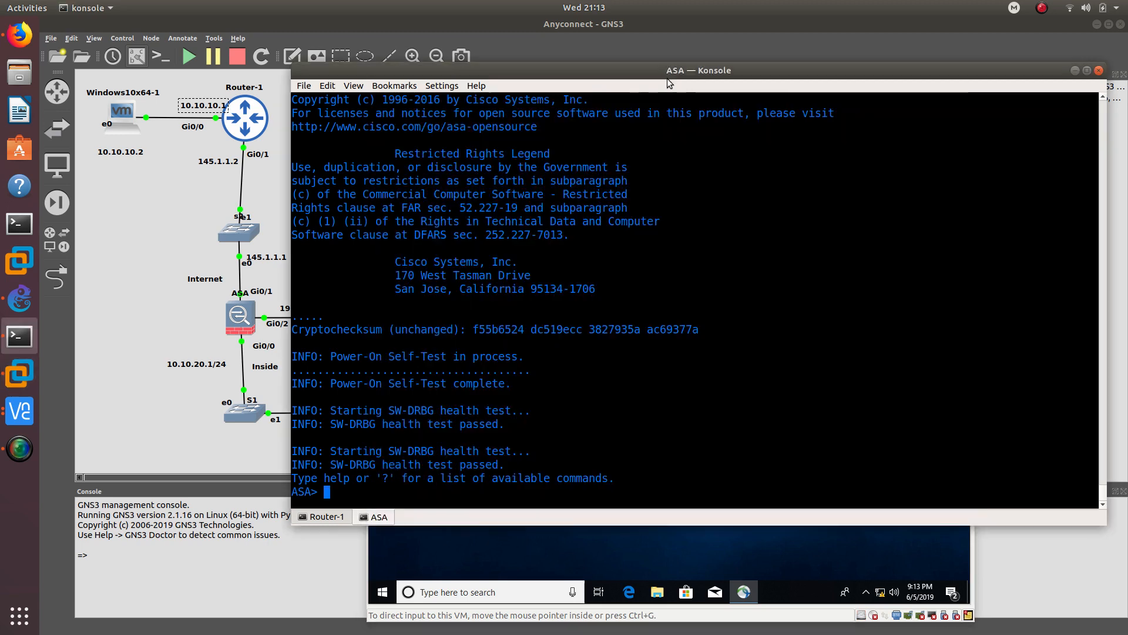
{"action": "left_click", "coordinate": [1075, 71]}
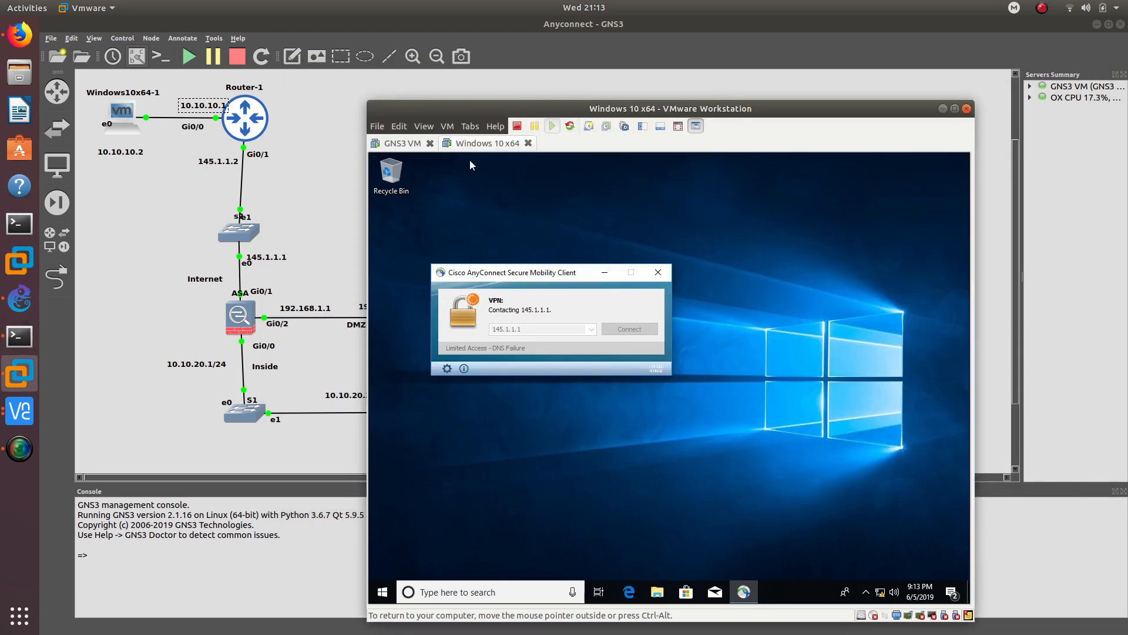
{"action": "left_click_drag", "start_coordinate": [504, 111], "coordinate": [614, 84]}
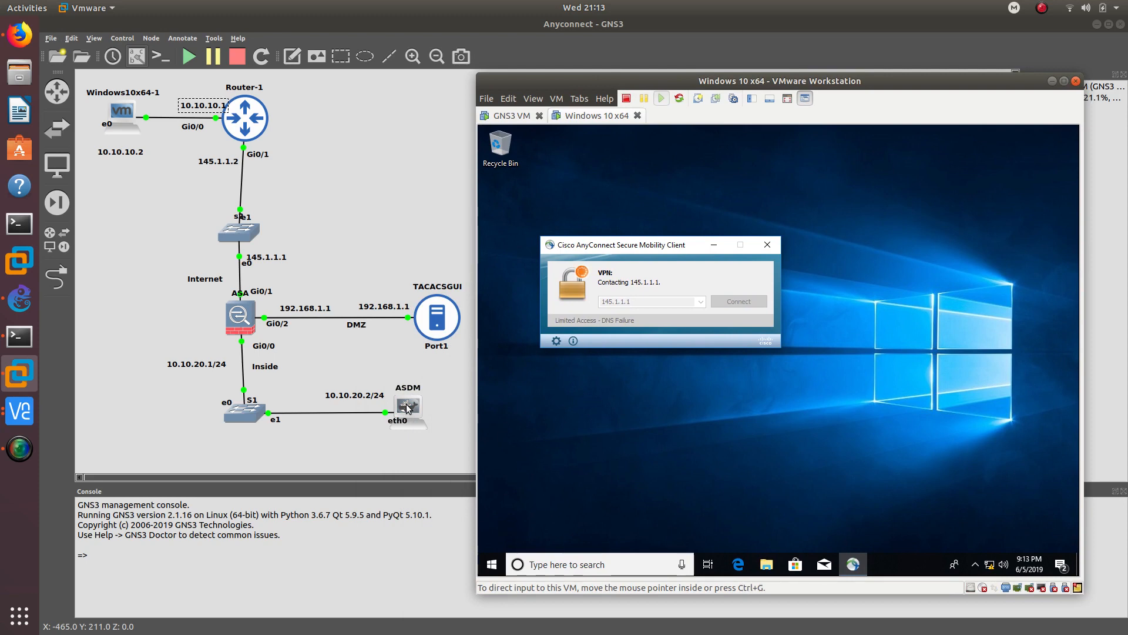
- Bring the ASDM VNC session forward, arrange windows, and start the ASDM Launcher
{"action": "left_click", "coordinate": [19, 409]}
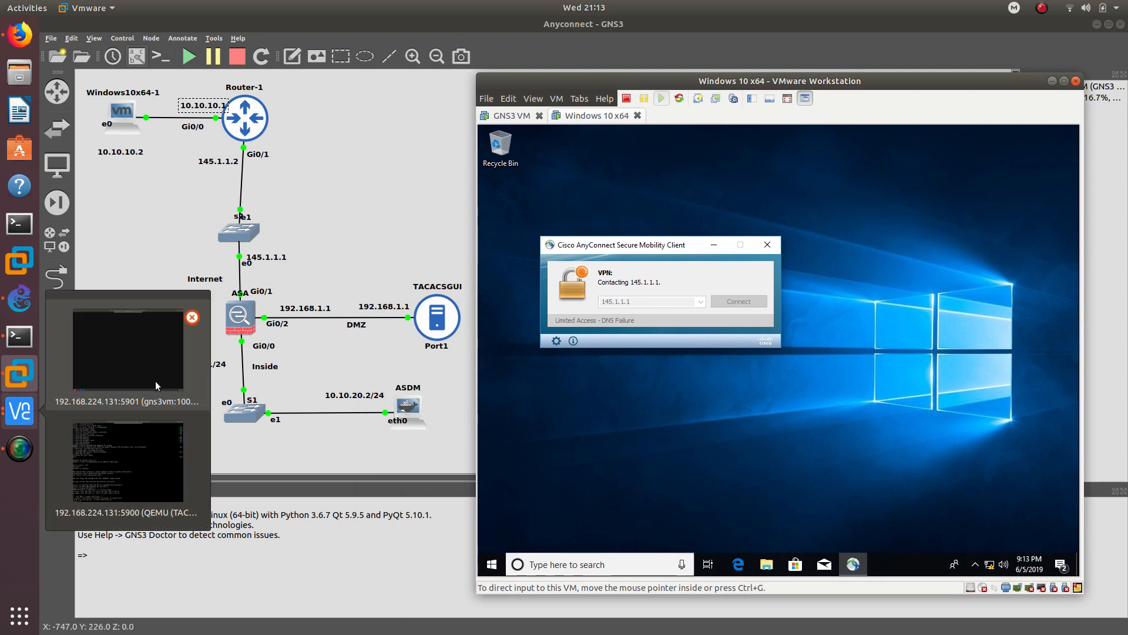
{"action": "left_click", "coordinate": [154, 382]}
{"action": "left_click_drag", "start_coordinate": [662, 54], "coordinate": [326, 78]}
{"action": "left_click_drag", "start_coordinate": [746, 79], "coordinate": [921, 83]}
{"action": "left_click", "coordinate": [431, 88]}
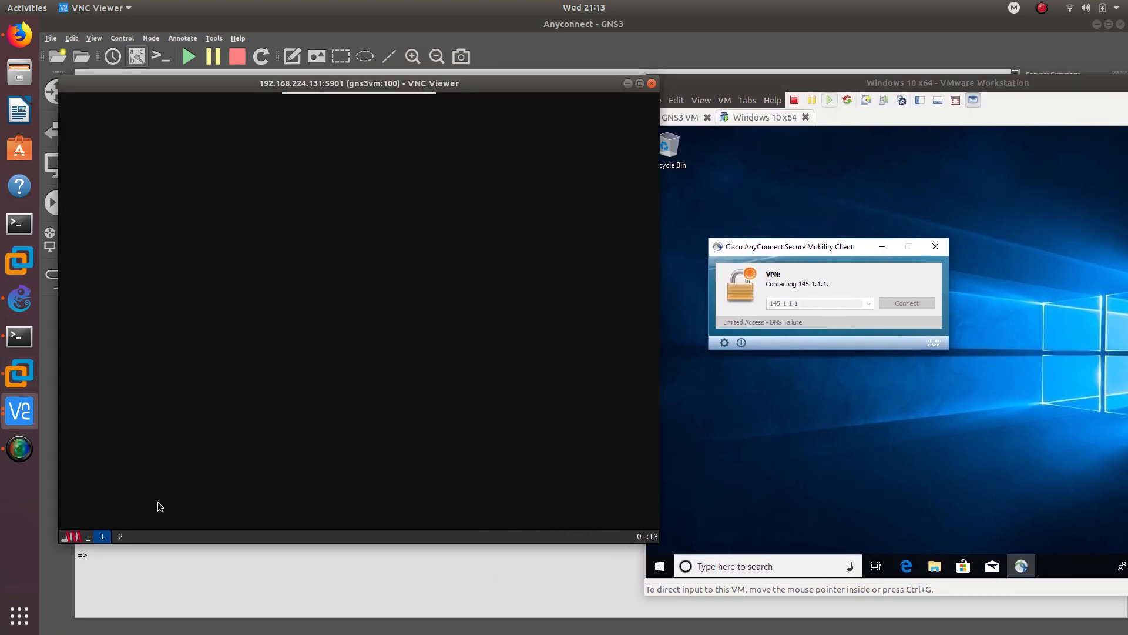
{"action": "left_click", "coordinate": [73, 536]}
{"action": "mouse_move", "coordinate": [101, 467]}
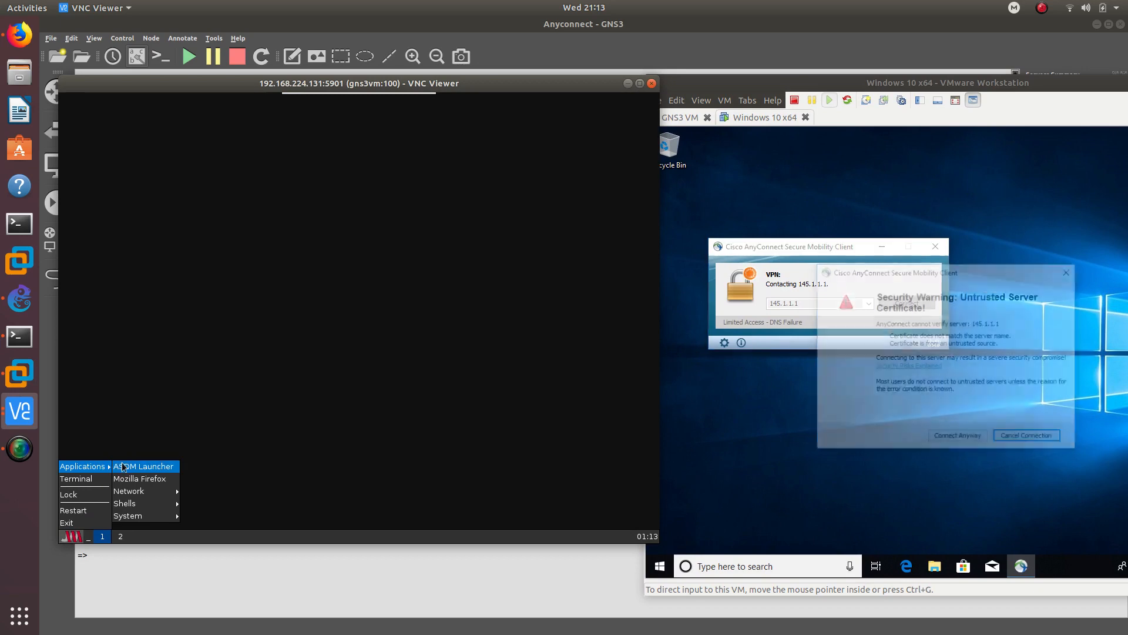
{"action": "left_click", "coordinate": [143, 466]}
- Accept the ASA's untrusted certificate, log in with the VPN username, and accept the downloader certificate
{"action": "left_click", "coordinate": [942, 439]}
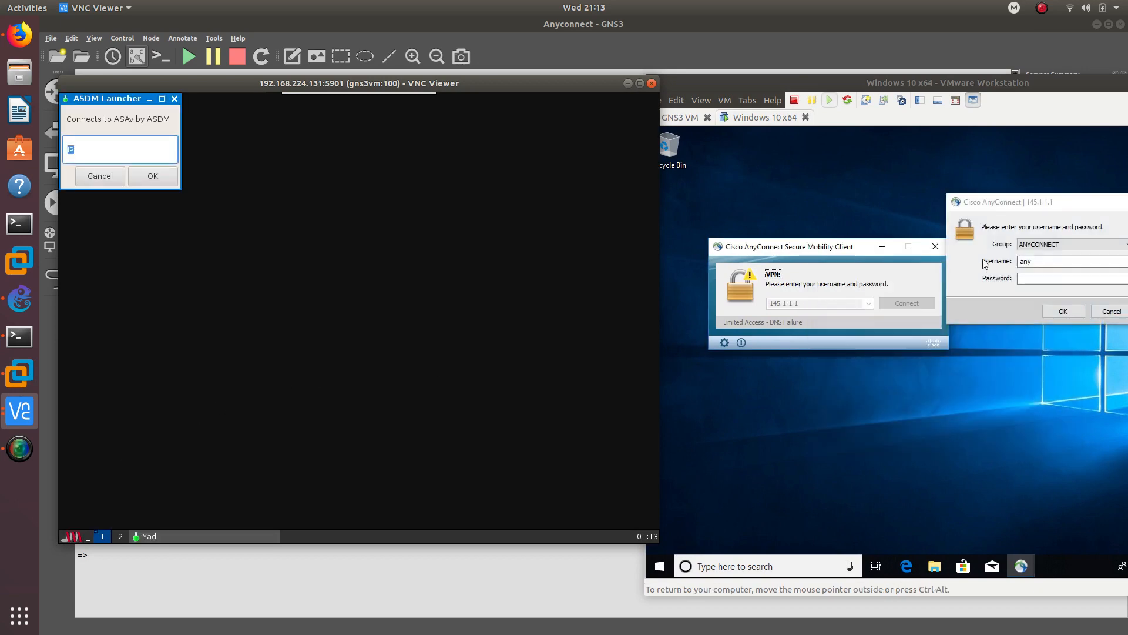
{"action": "double_click", "coordinate": [728, 276]}
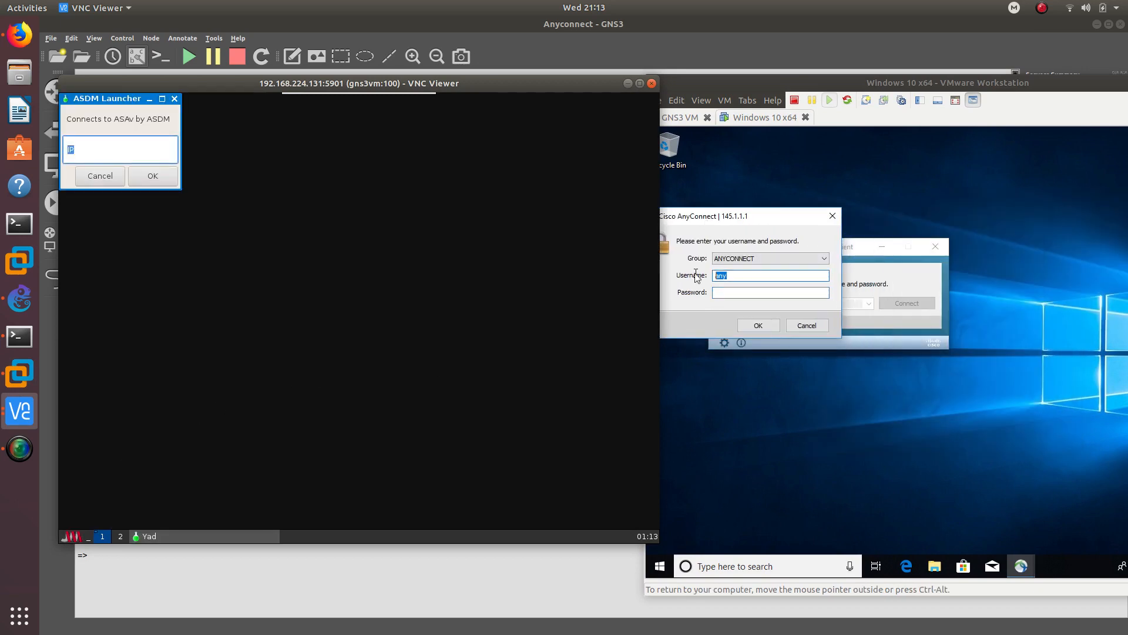
{"action": "type", "text": "oscar"}
{"action": "left_click", "coordinate": [763, 326]}
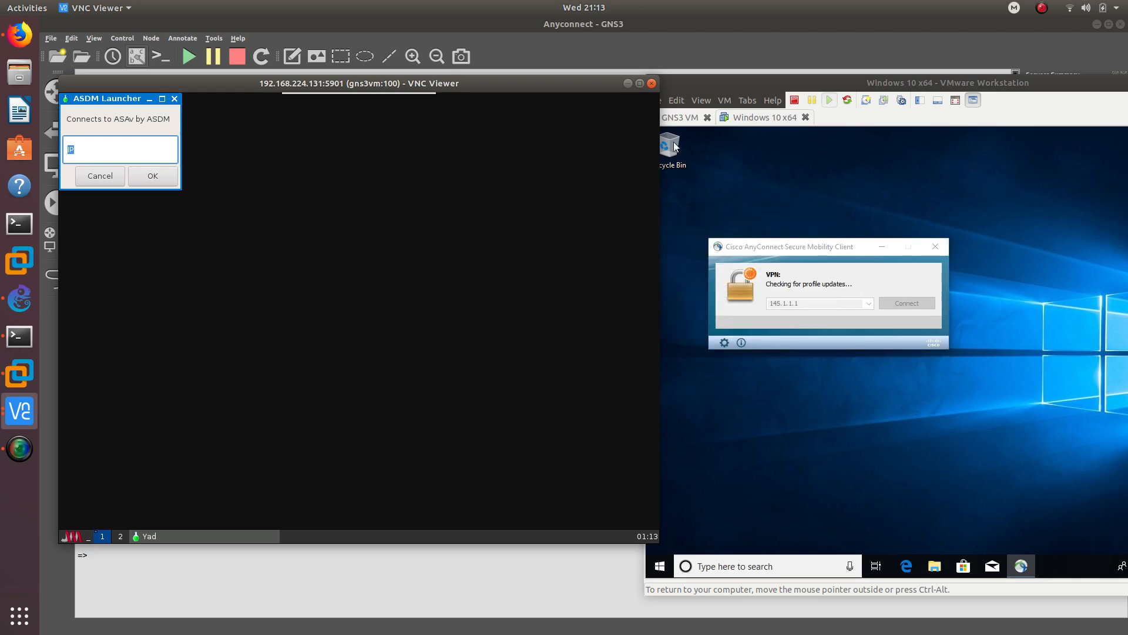
{"action": "left_click", "coordinate": [701, 83]}
{"action": "left_click_drag", "start_coordinate": [701, 84], "coordinate": [345, 66]}
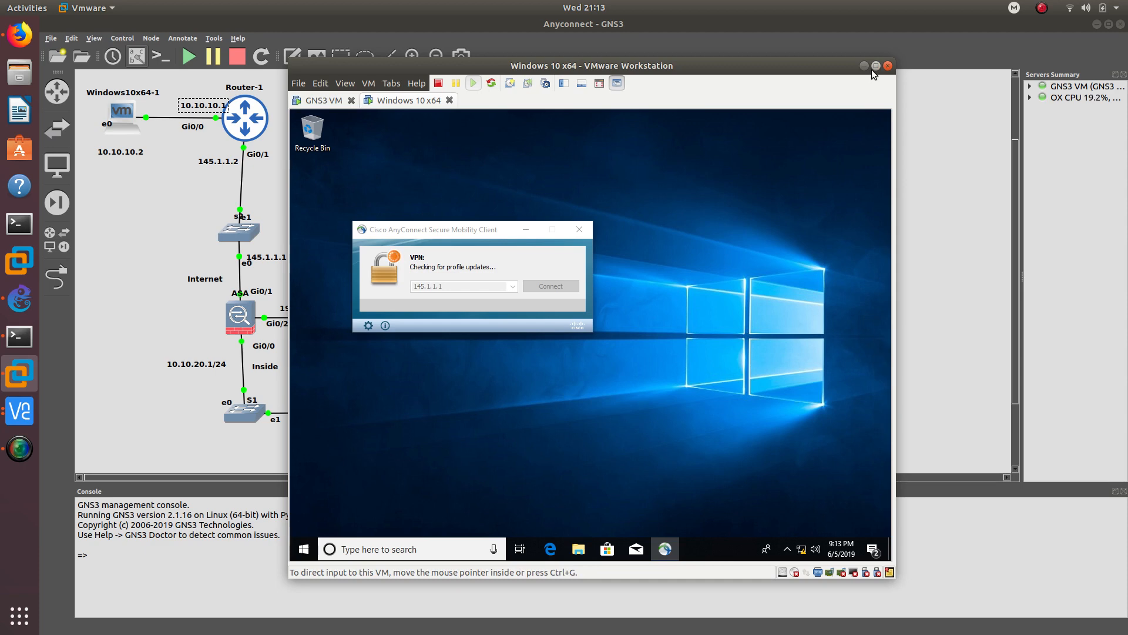
{"action": "left_click", "coordinate": [594, 422]}
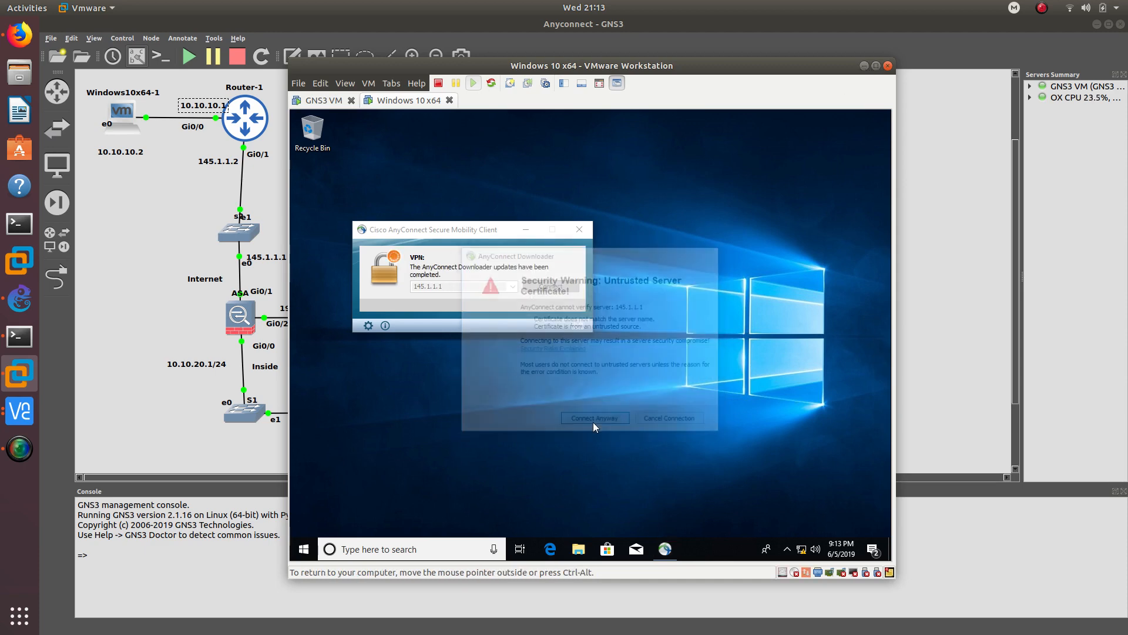
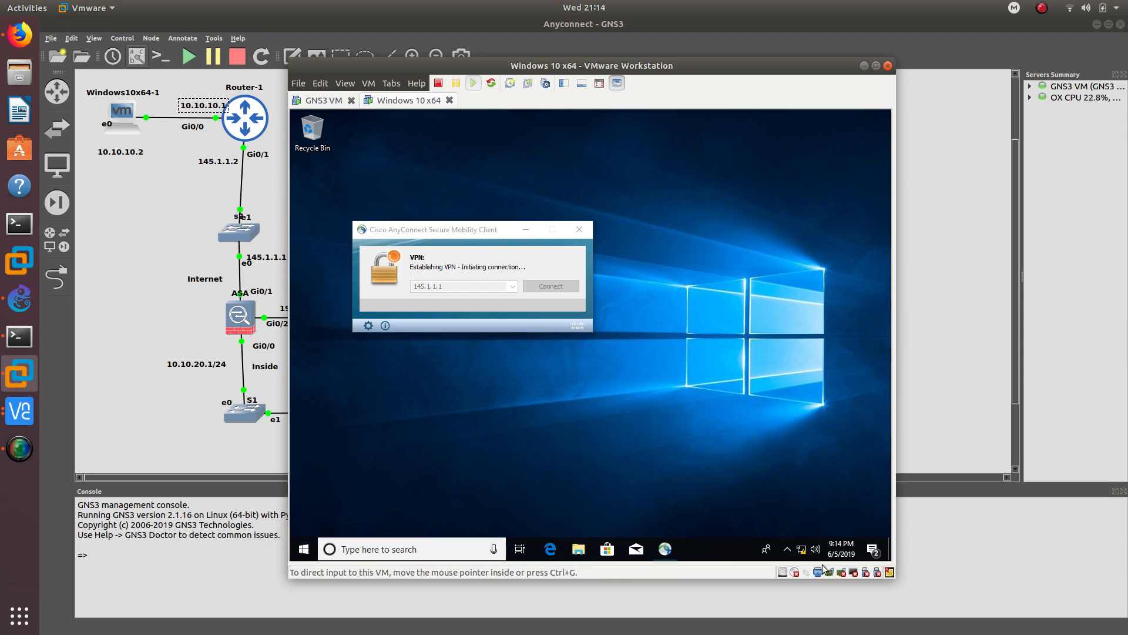
- Open the AnyConnect client from the system tray and centre it, showing the VPN connected to 145.1.1.1
{"action": "left_click", "coordinate": [788, 550]}
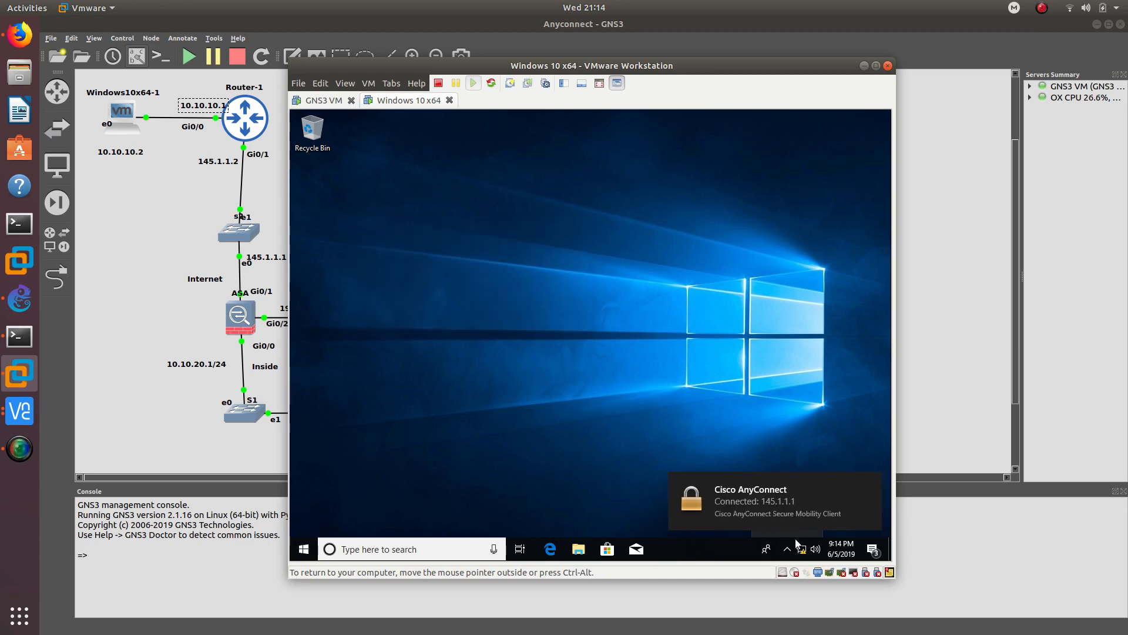
{"action": "left_click", "coordinate": [776, 513]}
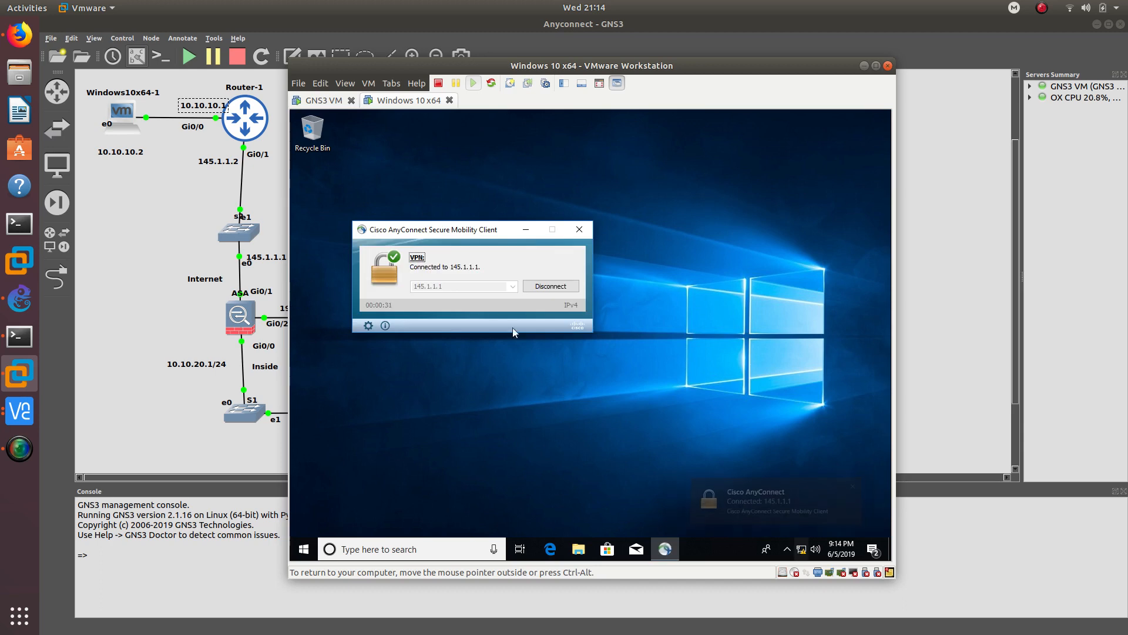
{"action": "left_click_drag", "start_coordinate": [429, 234], "coordinate": [544, 254]}
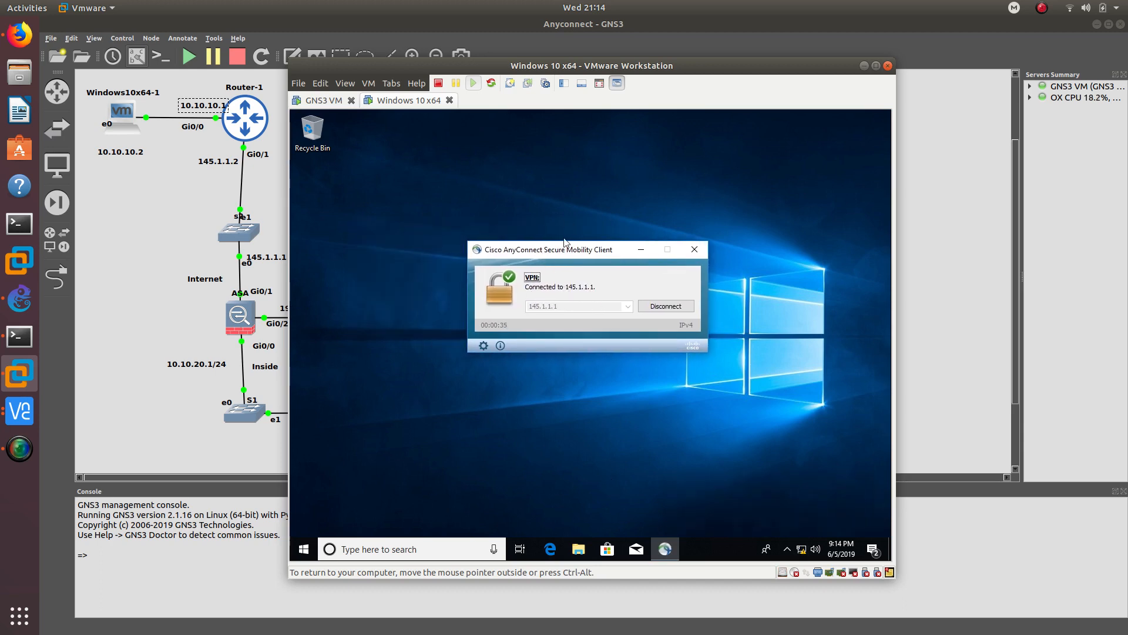
- Open a Command Prompt in the Windows VM by searching for cmd
{"action": "left_click", "coordinate": [311, 538]}
{"action": "type", "text": "cmd"}
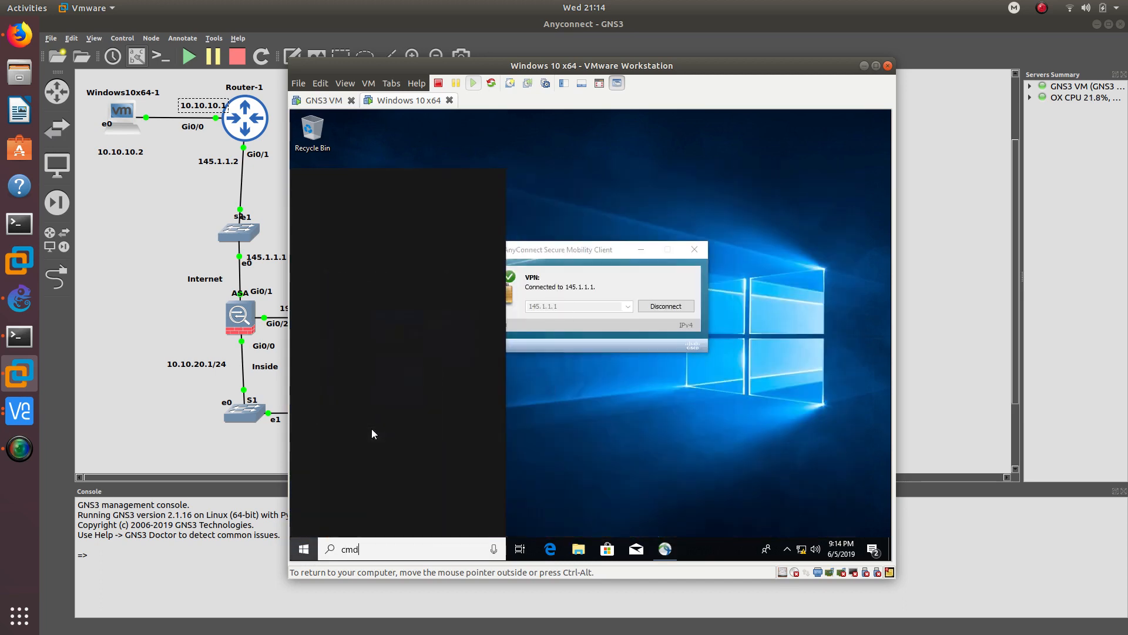
{"action": "key", "text": "Return"}
- Ping 192.168.1.2, which times out, then ping 10.10.20.2, which replies with 0% loss
{"action": "type", "text": "ping 192.168"}
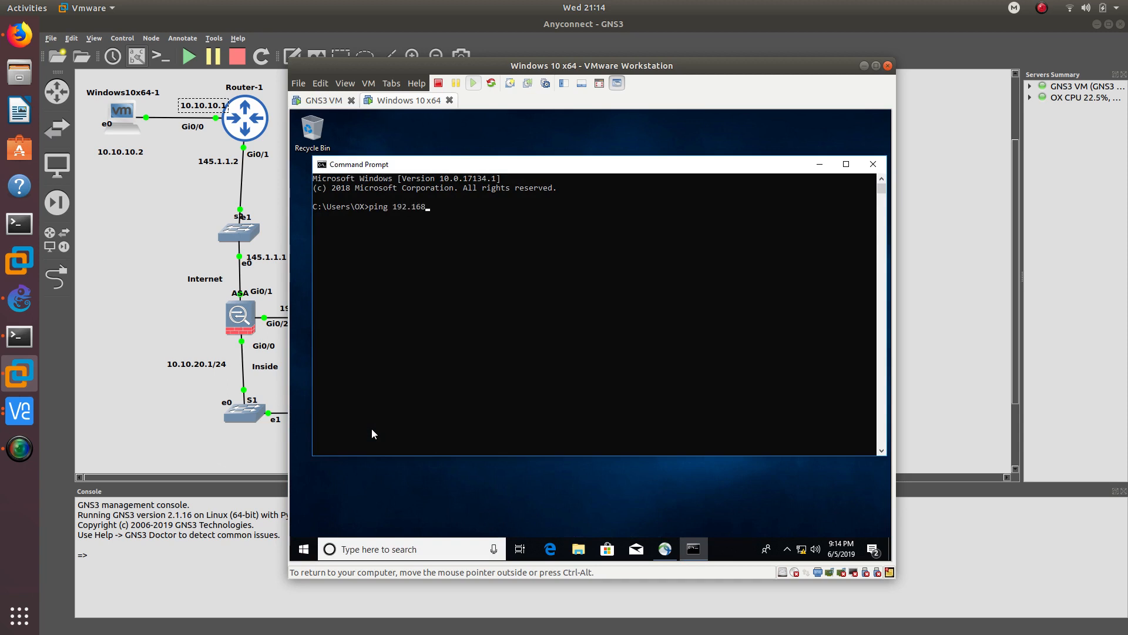
{"action": "type", "text": ".1.2"}
{"action": "key", "text": "Return"}
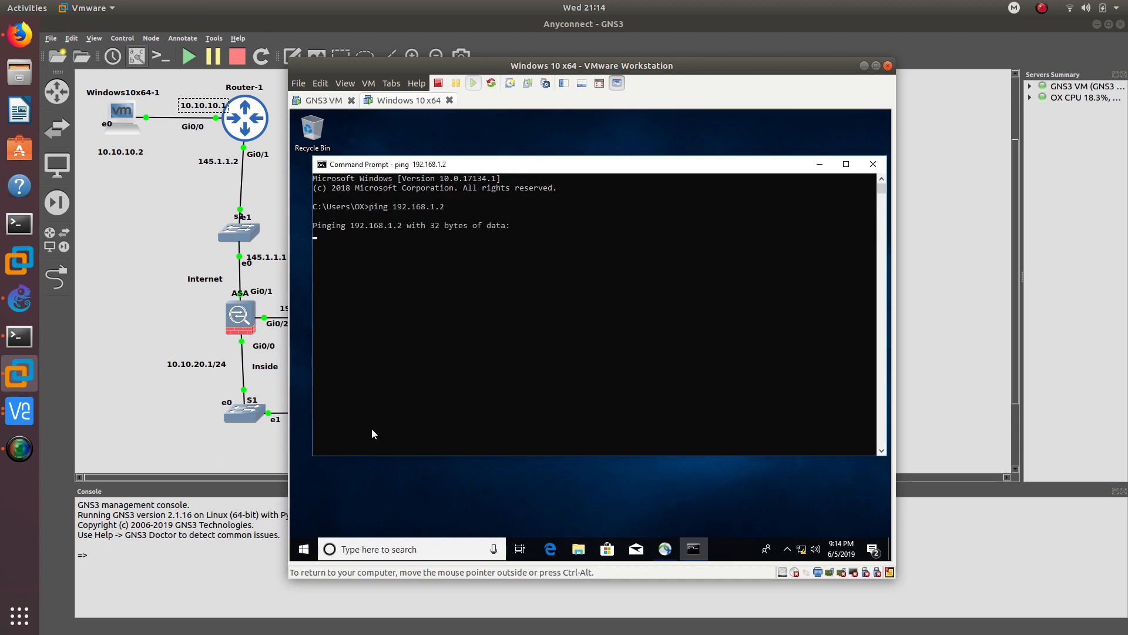
{"action": "left_click_drag", "start_coordinate": [480, 71], "coordinate": [669, 61]}
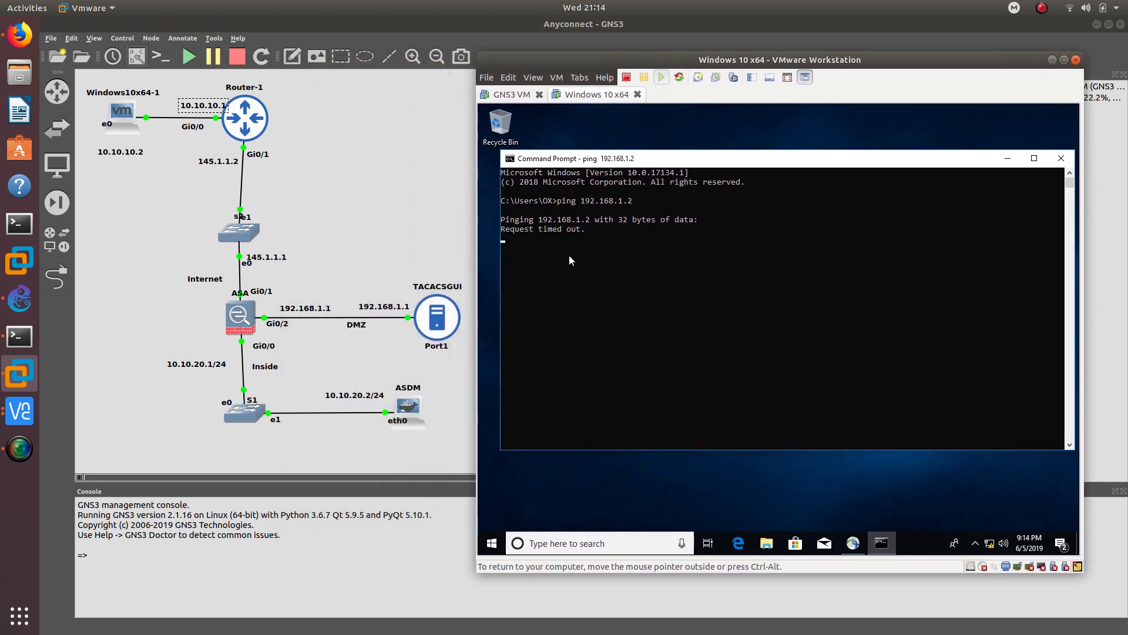
{"action": "key", "text": "ctrl+c"}
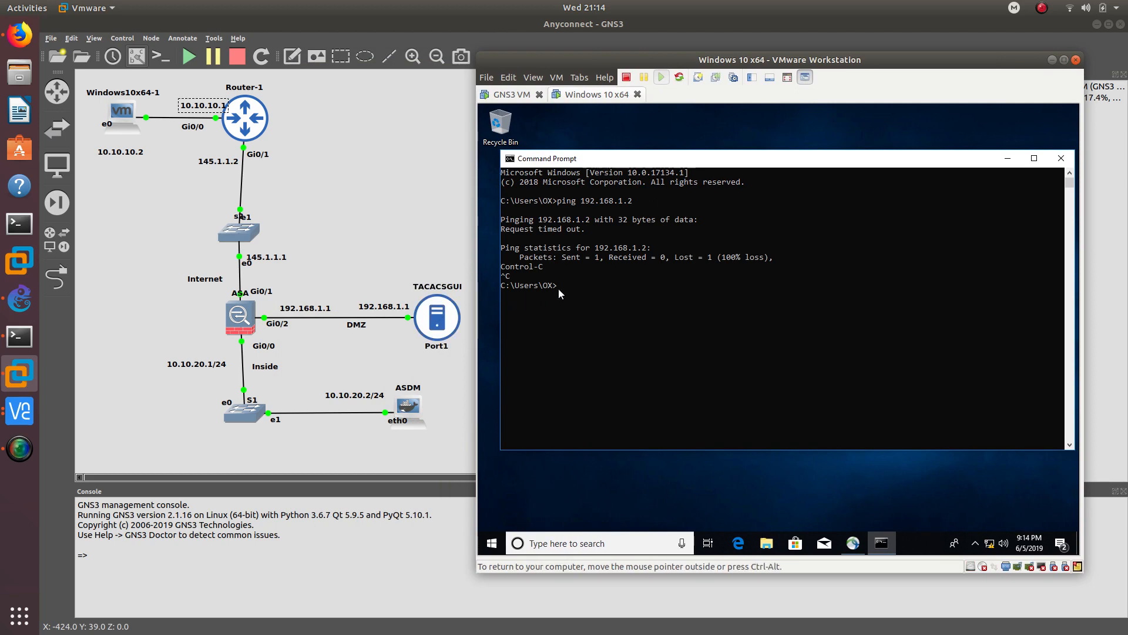
{"action": "type", "text": "ping 10.10.20.2"}
{"action": "key", "text": "Return"}
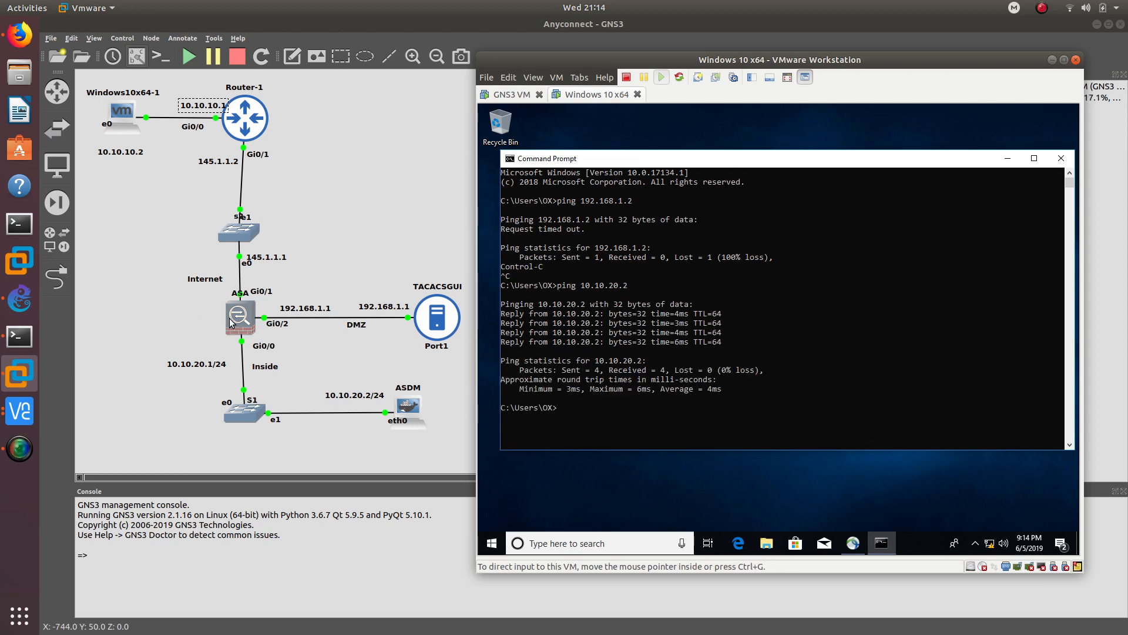
- Enter global configuration mode on the ASA, declining anonymous error reporting
{"action": "left_click", "coordinate": [19, 336]}
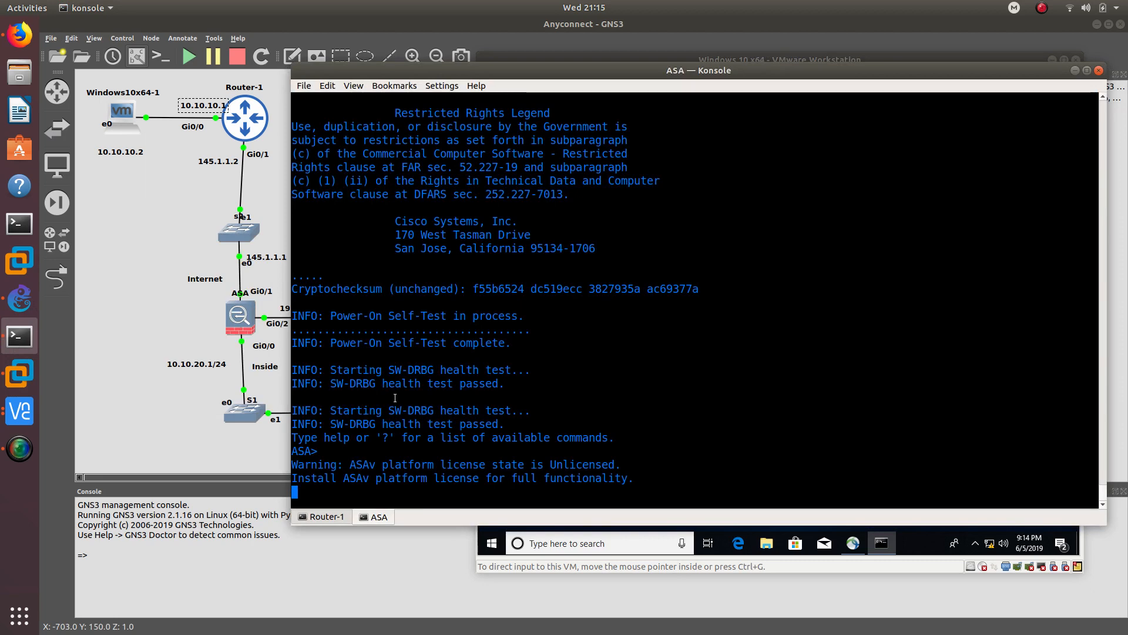
{"action": "key", "text": "Return"}
{"action": "key", "text": "Return"}
{"action": "key", "text": "Return"}
{"action": "key", "text": "Return"}
{"action": "key", "text": "Return"}
{"action": "key", "text": "Return"}
{"action": "key", "text": "Return"}
{"action": "key", "text": "Return"}
{"action": "key", "text": "Return"}
{"action": "key", "text": "Return"}
{"action": "key", "text": "Return"}
{"action": "key", "text": "Return"}
{"action": "key", "text": "Return"}
{"action": "key", "text": "Return"}
{"action": "key", "text": "Return"}
{"action": "key", "text": "Return"}
{"action": "key", "text": "Return"}
{"action": "key", "text": "Return"}
{"action": "key", "text": "Return"}
{"action": "key", "text": "Return"}
{"action": "type", "text": "e"}
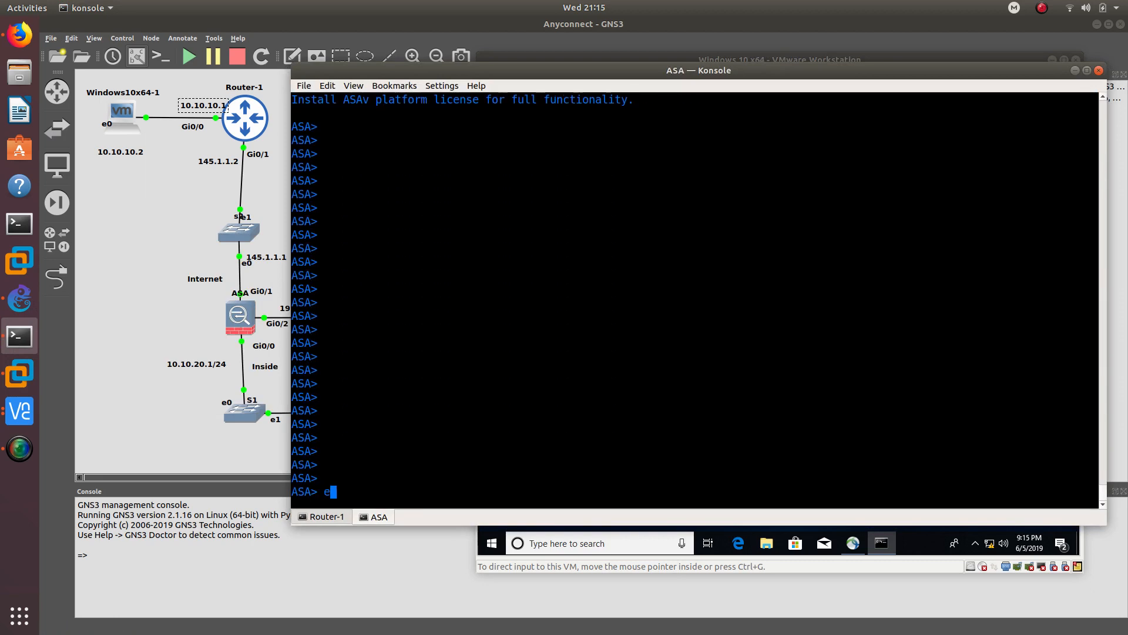
{"action": "type", "text": "n"}
{"action": "key", "text": "Return"}
{"action": "key", "text": "Return"}
{"action": "type", "text": "config t"}
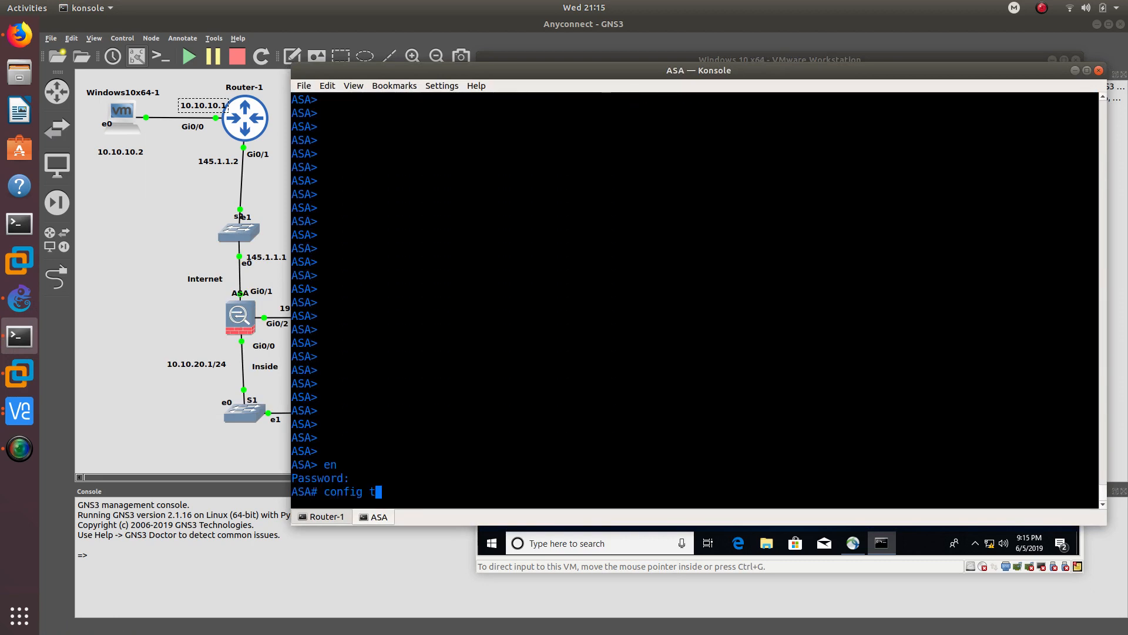
{"action": "key", "text": "Return"}
{"action": "type", "text": "n"}
{"action": "key", "text": "Return"}
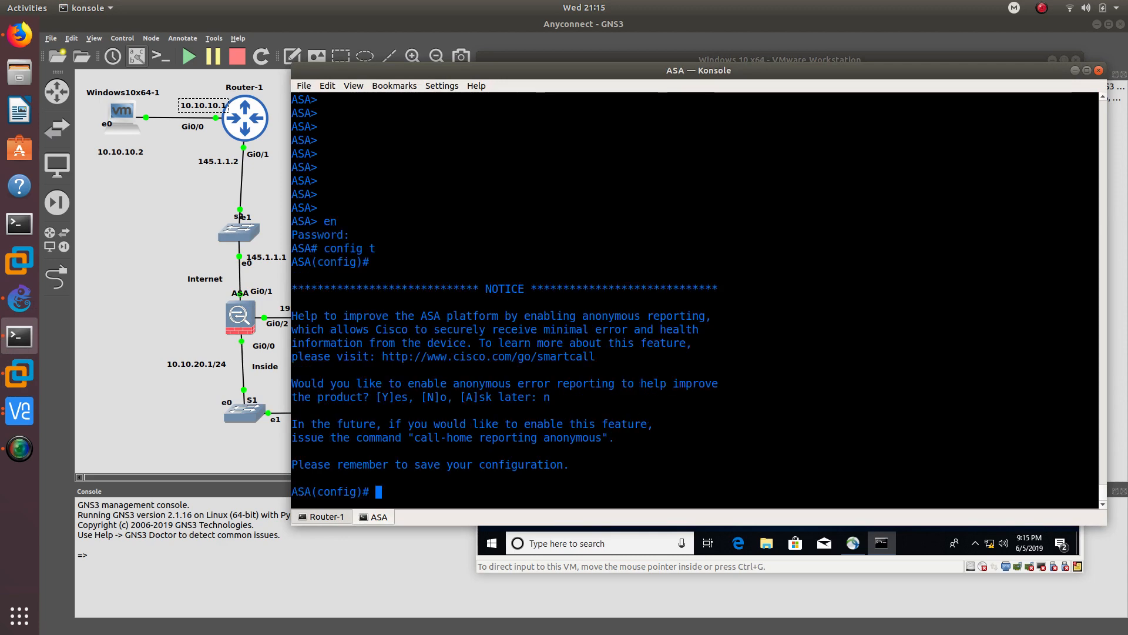
- Apply sysopt connection permit-vpn, end configuration mode, and minimize the console
{"action": "type", "text": "sys"}
{"action": "key", "text": "Tab"}
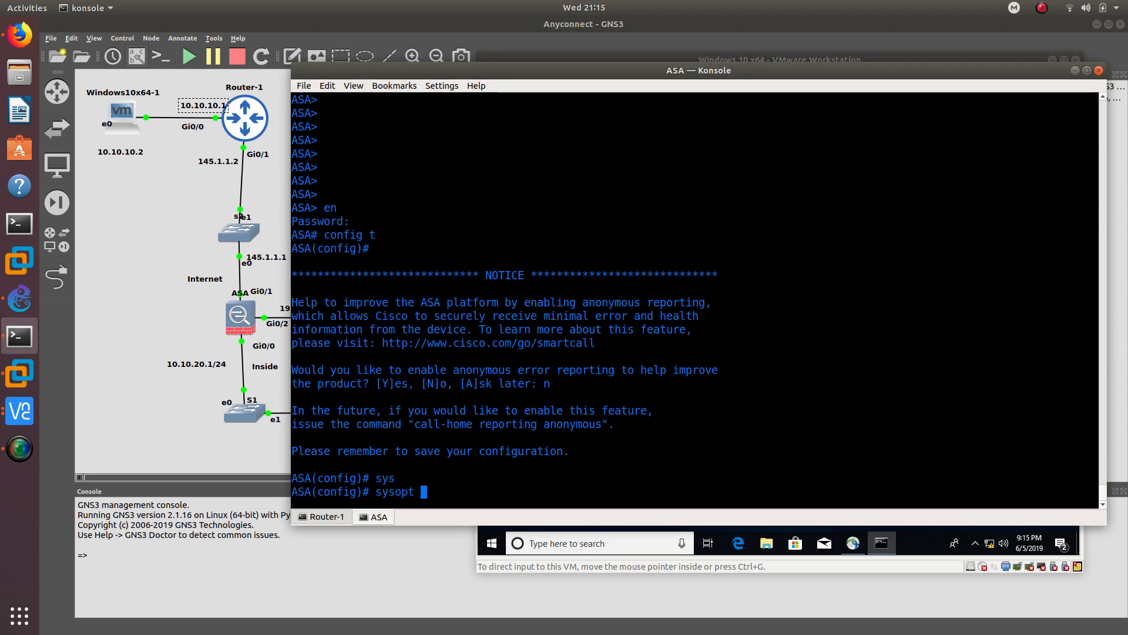
{"action": "type", "text": "conn"}
{"action": "key", "text": "Tab"}
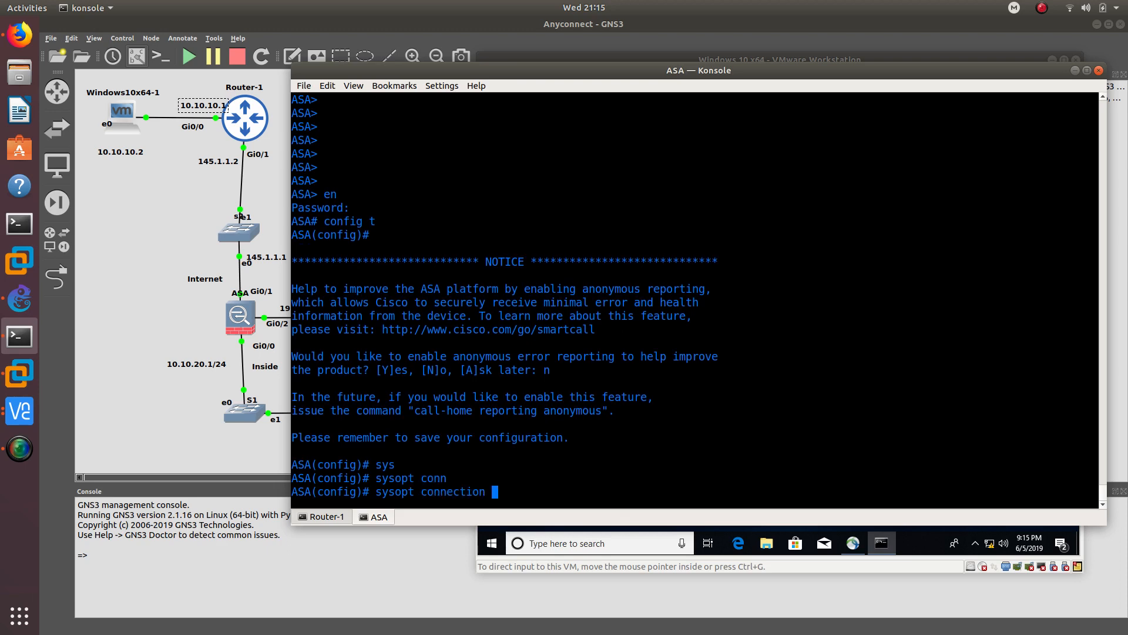
{"action": "type", "text": "v"}
{"action": "key", "text": "Tab"}
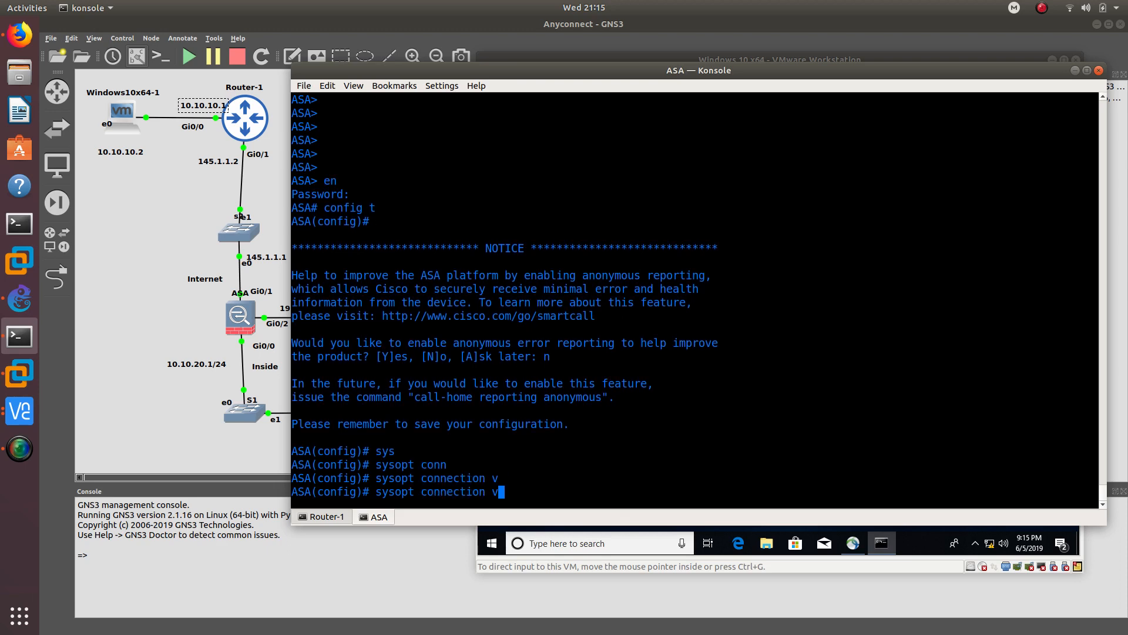
{"action": "key", "text": "BackSpace"}
{"action": "type", "text": "?"}
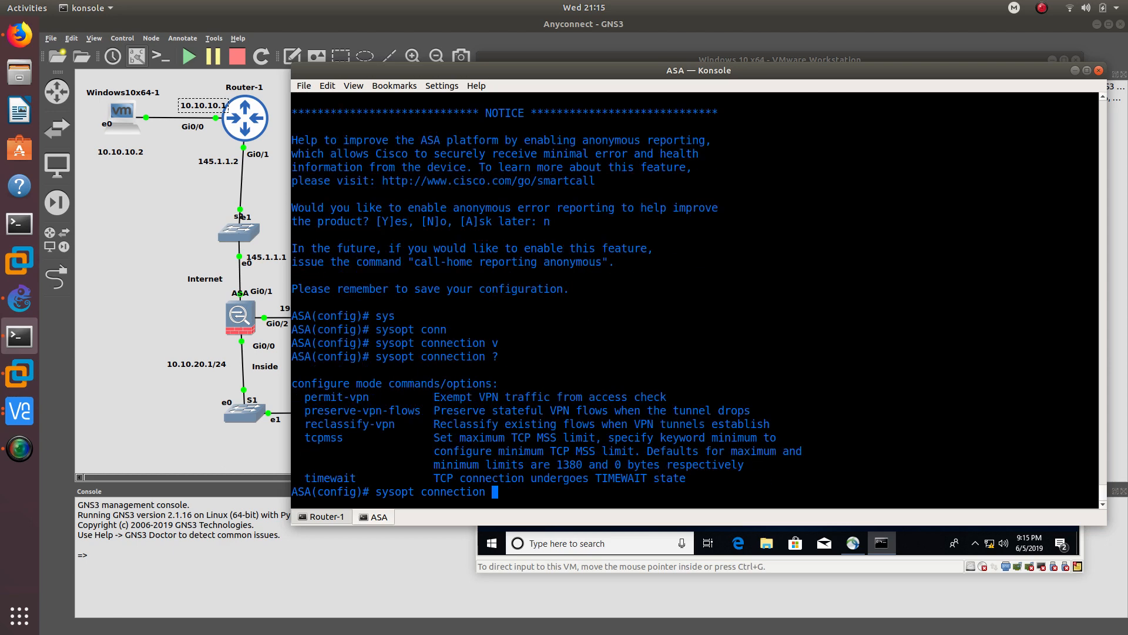
{"action": "type", "text": "pe"}
{"action": "key", "text": "Tab"}
{"action": "key", "text": "Return"}
{"action": "key", "text": "Return"}
{"action": "type", "text": "end"}
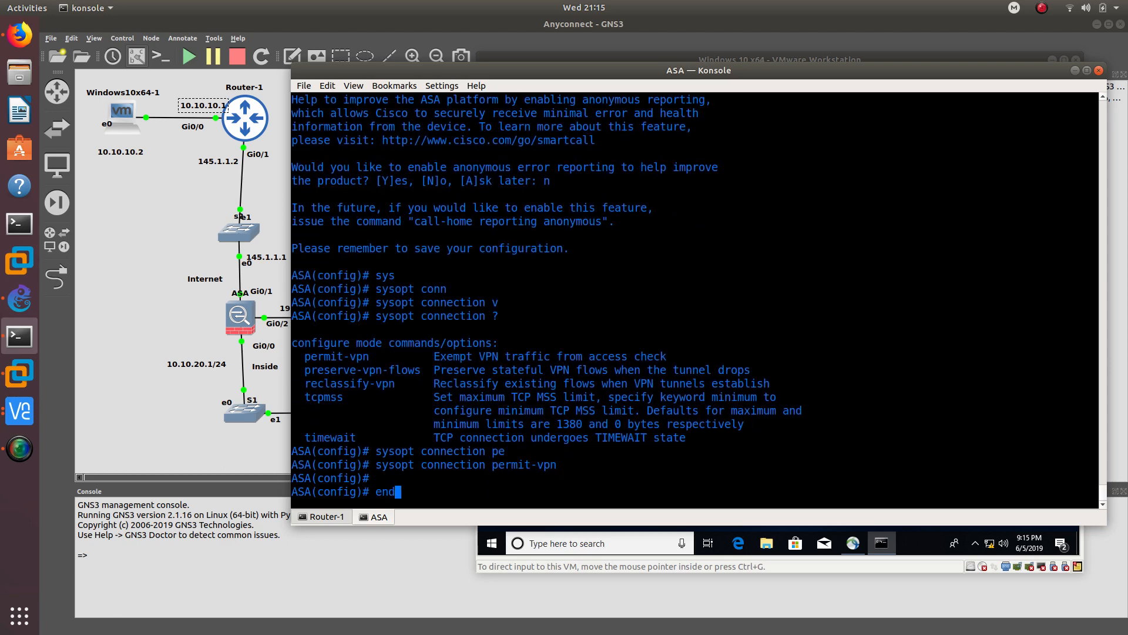
{"action": "key", "text": "Return"}
{"action": "key", "text": "Return"}
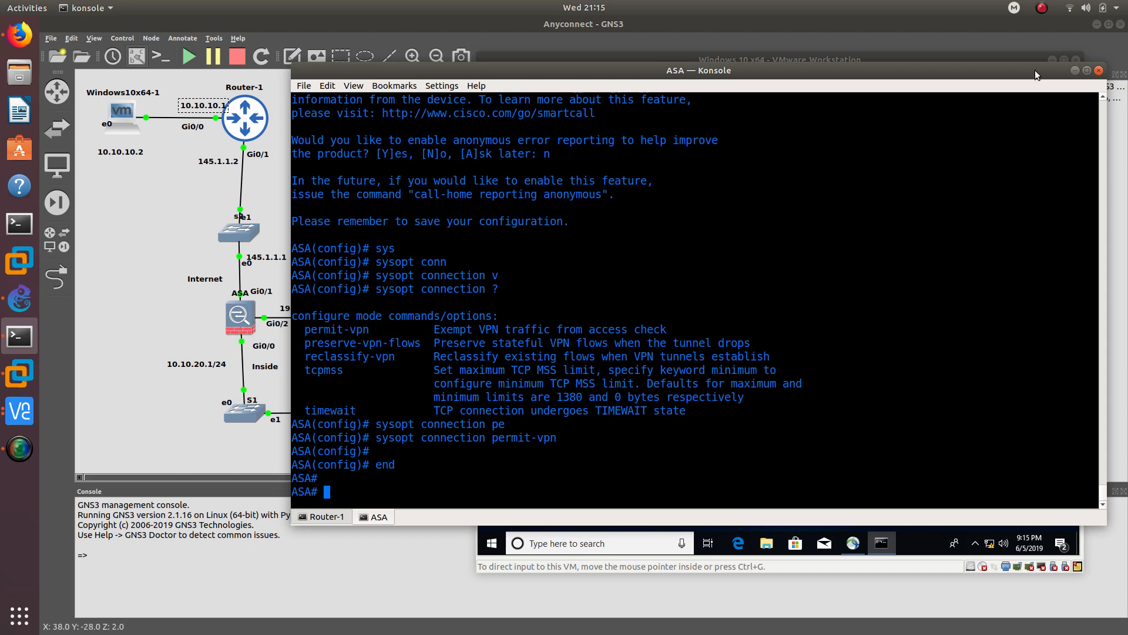
{"action": "left_click", "coordinate": [1075, 71]}
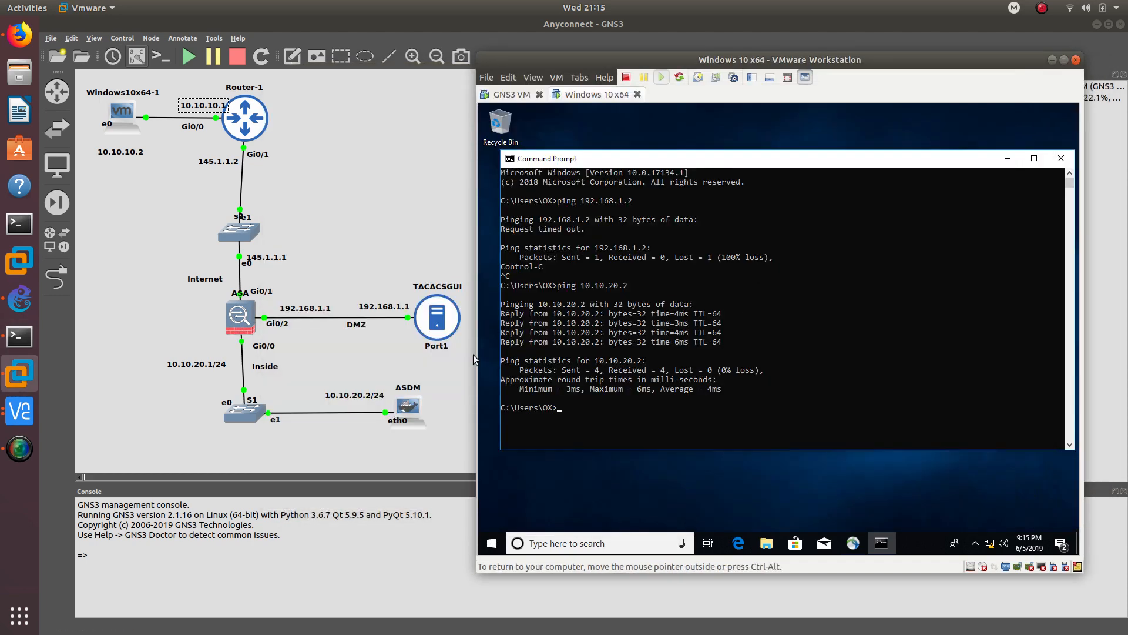
- Rerun the pings: 10.10.20.2 still replies and 192.168.1.2 still times out; bring GNS3 forward
{"action": "left_click", "coordinate": [607, 411]}
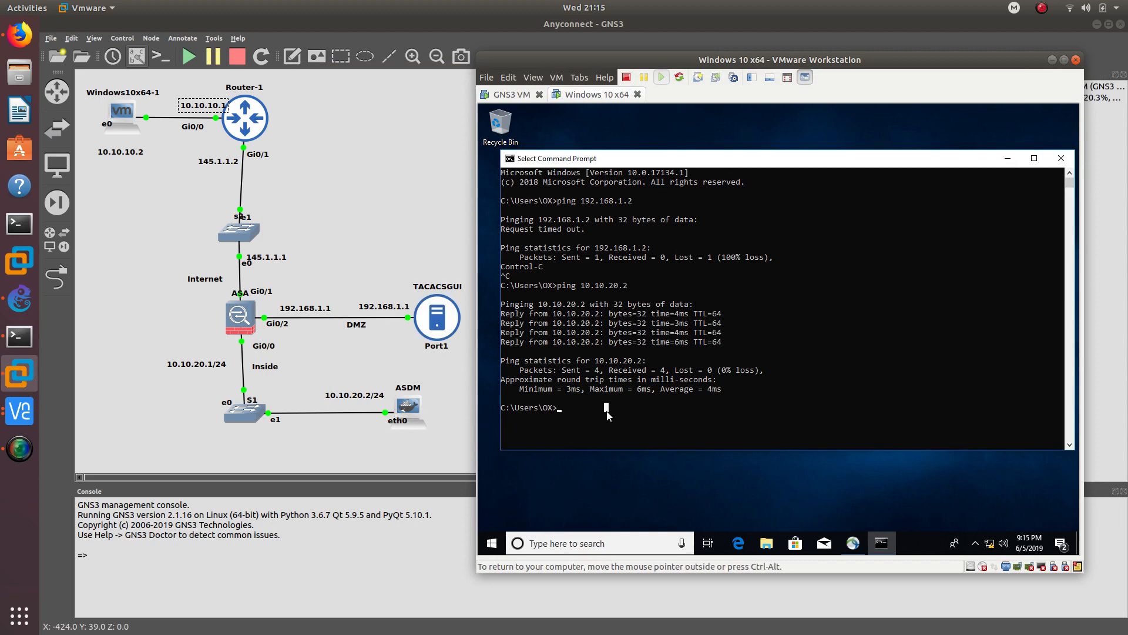
{"action": "key", "text": "Up"}
{"action": "key", "text": "Return"}
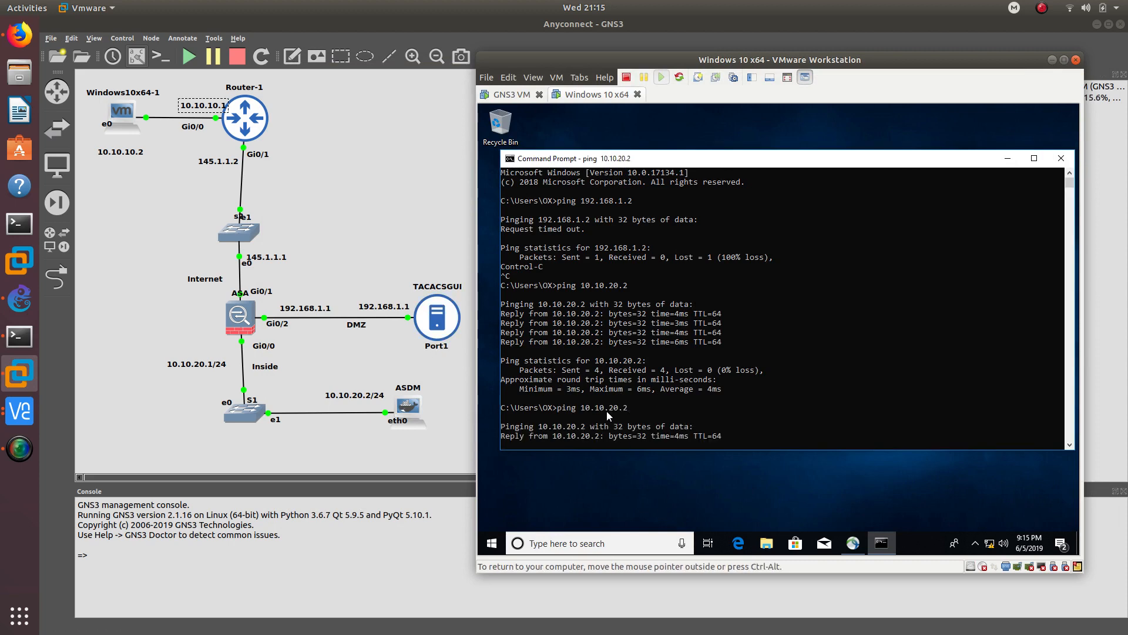
{"action": "key", "text": "ctrl+c"}
{"action": "key", "text": "Up"}
{"action": "key", "text": "Up"}
{"action": "key", "text": "Return"}
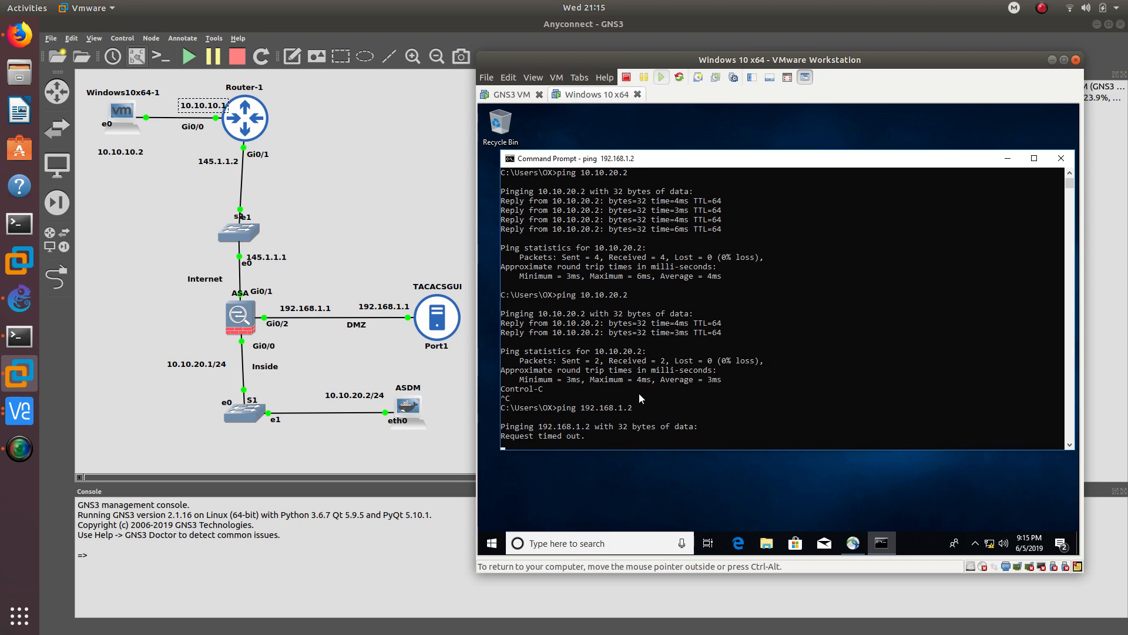
{"action": "key", "text": "ctrl+c"}
{"action": "left_click", "coordinate": [460, 232]}
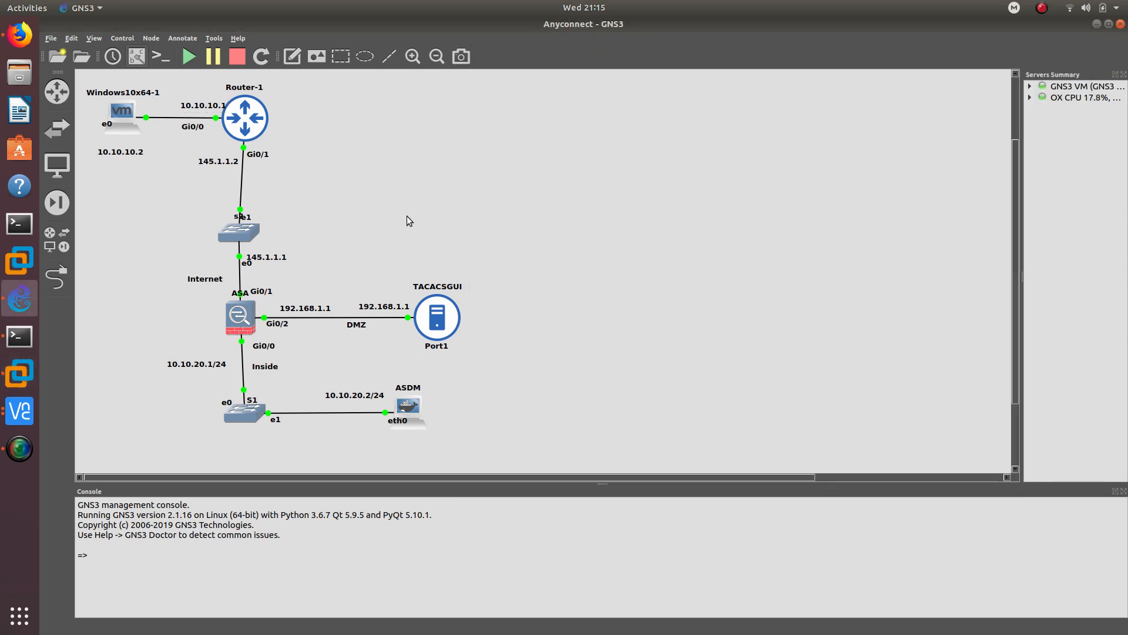
- Delete the DMZ link between the ASA's Gi0/2 and TACACSGUI
{"action": "right_click", "coordinate": [265, 322]}
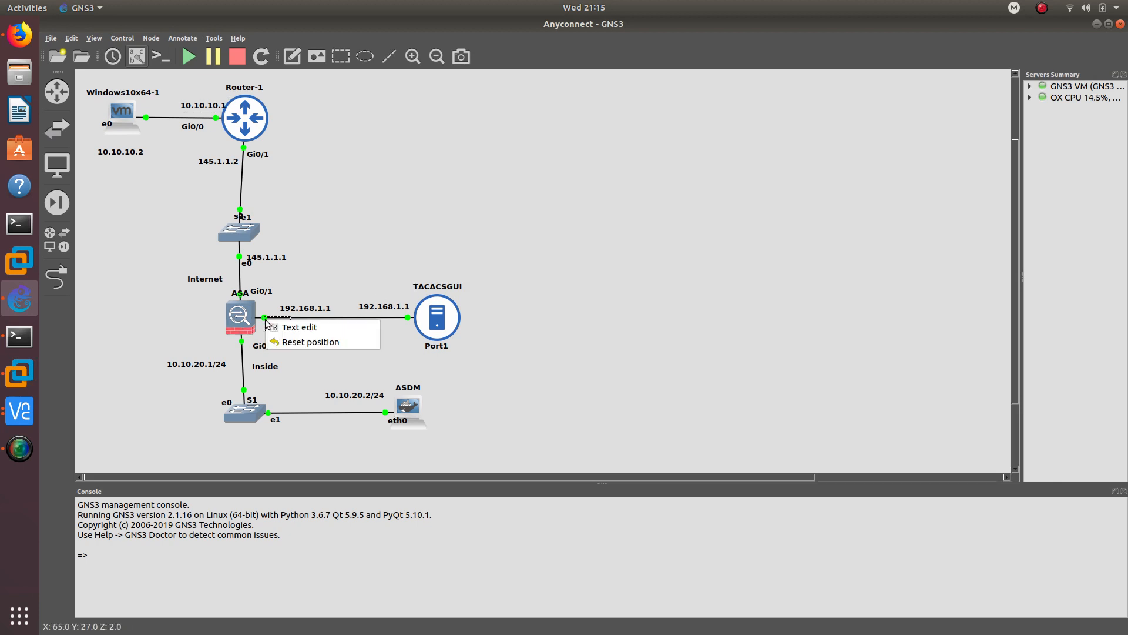
{"action": "left_click", "coordinate": [358, 316]}
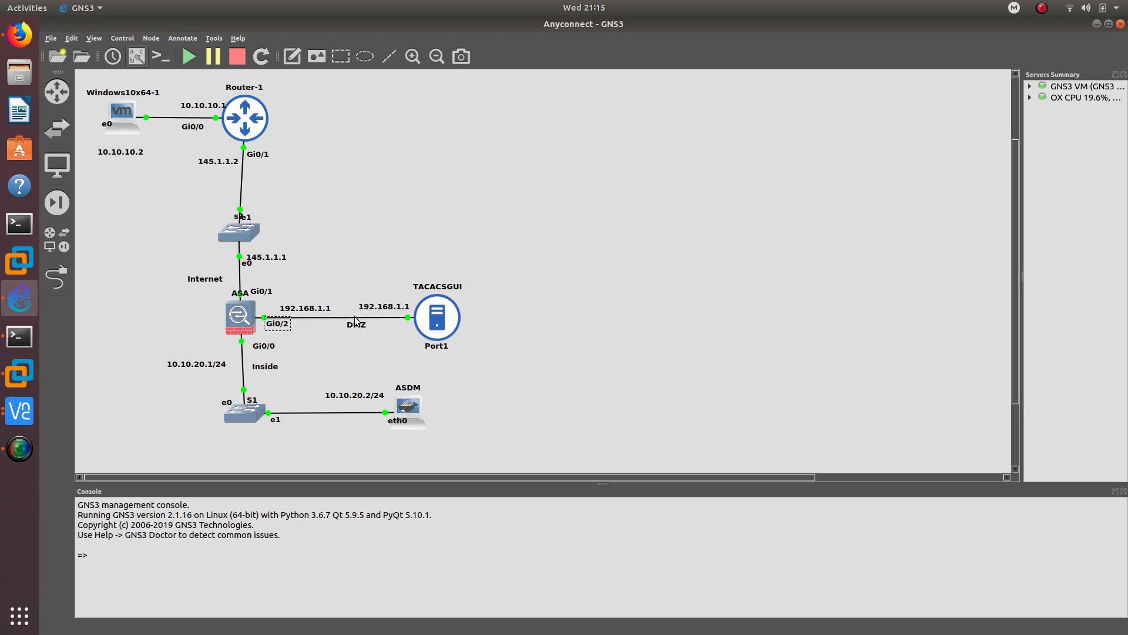
{"action": "right_click", "coordinate": [352, 319]}
{"action": "left_click", "coordinate": [324, 318]}
{"action": "right_click", "coordinate": [386, 316]}
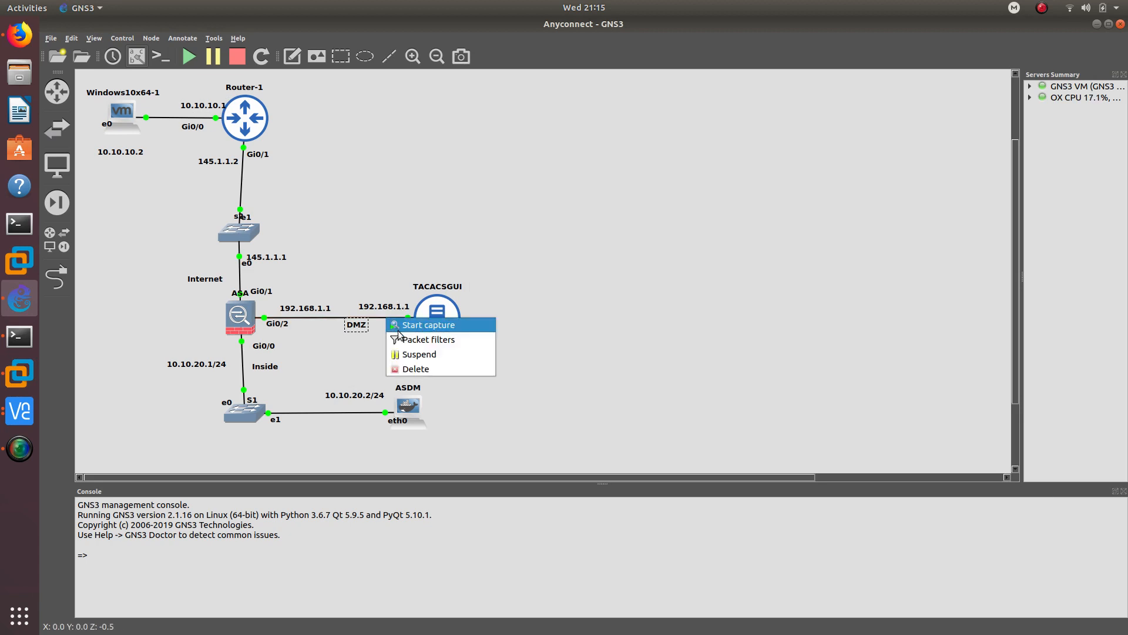
{"action": "left_click", "coordinate": [406, 369]}
- Link switch S1's Ethernet2 to TACACSGUI's Port1
{"action": "left_click", "coordinate": [57, 276]}
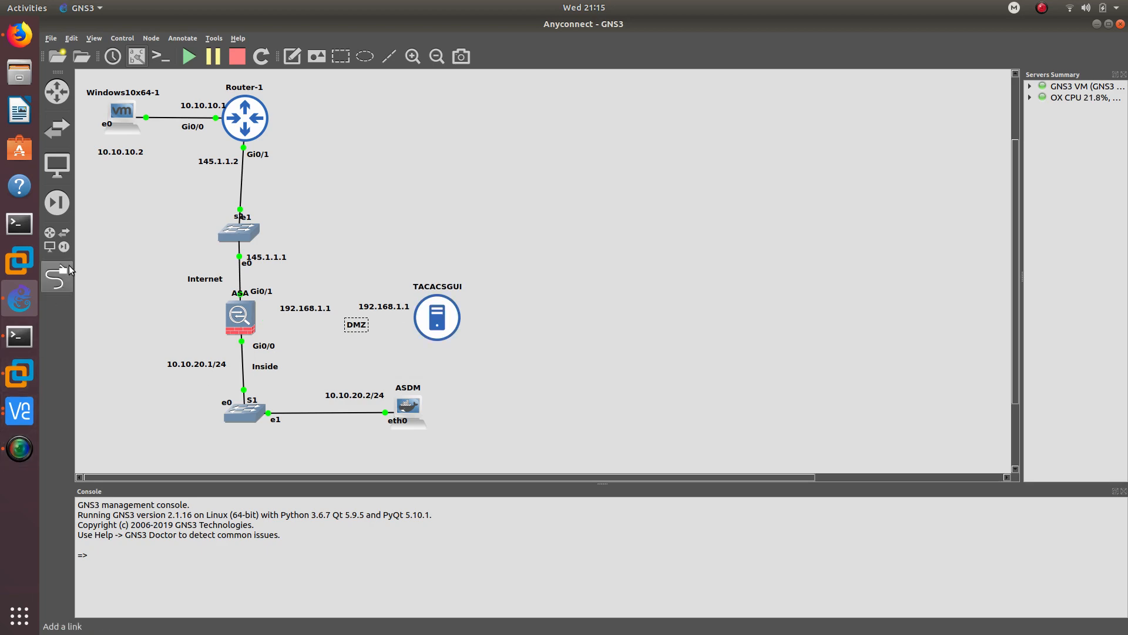
{"action": "left_click", "coordinate": [251, 417]}
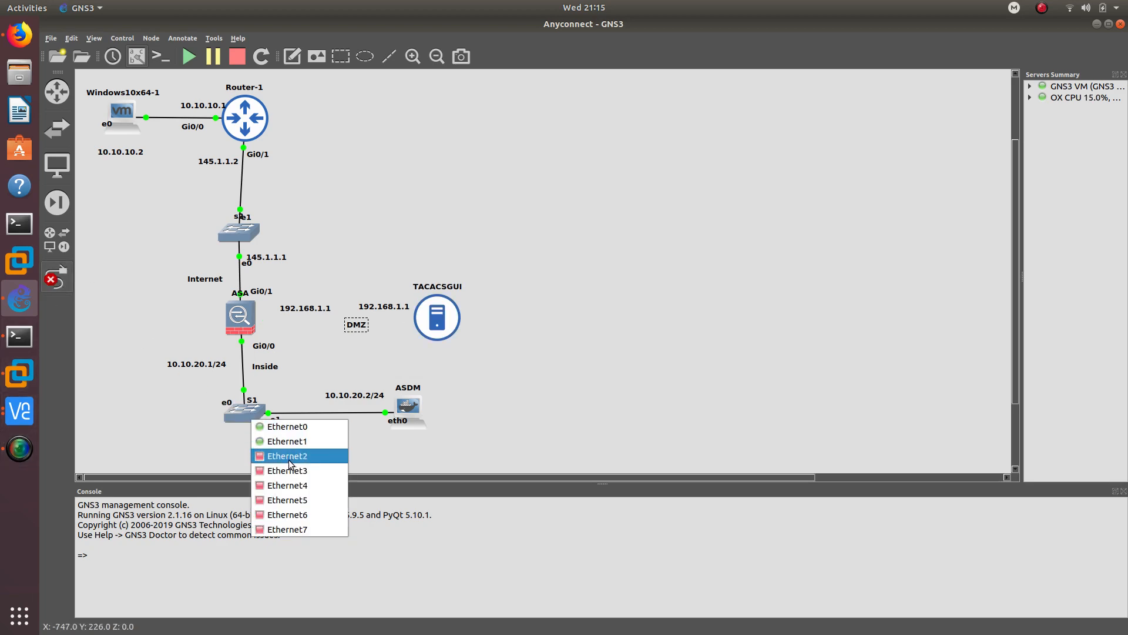
{"action": "left_click", "coordinate": [288, 459]}
{"action": "left_click", "coordinate": [431, 319]}
{"action": "left_click", "coordinate": [435, 321]}
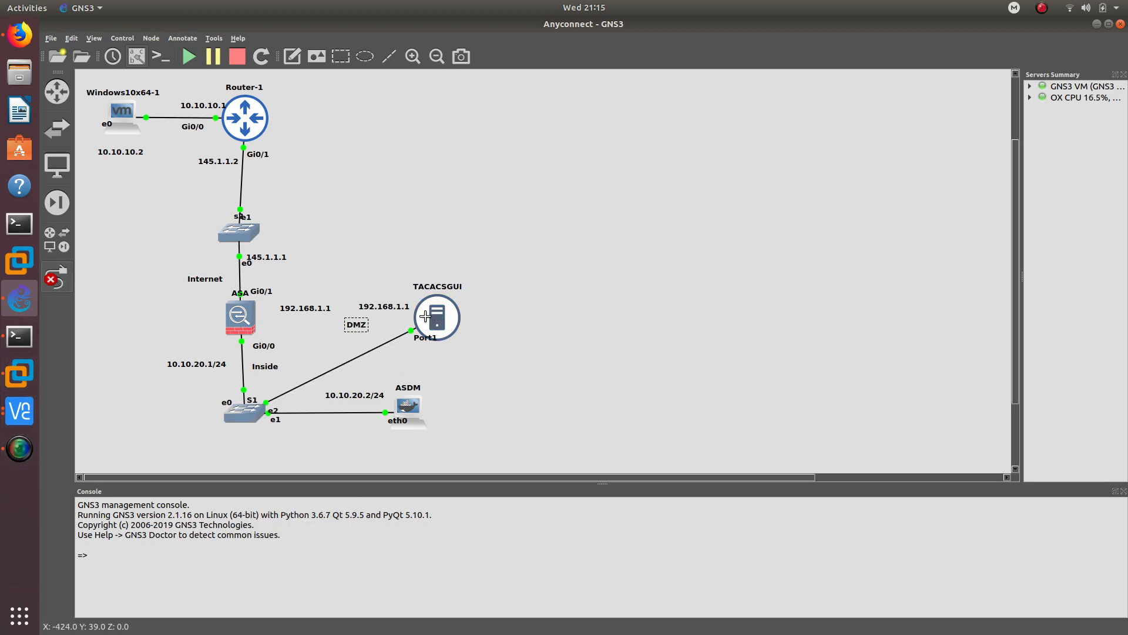
{"action": "key", "text": "Escape"}
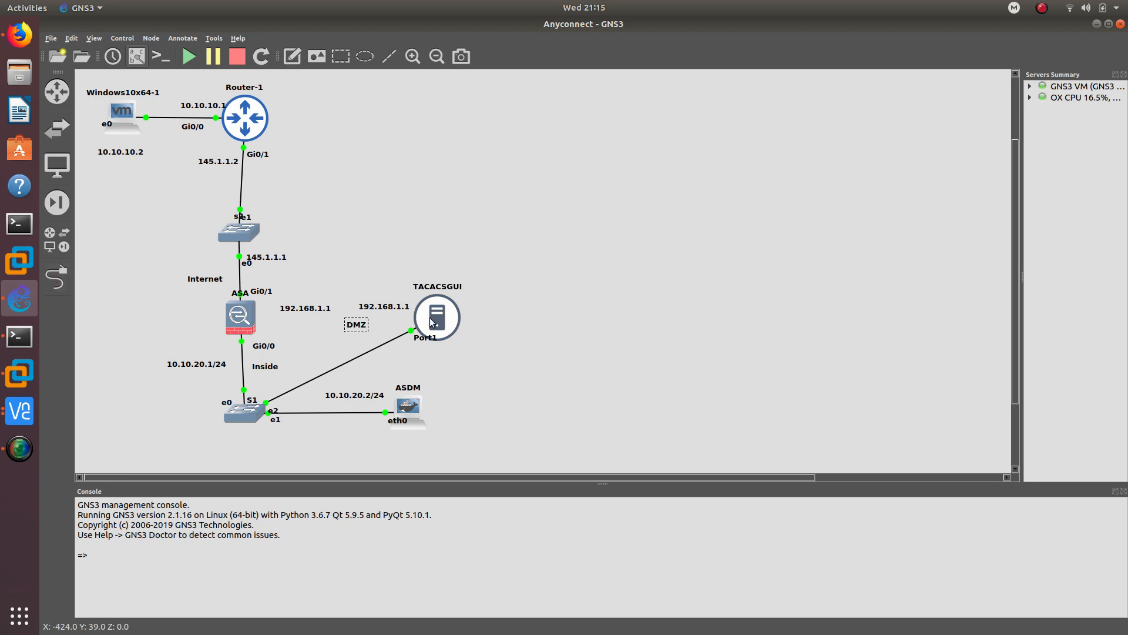
{"action": "left_click", "coordinate": [19, 411]}
- Assign eth0 on TACACSGUI the address 10.10.20.10 with netmask 255.255.255.0
{"action": "left_click", "coordinate": [134, 445]}
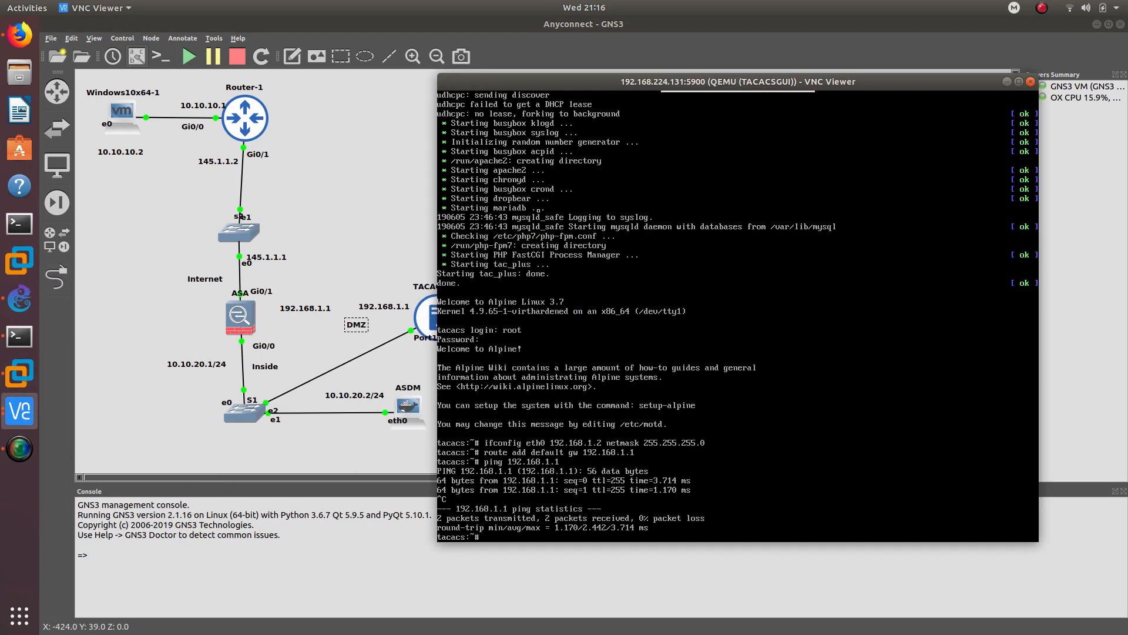
{"action": "left_click_drag", "start_coordinate": [600, 90], "coordinate": [656, 72]}
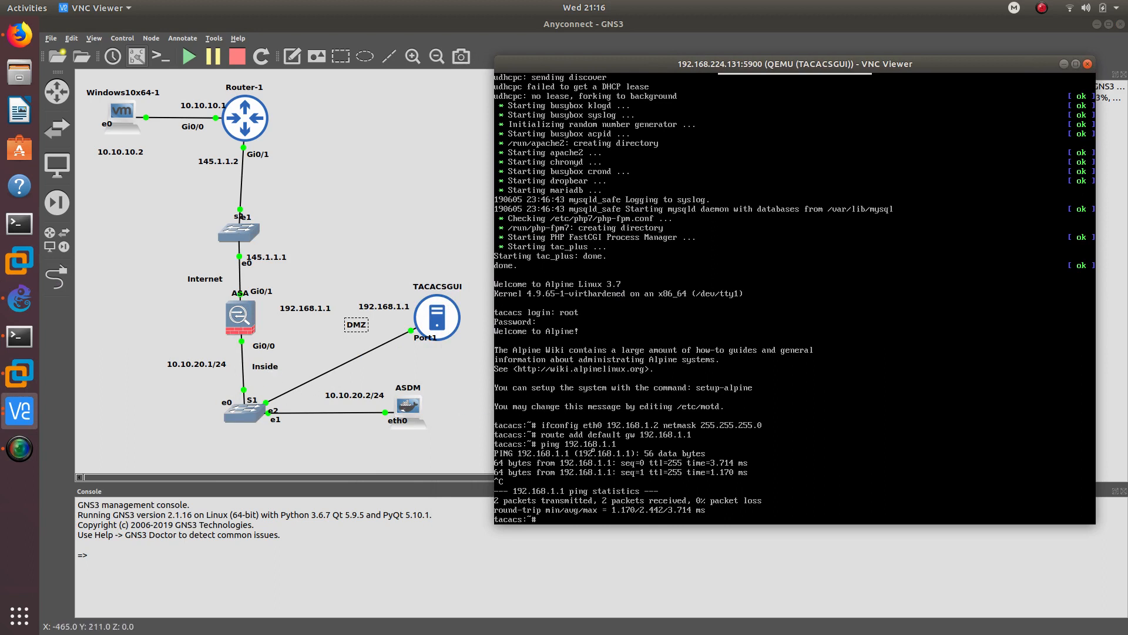
{"action": "type", "text": "onfig eth0 10.10."}
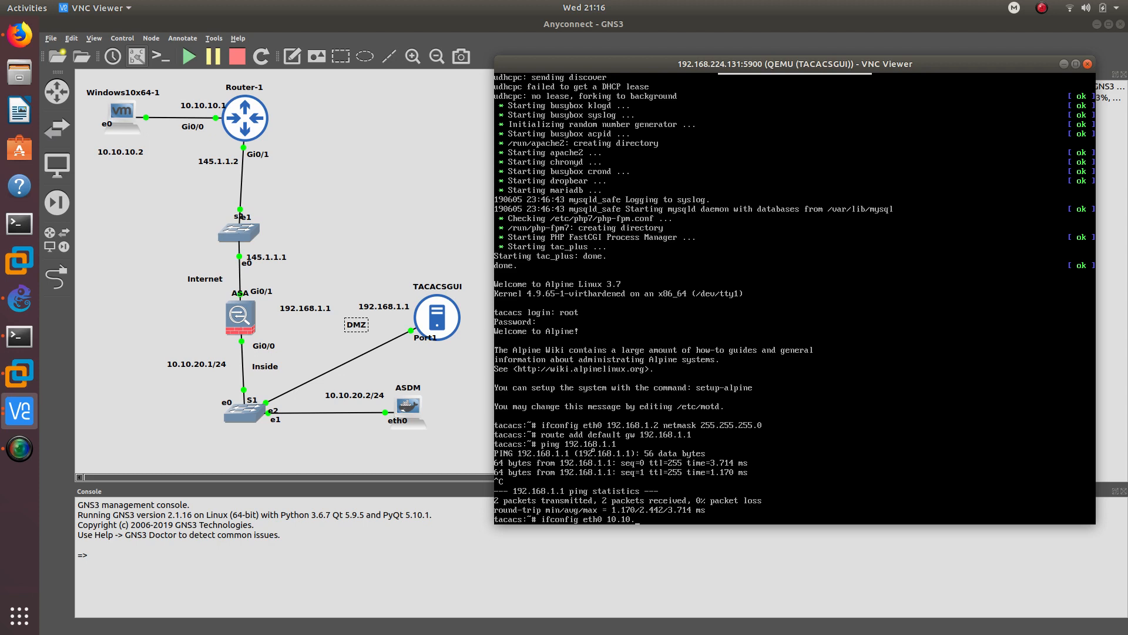
{"action": "type", "text": "20.10 netmask"}
{"action": "type", "text": "255.255.255.0"}
{"action": "key", "text": "Return"}
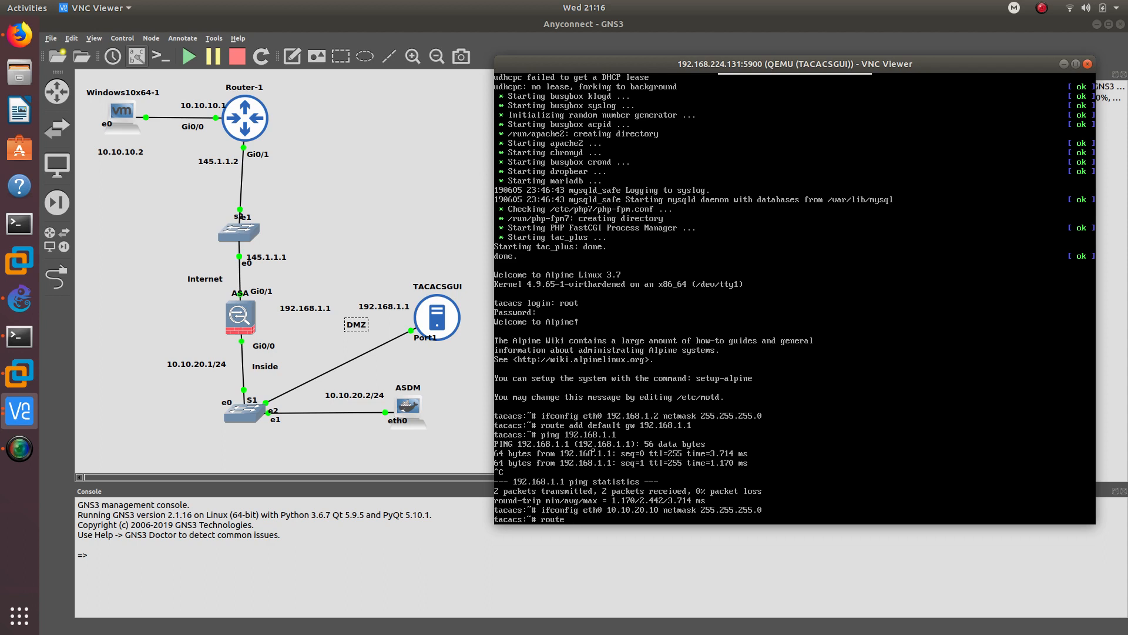
- Add a default gateway of 10.10.20.1 and confirm it answers pings
{"action": "type", "text": "route add defa"}
{"action": "type", "text": "ult gw 10.10.20.1"}
{"action": "key", "text": "Return"}
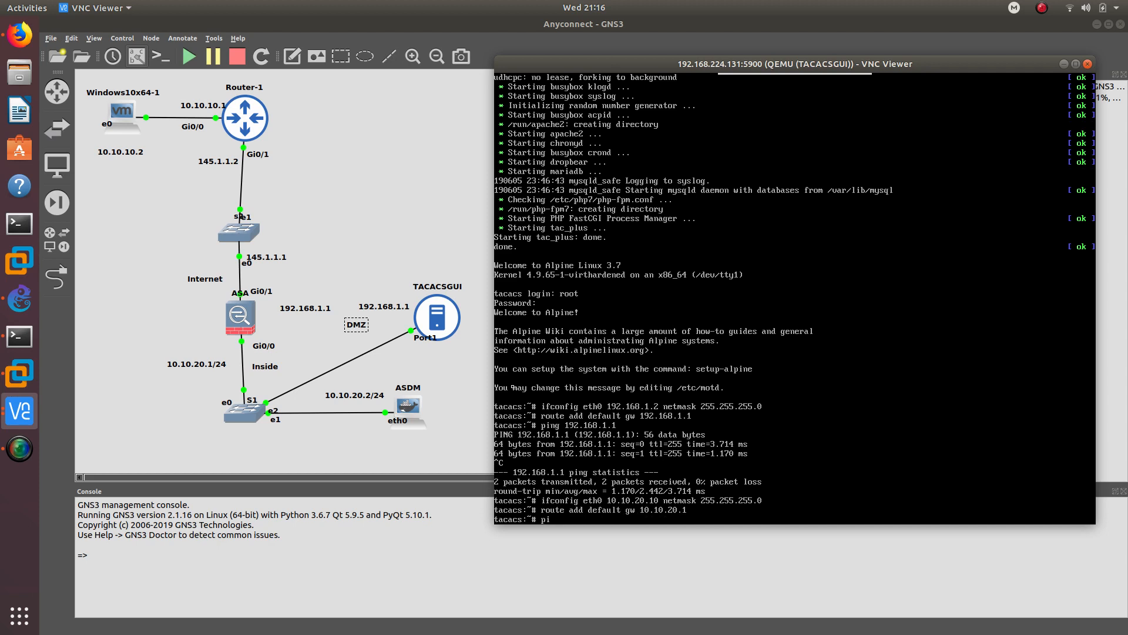
{"action": "type", "text": "ping 10.10.20.1"}
{"action": "key", "text": "Return"}
{"action": "key", "text": "ctrl+c"}
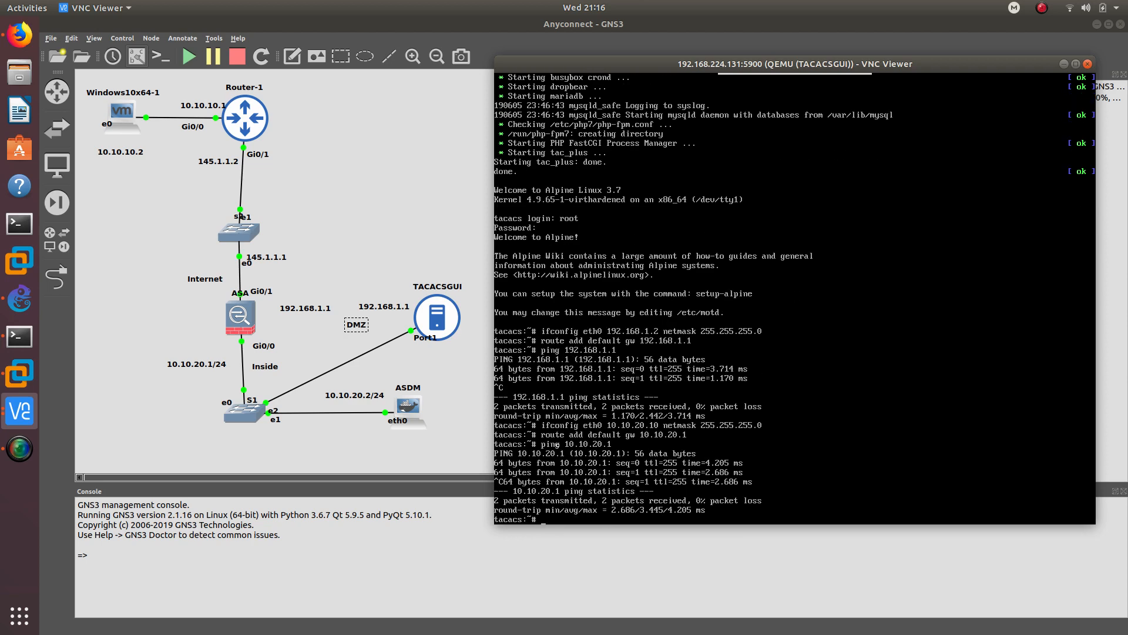
- Point the ASDM Launcher at the ASA's inside address and always trust its self-signed certificate
{"action": "left_click", "coordinate": [23, 417]}
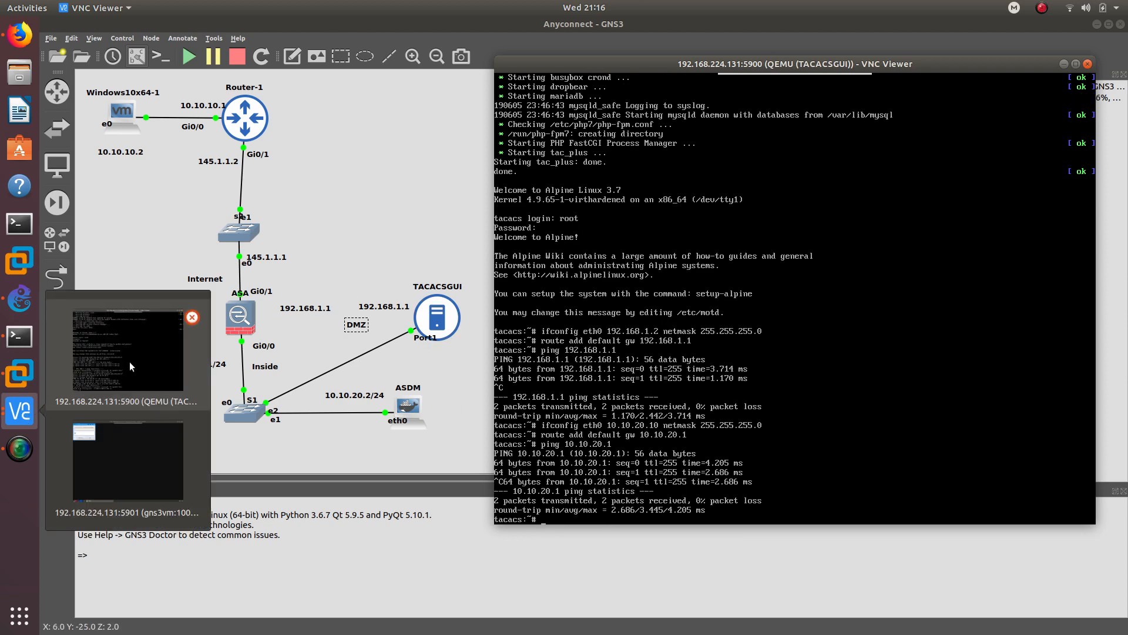
{"action": "left_click", "coordinate": [100, 440]}
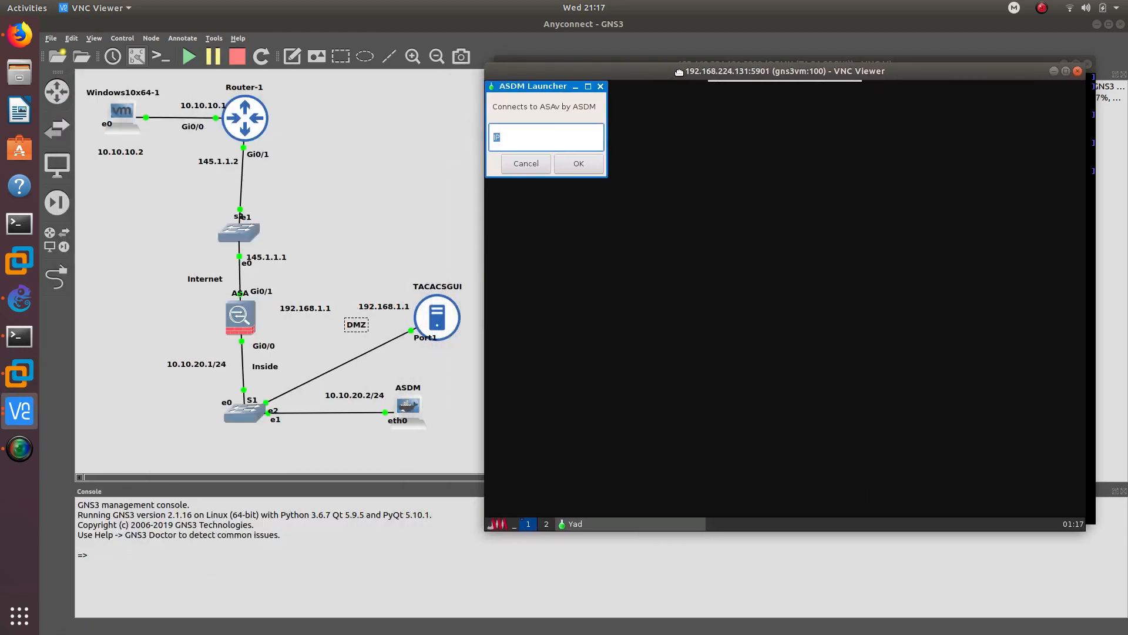
{"action": "type", "text": "1"}
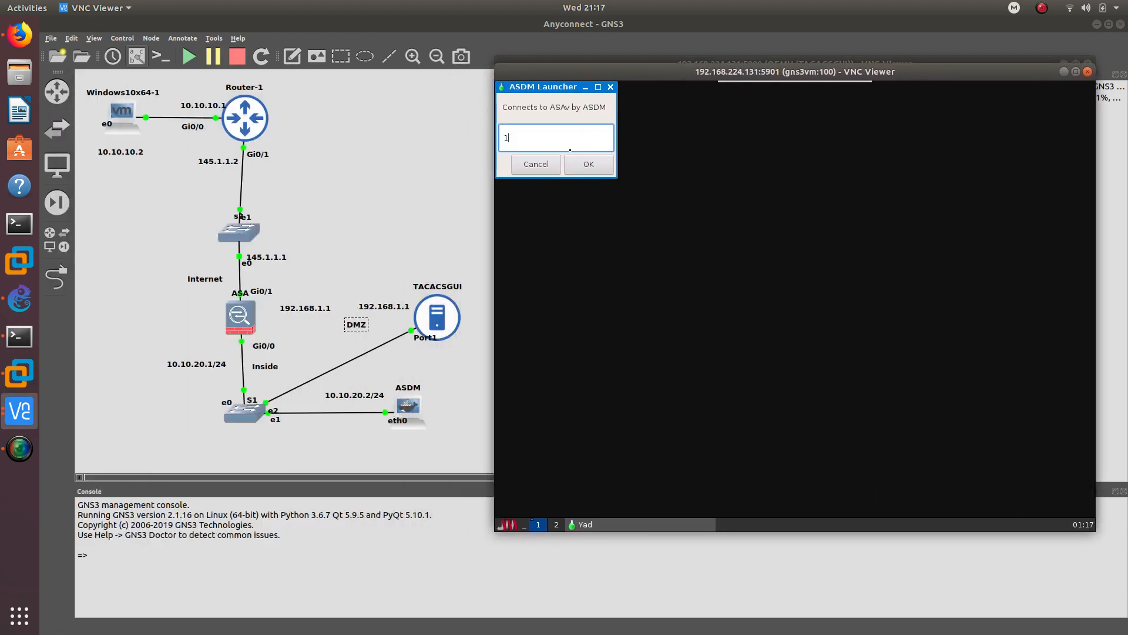
{"action": "type", "text": "0.10.20.2"}
{"action": "key", "text": "Return"}
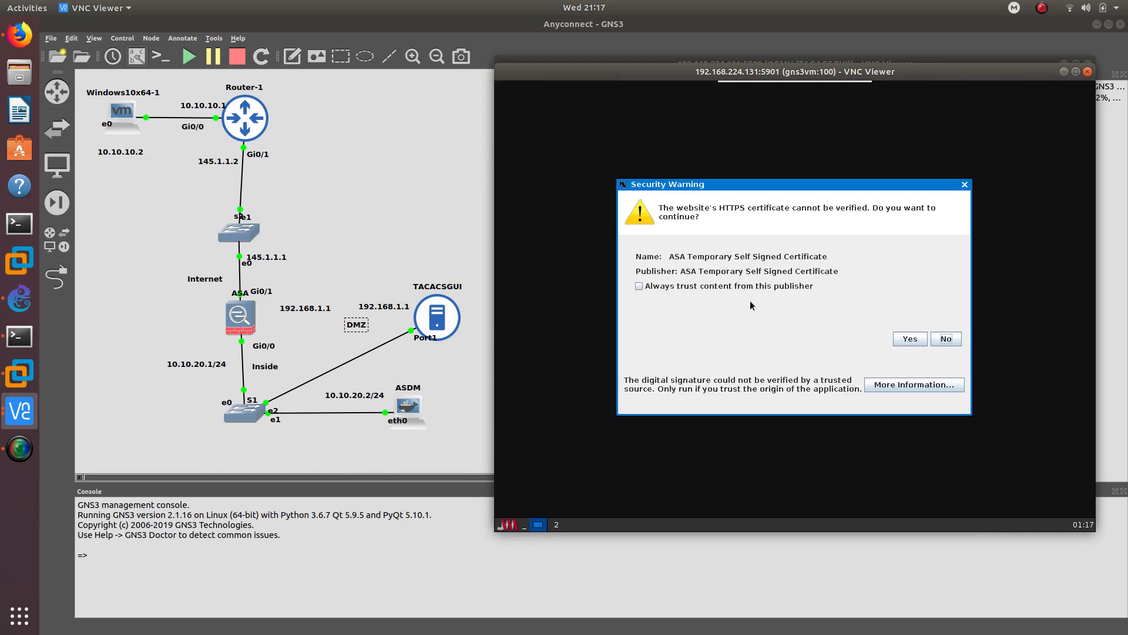
{"action": "left_click", "coordinate": [723, 285]}
{"action": "left_click", "coordinate": [921, 339]}
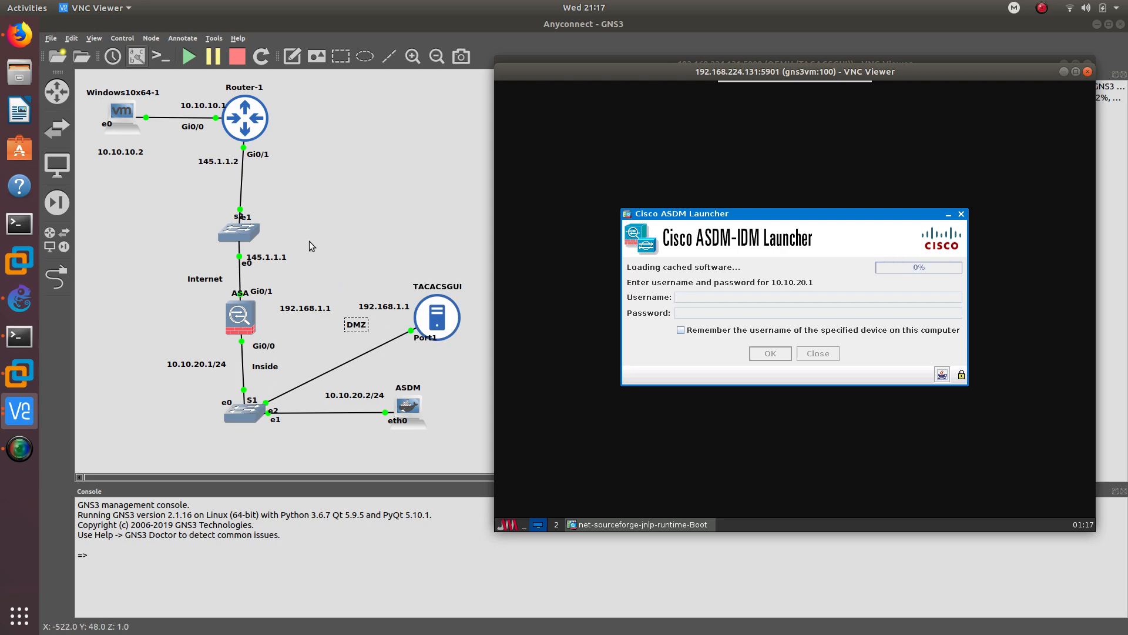
{"action": "left_click", "coordinate": [19, 374]}
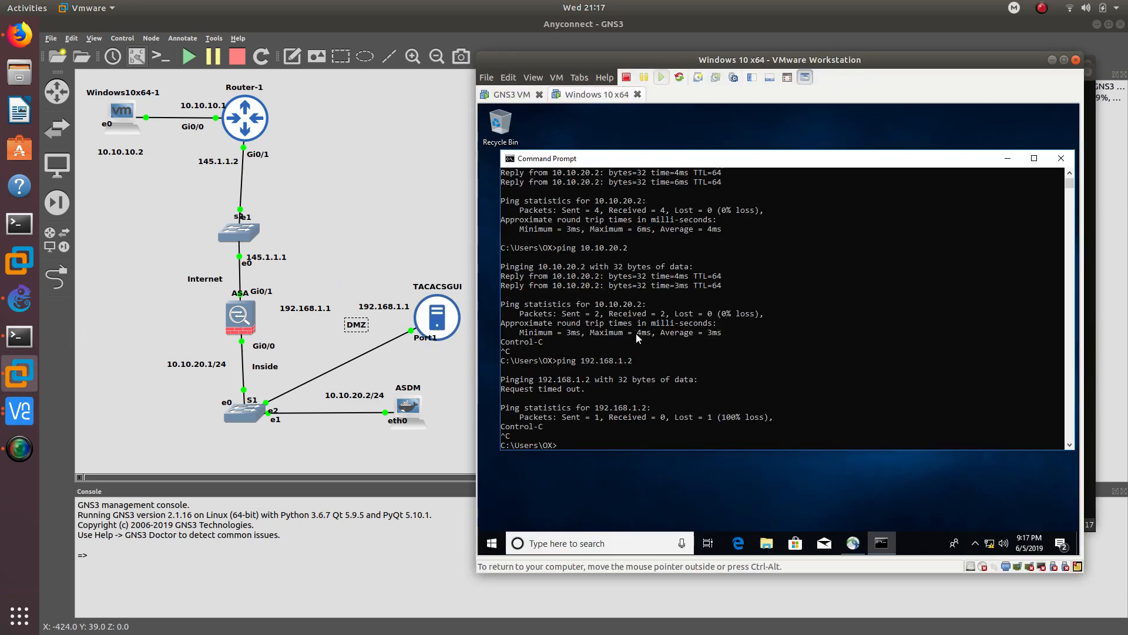
- Type a partial 'ping 10.10.20.' in the Windows command prompt, then bring the TACACSGUI console forward
{"action": "left_click", "coordinate": [668, 426]}
{"action": "type", "text": "ping 192.168.1.2"}
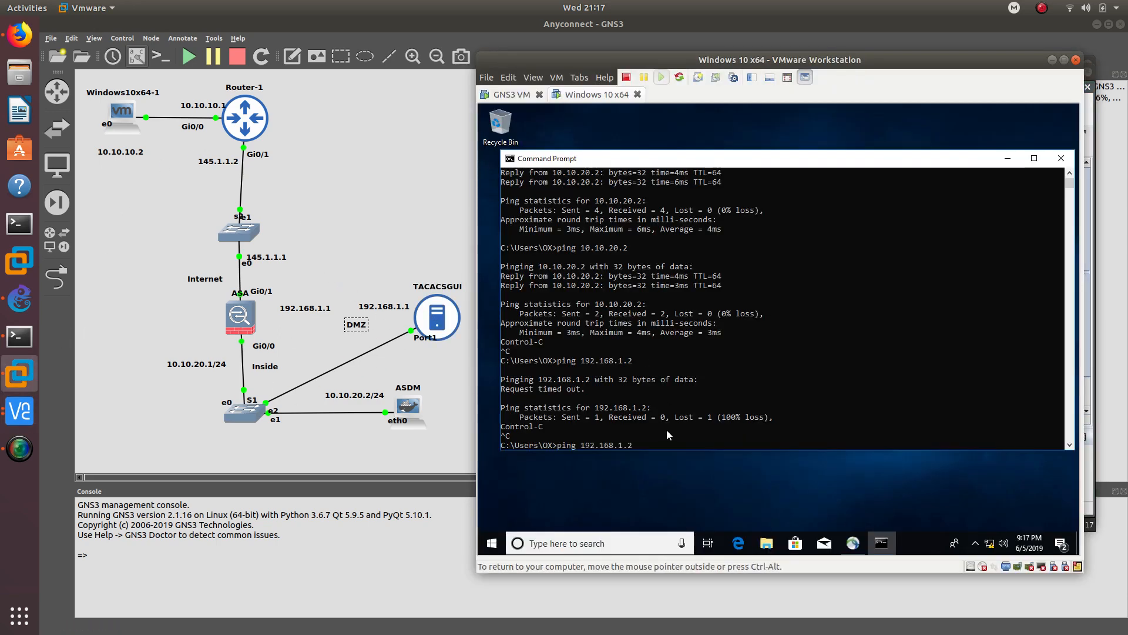
{"action": "key", "text": "BackSpace"}
{"action": "key", "text": "BackSpace"}
{"action": "type", "text": "0.10.20."}
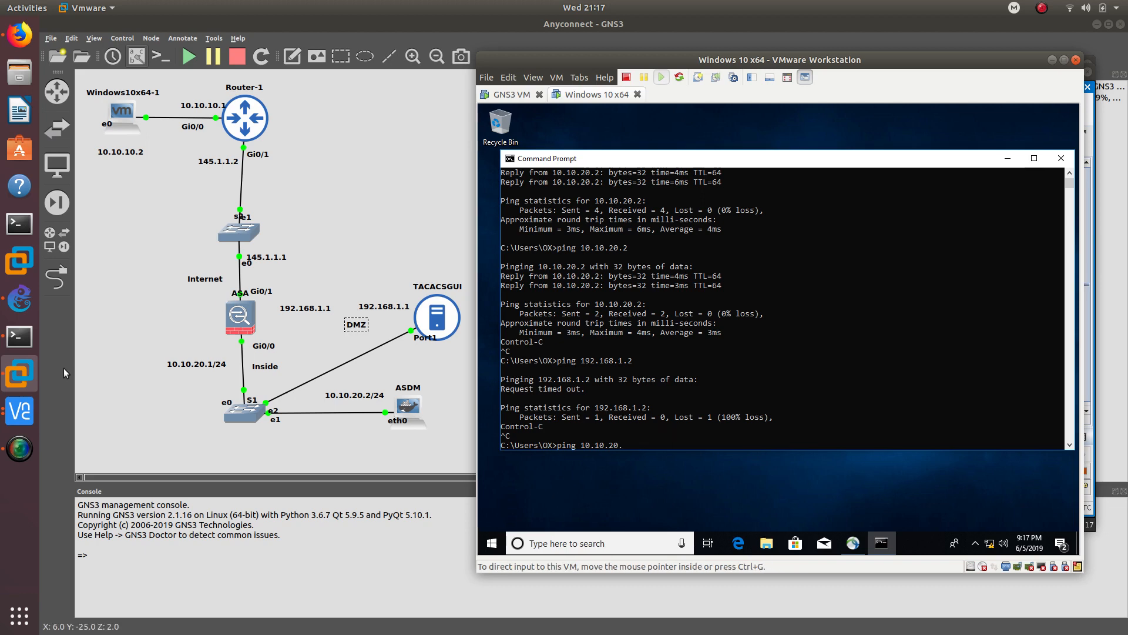
{"action": "left_click", "coordinate": [27, 421]}
{"action": "left_click", "coordinate": [135, 438]}
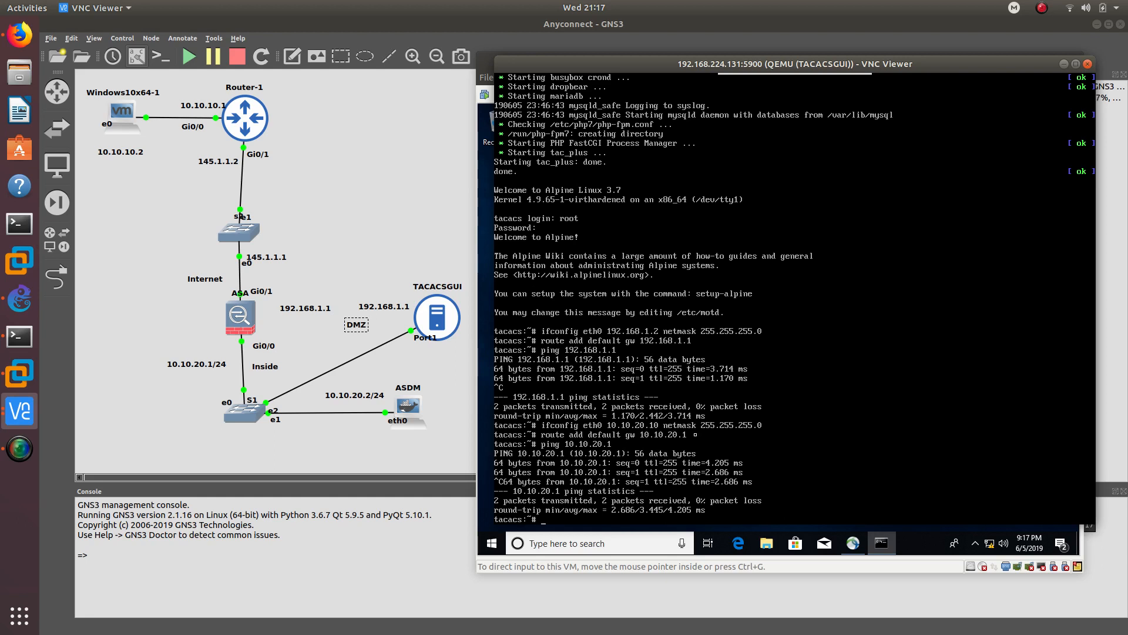
- Change the TACACSGUI address note from 192.168.1.1 to 10.10.20.10
{"action": "left_click", "coordinate": [1067, 62]}
{"action": "left_click", "coordinate": [376, 309]}
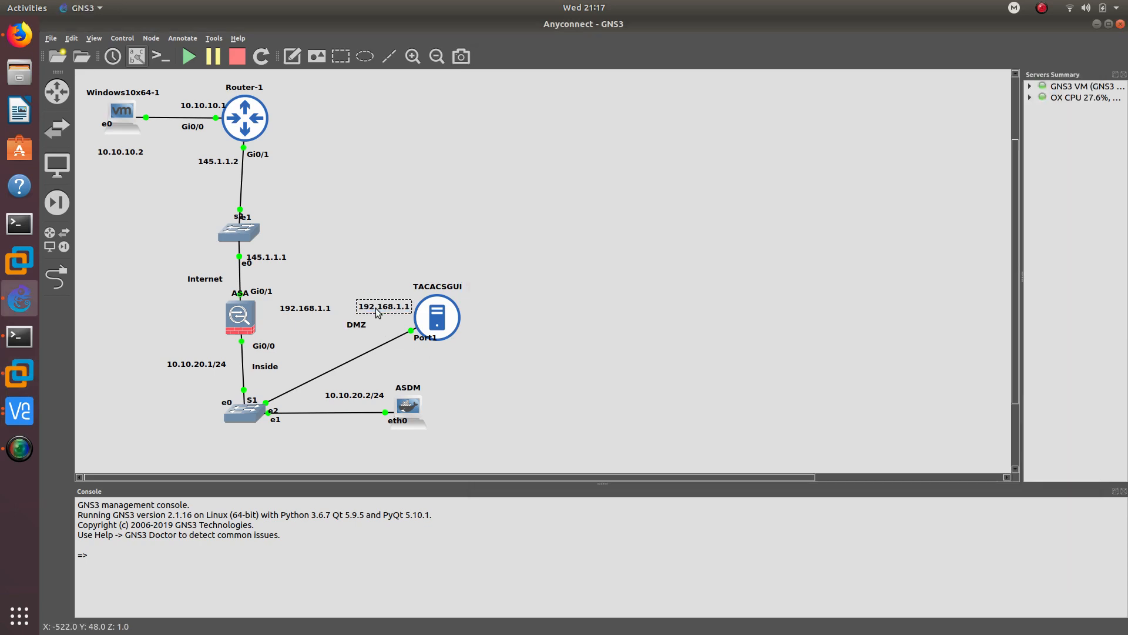
{"action": "type", "text": "10.10.20.10"}
- Close the VMware Home window and bring the Windows 10 VM forward
{"action": "left_click", "coordinate": [28, 266]}
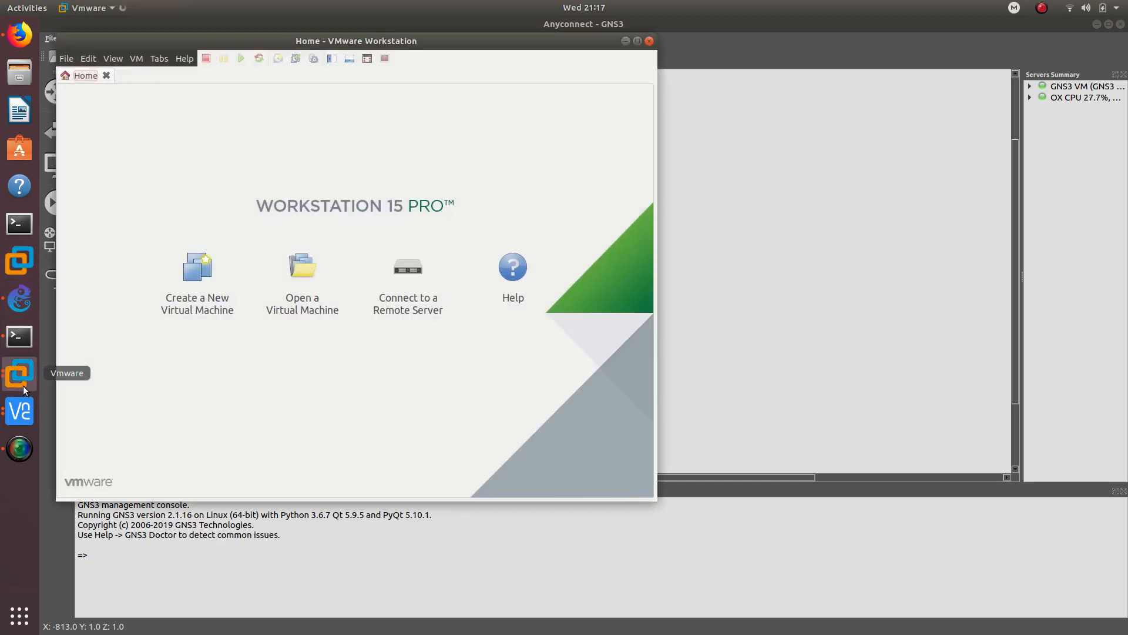
{"action": "left_click", "coordinate": [23, 386]}
{"action": "left_click", "coordinate": [648, 44]}
{"action": "left_click", "coordinate": [646, 43]}
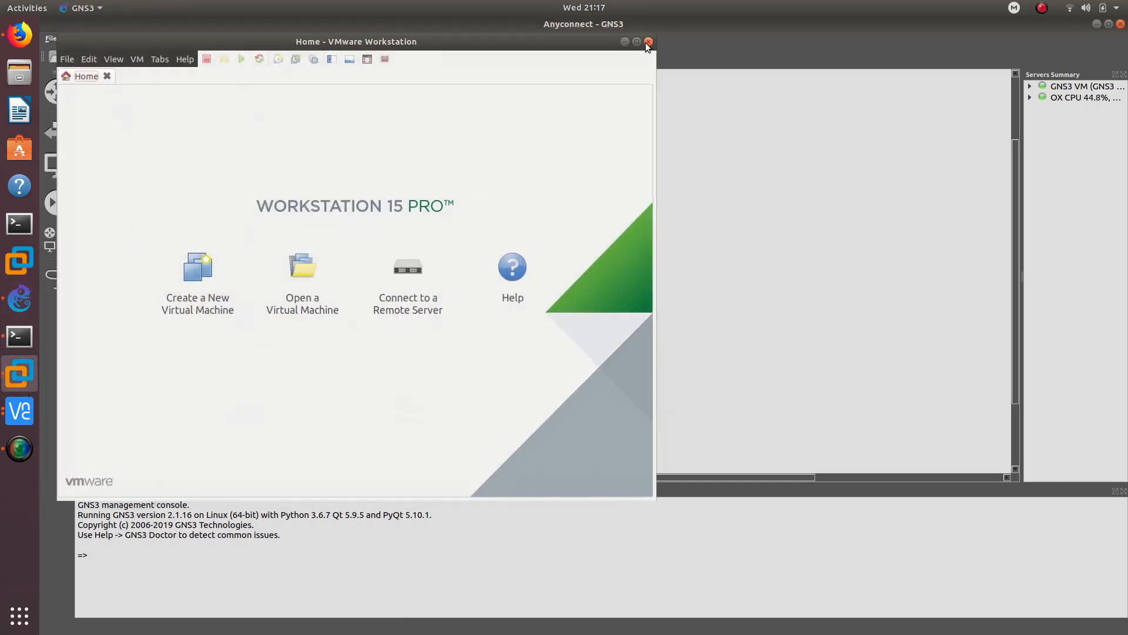
{"action": "left_click", "coordinate": [20, 374]}
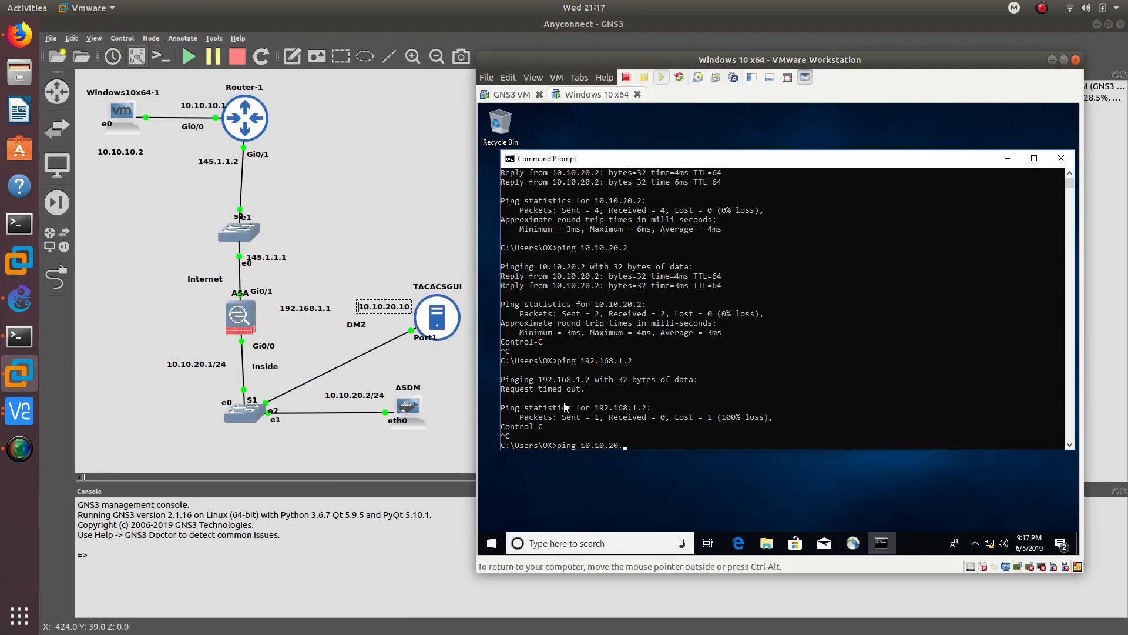
- Ping TACACSGUI at 10.10.20.10, which replies over the VPN
{"action": "type", "text": "10"}
{"action": "key", "text": "Return"}
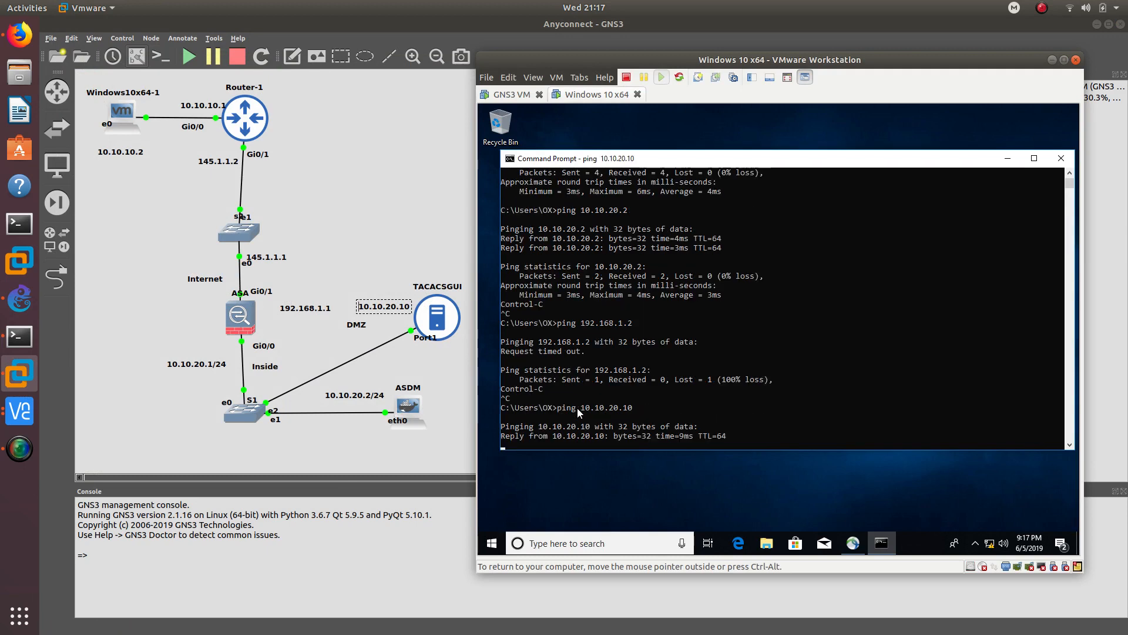
{"action": "key", "text": "ctrl+c"}
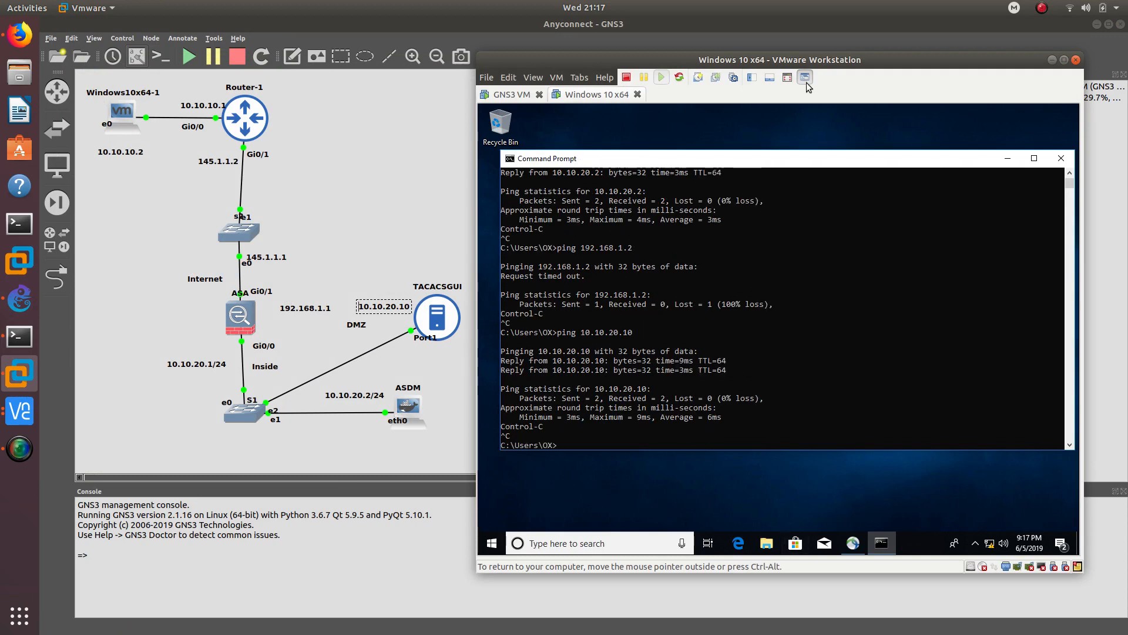
{"action": "left_click", "coordinate": [738, 543]}
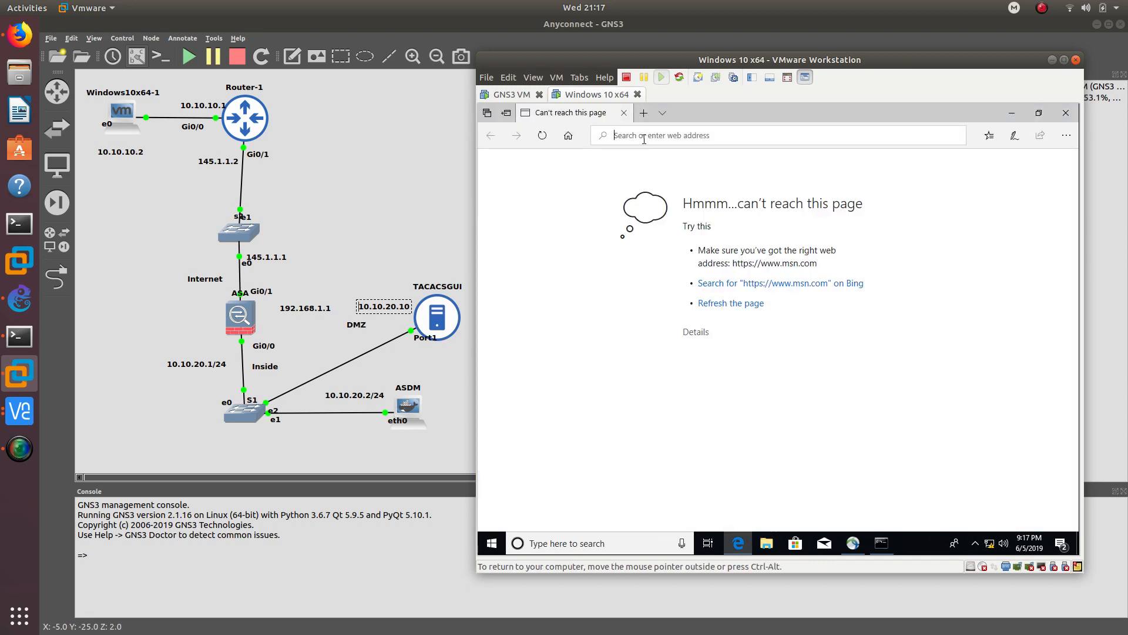
{"action": "left_click", "coordinate": [644, 138]}
{"action": "type", "text": "https"}
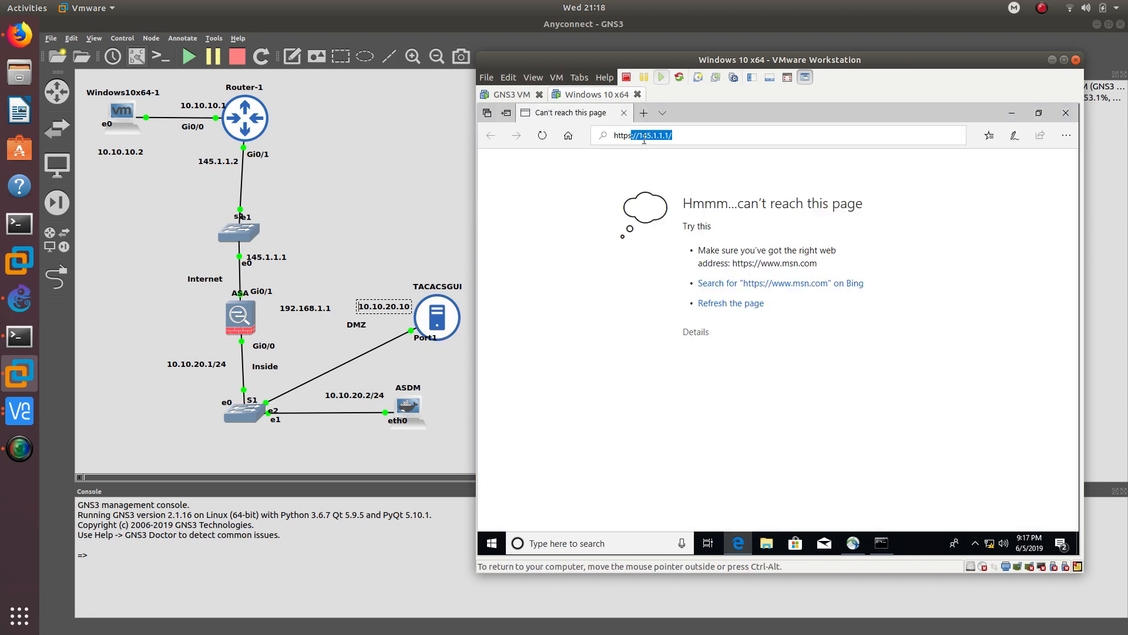
{"action": "type", "text": "://10.10.20.10"}
{"action": "key", "text": "Return"}
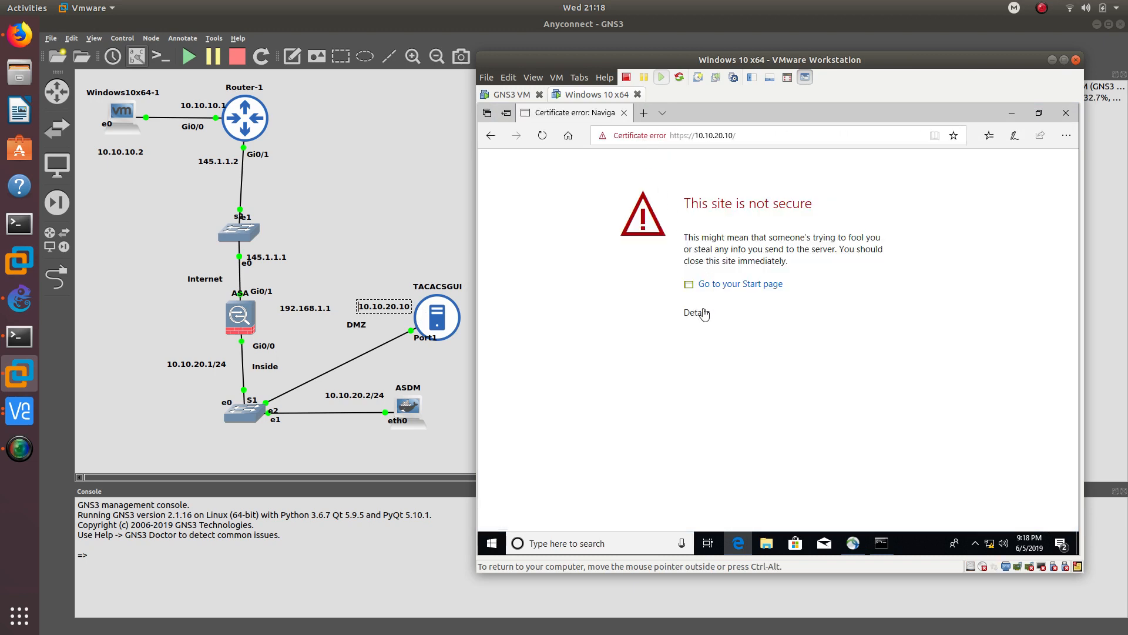
{"action": "left_click", "coordinate": [698, 312]}
{"action": "left_click", "coordinate": [724, 424]}
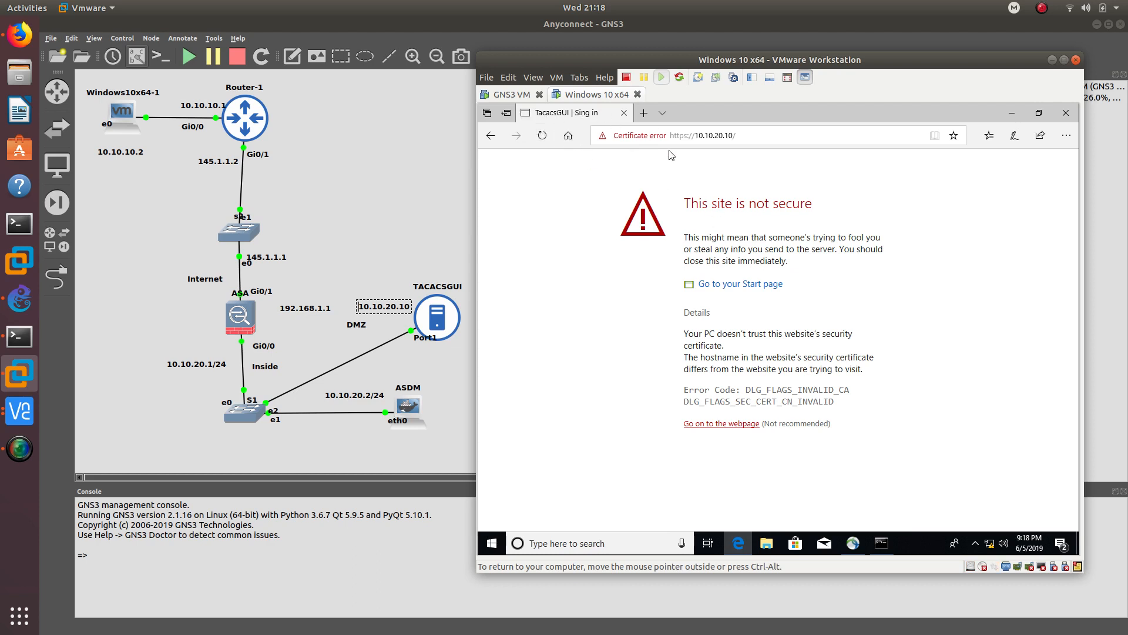
- Check the AnyConnect status, reload the TacacsGUI page, and close the browser
{"action": "left_click", "coordinate": [853, 543]}
{"action": "left_click_drag", "start_coordinate": [767, 252], "coordinate": [708, 289]}
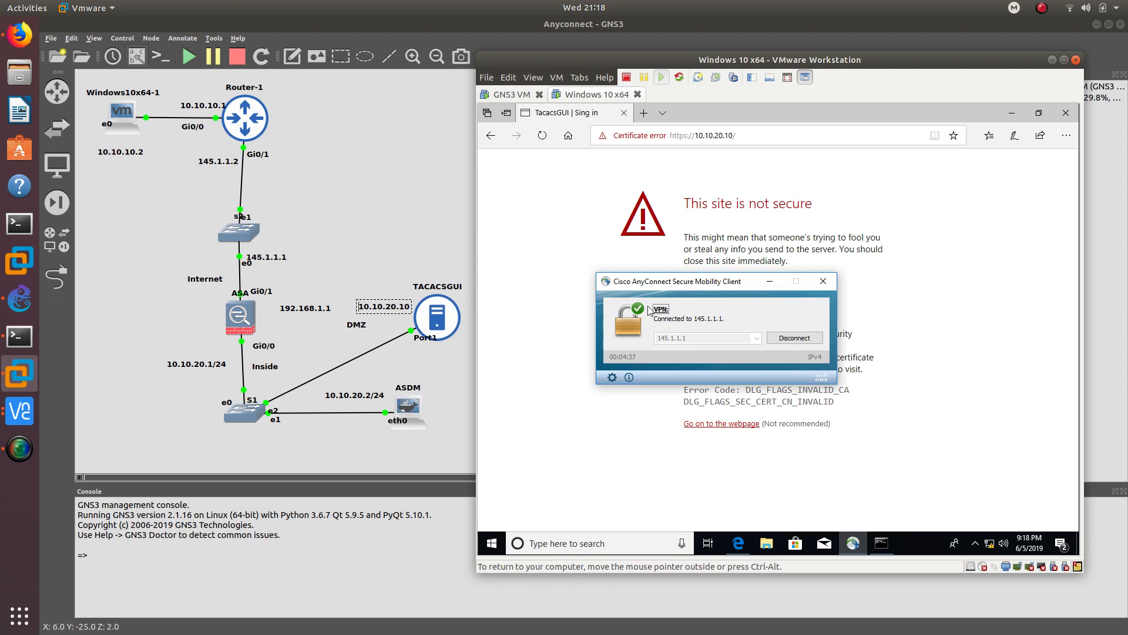
{"action": "left_click", "coordinate": [768, 282]}
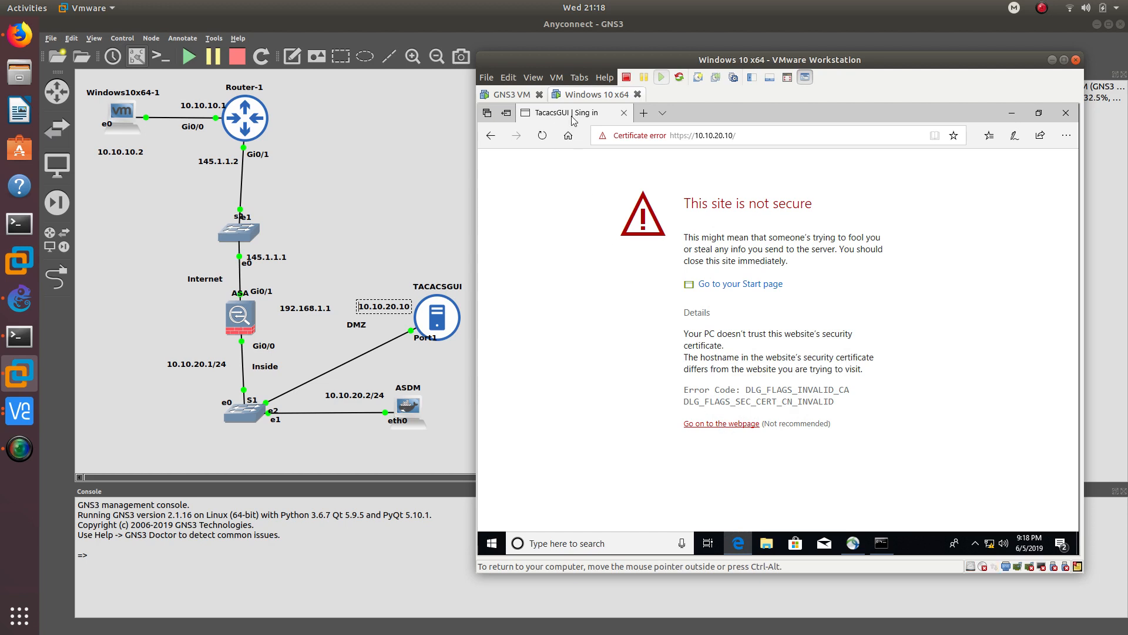
{"action": "left_click", "coordinate": [542, 140]}
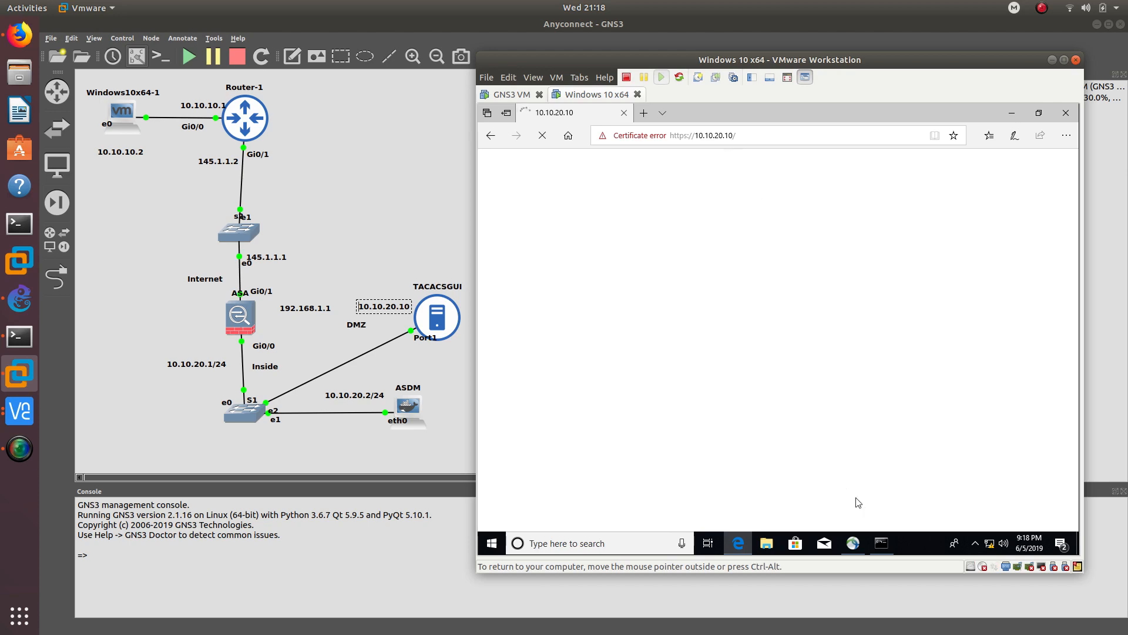
{"action": "left_click", "coordinate": [1076, 115]}
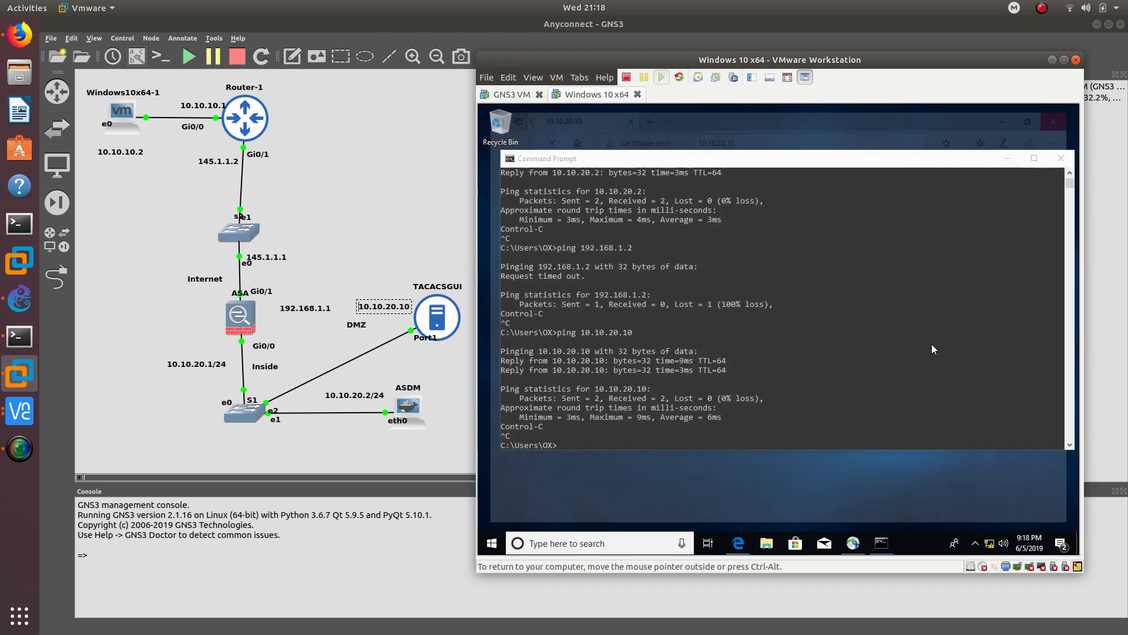
- Re-run the ping to 10.10.20.10 while the VPN is still connected
{"action": "left_click", "coordinate": [767, 428]}
{"action": "key", "text": "Up"}
{"action": "key", "text": "Return"}
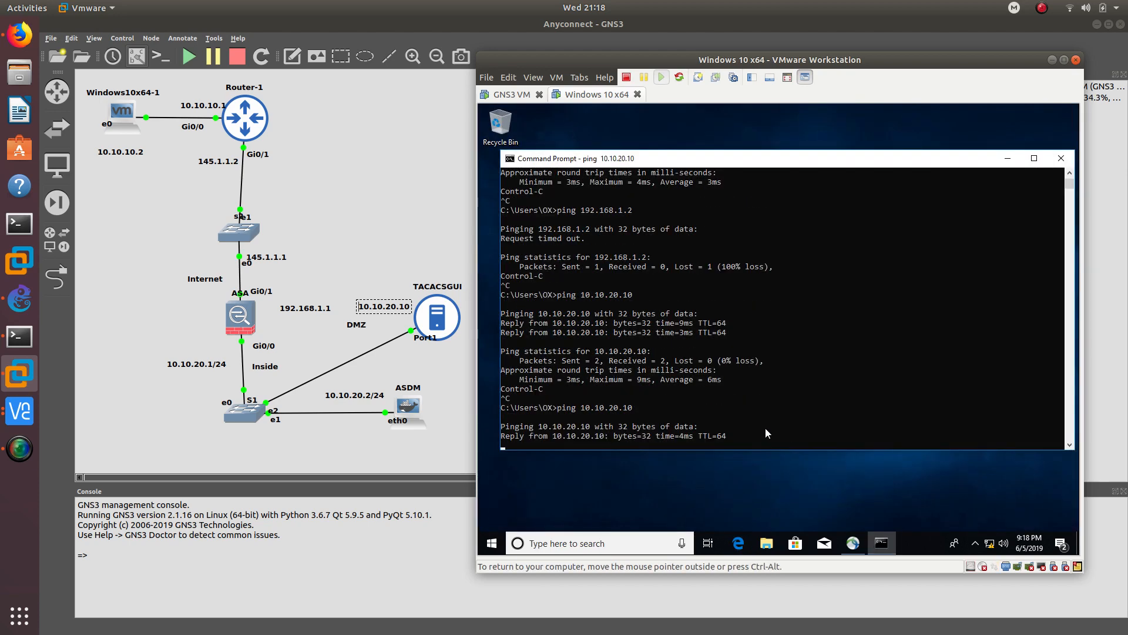
- Disconnect AnyConnect and ping 10.10.20.10 again, which returns Destination host unreachable
{"action": "left_click", "coordinate": [976, 547]}
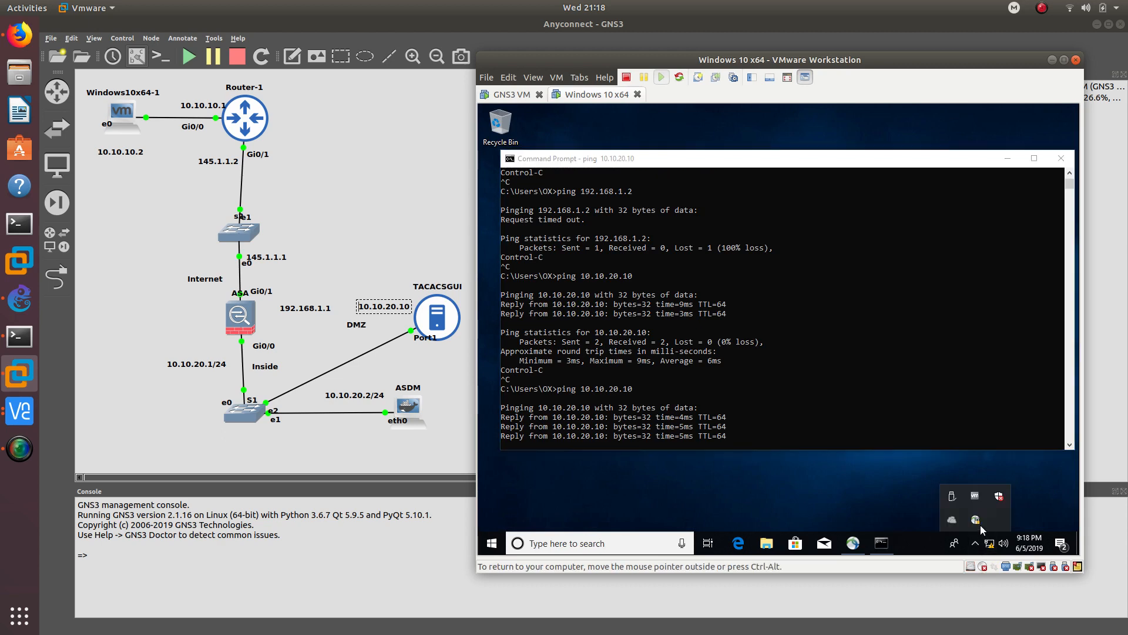
{"action": "left_click", "coordinate": [976, 521]}
{"action": "left_click", "coordinate": [784, 341]}
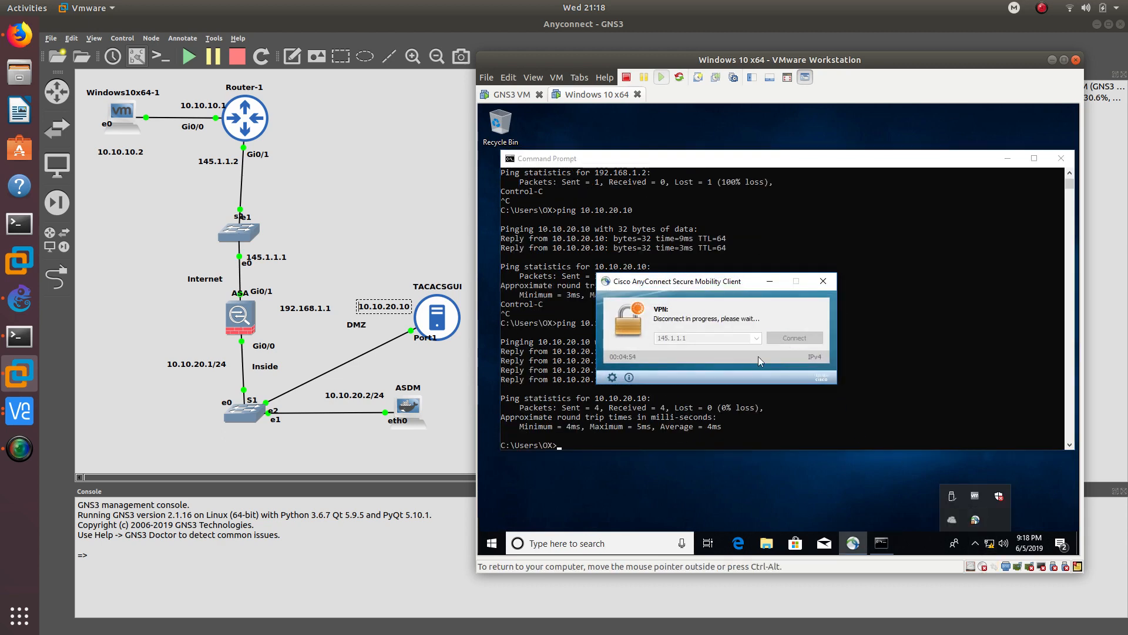
{"action": "left_click", "coordinate": [664, 424]}
{"action": "key", "text": "Up"}
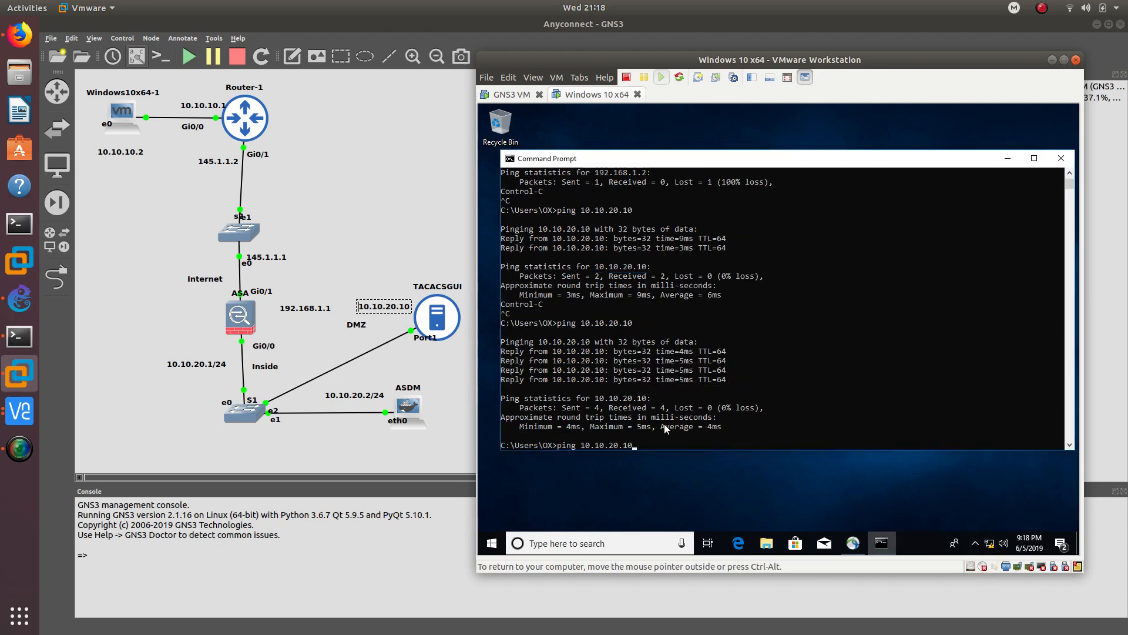
{"action": "key", "text": "Return"}
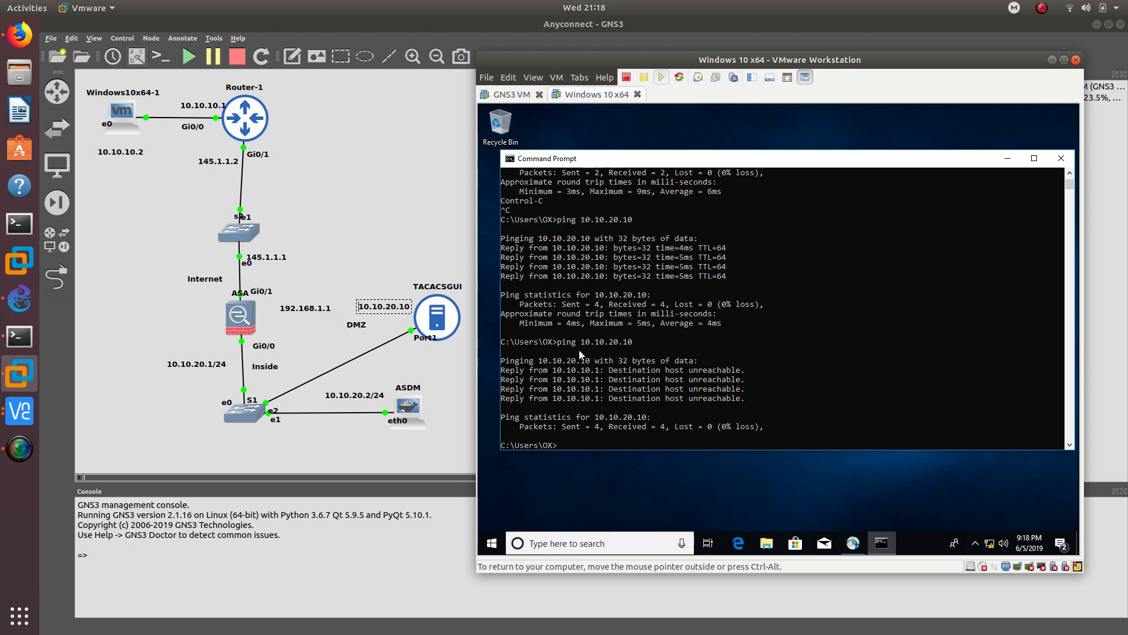
- Highlight 10.10.20.10 in the ping output, then bring the AnyConnect client back up
{"action": "left_click_drag", "start_coordinate": [581, 341], "coordinate": [655, 345]}
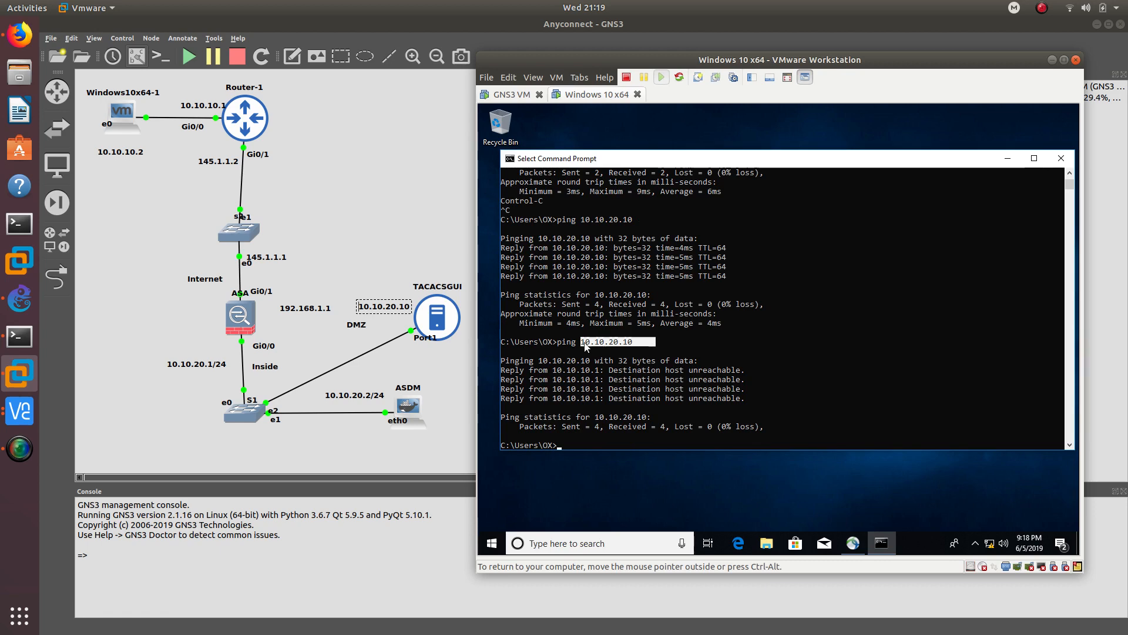
{"action": "left_click", "coordinate": [719, 361]}
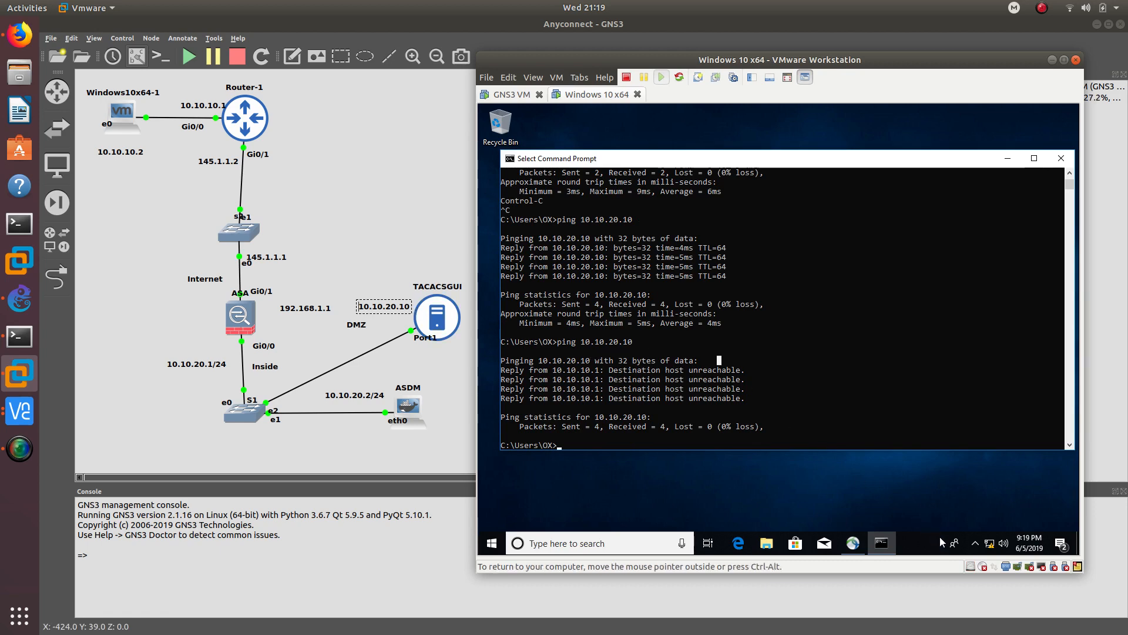
{"action": "left_click", "coordinate": [975, 542]}
{"action": "left_click", "coordinate": [976, 519]}
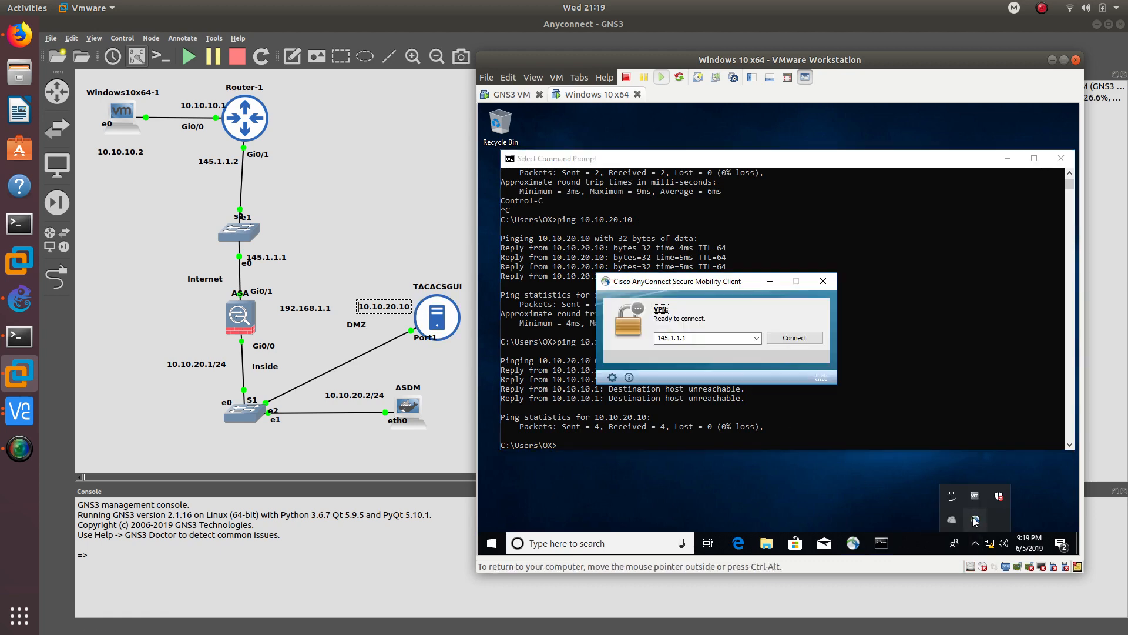
- Reconnect AnyConnect to 145.1.1.1, accepting the untrusted certificate and submitting the account password
{"action": "left_click", "coordinate": [784, 338]}
{"action": "left_click_drag", "start_coordinate": [664, 288], "coordinate": [673, 216]}
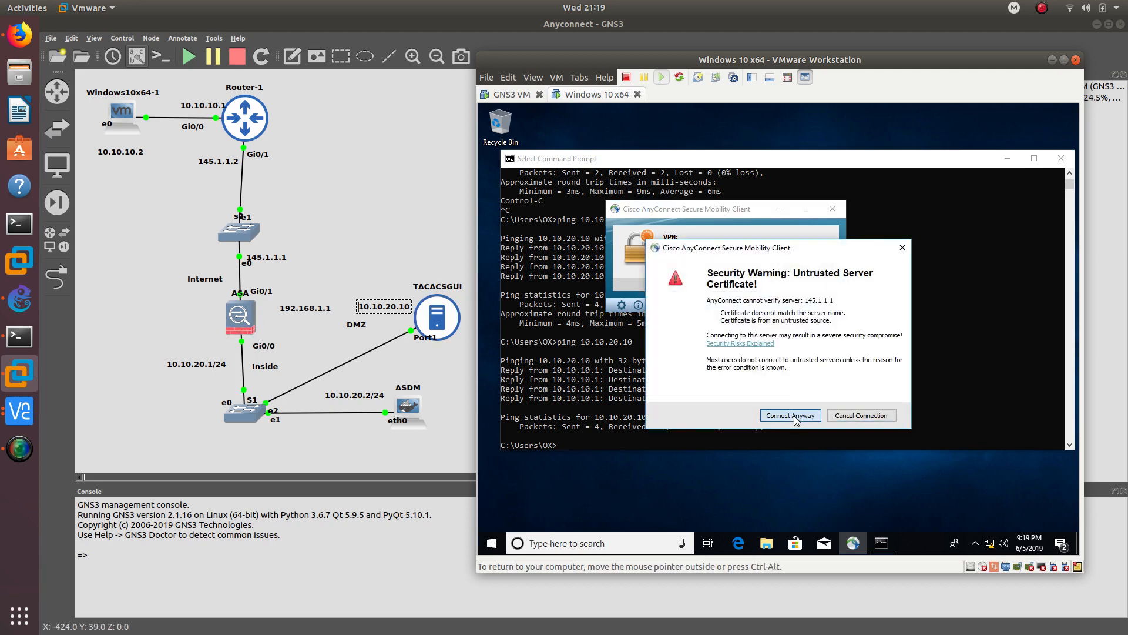
{"action": "left_click", "coordinate": [791, 415]}
{"action": "left_click", "coordinate": [939, 241]}
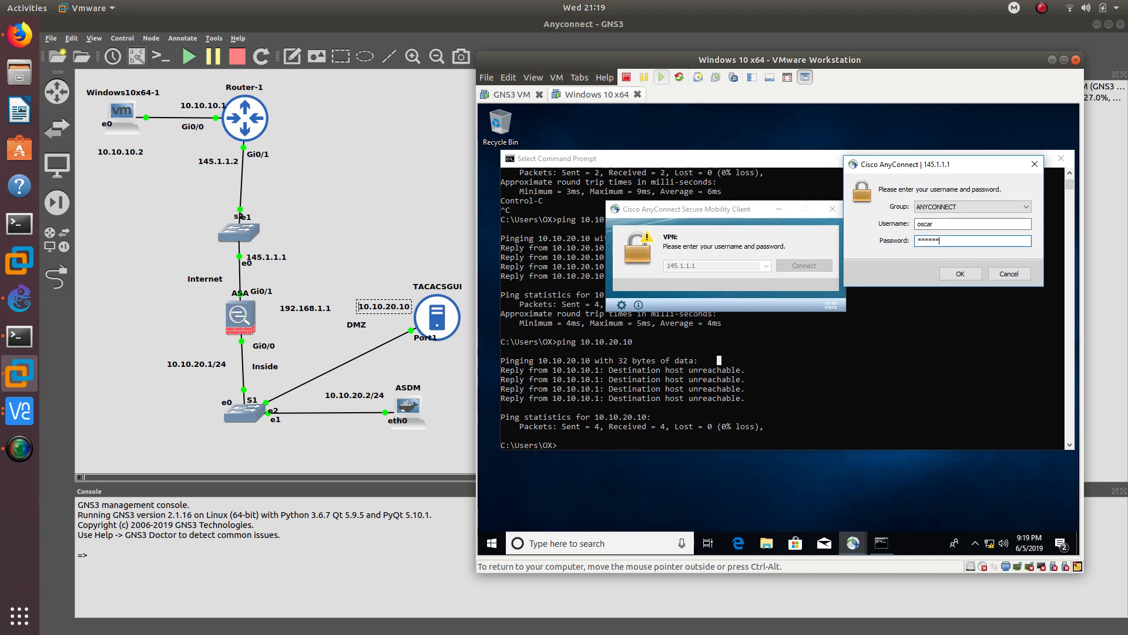
{"action": "key", "text": "Return"}
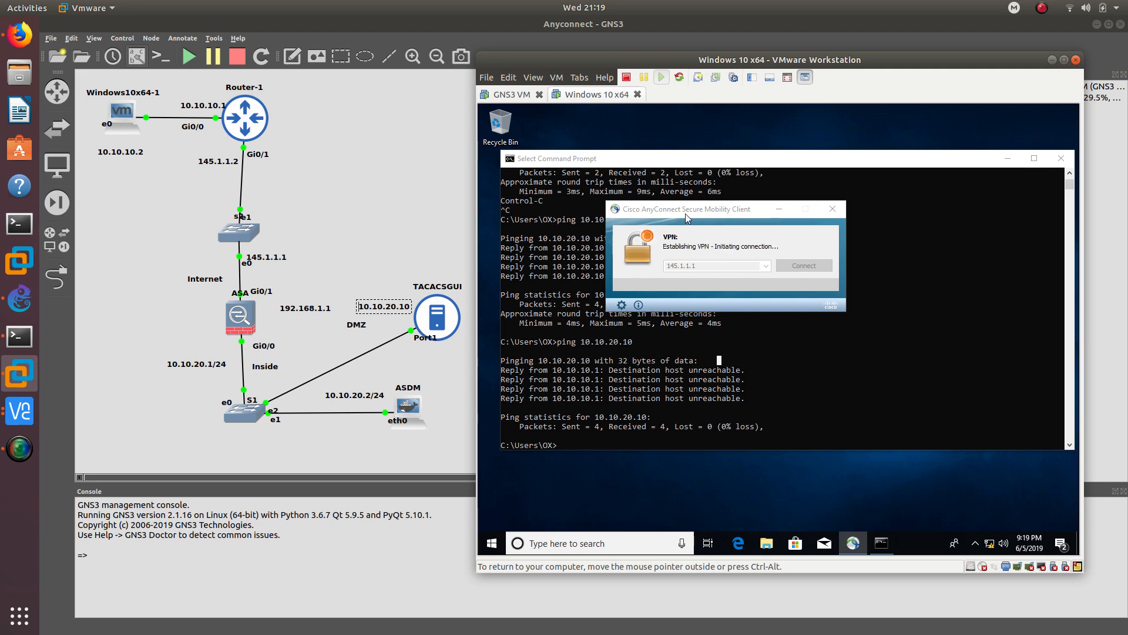
{"action": "left_click_drag", "start_coordinate": [645, 213], "coordinate": [816, 225]}
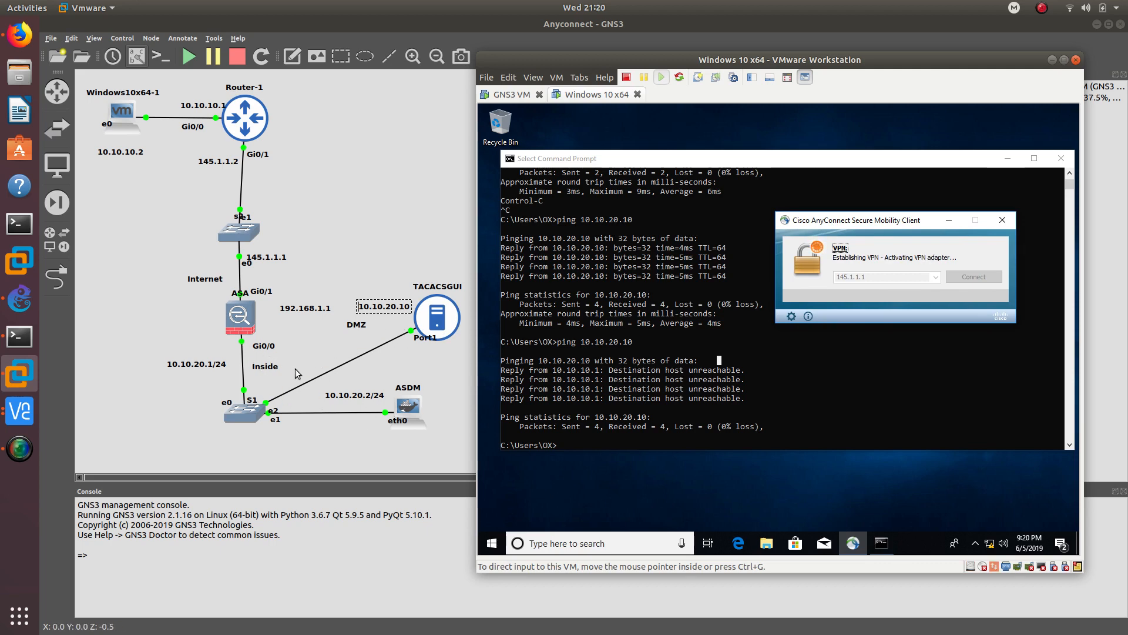
- Check the VPN shows connected and re-ping 10.10.20.10, now replying with 0% loss
{"action": "left_click", "coordinate": [975, 543]}
{"action": "left_click", "coordinate": [975, 520]}
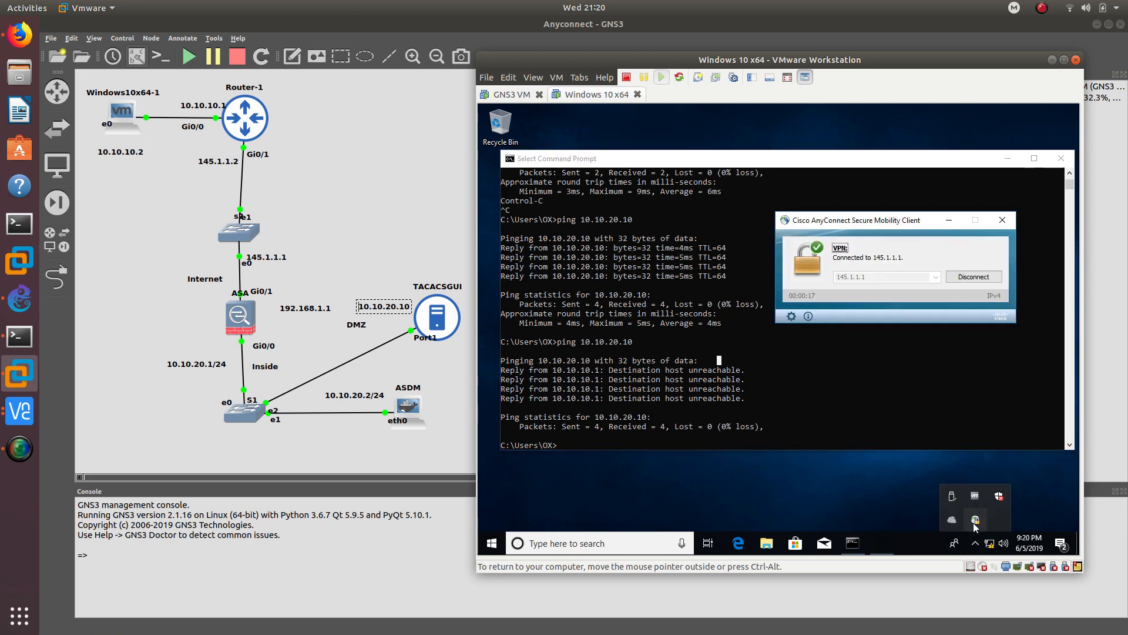
{"action": "left_click", "coordinate": [738, 436]}
{"action": "key", "text": "Up"}
{"action": "key", "text": "Return"}
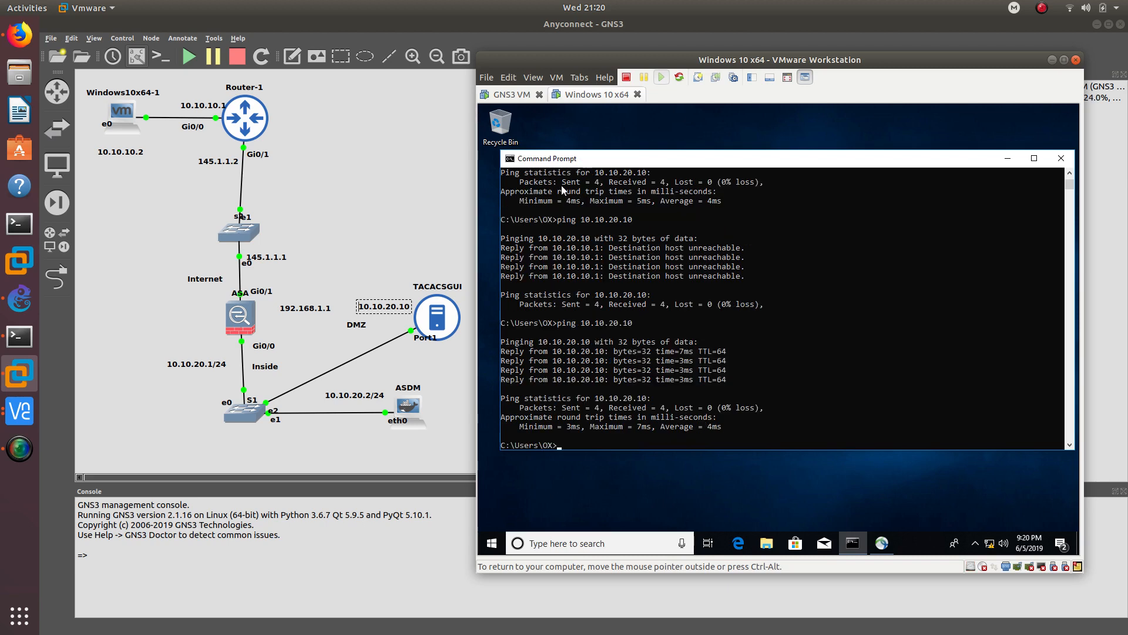
{"action": "left_click_drag", "start_coordinate": [605, 59], "coordinate": [574, 65]}
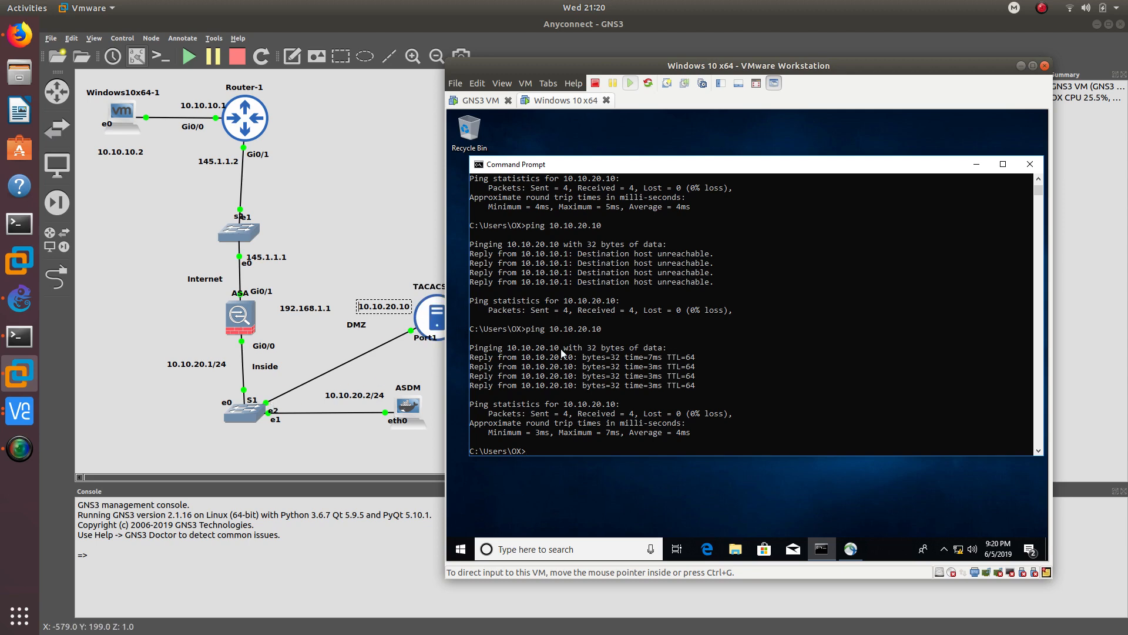
- Bring up the Twitter profile tab in Firefox, dismiss the tweet preview, and highlight the account handle
{"action": "left_click", "coordinate": [20, 34]}
{"action": "left_click", "coordinate": [326, 47]}
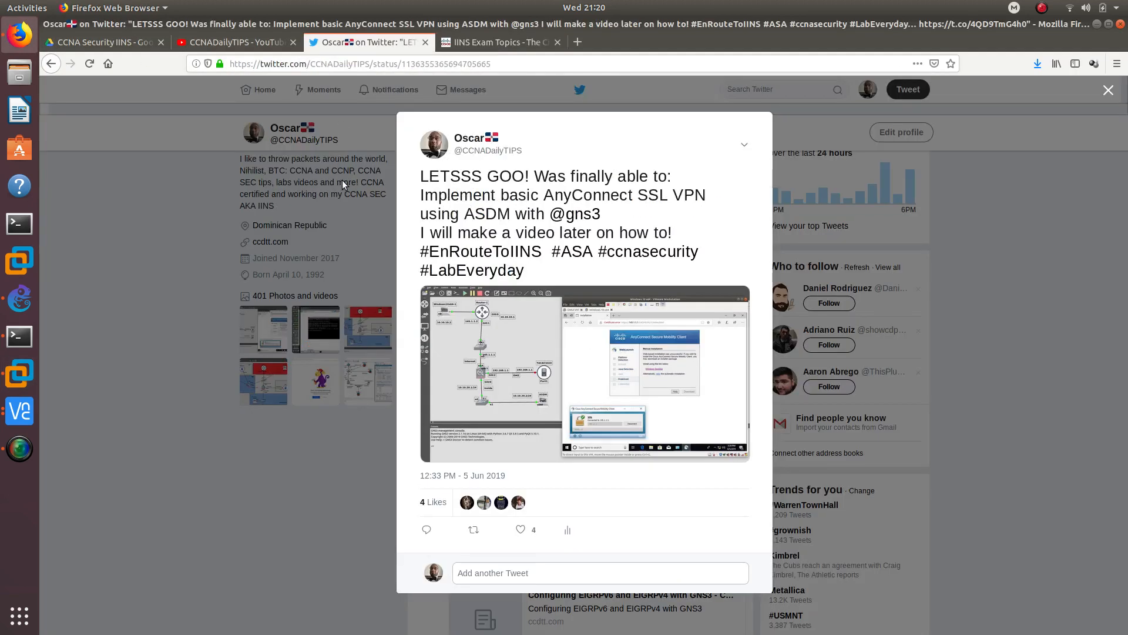
{"action": "left_click", "coordinate": [335, 203]}
{"action": "scroll", "coordinate": [322, 231], "scroll_direction": "down", "scroll_amount": 3}
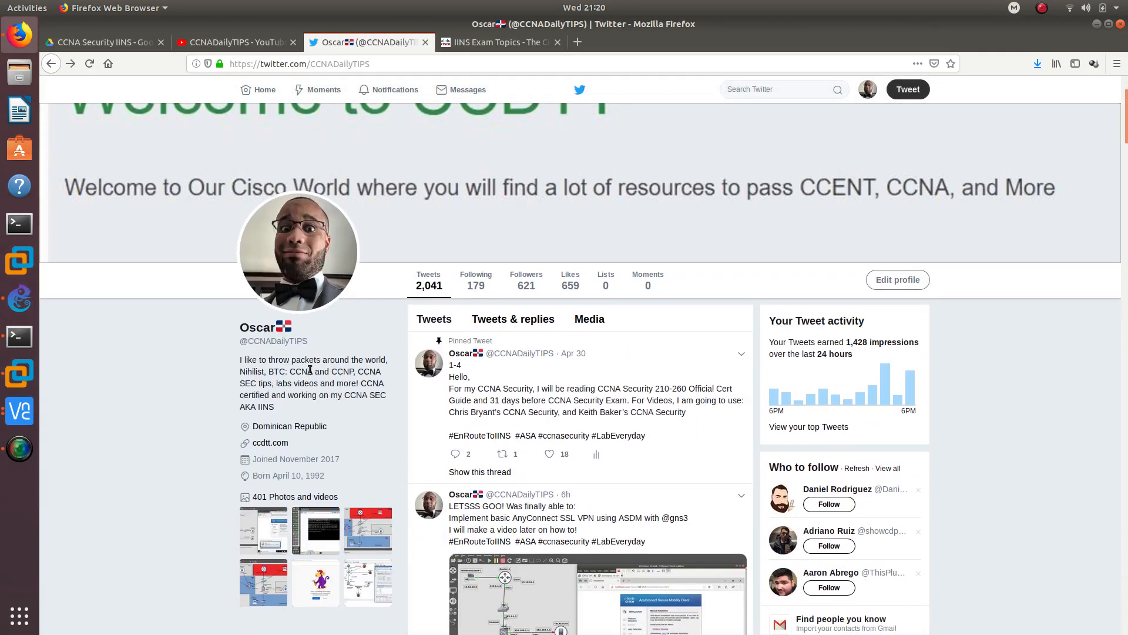
{"action": "left_click_drag", "start_coordinate": [314, 349], "coordinate": [238, 349]}
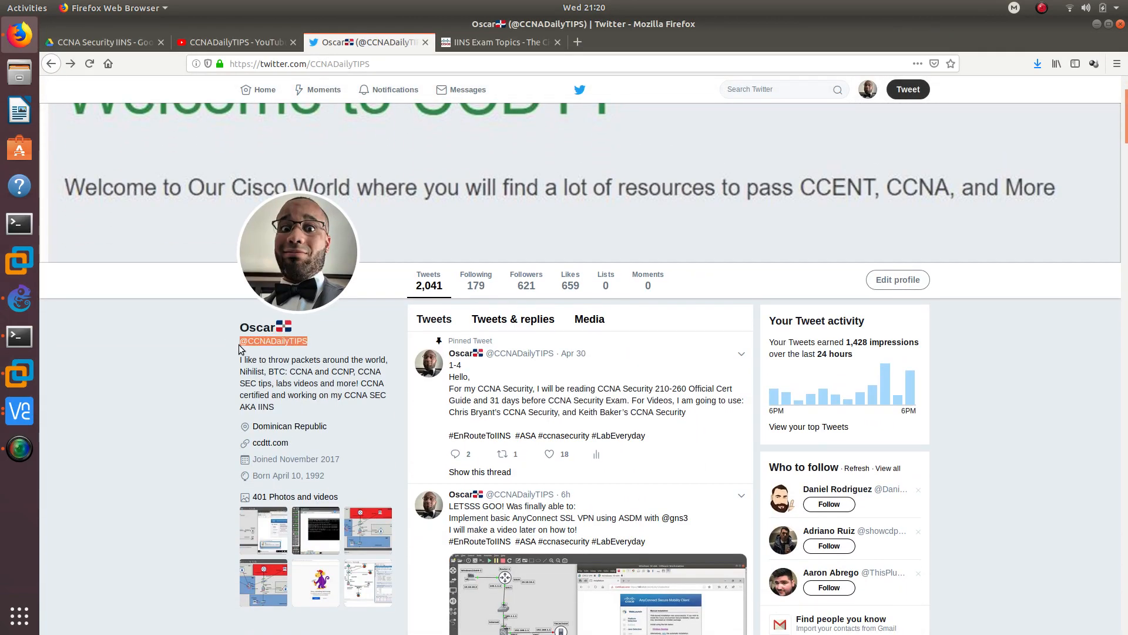